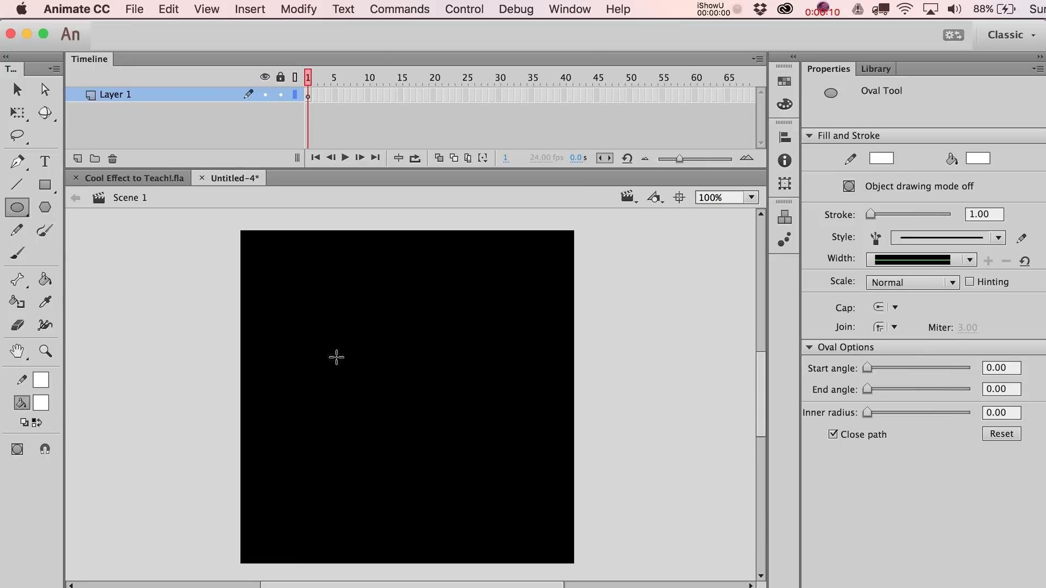
# Step: Draw a white oval about 236 px wide in the middle of the stage and delete its lower half
pyautogui.moveTo(308, 330); pyautogui.dragTo(502, 471)
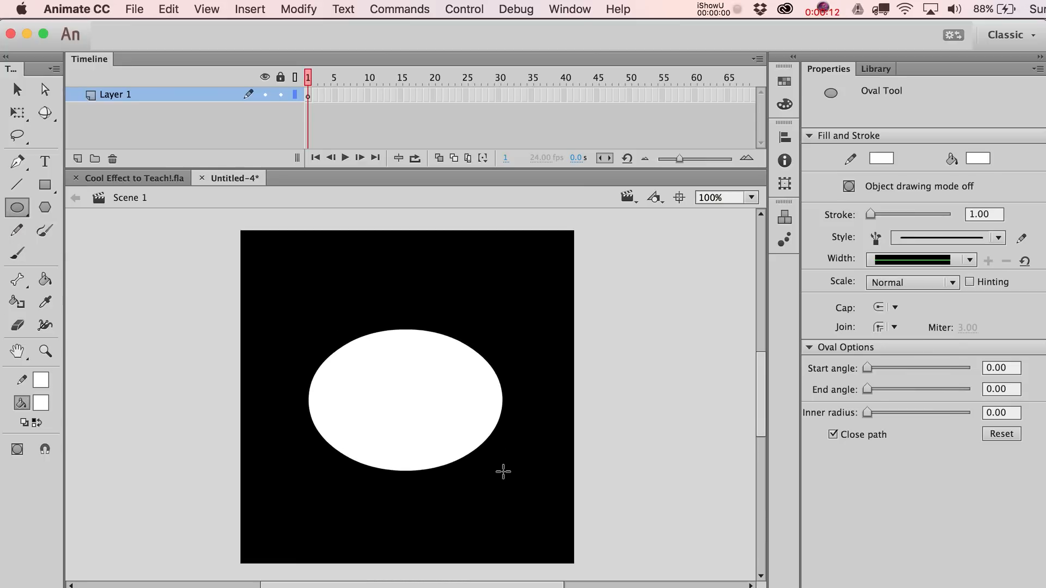
pyautogui.press('v')
pyautogui.moveTo(189, 511); pyautogui.dragTo(609, 401)
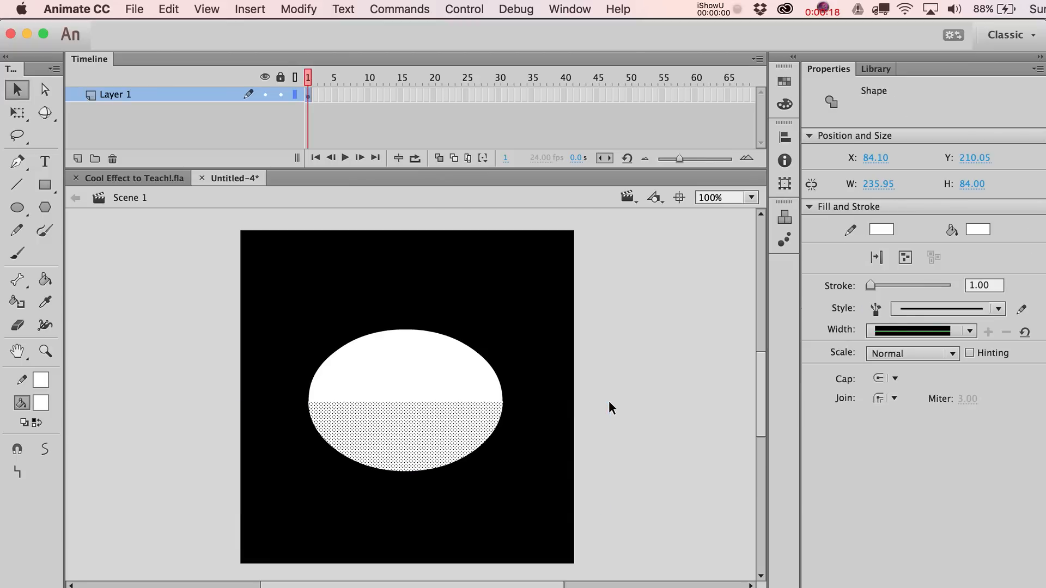
pyautogui.press('Delete')
pyautogui.moveTo(444, 402); pyautogui.dragTo(440, 420)
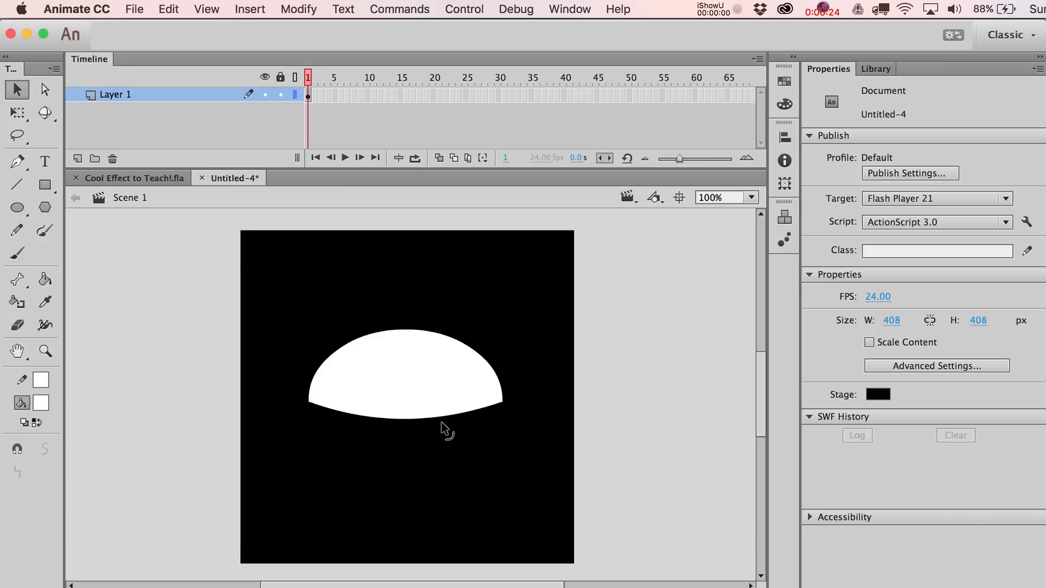
pyautogui.press('super+z')
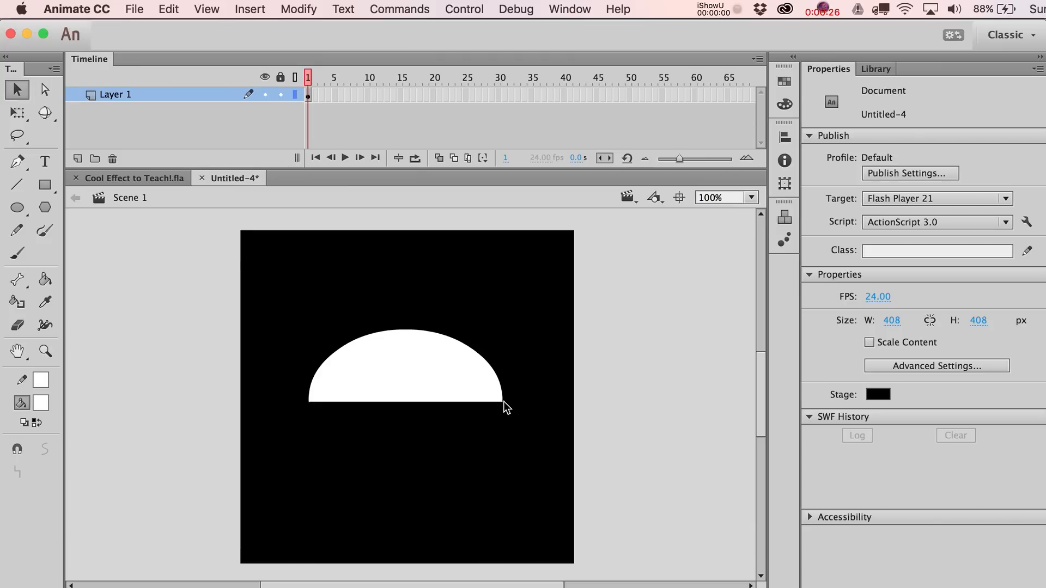
pyautogui.moveTo(503, 401); pyautogui.dragTo(532, 443)
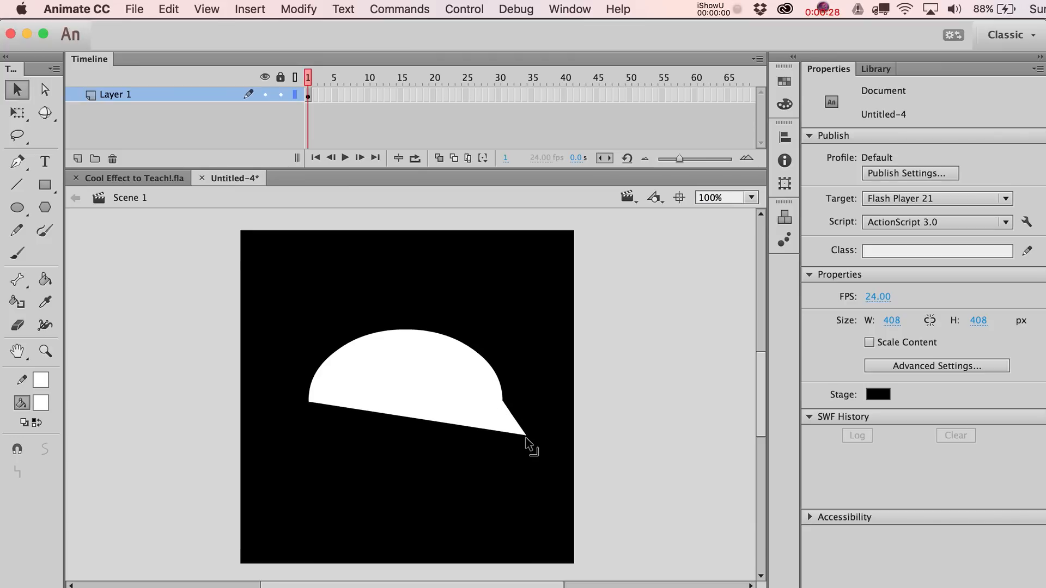
pyautogui.press('super+z')
# Step: Curve the half-oval's flat bottom edge slightly downward and narrow its fill to about 190 px wide
pyautogui.moveTo(461, 403); pyautogui.dragTo(458, 420)
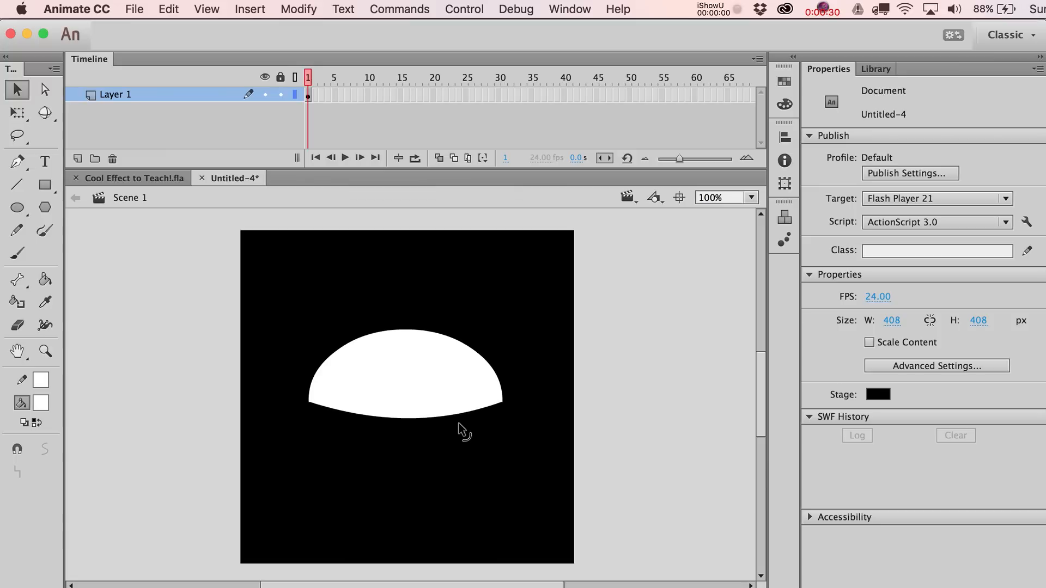
pyautogui.click(453, 397)
pyautogui.press('q')
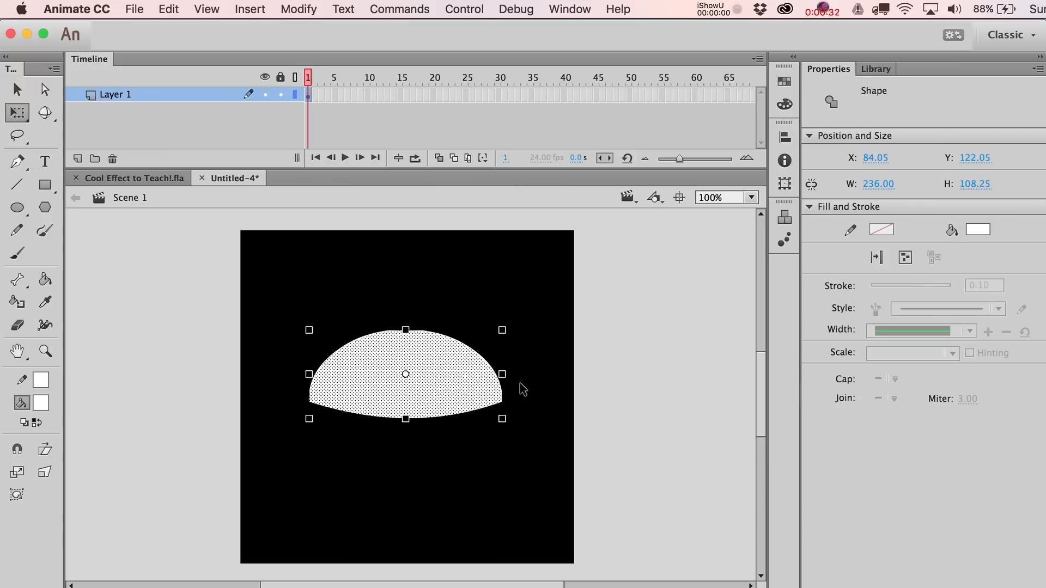
pyautogui.moveTo(503, 375); pyautogui.dragTo(488, 374)
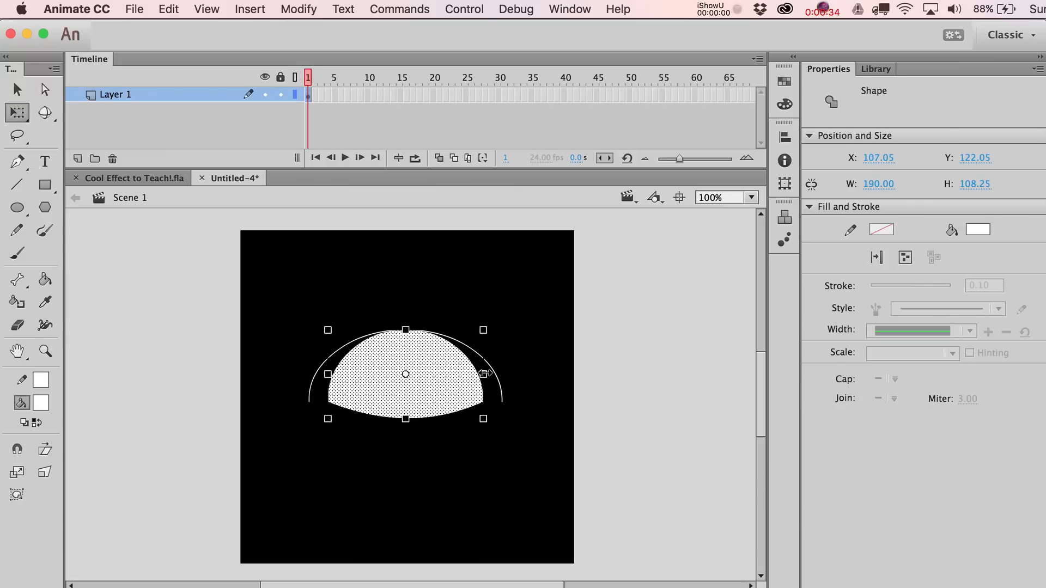
# Step: Delete the leftover white outline arc around the narrowed dome shape
pyautogui.press('v')
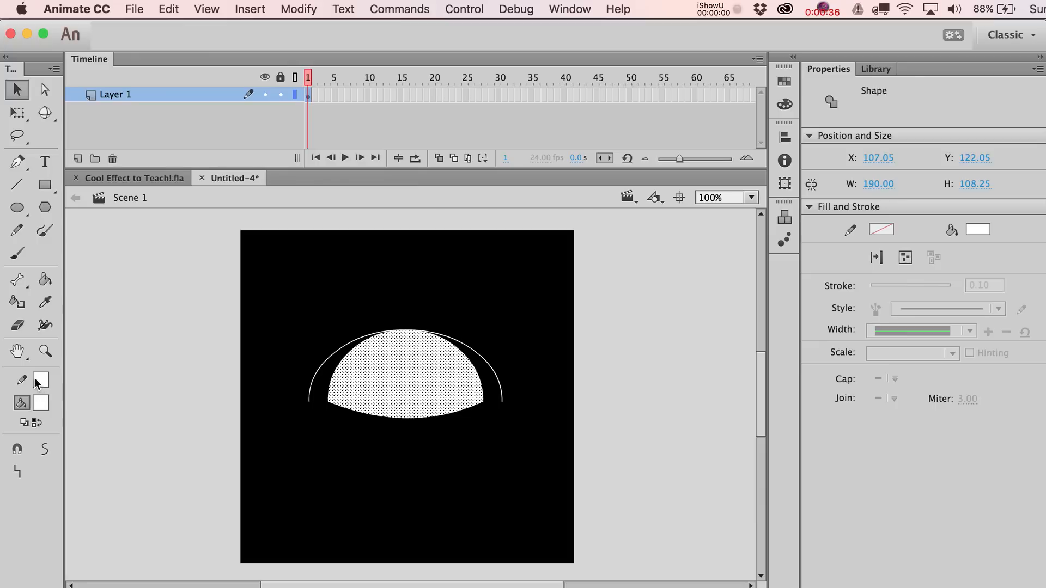
pyautogui.click(328, 364)
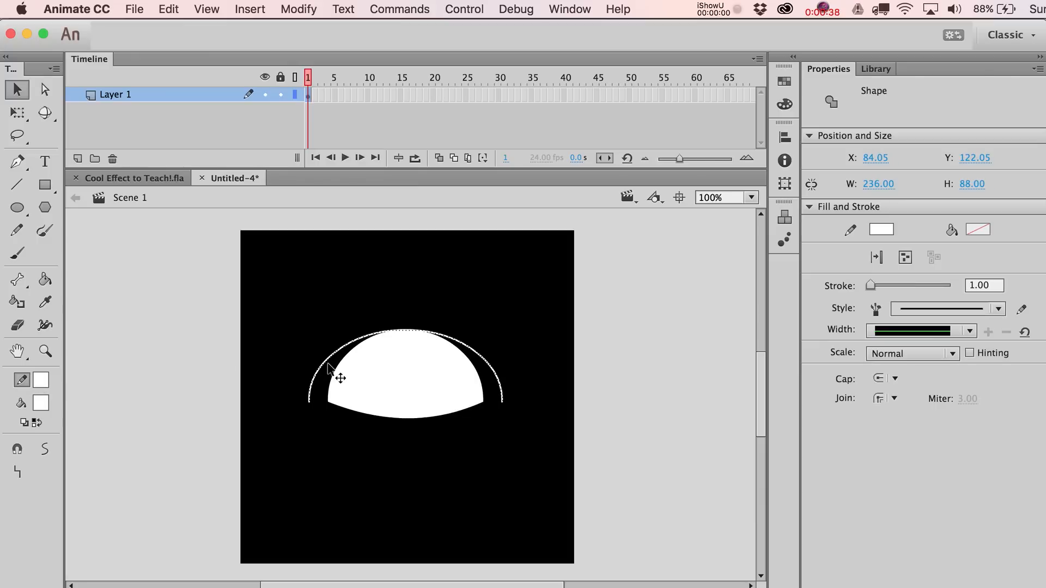
pyautogui.moveTo(328, 364); pyautogui.dragTo(327, 307)
pyautogui.press('Delete')
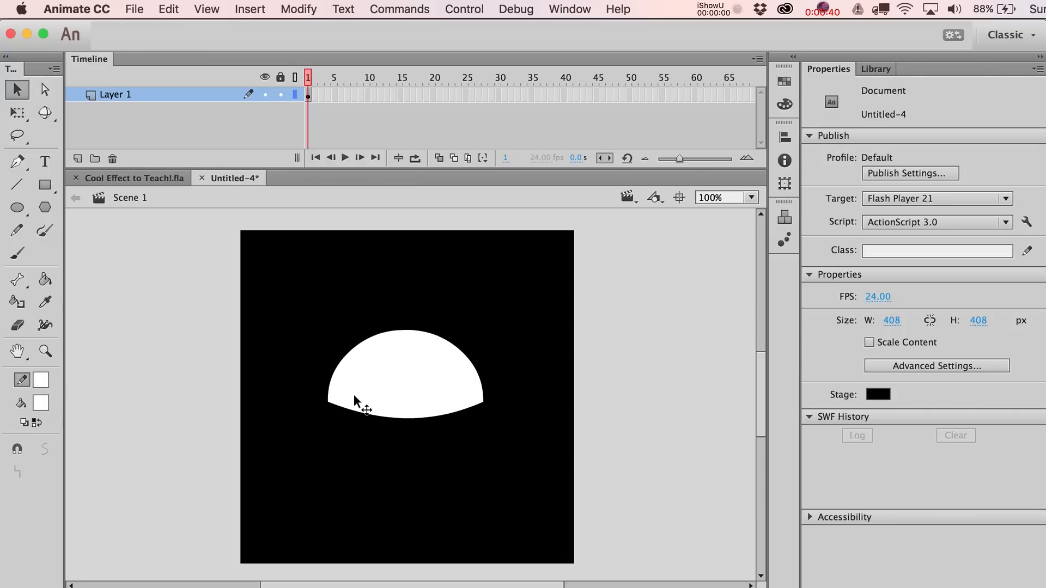
pyautogui.click(357, 415)
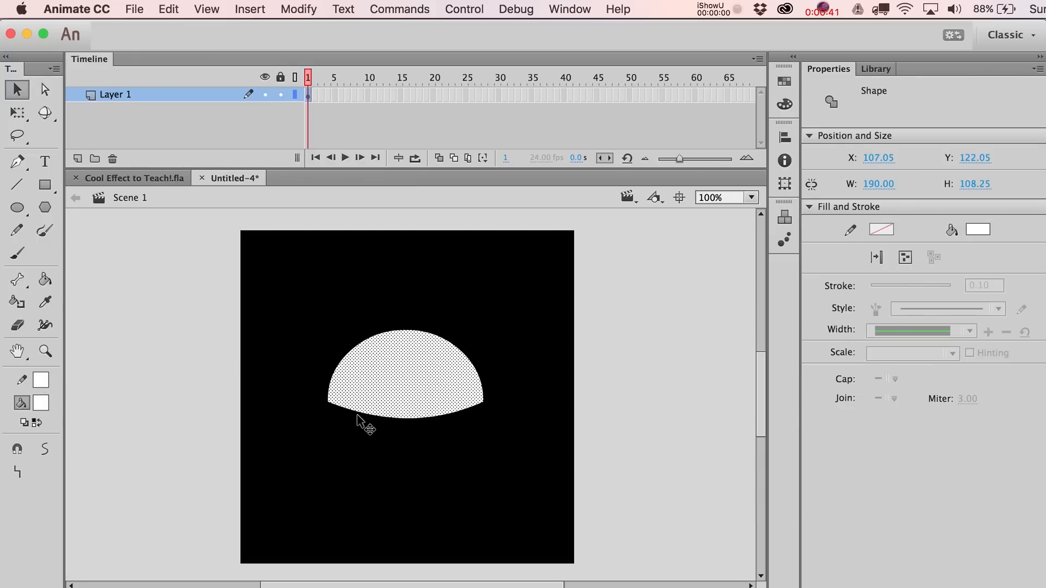
pyautogui.click(268, 305)
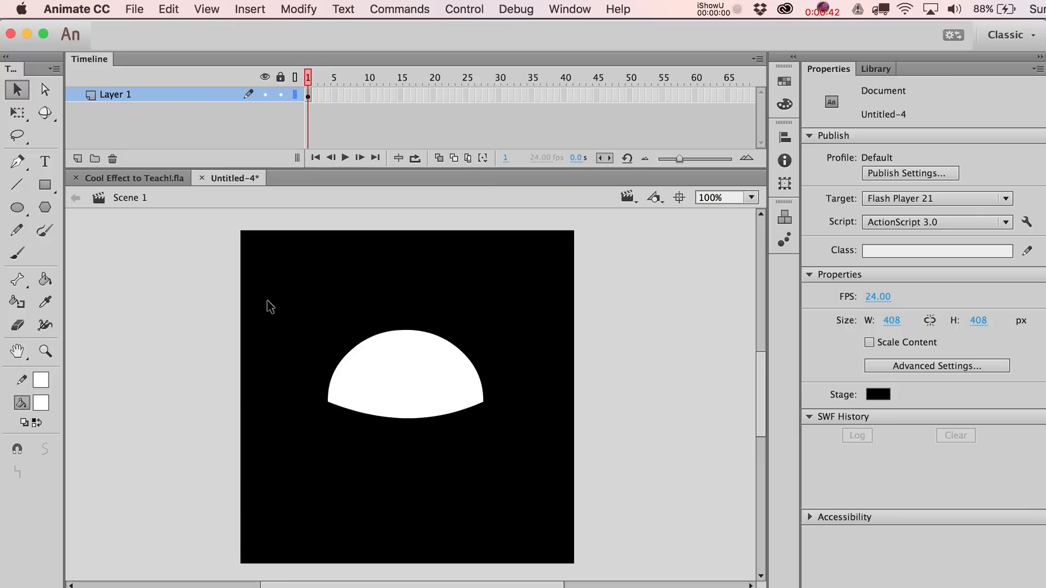
# Step: Convert the dome shape to a Graphic symbol named "lsdkfl;ks" and change the instance's behavior to Movie Clip
pyautogui.click(375, 339)
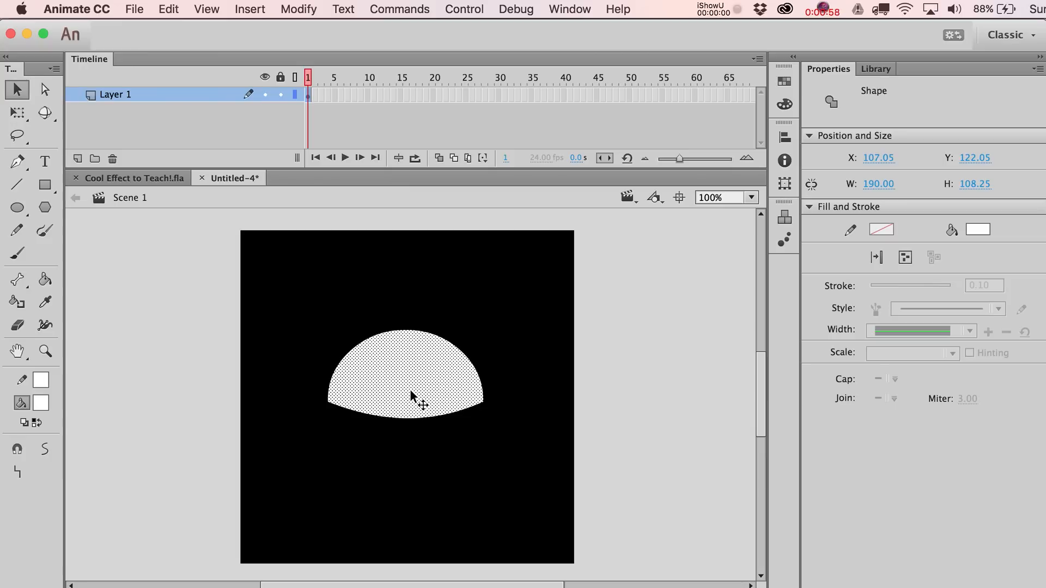
pyautogui.press('F8')
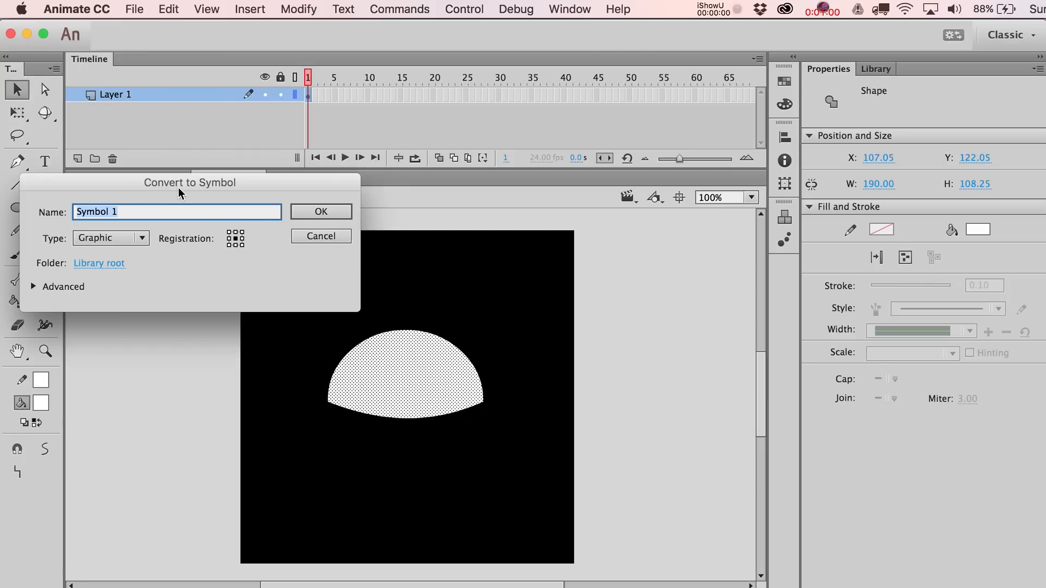
pyautogui.write('lsdkfl;ks')
pyautogui.press('Return')
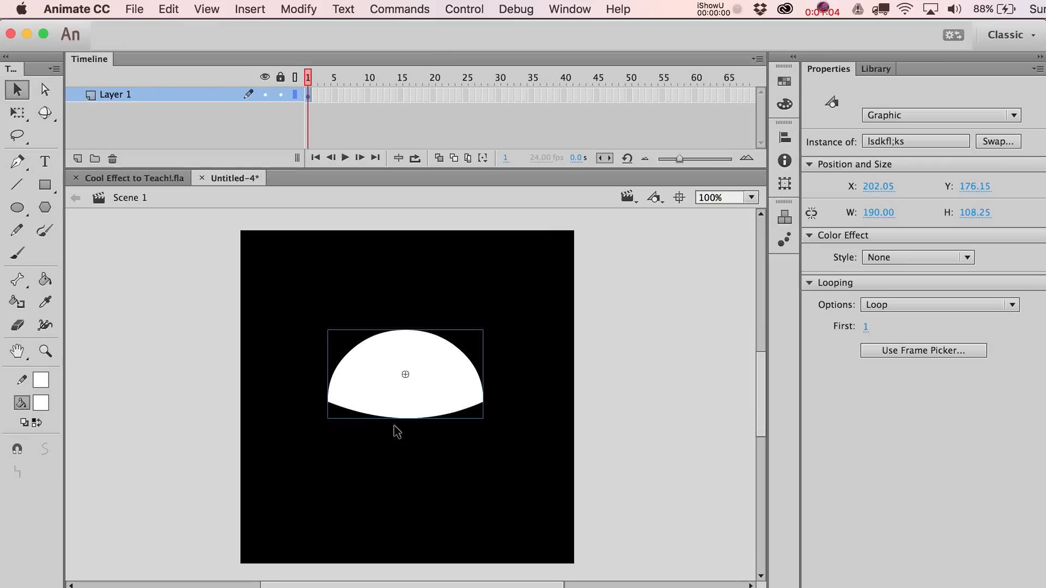
pyautogui.click(894, 117)
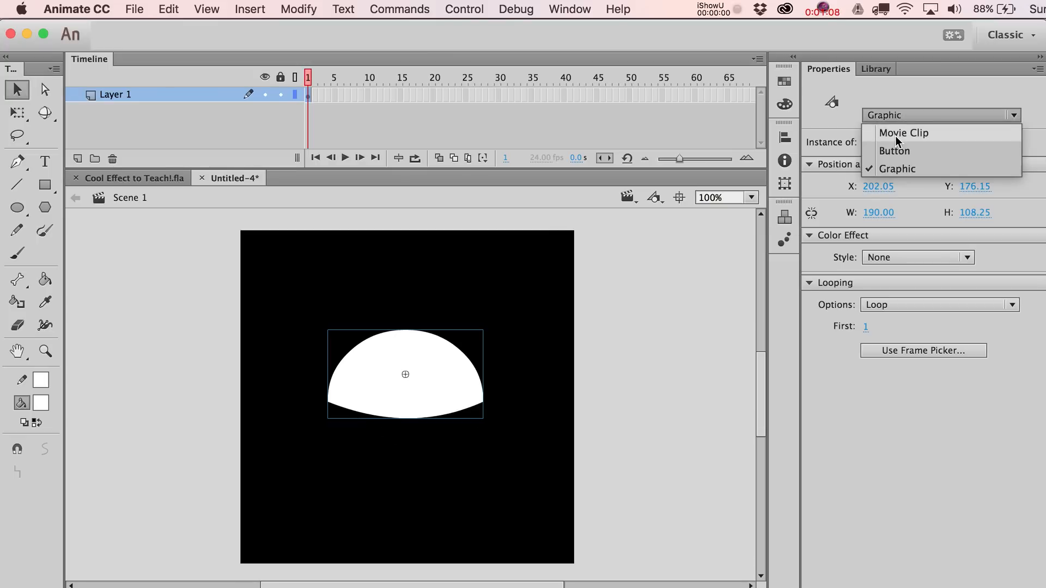
pyautogui.click(895, 136)
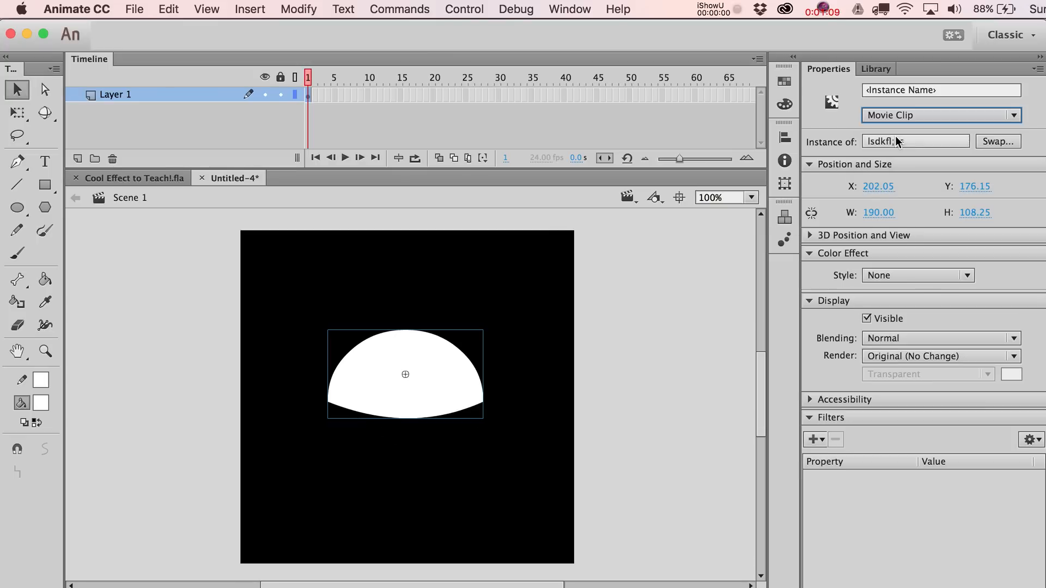
# Step: Add a Glow filter to the dome instance and set the glow color to white
pyautogui.click(817, 440)
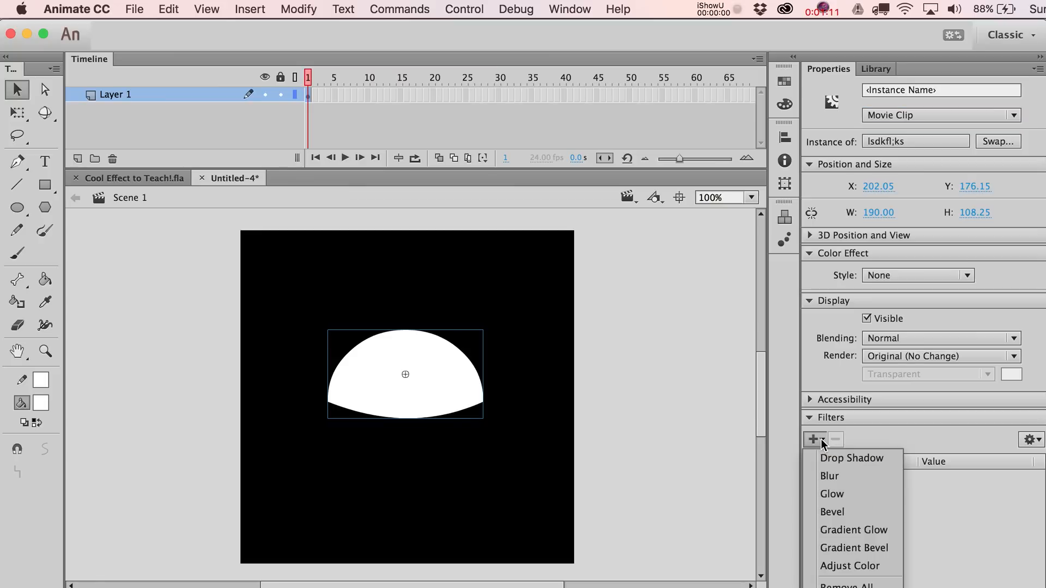
pyautogui.click(841, 495)
pyautogui.click(929, 555)
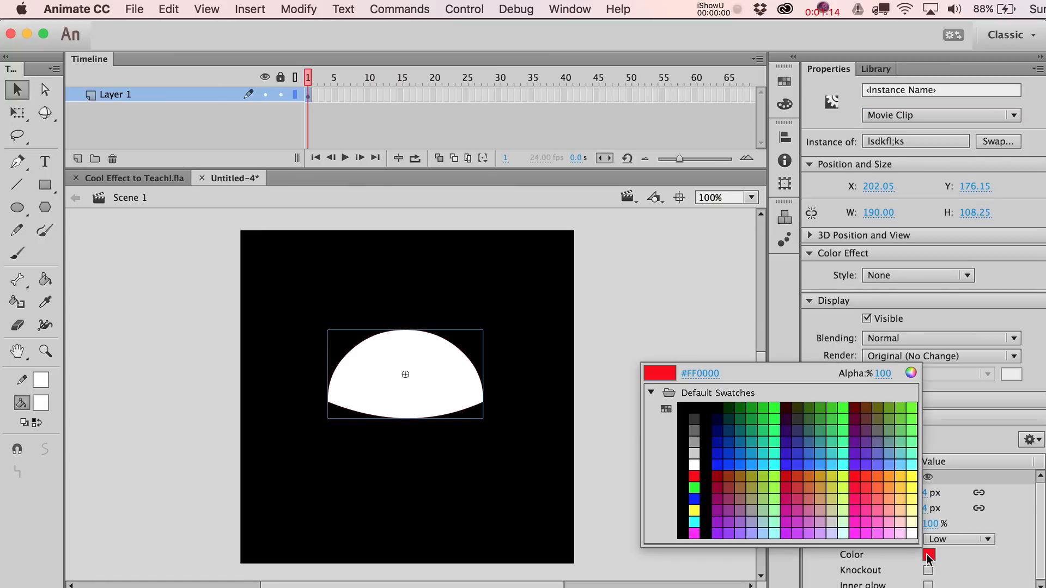
pyautogui.click(694, 465)
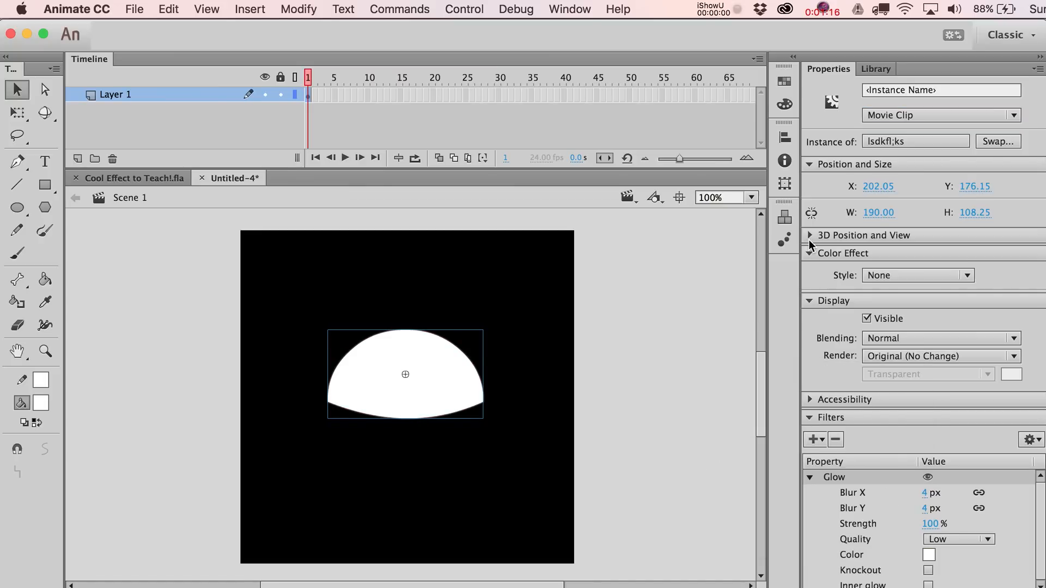
# Step: Set the glow's quality to High and its Blur X and Blur Y to 29 px
pyautogui.click(810, 254)
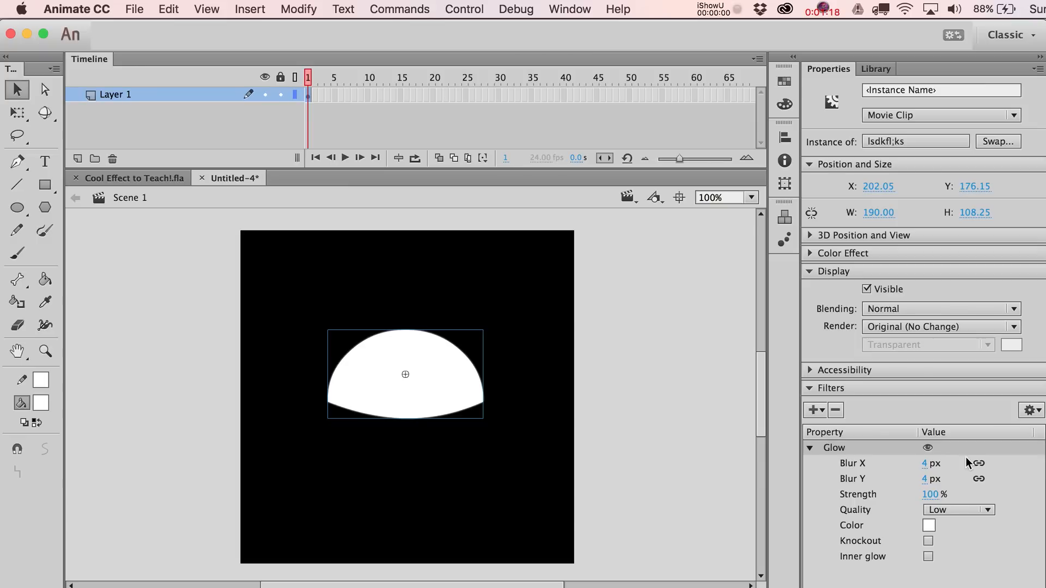
pyautogui.click(942, 511)
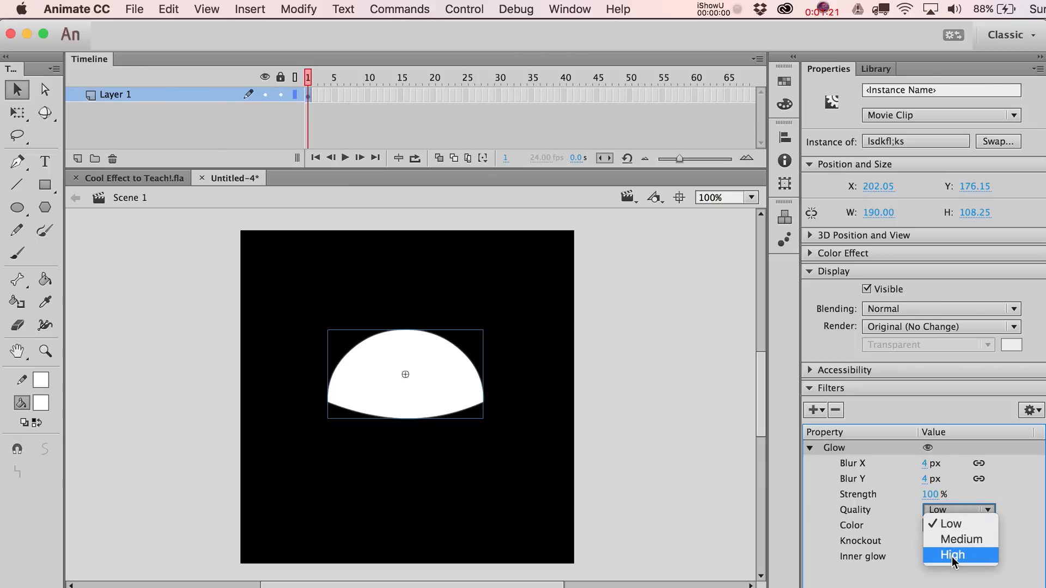
pyautogui.click(953, 555)
pyautogui.click(932, 464)
pyautogui.write('22')
pyautogui.press('Return')
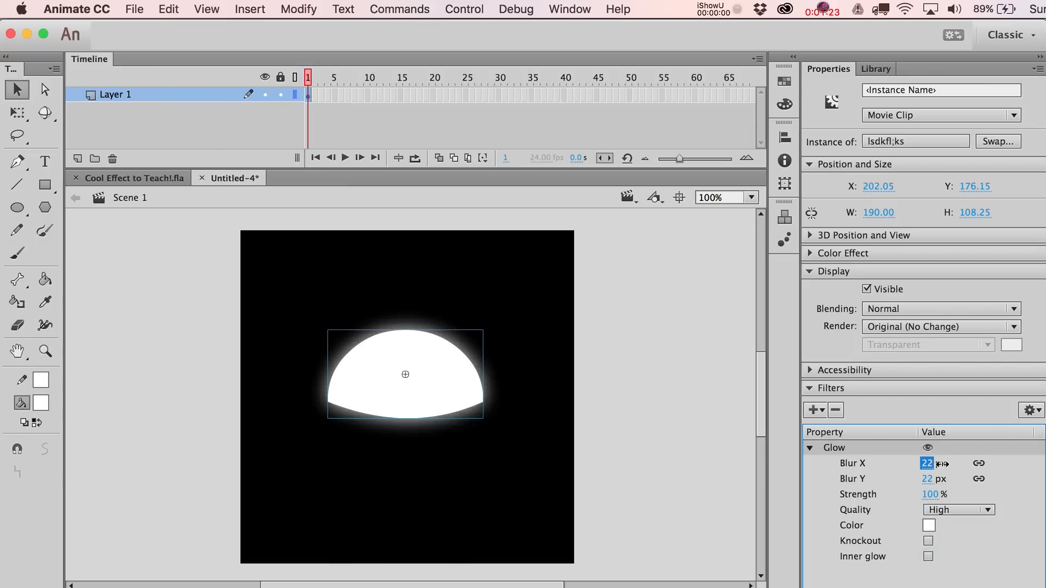
pyautogui.moveTo(942, 463); pyautogui.dragTo(946, 464)
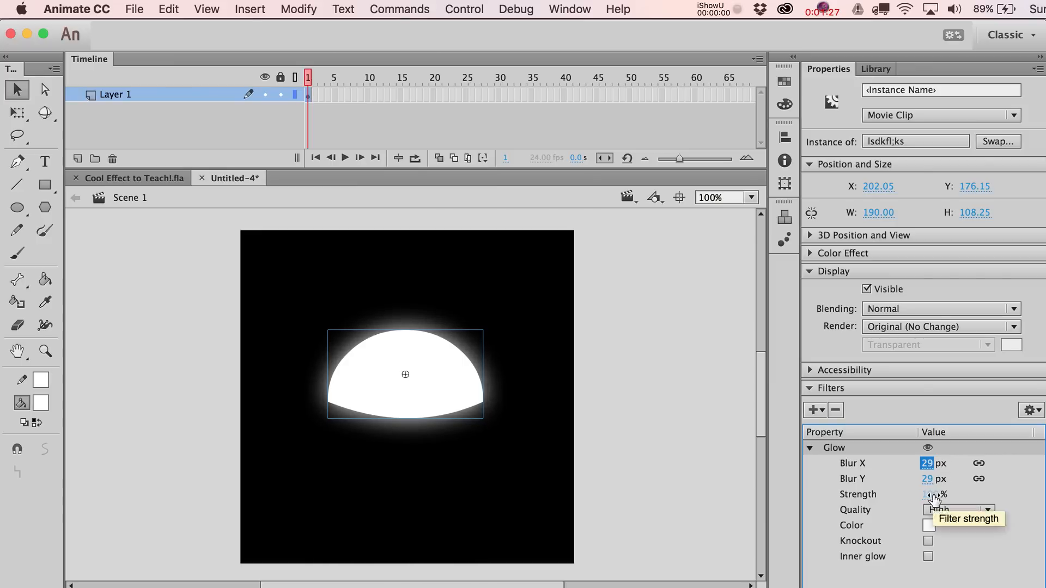
# Step: Set the glow's strength to 212%, checking its look on the deselected dome
pyautogui.moveTo(935, 500); pyautogui.dragTo(1010, 477)
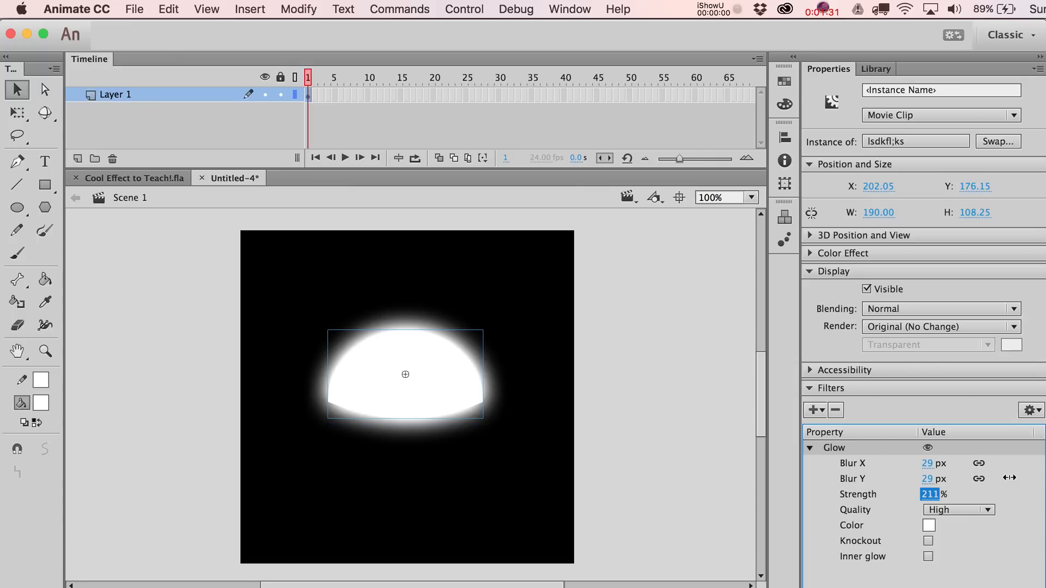
pyautogui.moveTo(1009, 478)
pyautogui.mouseDown()
pyautogui.moveTo(1031, 478)
pyautogui.moveTo(1021, 483)
pyautogui.mouseUp()
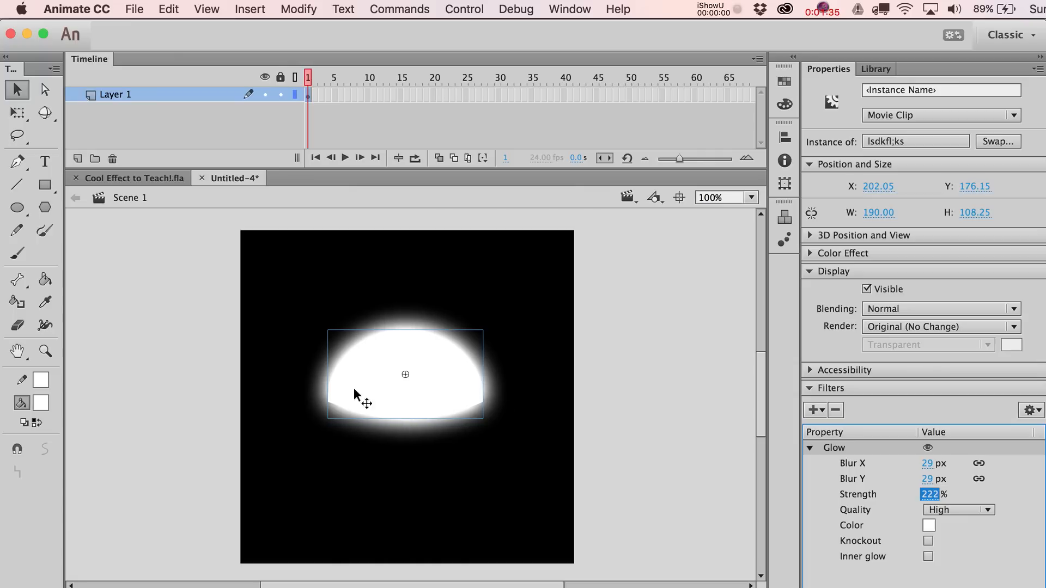
pyautogui.click(424, 314)
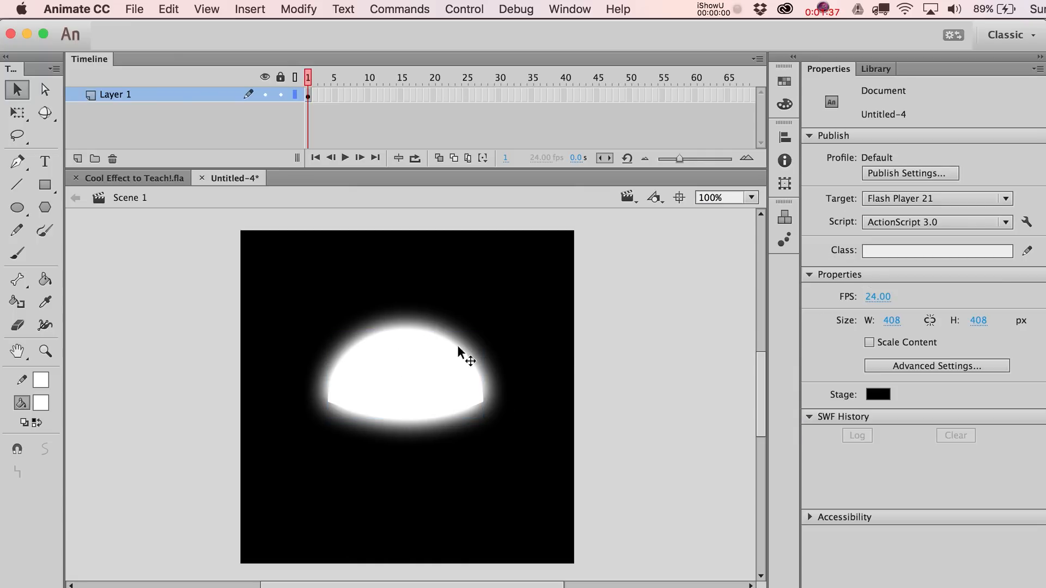
pyautogui.click(452, 384)
pyautogui.click(569, 420)
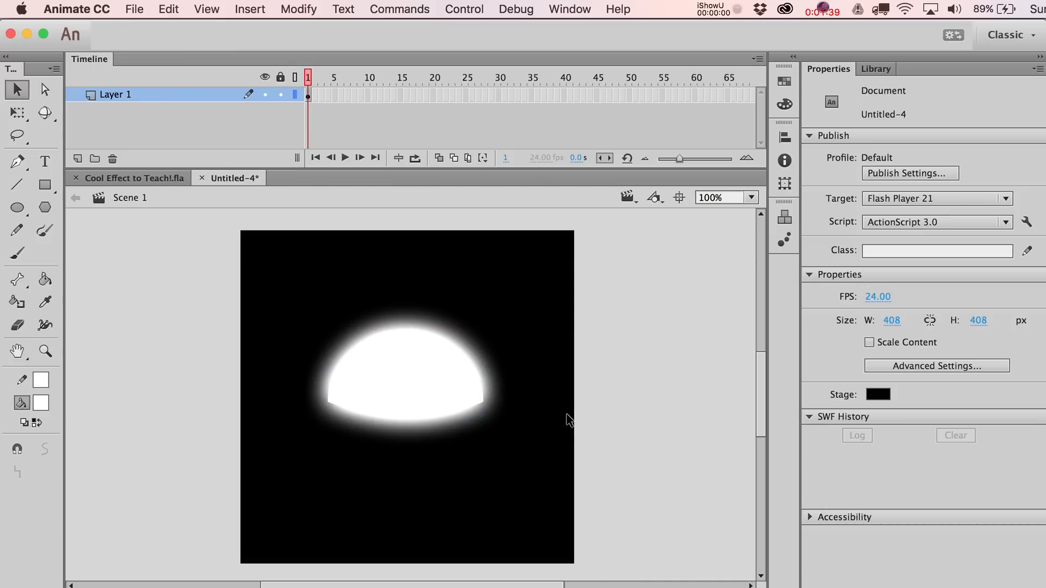
pyautogui.click(480, 404)
pyautogui.moveTo(934, 493)
pyautogui.mouseDown()
pyautogui.moveTo(959, 493)
pyautogui.moveTo(930, 499)
pyautogui.mouseUp()
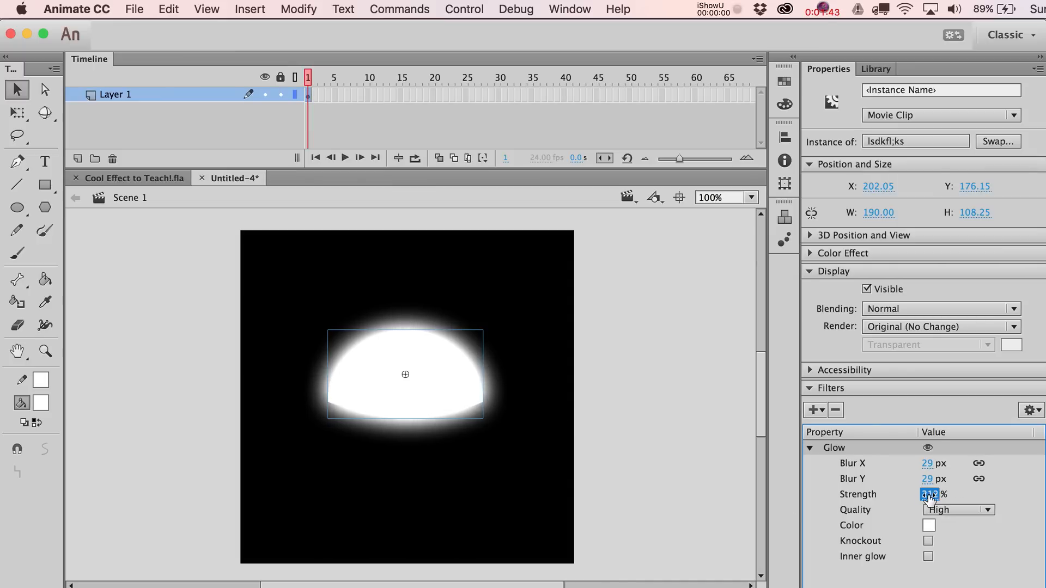
# Step: Try Medium quality for the dome's glow and return it to High
pyautogui.click(933, 510)
pyautogui.click(948, 538)
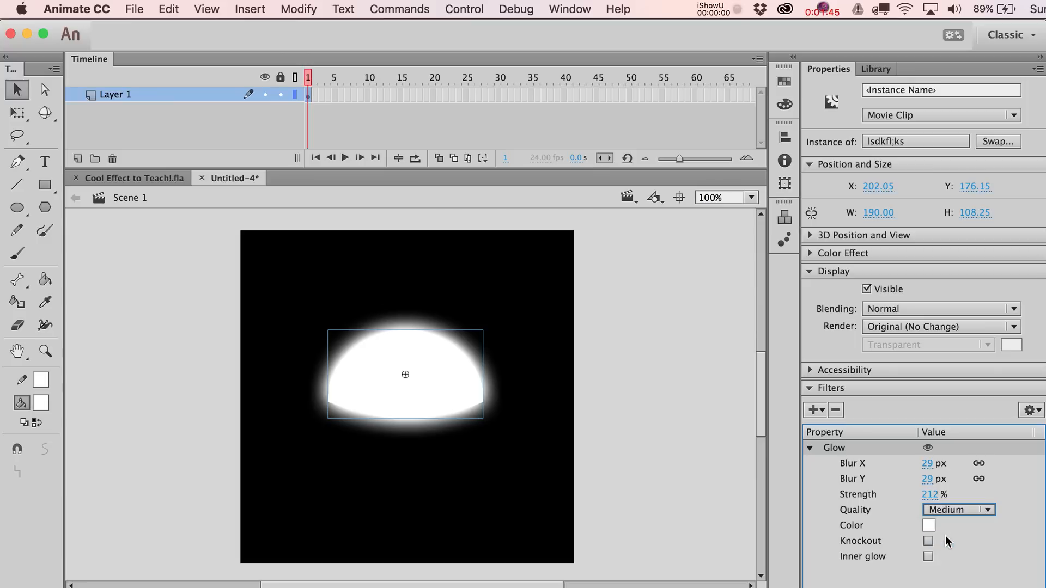
pyautogui.click(564, 413)
pyautogui.click(463, 398)
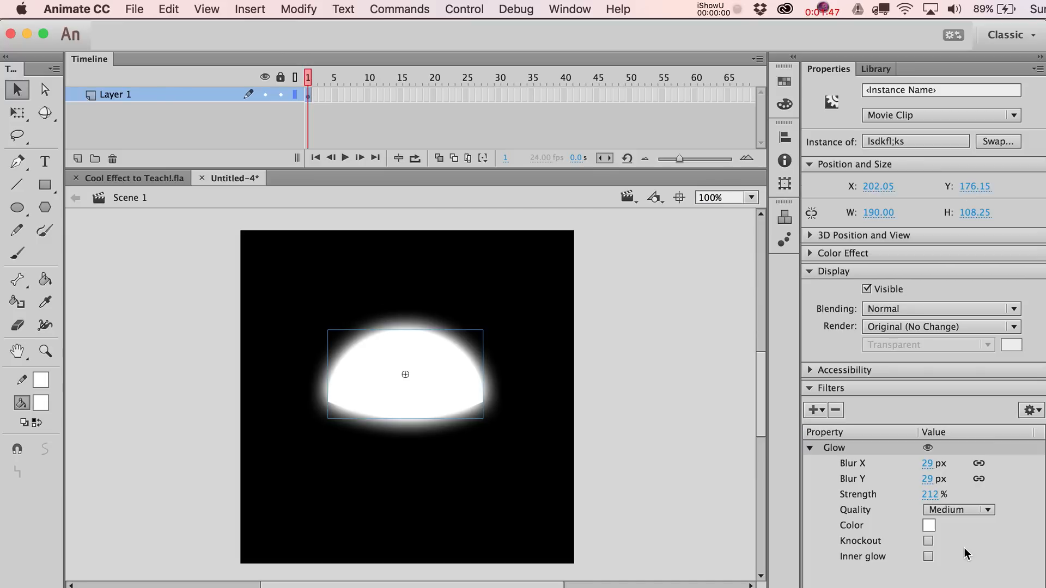
pyautogui.click(976, 513)
pyautogui.click(957, 555)
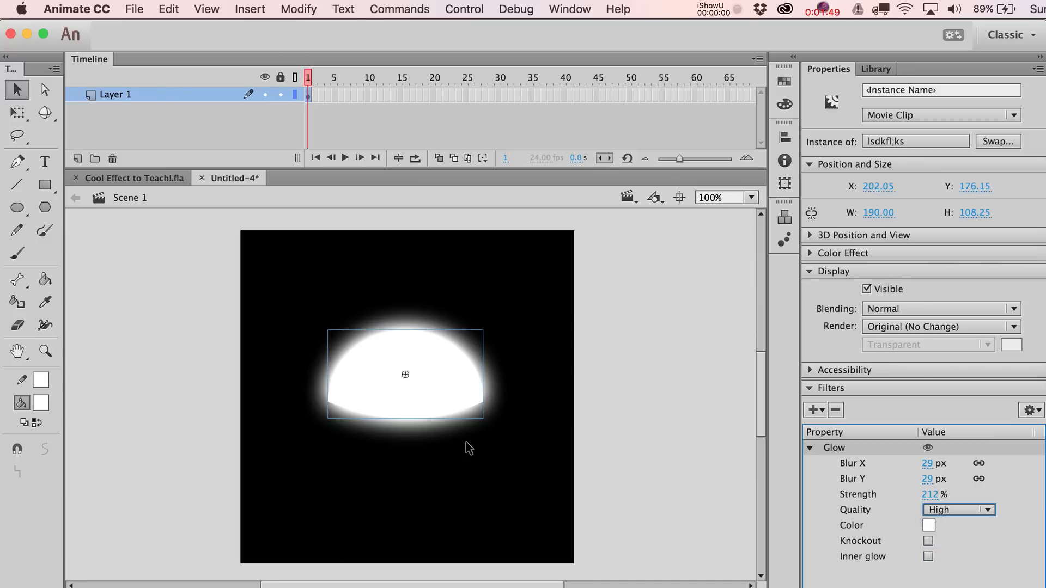
pyautogui.click(468, 448)
pyautogui.click(439, 401)
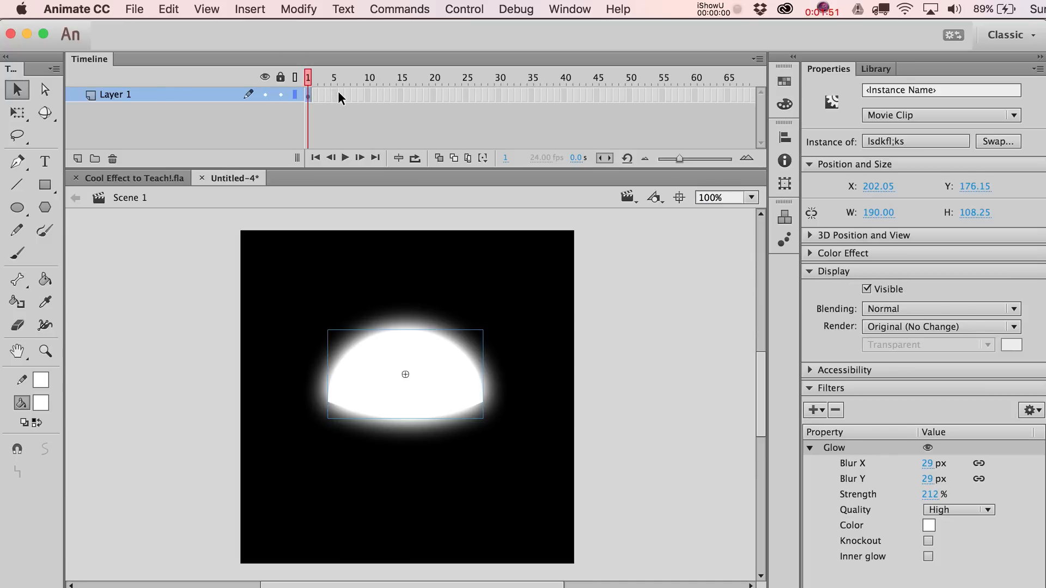
# Step: Insert a keyframe at frame 5 of Layer 1
pyautogui.click(335, 95)
pyautogui.press('F6')
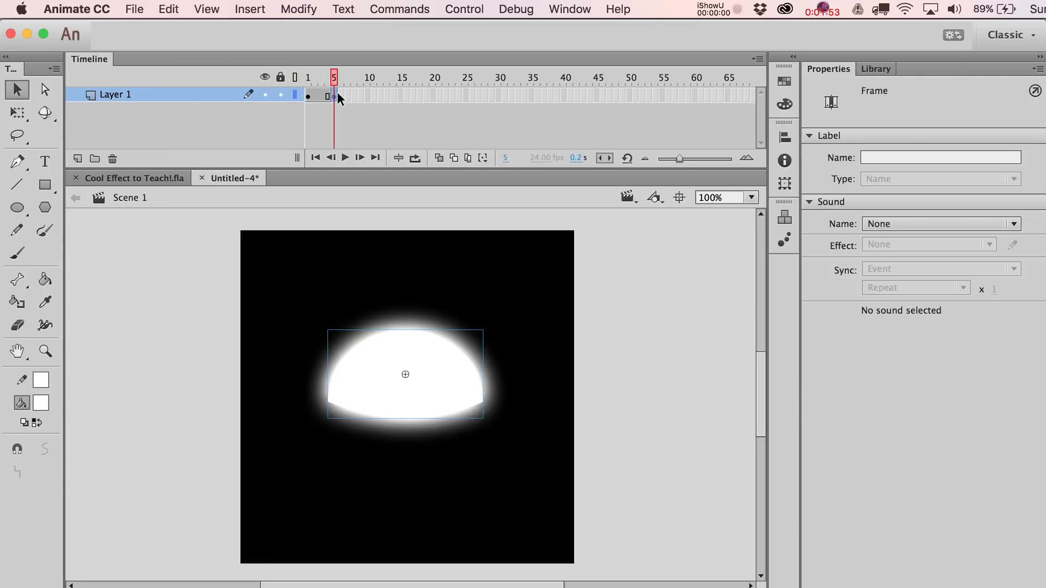
pyautogui.click(309, 95)
pyautogui.press('q')
pyautogui.click(482, 331)
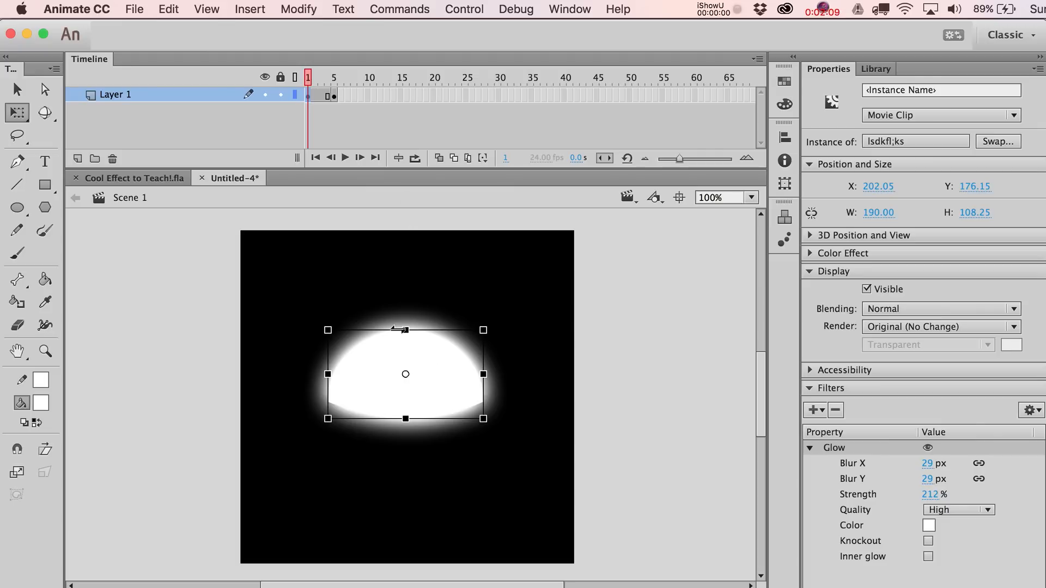
# Step: Add a new layer below Layer 1 and draw a horizontal white line across the stage behind the dome's lower part
pyautogui.click(78, 158)
pyautogui.moveTo(125, 95); pyautogui.dragTo(137, 127)
pyautogui.press('n')
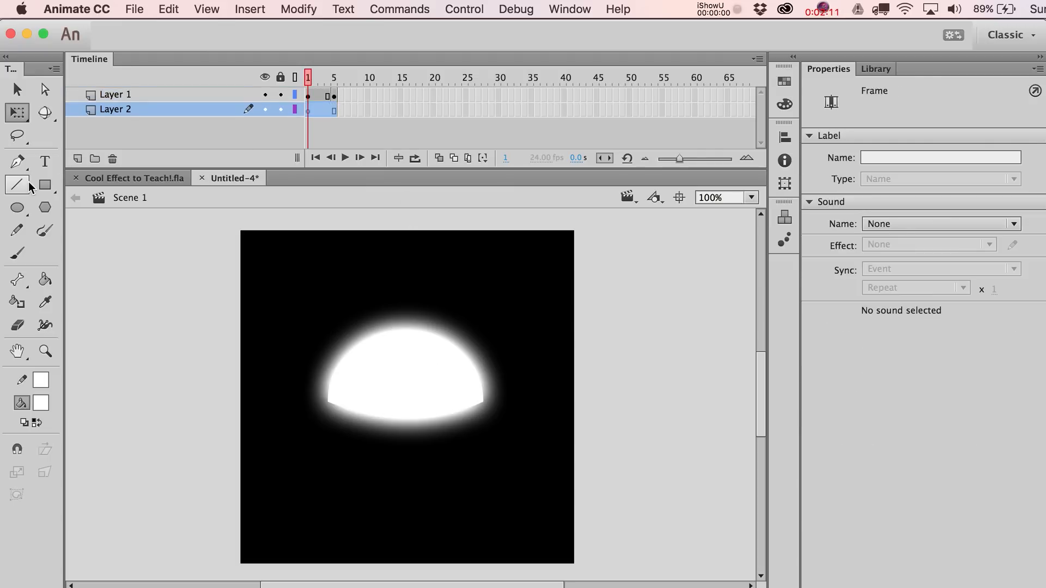
pyautogui.moveTo(236, 392); pyautogui.dragTo(655, 391)
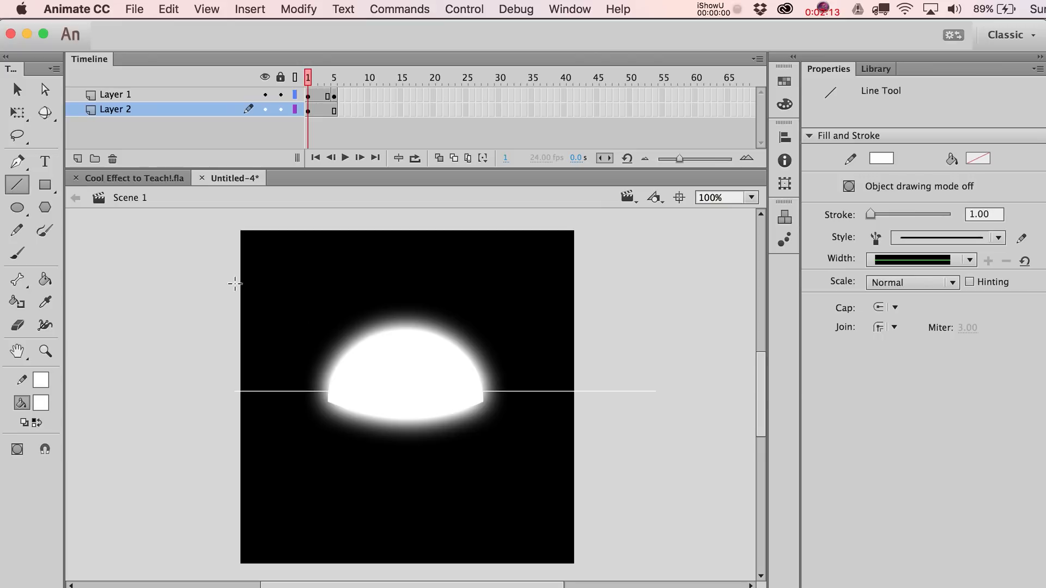
pyautogui.click(18, 91)
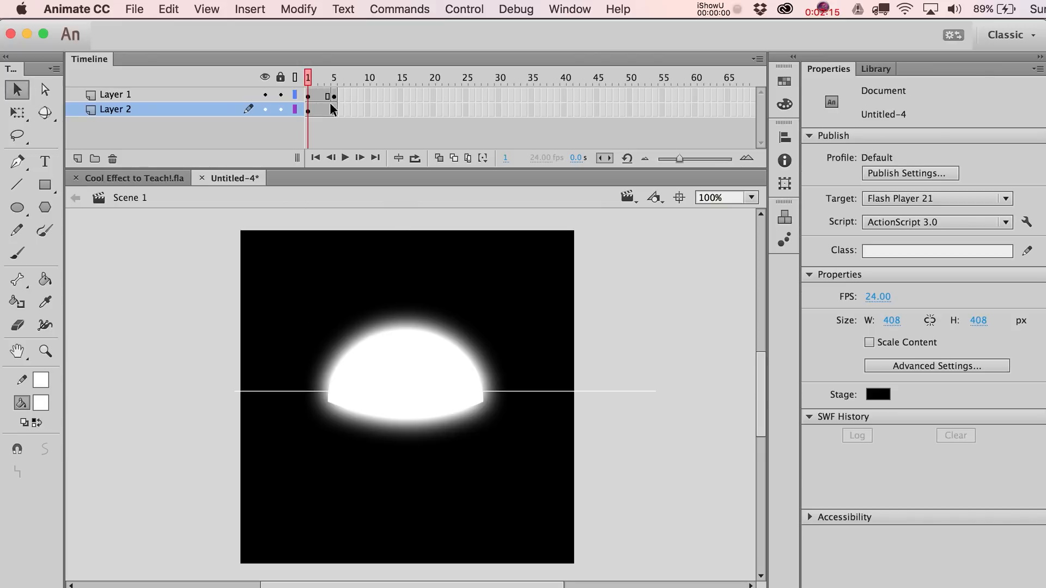
# Step: Scale the dome in frame 1 of Layer 1 down to about 86 × 49 px, sitting on the horizontal line
pyautogui.click(308, 95)
pyautogui.press('q')
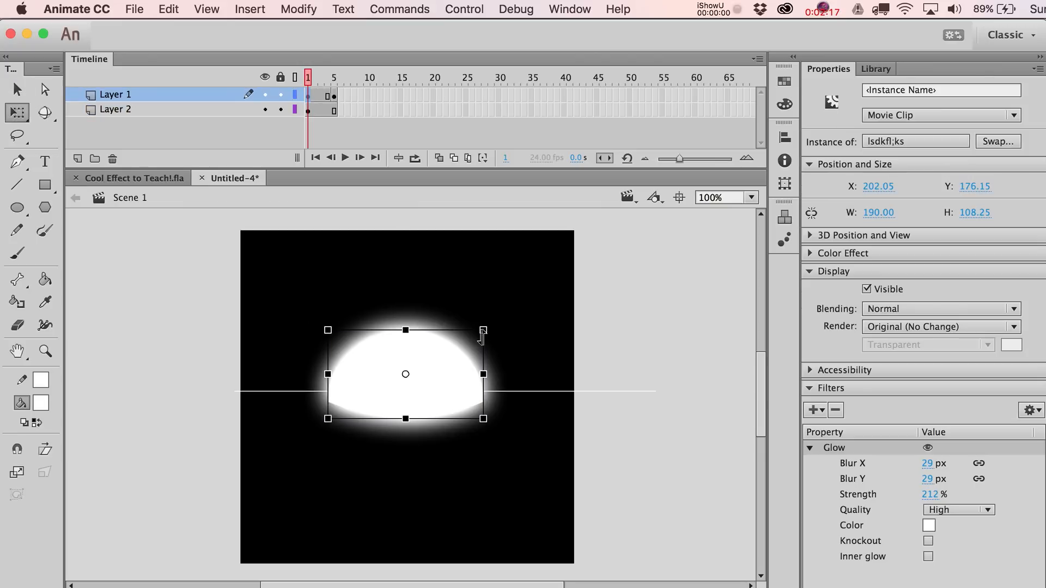
pyautogui.moveTo(482, 333); pyautogui.dragTo(441, 343)
pyautogui.press('v')
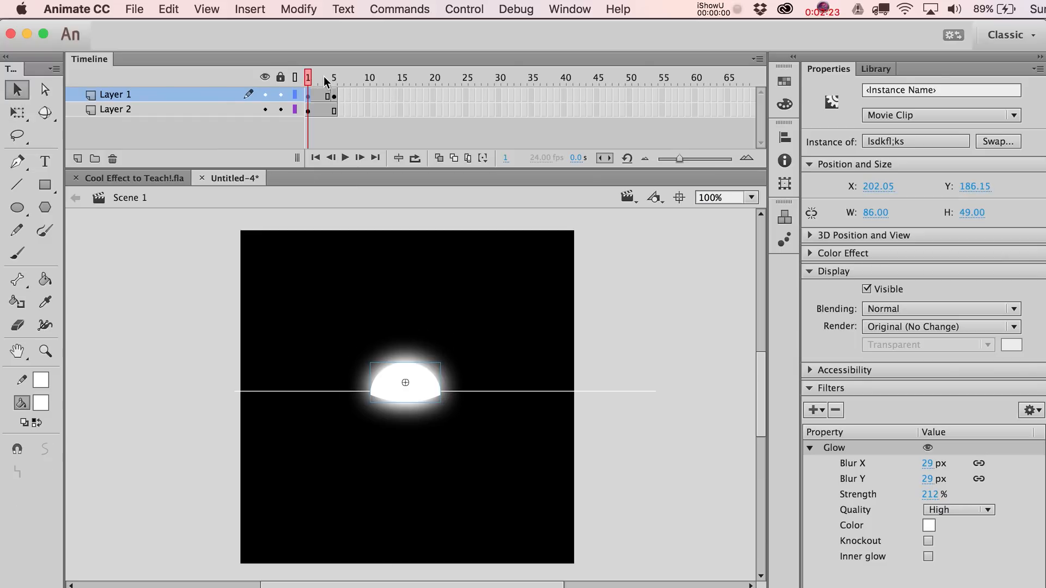
# Step: Create a classic tween between frames 1 and 5 of Layer 1 and set its ease to 100 out
pyautogui.click(319, 94)
pyautogui.rightClick(318, 93)
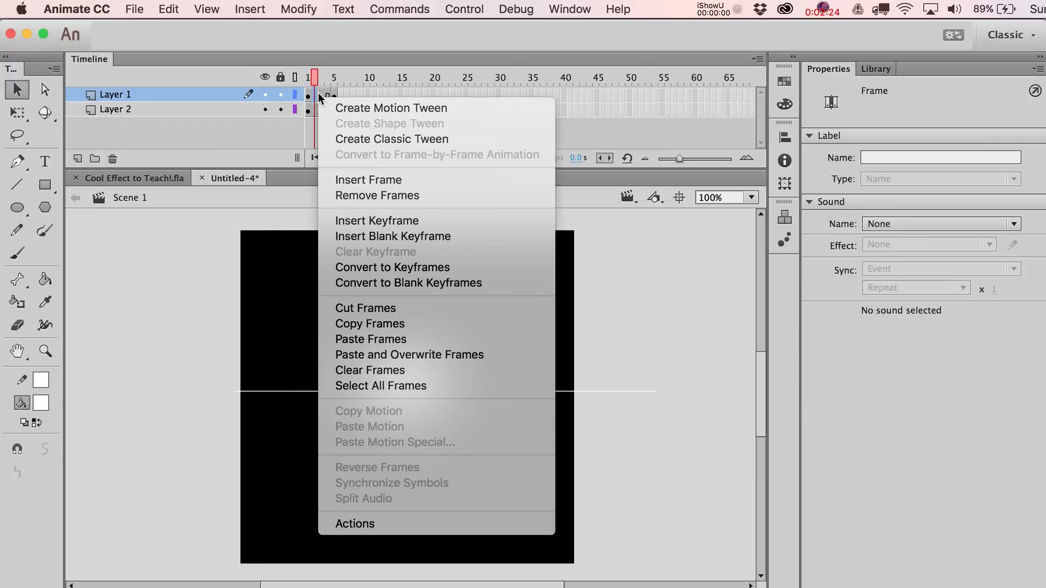
pyautogui.click(359, 140)
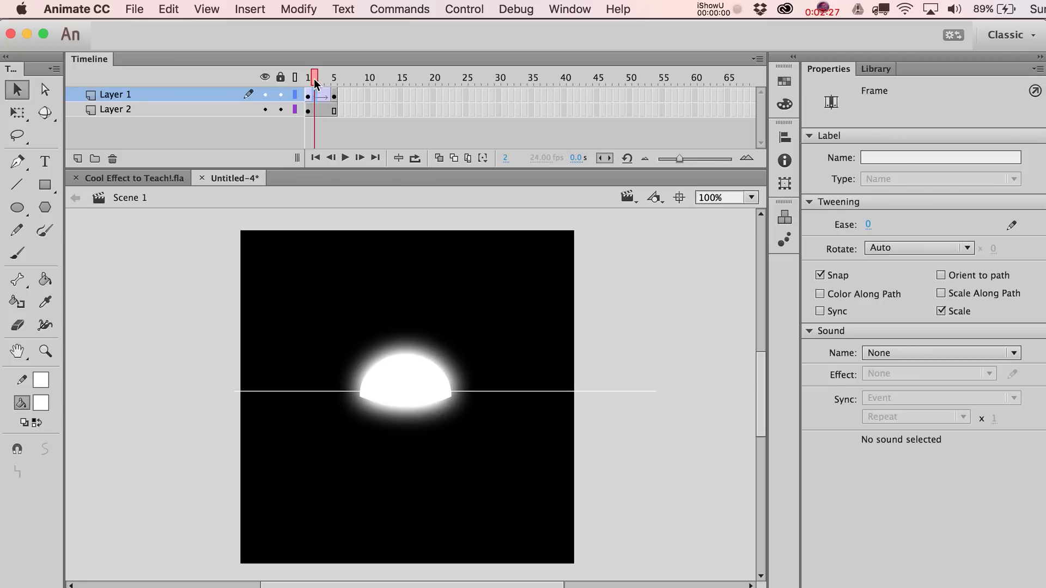
pyautogui.moveTo(314, 78); pyautogui.dragTo(331, 91)
pyautogui.click(327, 95)
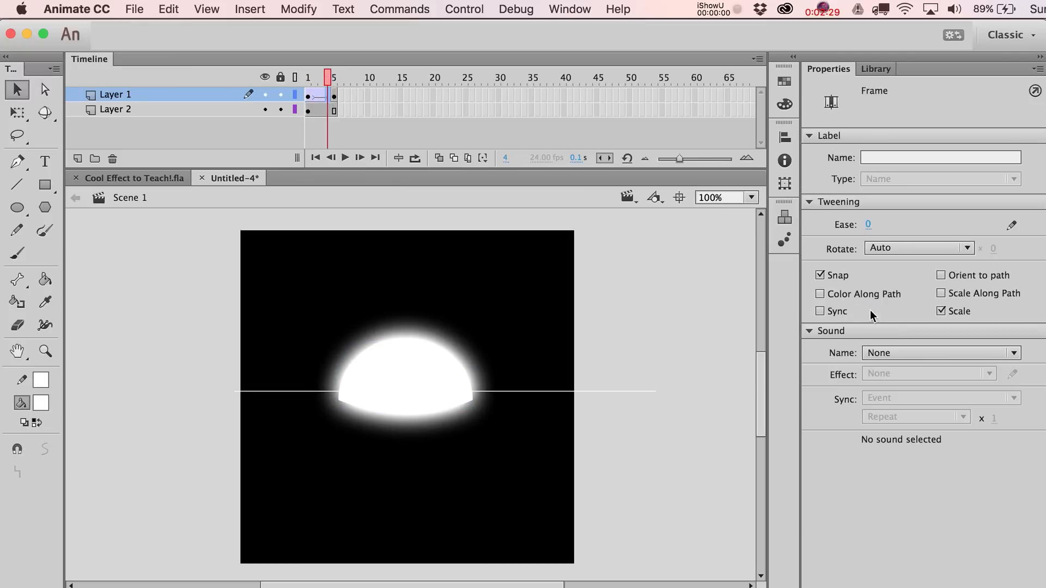
pyautogui.moveTo(868, 225); pyautogui.dragTo(1002, 227)
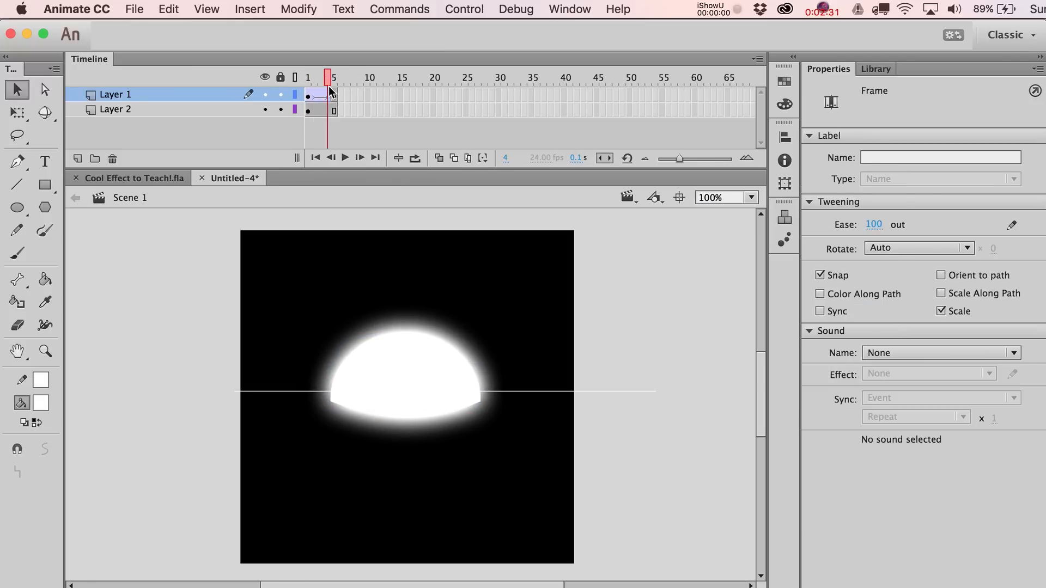
pyautogui.moveTo(328, 84)
pyautogui.mouseDown()
pyautogui.moveTo(340, 79)
pyautogui.moveTo(311, 80)
pyautogui.moveTo(332, 77)
pyautogui.mouseUp()
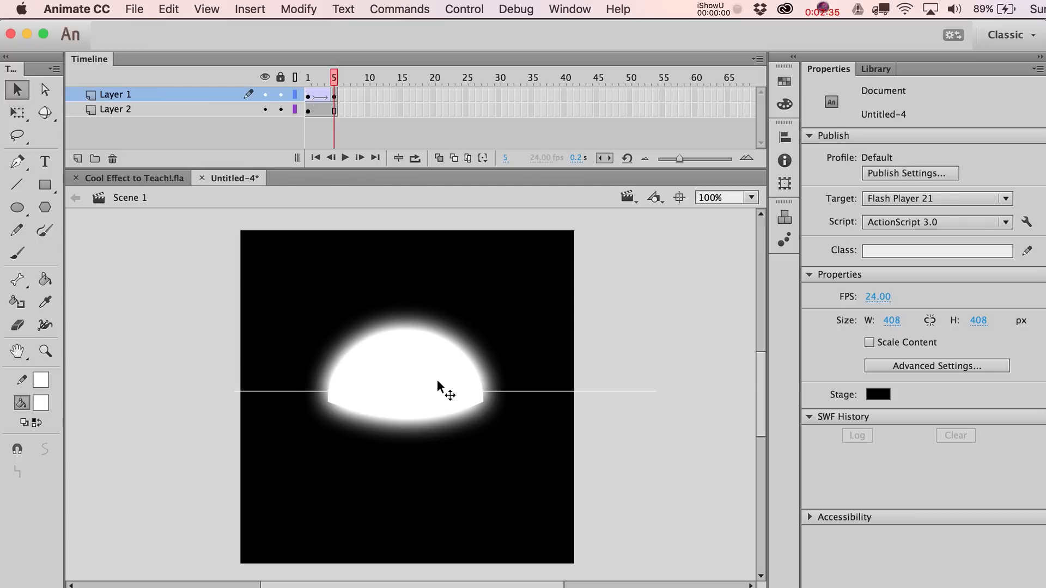
# Step: Set the frame 1 dome's glow strength to 183% and its Blur X and Y to 12 px, and play the animation
pyautogui.click(310, 82)
pyautogui.click(437, 399)
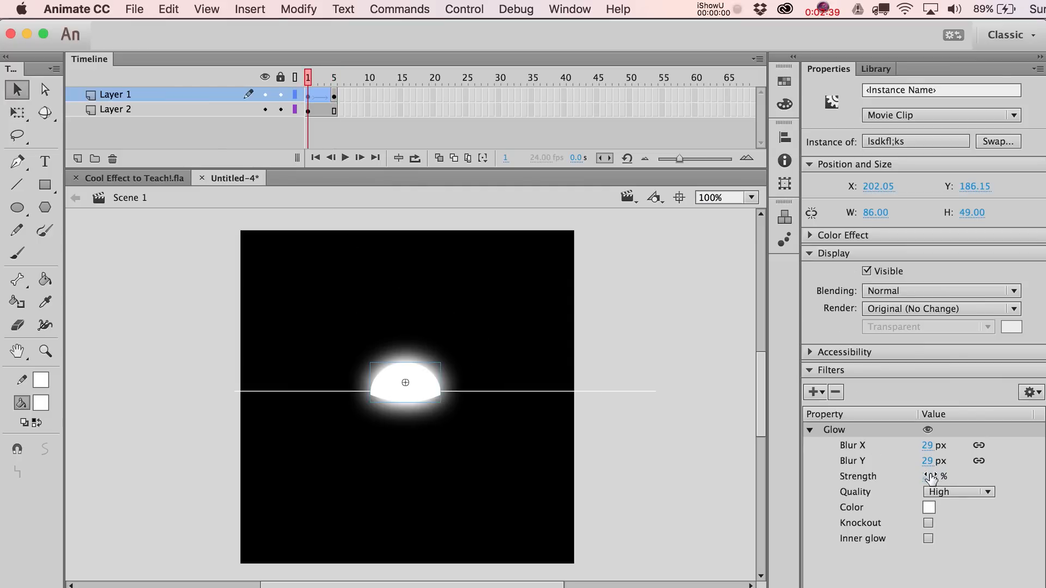
pyautogui.moveTo(931, 476); pyautogui.dragTo(907, 481)
pyautogui.moveTo(927, 445); pyautogui.dragTo(908, 445)
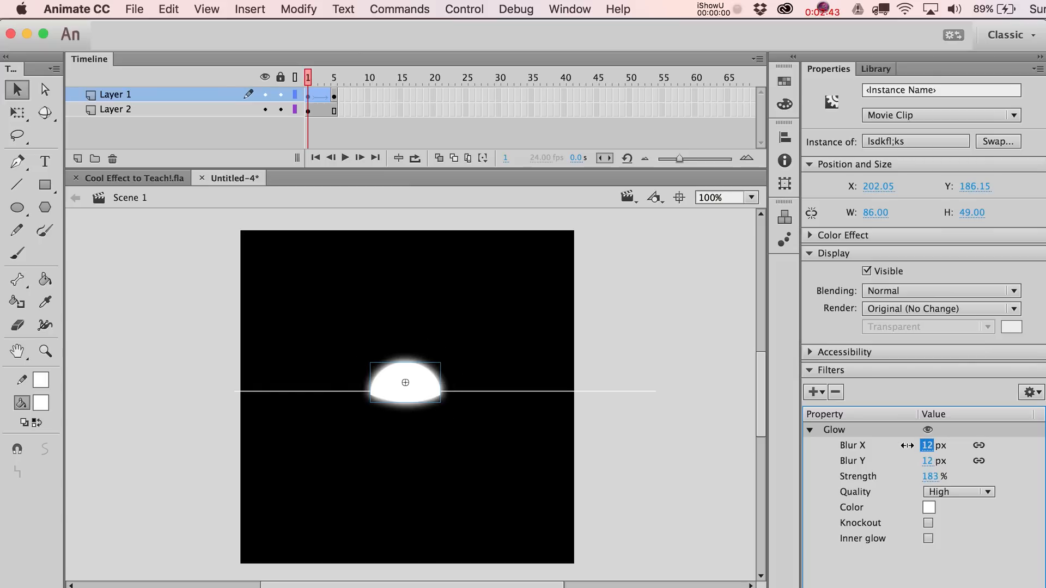
pyautogui.click(583, 351)
pyautogui.press('Return')
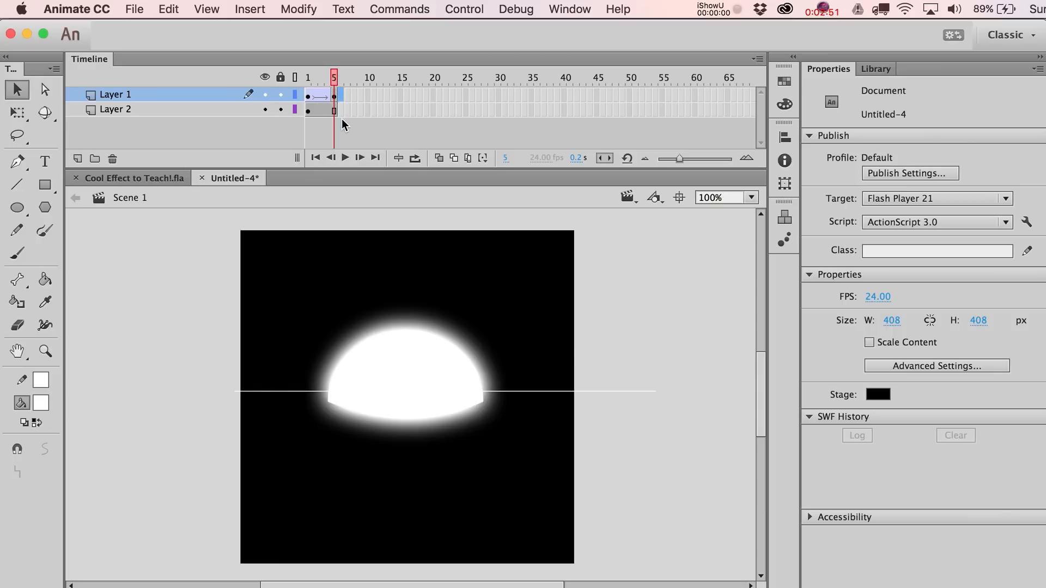
# Step: Insert a keyframe at frame 6 of Layer 1, extend both layers to about frame 12, and play the animation
pyautogui.press('F6')
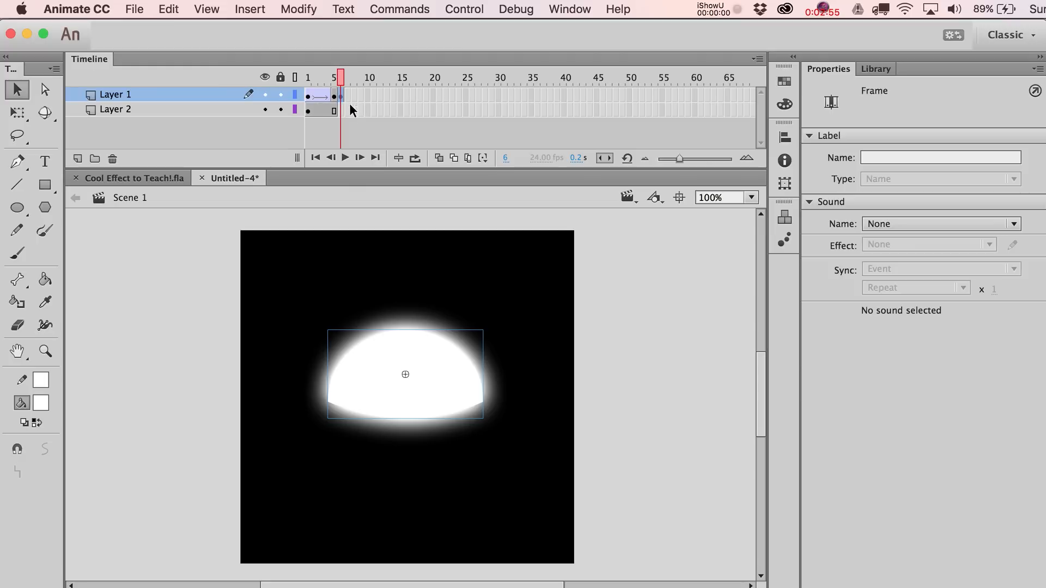
pyautogui.click(350, 110)
pyautogui.moveTo(378, 109); pyautogui.dragTo(378, 78)
pyautogui.press('F5')
pyautogui.click(303, 75)
pyautogui.press('Return')
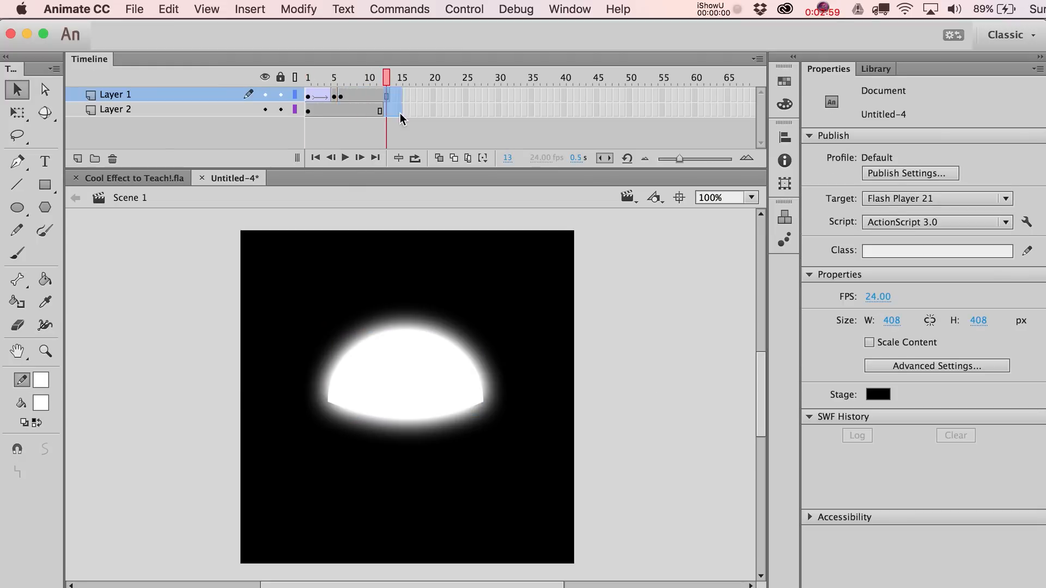
# Step: Remove the excess frame beyond frame 12 on Layer 1 so both layers end together
pyautogui.click(400, 113)
pyautogui.rightClick(394, 99)
pyautogui.click(436, 202)
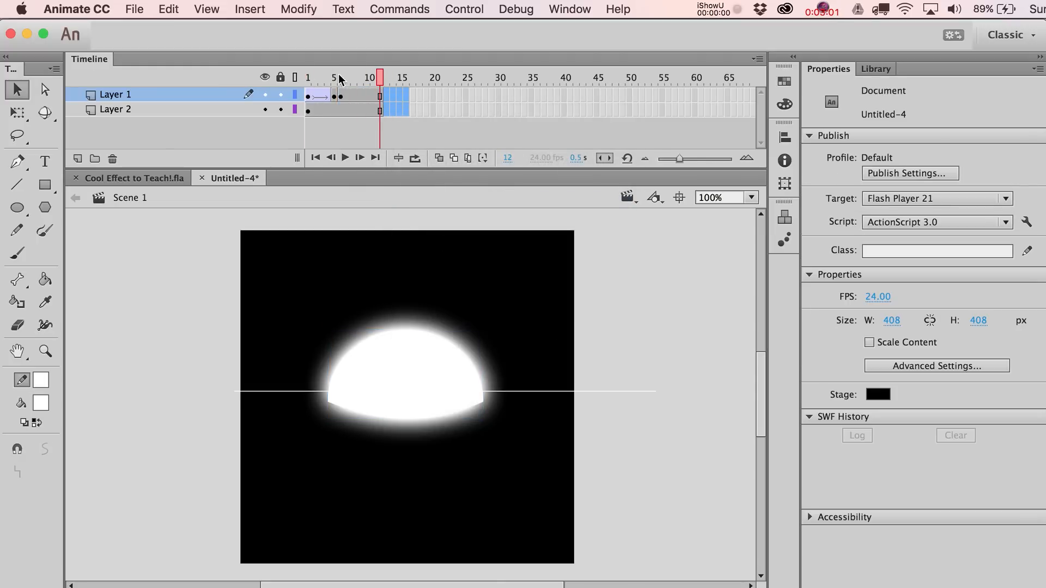
# Step: Duplicate the symbol of the dome in frame 6 under the name "Copy 1"
pyautogui.click(340, 97)
pyautogui.click(434, 385)
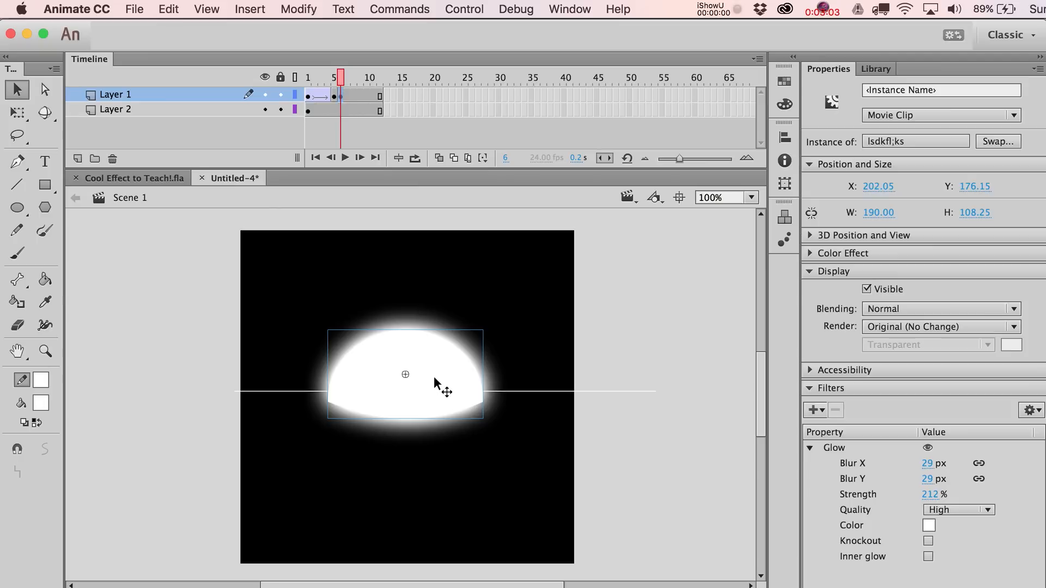
pyautogui.click(298, 8)
pyautogui.moveTo(339, 126)
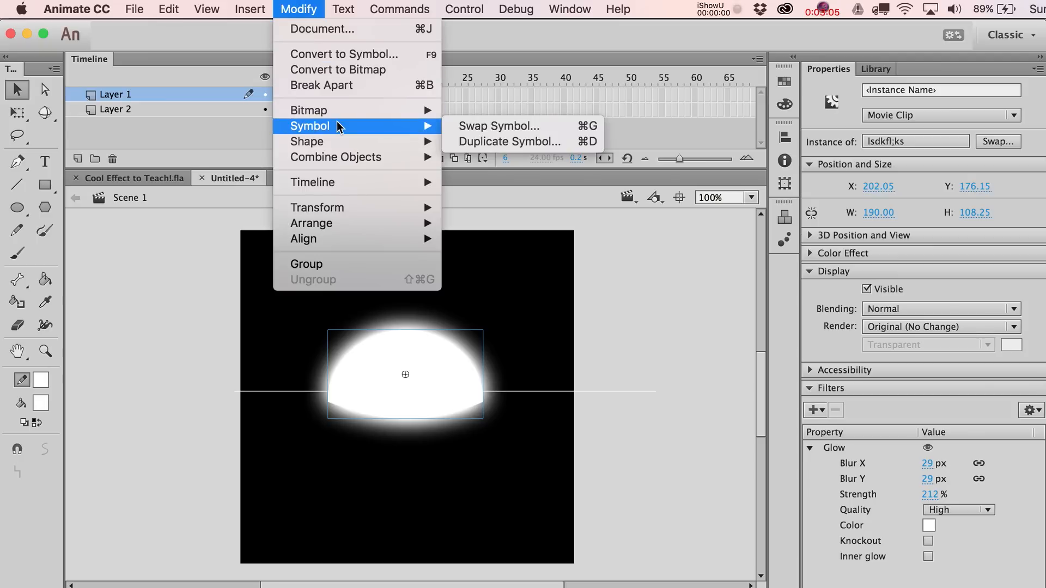
pyautogui.click(492, 141)
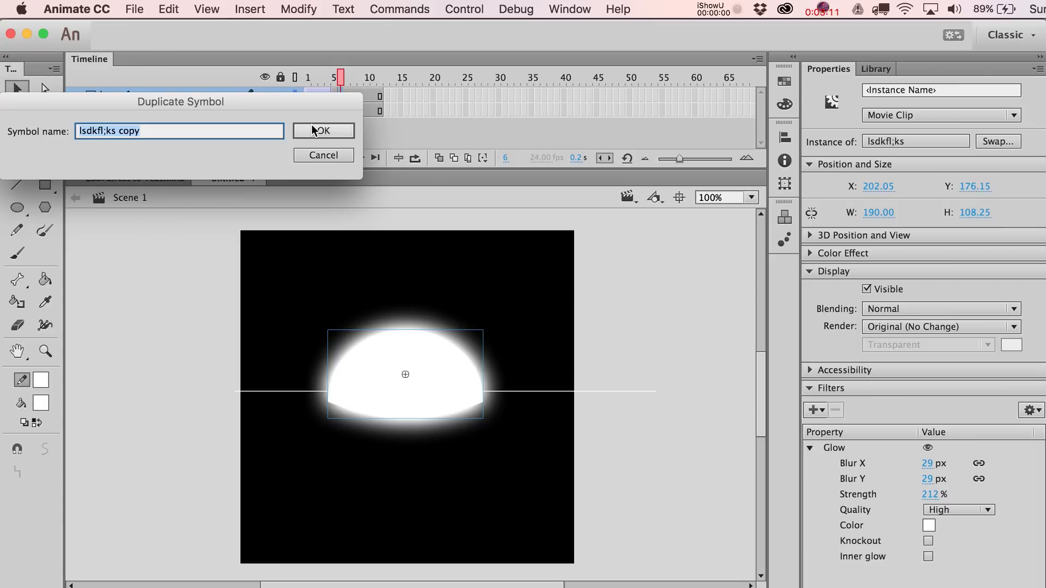
pyautogui.write('Copy 1')
pyautogui.press('Return')
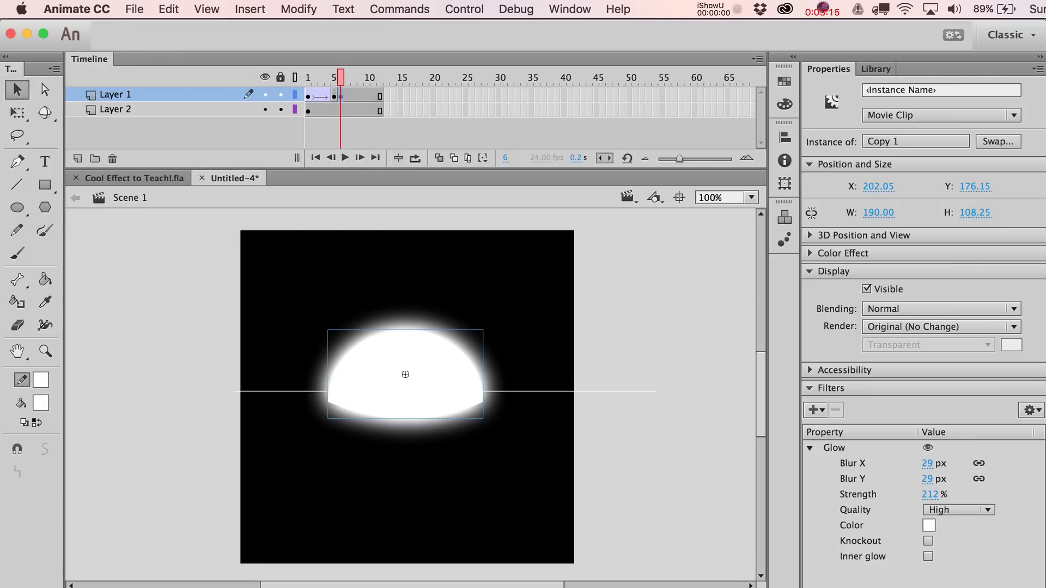
# Step: Rename the library symbol lsdkfl;ks as "Original" and open the Copy 1 symbol for editing in place
pyautogui.press('super+l')
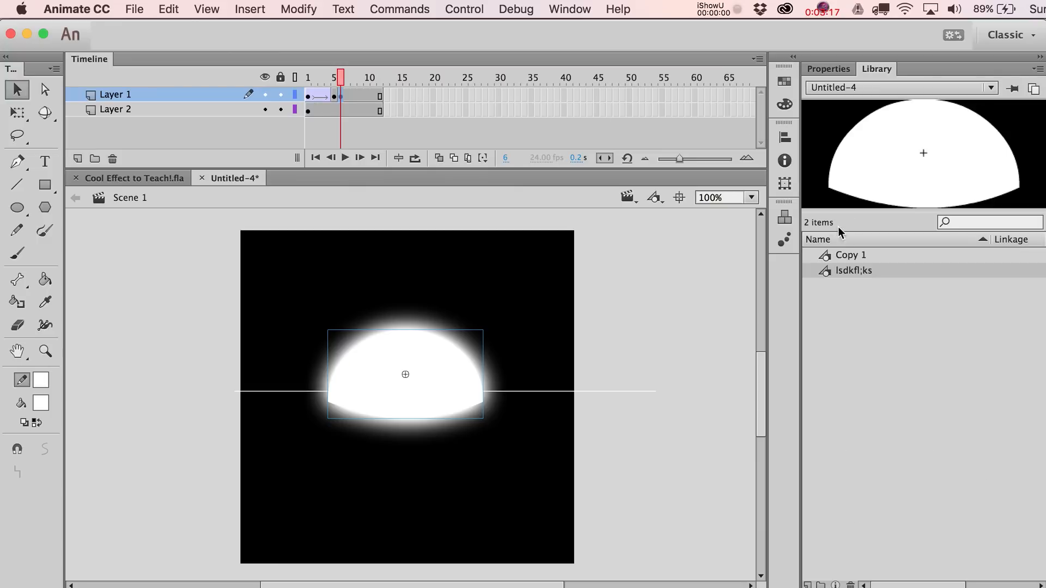
pyautogui.doubleClick(849, 268)
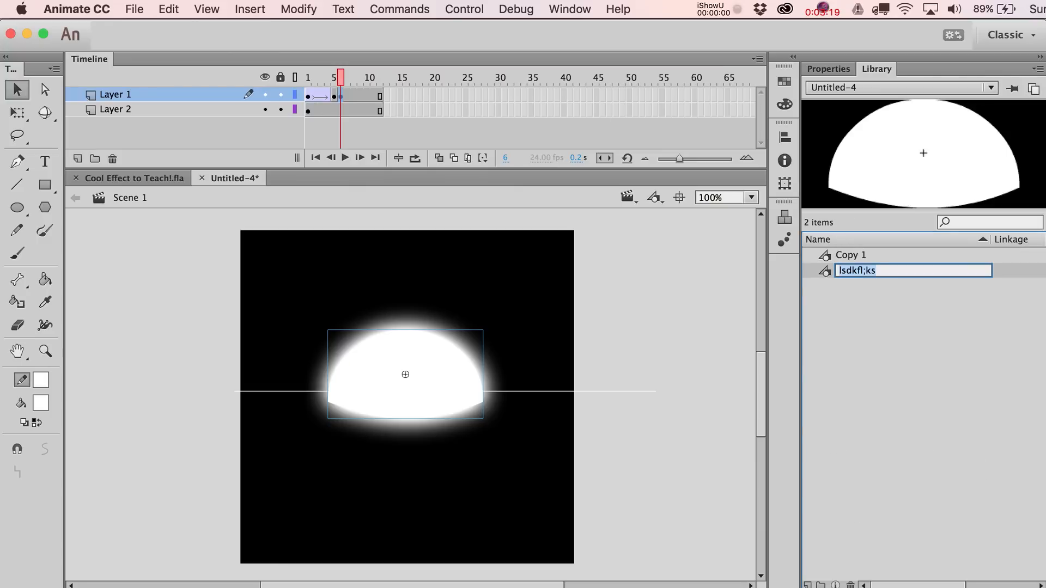
pyautogui.write('Original')
pyautogui.press('Return')
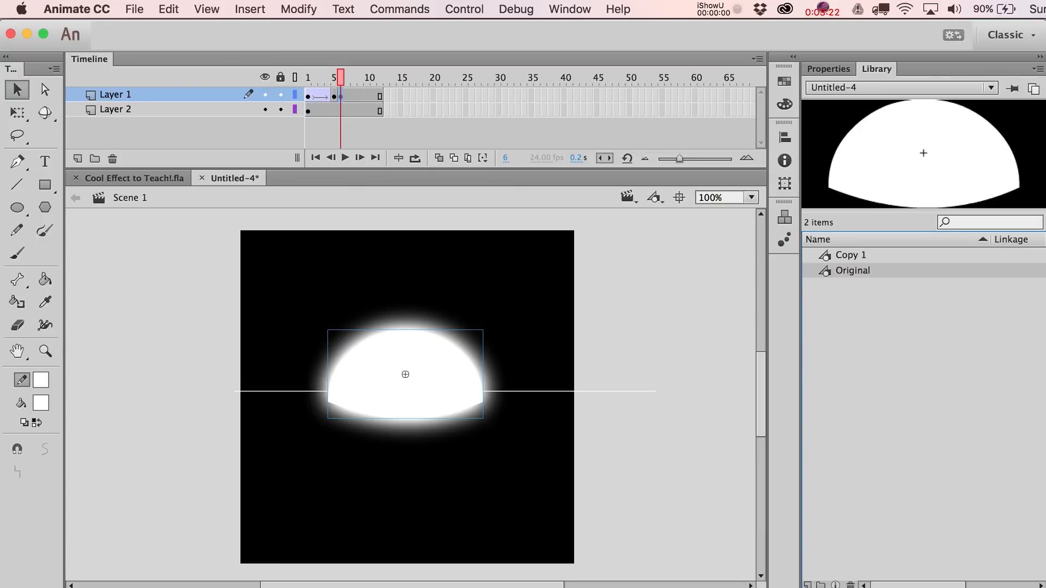
pyautogui.click(865, 256)
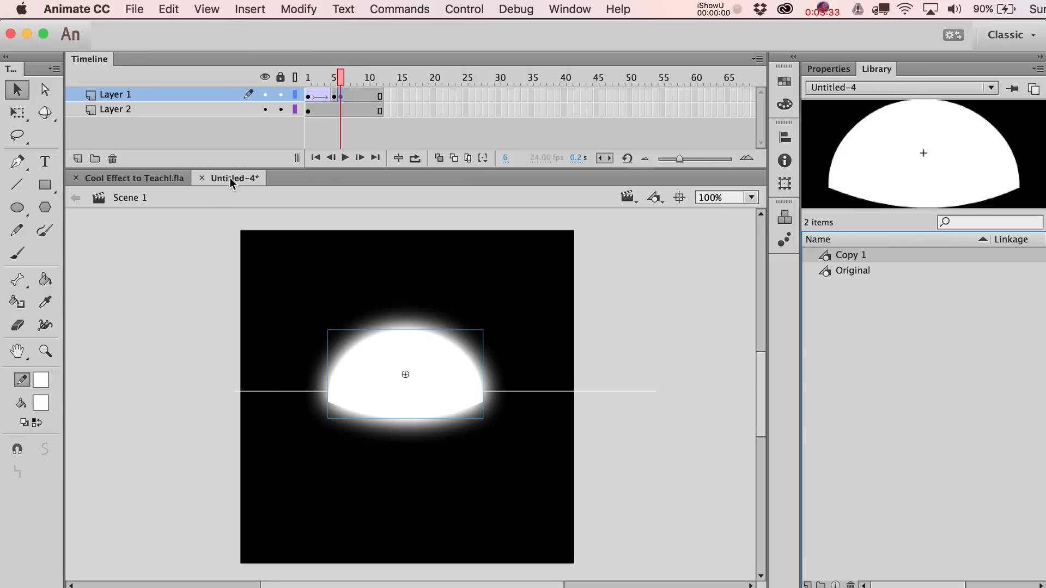
pyautogui.doubleClick(400, 349)
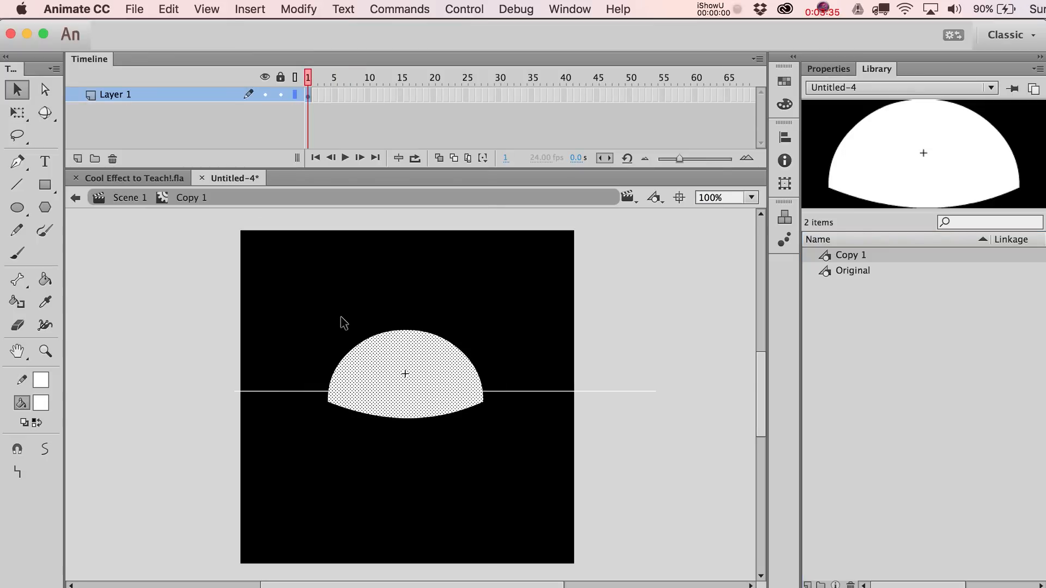
# Step: Try a freehand brush stroke beside the dome and an Eraser stroke inside it, undoing each one
pyautogui.click(43, 229)
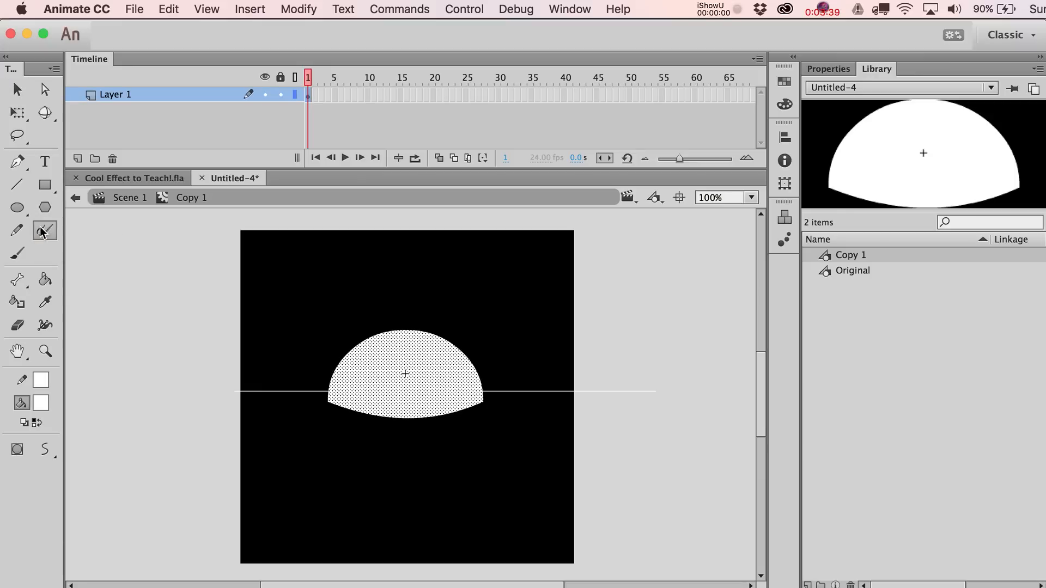
pyautogui.moveTo(187, 306); pyautogui.dragTo(276, 288)
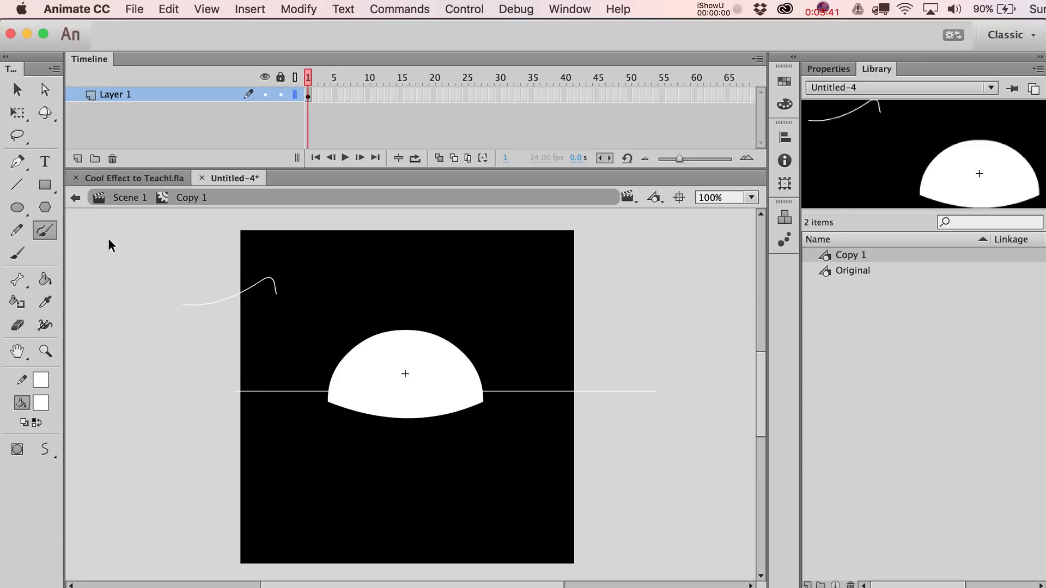
pyautogui.press('super+z')
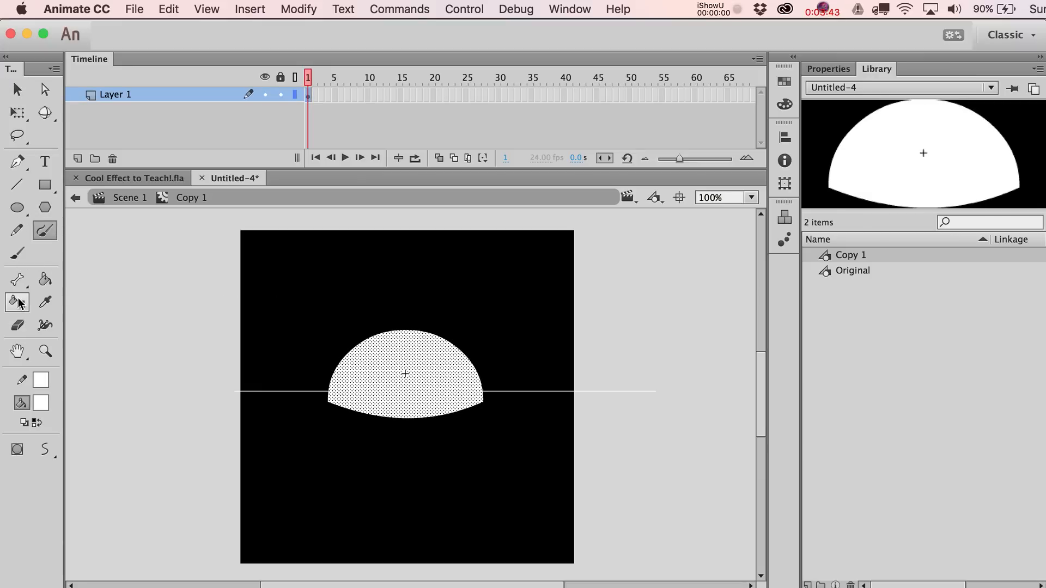
pyautogui.click(18, 326)
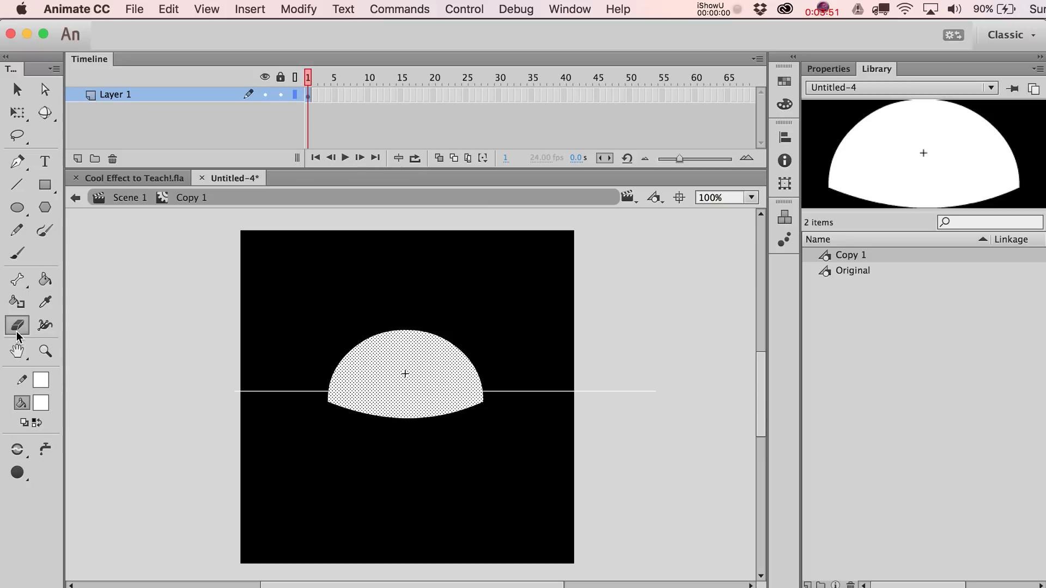
pyautogui.moveTo(362, 371)
pyautogui.mouseDown()
pyautogui.moveTo(346, 374)
pyautogui.moveTo(363, 368)
pyautogui.mouseUp()
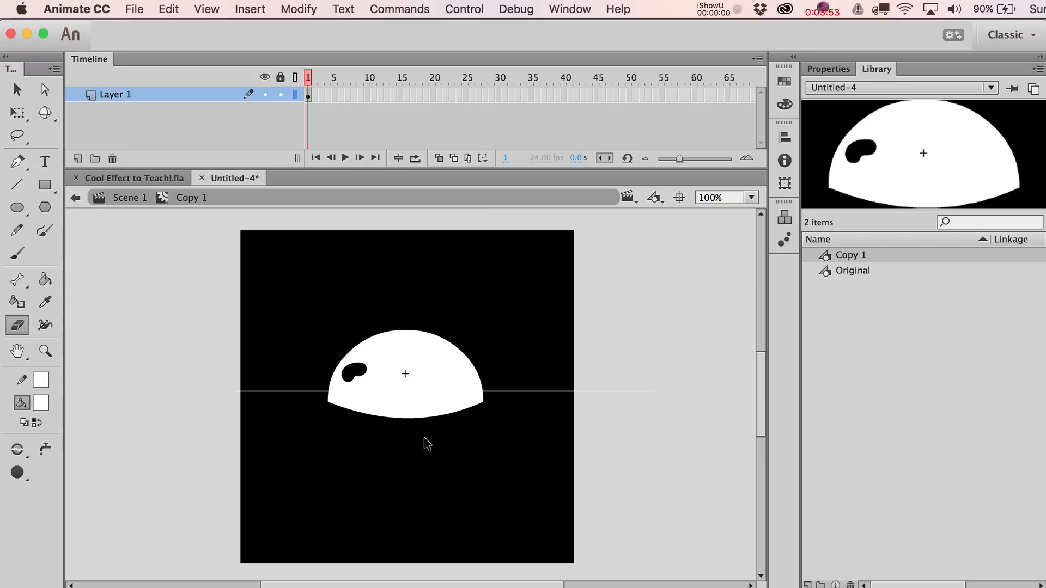
pyautogui.press('super+z')
# Step: Erase four small irregular holes spread around the dome inside the Copy 1 symbol, using the Eraser
pyautogui.click(45, 351)
pyautogui.moveTo(220, 291); pyautogui.dragTo(656, 465)
pyautogui.press('v')
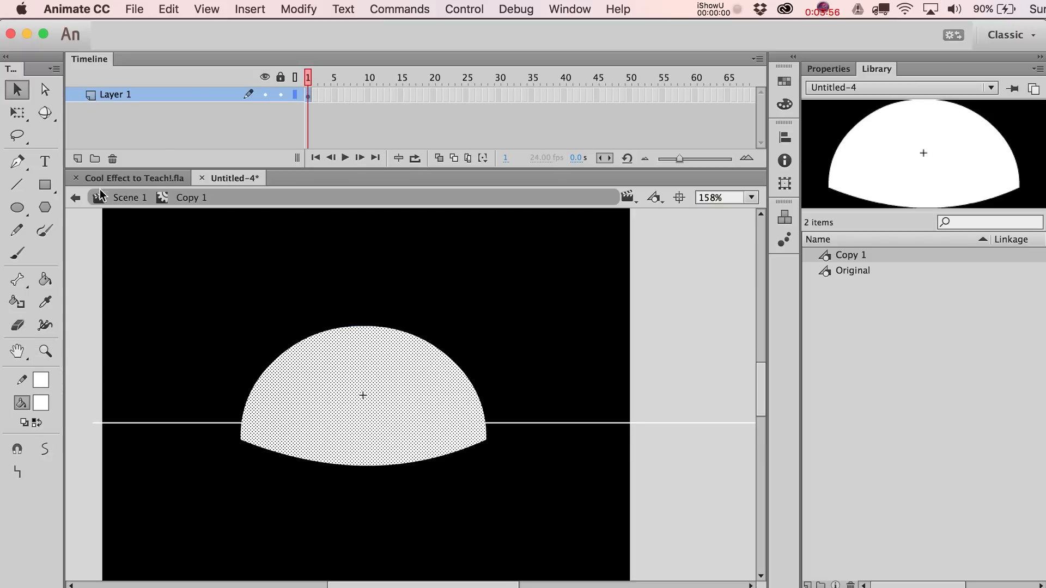
pyautogui.click(17, 328)
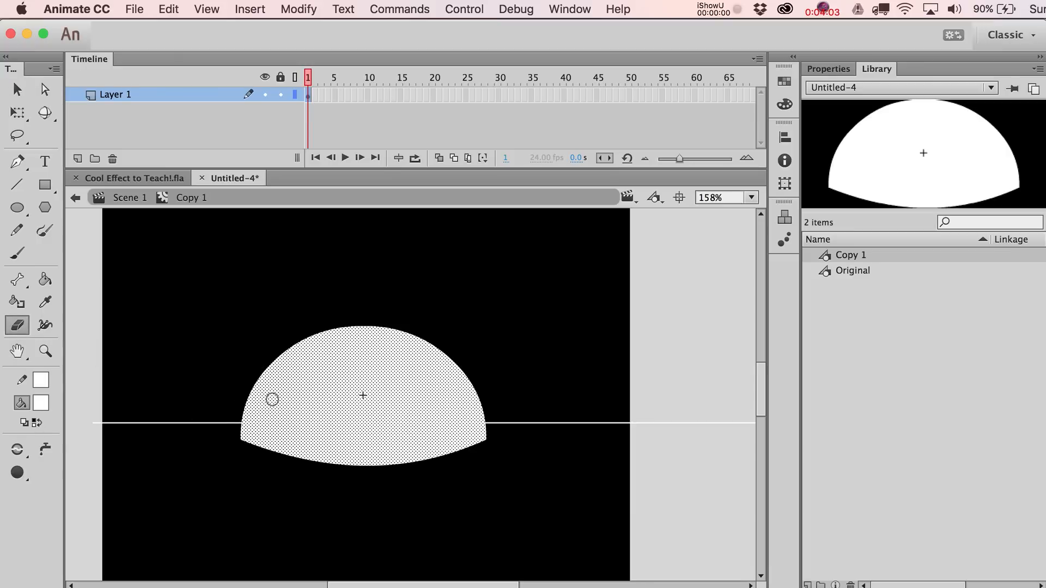
pyautogui.moveTo(273, 400); pyautogui.dragTo(276, 425)
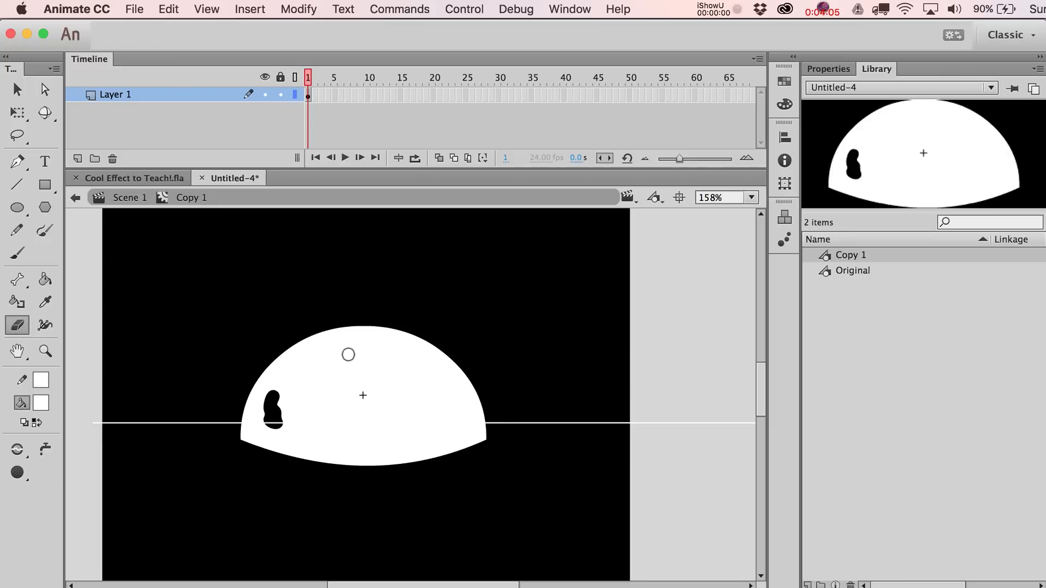
pyautogui.moveTo(352, 350); pyautogui.dragTo(375, 347)
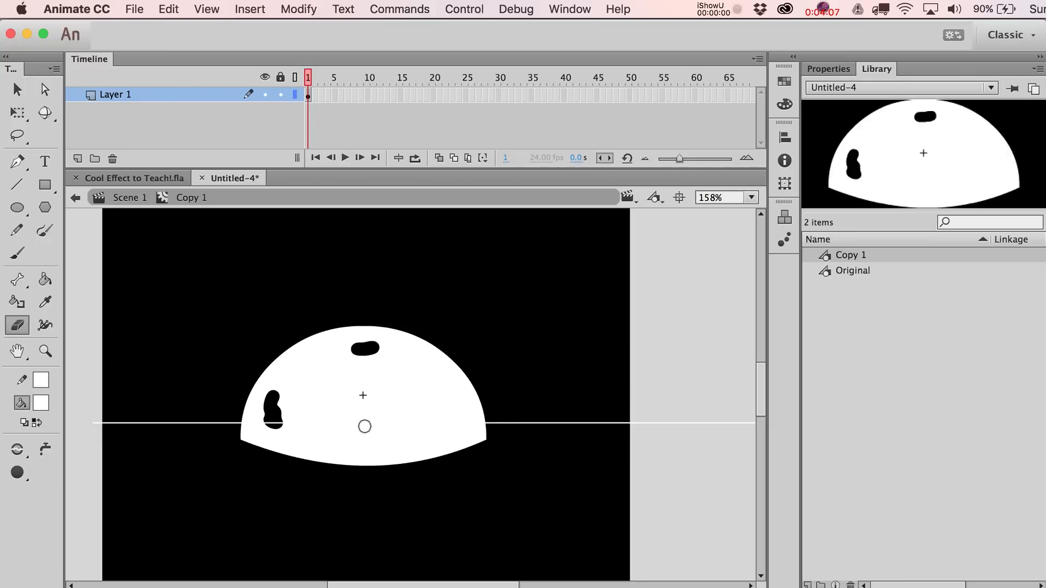
pyautogui.moveTo(365, 427); pyautogui.dragTo(368, 424)
pyautogui.moveTo(446, 392); pyautogui.dragTo(455, 418)
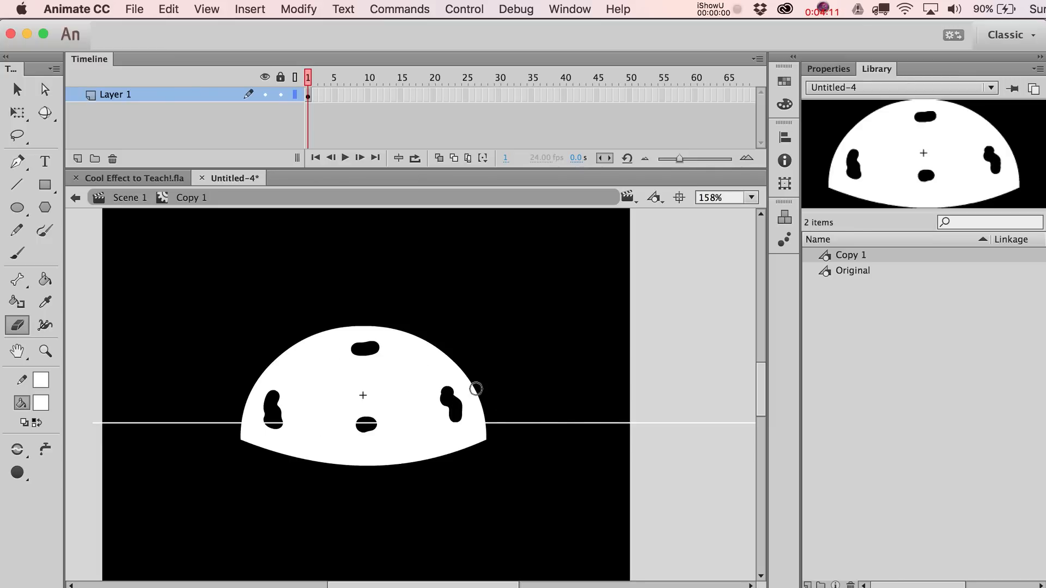
# Step: Return to Scene 1 and try moving the glowing dome in frame 6 aside, undoing the move
pyautogui.click(125, 199)
pyautogui.press('v')
pyautogui.click(454, 279)
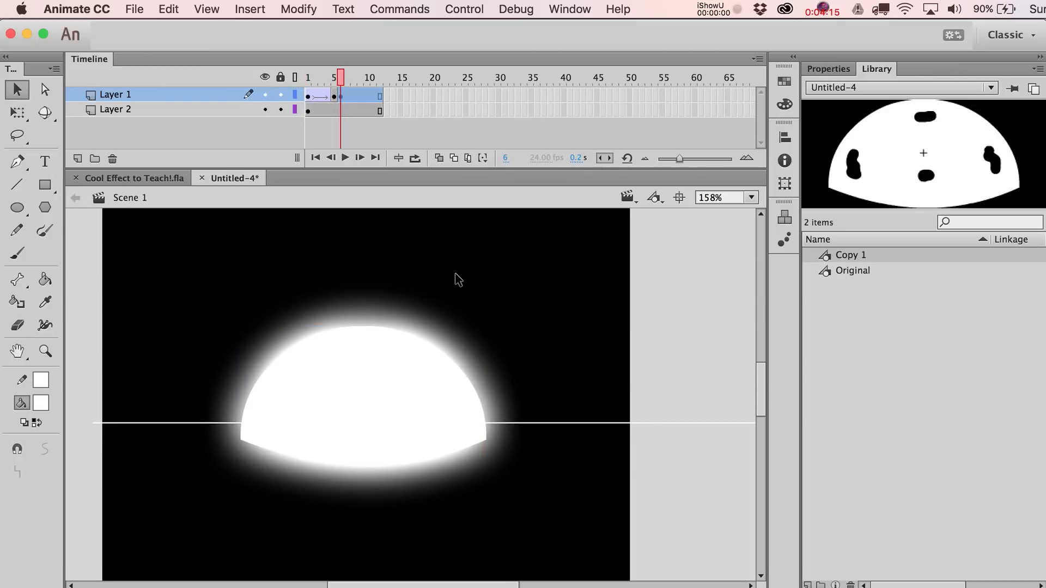
pyautogui.click(362, 390)
pyautogui.moveTo(393, 373); pyautogui.dragTo(713, 355)
pyautogui.press('super+z')
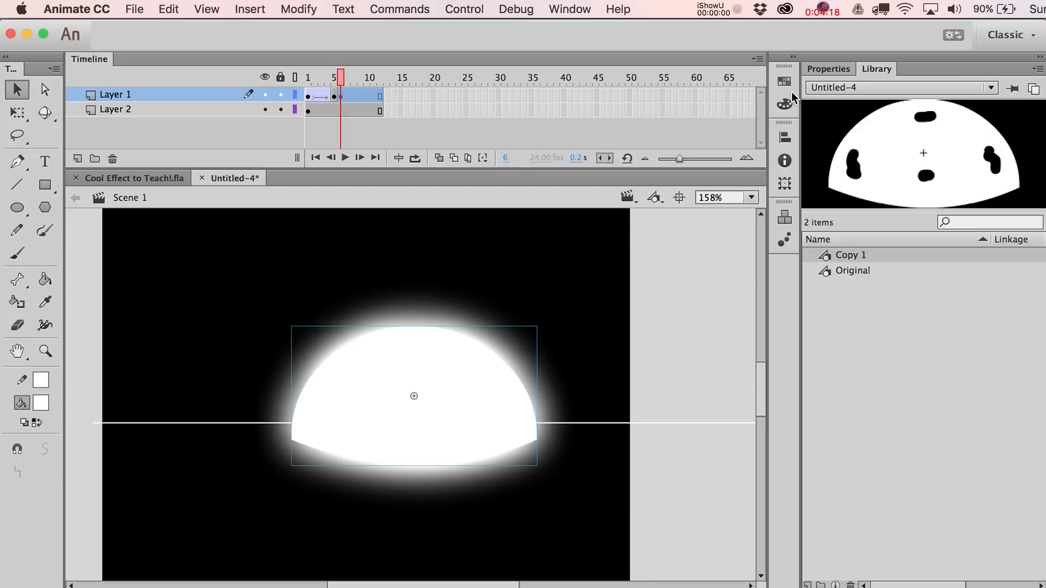
# Step: Reopen the Copy 1 symbol in place and enlarge its four holes with further Eraser strokes
pyautogui.doubleClick(382, 413)
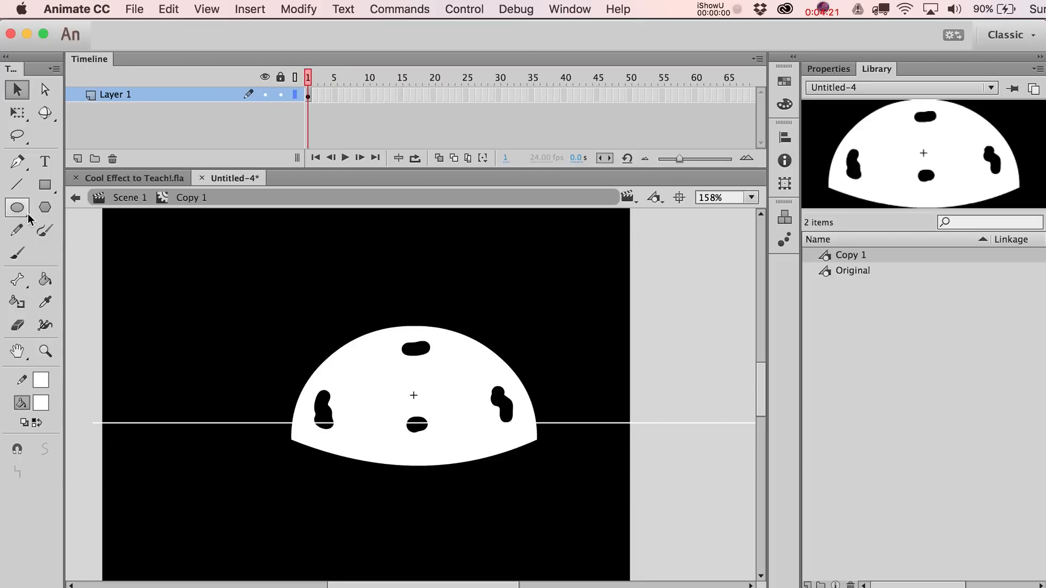
pyautogui.click(18, 325)
pyautogui.moveTo(334, 401); pyautogui.dragTo(336, 425)
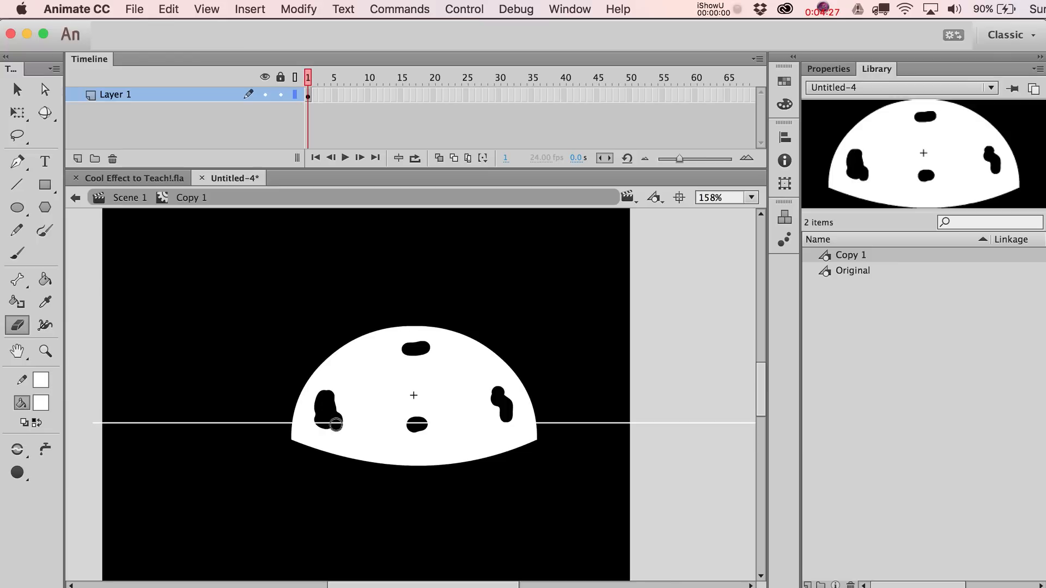
pyautogui.moveTo(332, 383); pyautogui.dragTo(323, 398)
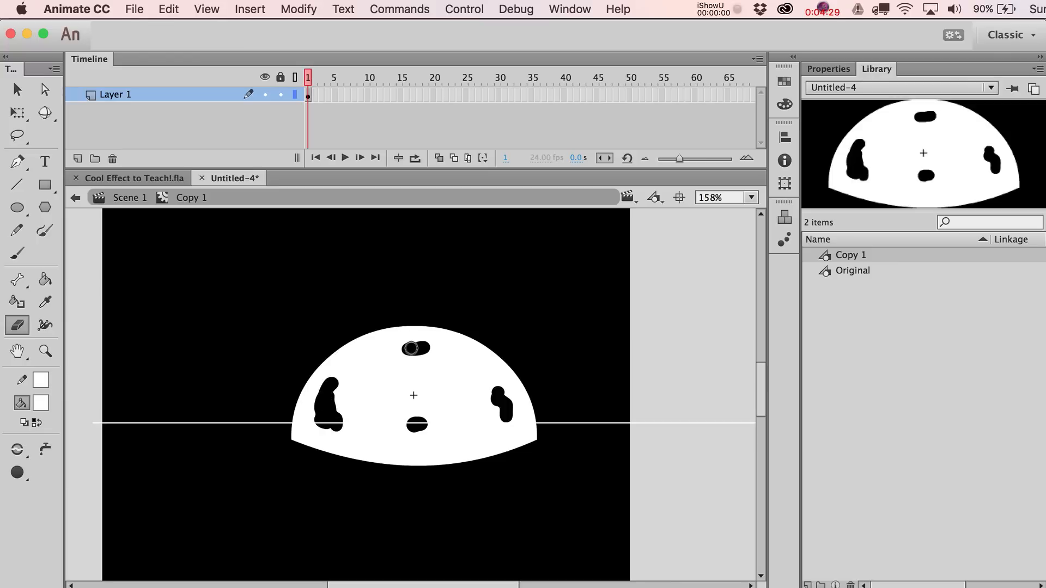
pyautogui.moveTo(411, 349)
pyautogui.mouseDown()
pyautogui.moveTo(397, 350)
pyautogui.moveTo(440, 350)
pyautogui.mouseUp()
pyautogui.moveTo(414, 425)
pyautogui.mouseDown()
pyautogui.moveTo(415, 410)
pyautogui.moveTo(418, 423)
pyautogui.moveTo(432, 421)
pyautogui.mouseUp()
pyautogui.moveTo(489, 393)
pyautogui.mouseDown()
pyautogui.moveTo(508, 393)
pyautogui.moveTo(509, 415)
pyautogui.mouseUp()
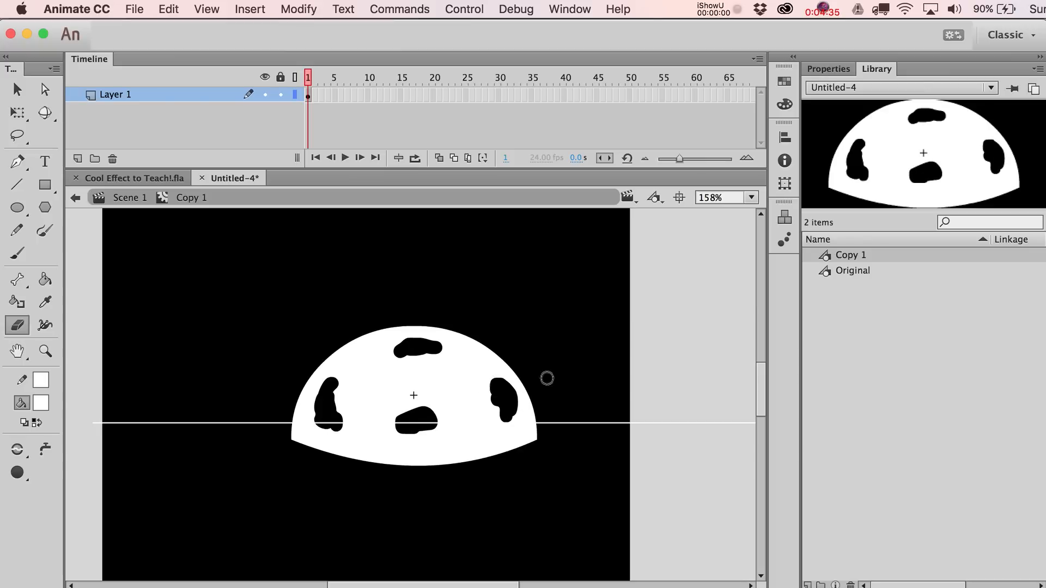
# Step: Return to Scene 1 and set the Glow filter strength of the frame 6 dome to 166%
pyautogui.press('v')
pyautogui.doubleClick(609, 366)
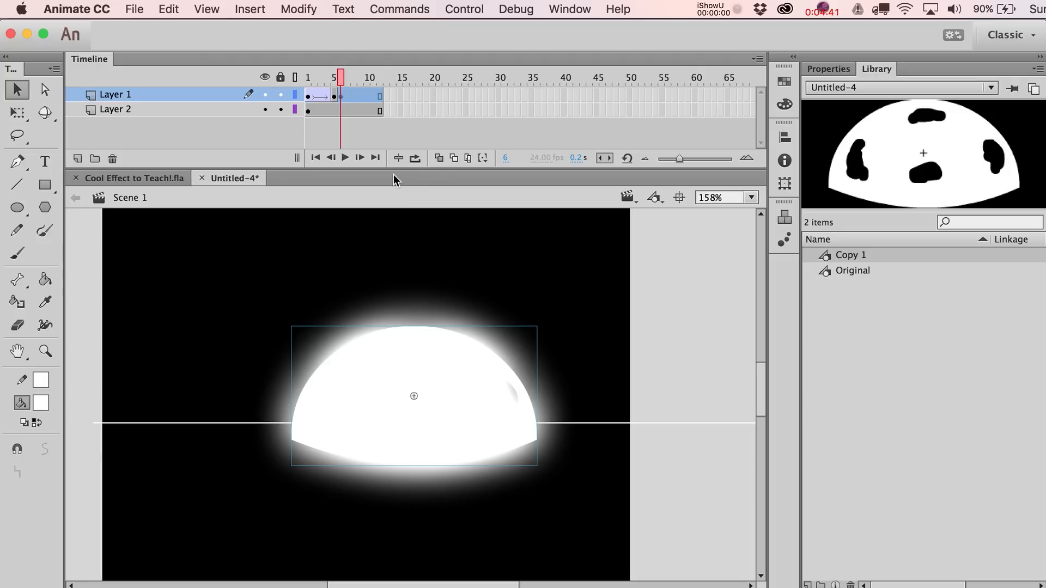
pyautogui.click(820, 70)
pyautogui.moveTo(933, 497)
pyautogui.mouseDown()
pyautogui.moveTo(887, 498)
pyautogui.moveTo(896, 499)
pyautogui.mouseUp()
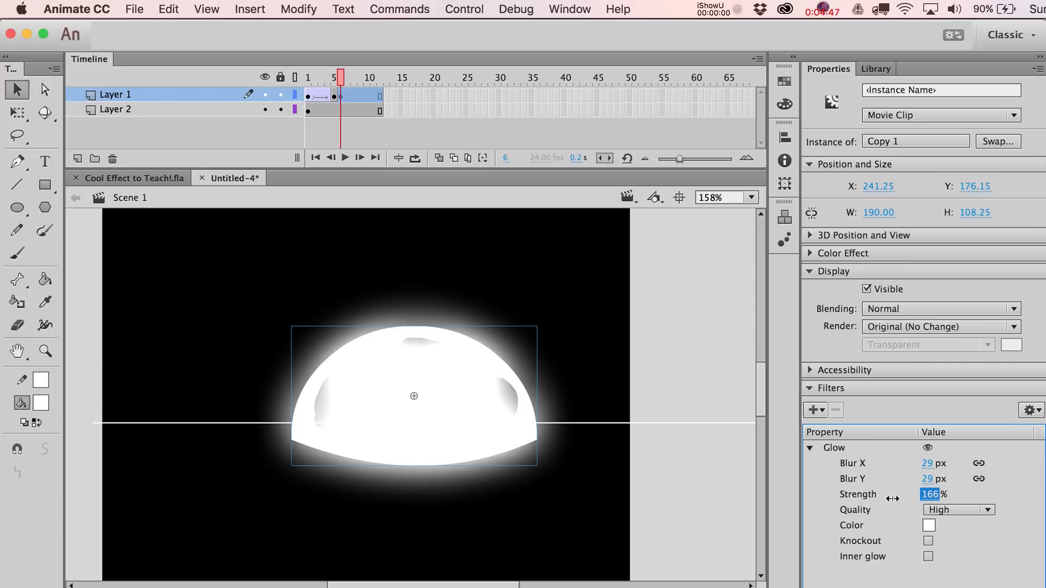
# Step: Nudge the Copy 1 dome in frame 6 left to about X 198.75 so it sits over the frame 5 dome
pyautogui.click(54, 351)
pyautogui.keyDown('alt'); pyautogui.click(354, 361); pyautogui.keyUp('alt')
pyautogui.moveTo(291, 306); pyautogui.dragTo(702, 560)
pyautogui.press('v')
pyautogui.hscroll(-4, 605, 420)
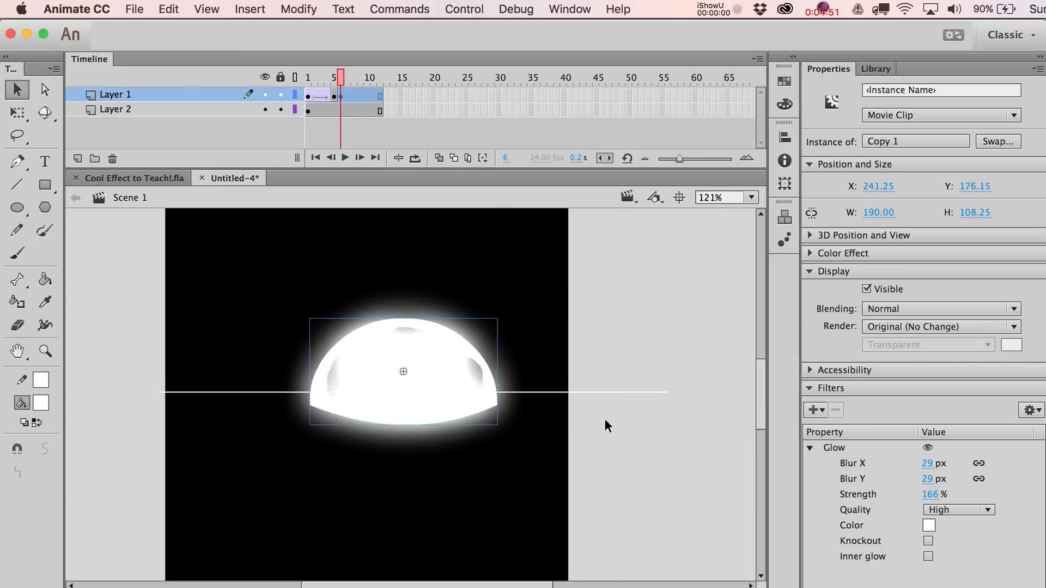
pyautogui.moveTo(341, 81); pyautogui.dragTo(343, 75)
pyautogui.click(338, 97)
pyautogui.hotkey('shift', 'Left')
pyautogui.hotkey('shift', 'Left')
pyautogui.hotkey('shift', 'Left')
pyautogui.click(338, 94)
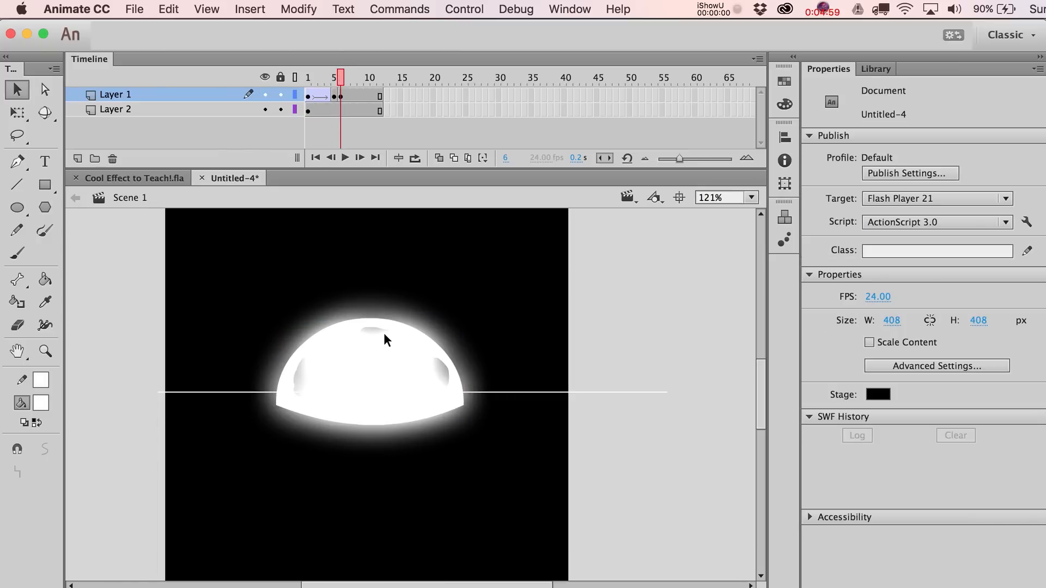
pyautogui.click(339, 94)
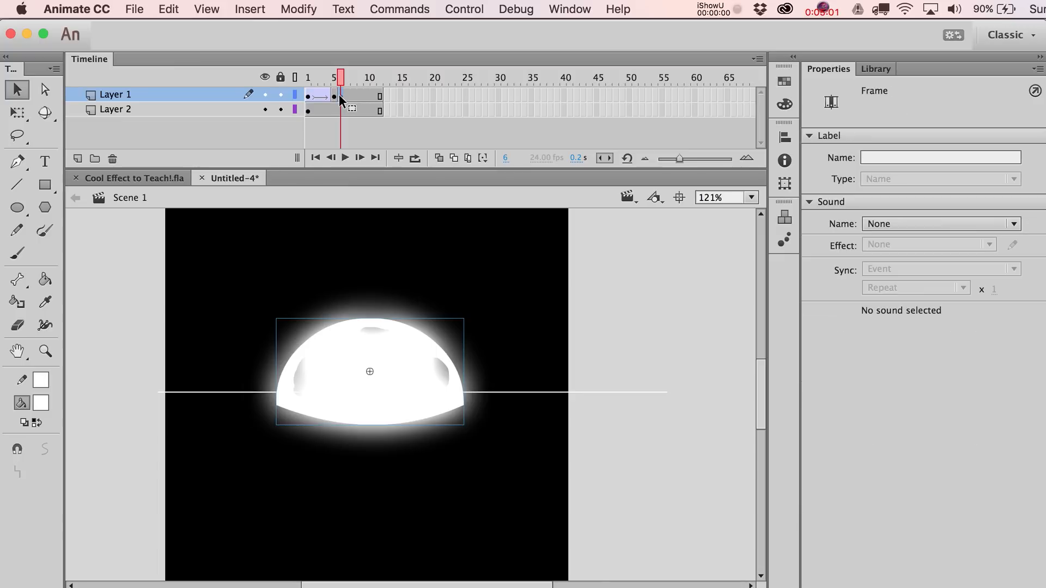
pyautogui.hotkey('shift', 'Left')
pyautogui.click(339, 82)
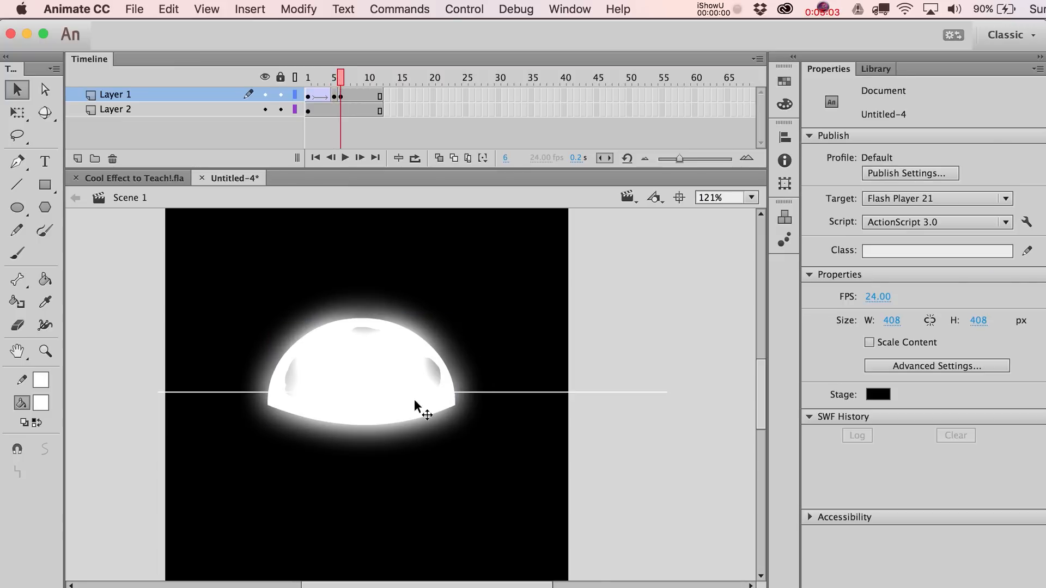
# Step: Move the dome's transformation point straight down towards its base and try a freehand corner transform, undoing it
pyautogui.click(376, 379)
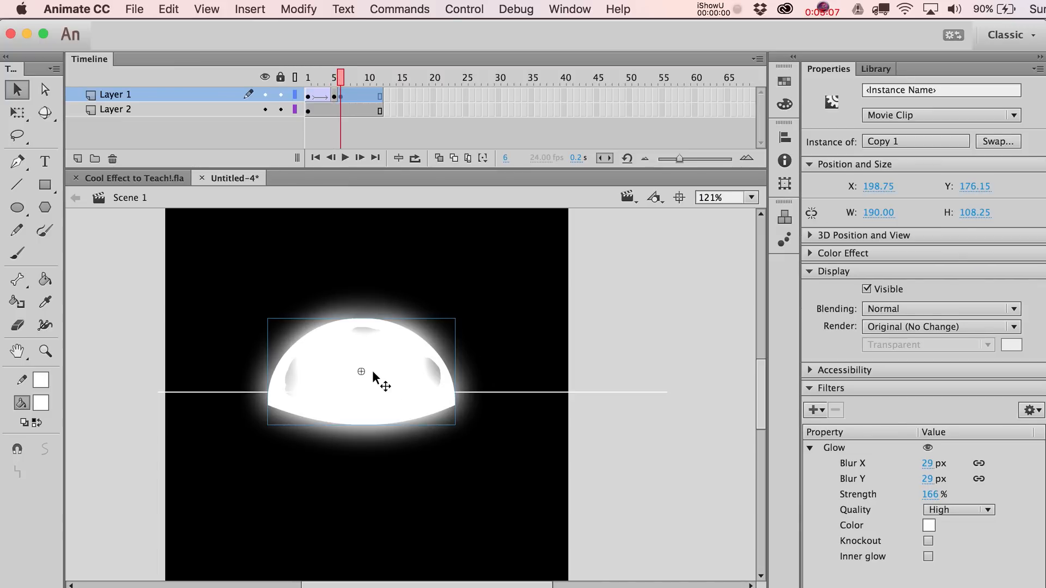
pyautogui.press('q')
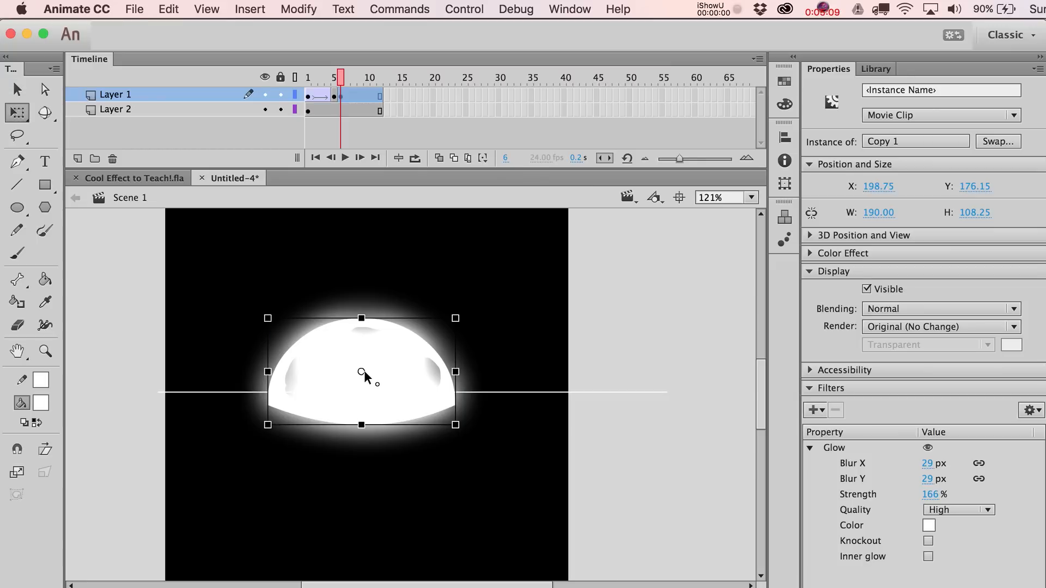
pyautogui.moveTo(364, 372); pyautogui.dragTo(364, 397)
pyautogui.moveTo(459, 311); pyautogui.dragTo(463, 311)
pyautogui.press('super+z')
# Step: Scale the Copy 1 dome in frame 6 to 102% with Scale and Rotate
pyautogui.press('super+alt+s')
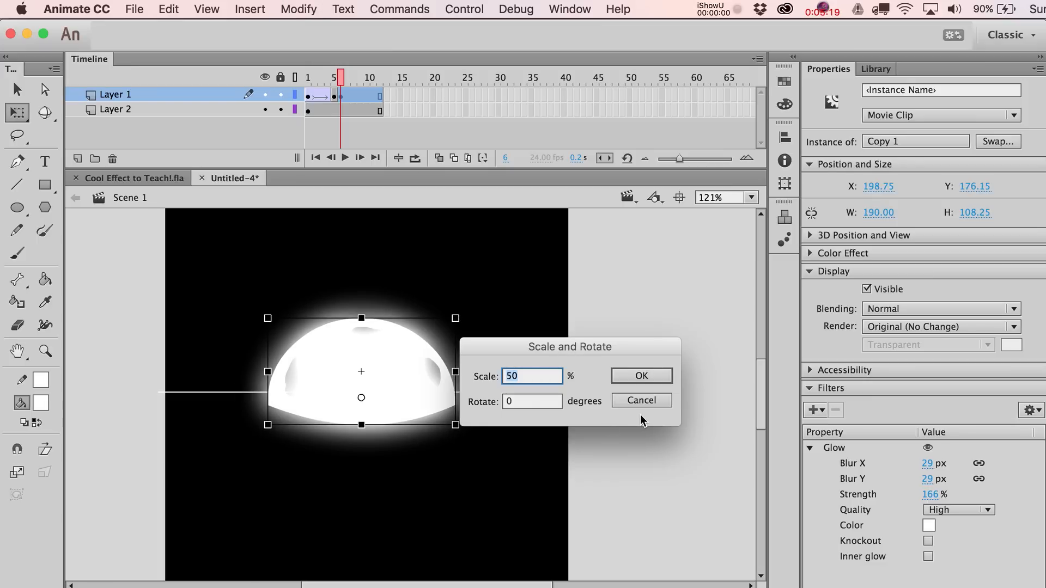
pyautogui.click(639, 401)
pyautogui.click(299, 9)
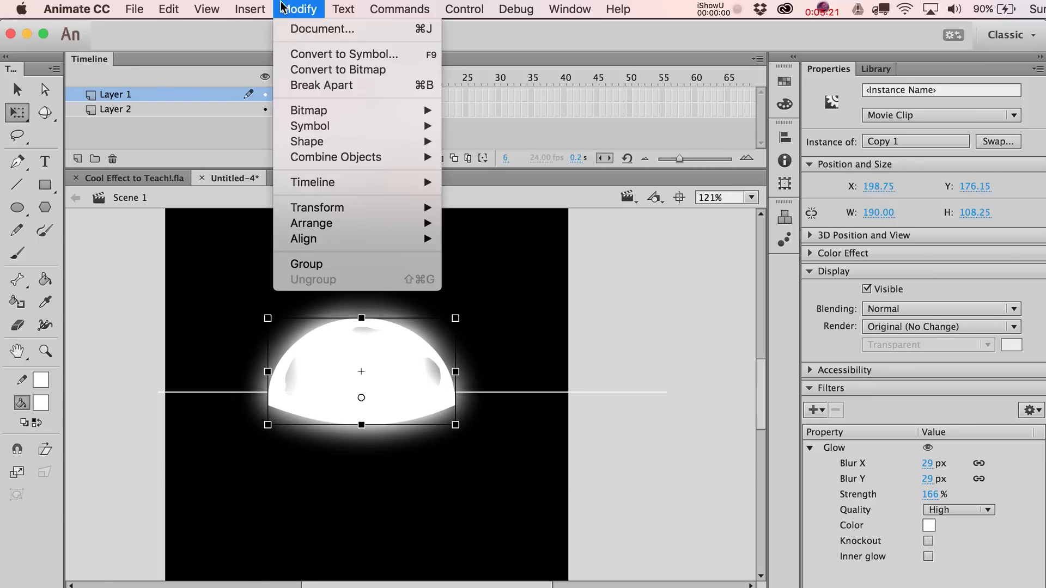
pyautogui.moveTo(303, 129)
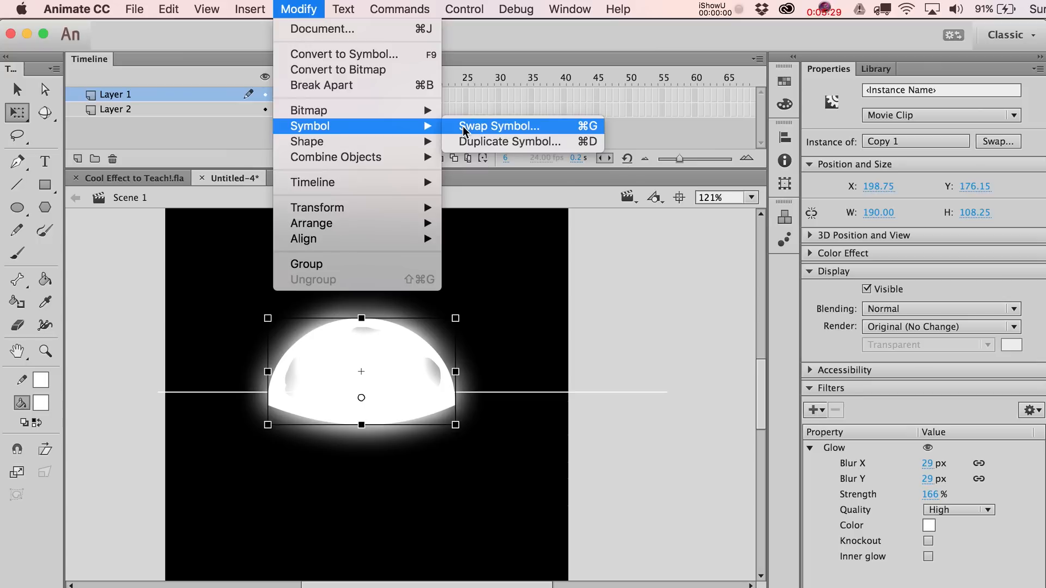
pyautogui.moveTo(371, 209)
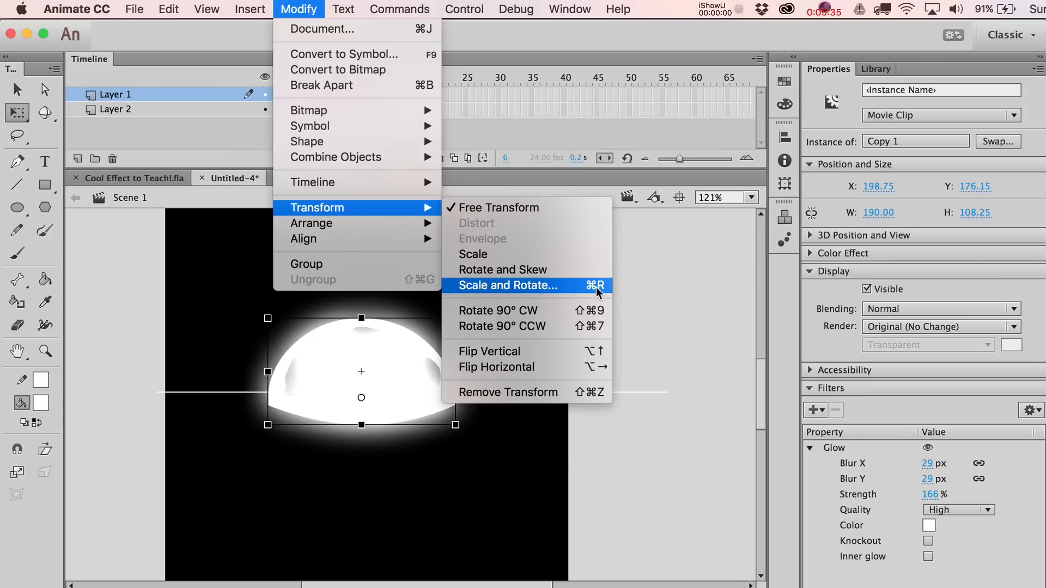
pyautogui.click(505, 284)
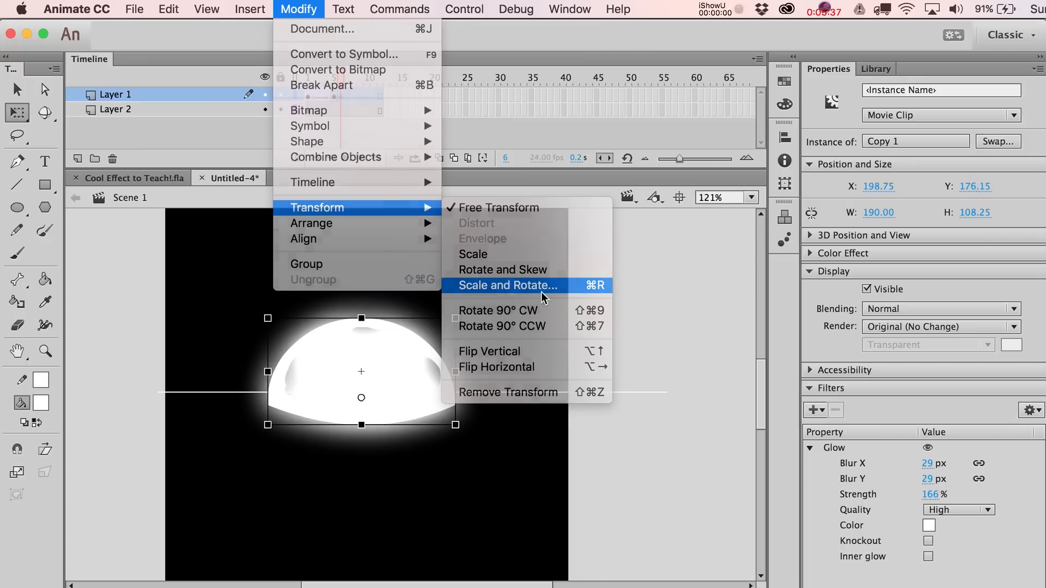
pyautogui.write('102')
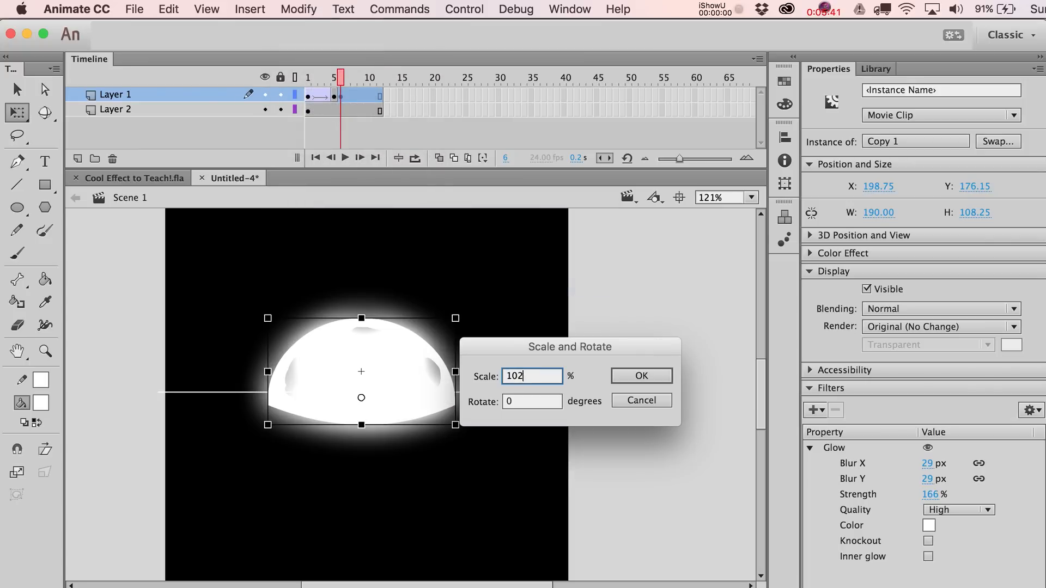
pyautogui.press('Return')
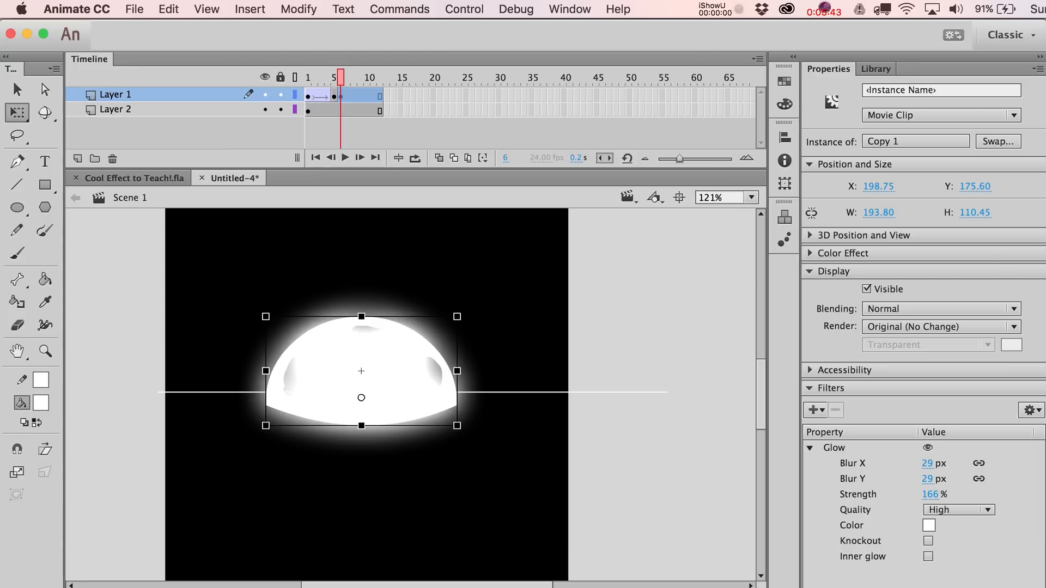
# Step: Flip back and forth between frames 5 and 6 to compare the dome's size and position
pyautogui.press(',')
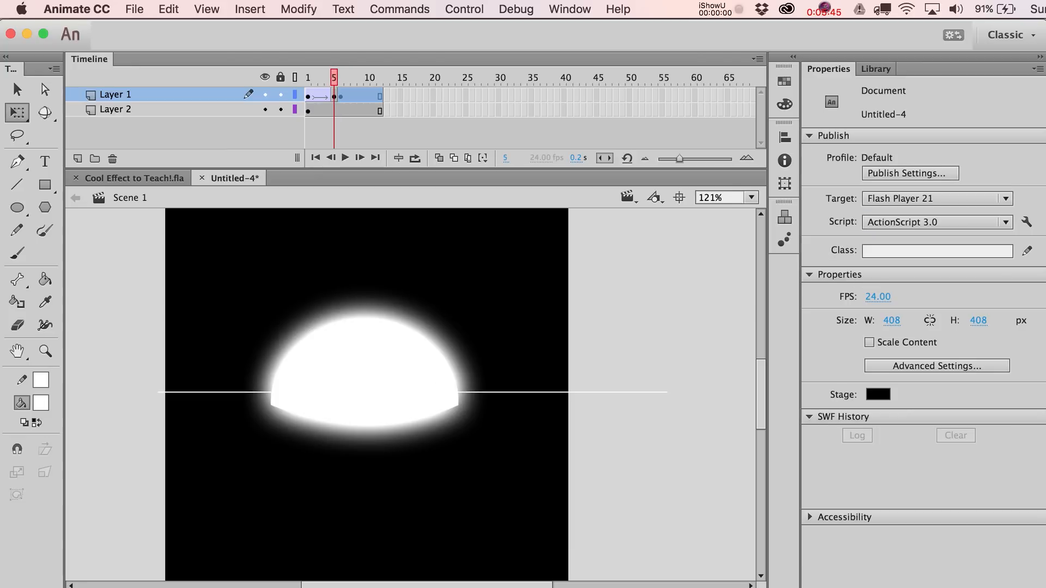
pyautogui.press('.')
pyautogui.press(',')
pyautogui.press('.')
pyautogui.press(',')
pyautogui.press('.')
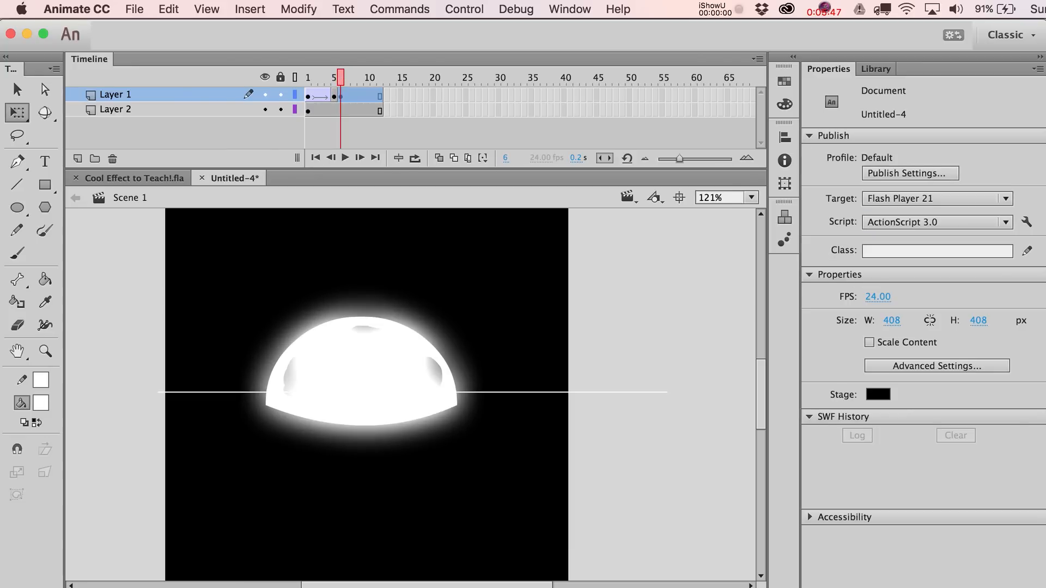
pyautogui.press(',')
pyautogui.press('.')
pyautogui.press(',')
pyautogui.press('.')
pyautogui.press(',')
pyautogui.press('.')
# Step: Nudge the frame 6 dome right to about X 202.15 and check its alignment against frame 5
pyautogui.click(402, 393)
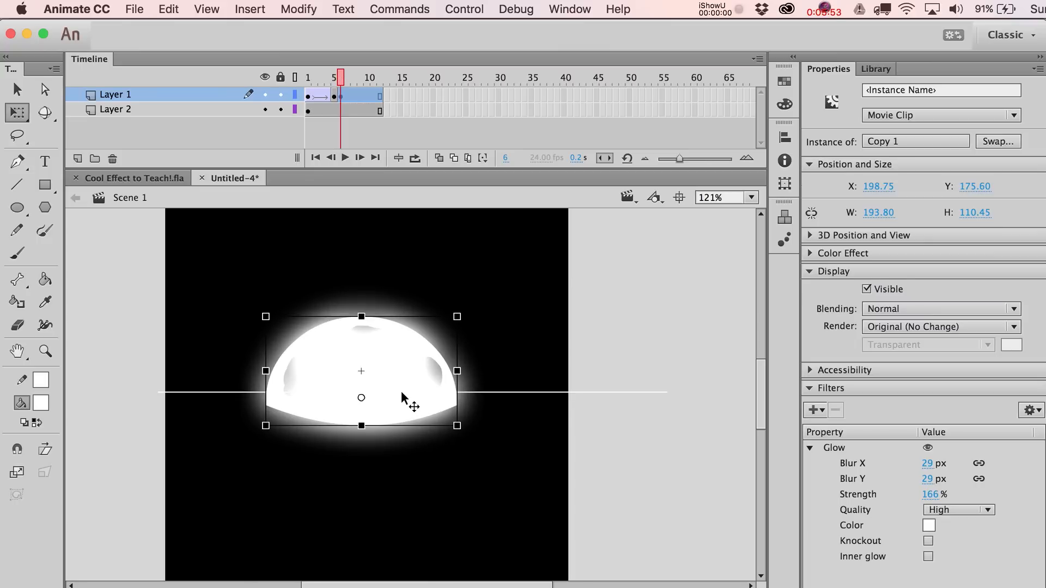
pyautogui.press('Right')
pyautogui.press('Right')
pyautogui.press('Right')
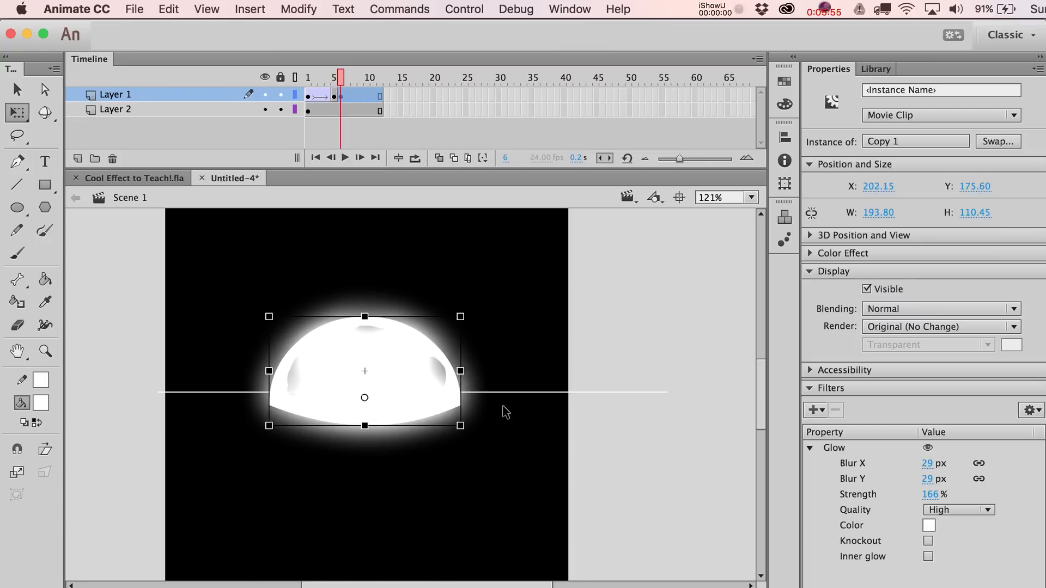
pyautogui.press('v')
pyautogui.click(335, 94)
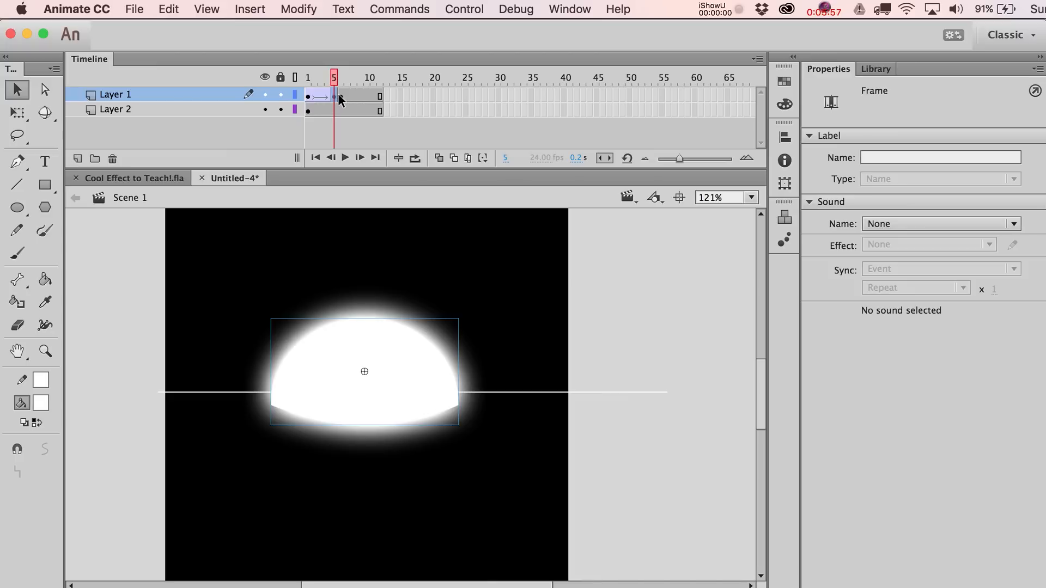
pyautogui.click(341, 94)
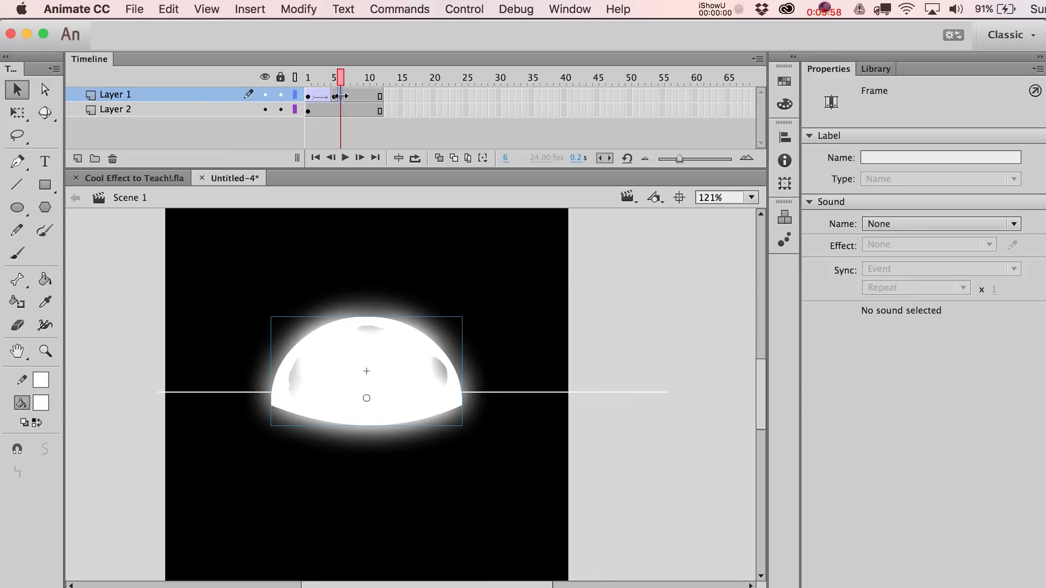
# Step: Insert a keyframe at frame 7 of Layer 1
pyautogui.press('F6')
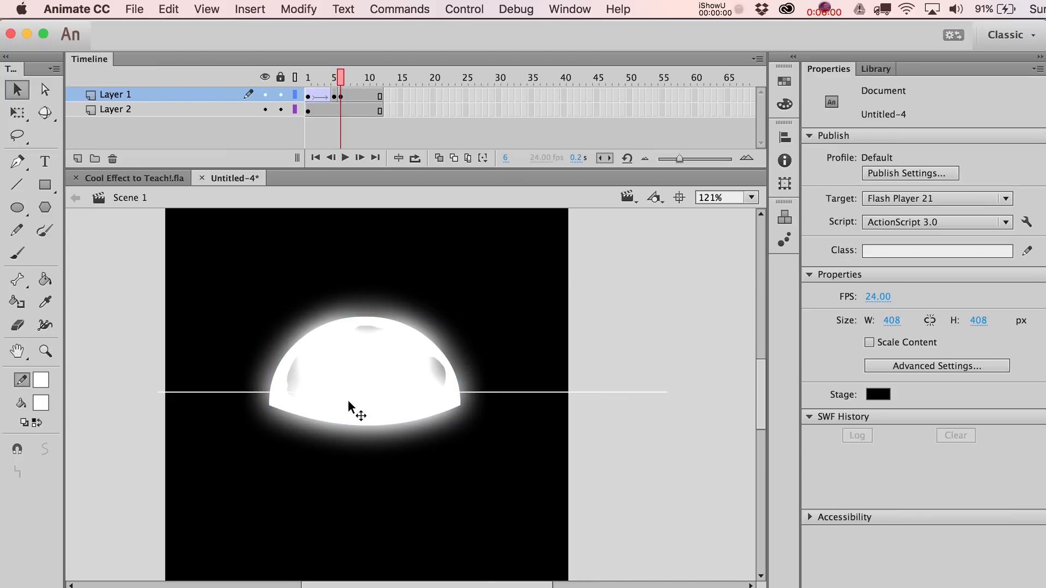
pyautogui.click(386, 364)
pyautogui.press('Escape')
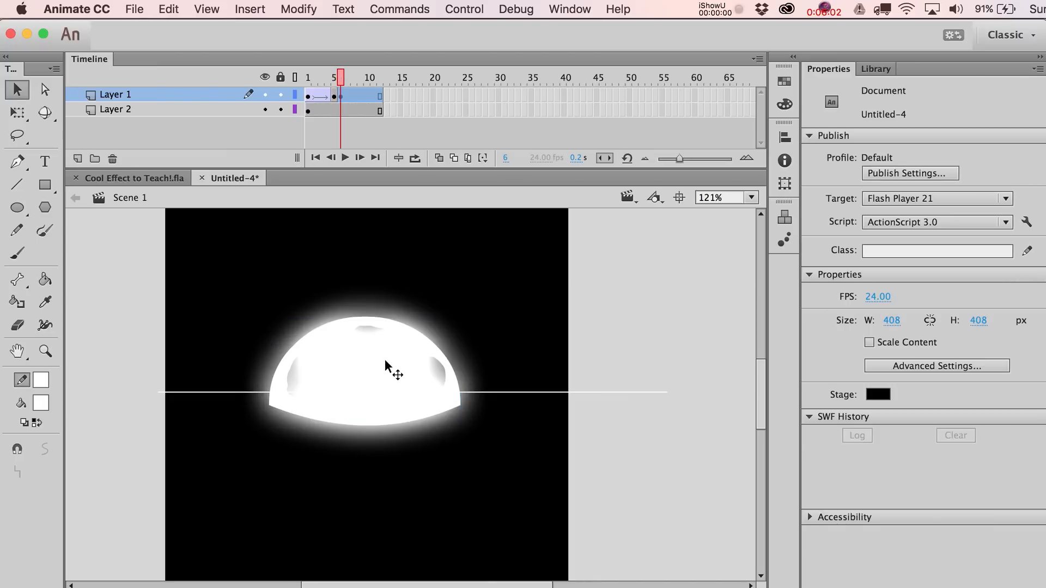
pyautogui.click(342, 96)
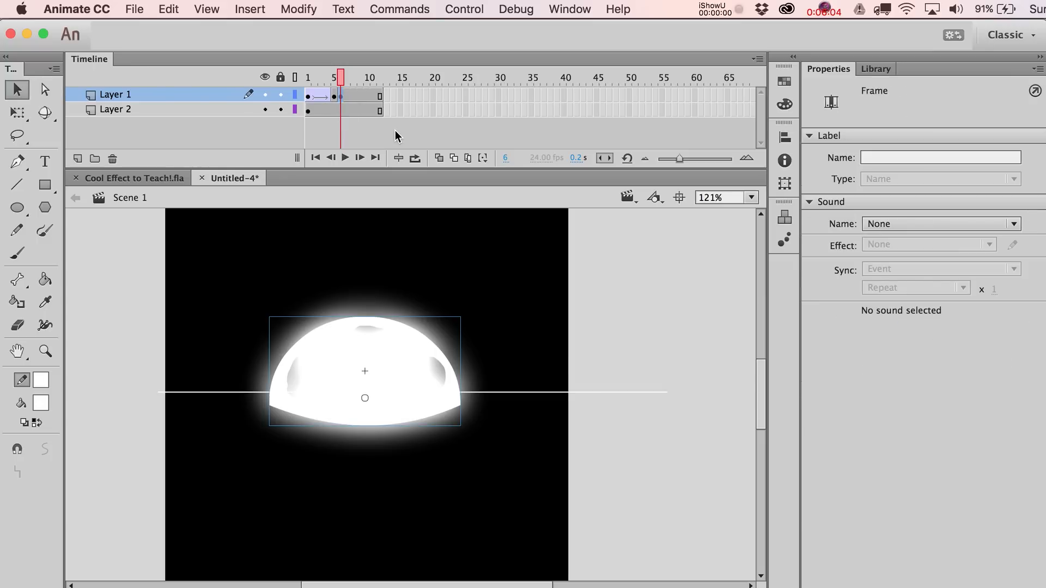
pyautogui.press('F6')
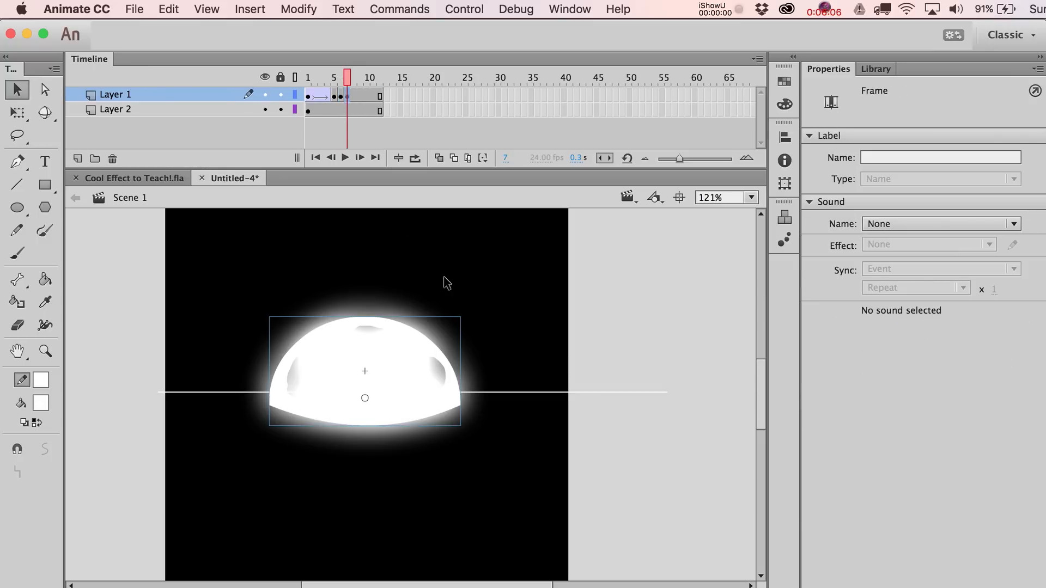
# Step: Duplicate the frame 7 dome's symbol as Copy 2 and scale the instance to 102%
pyautogui.click(590, 362)
pyautogui.click(381, 364)
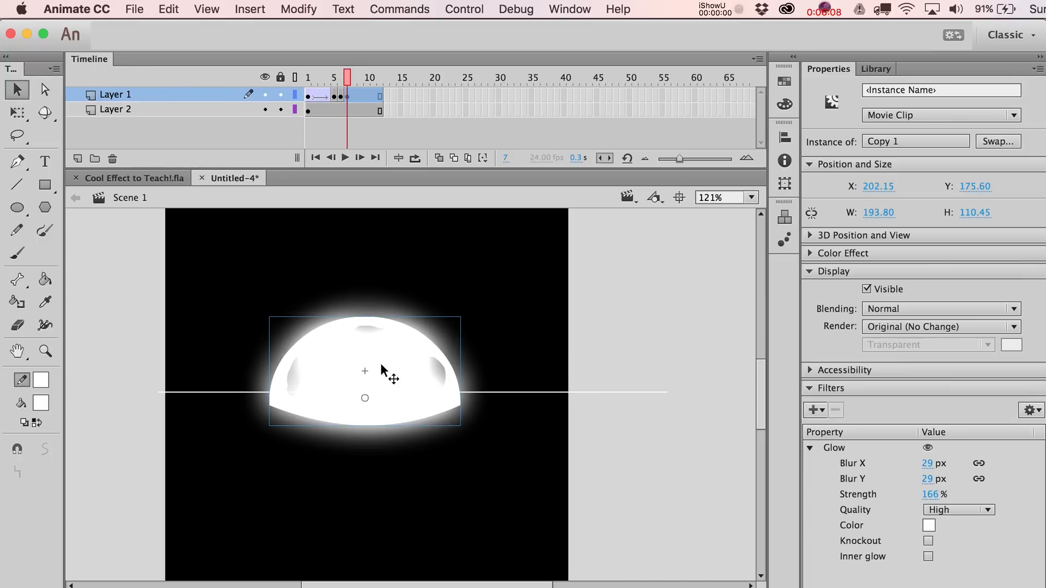
pyautogui.press('super+shift+d')
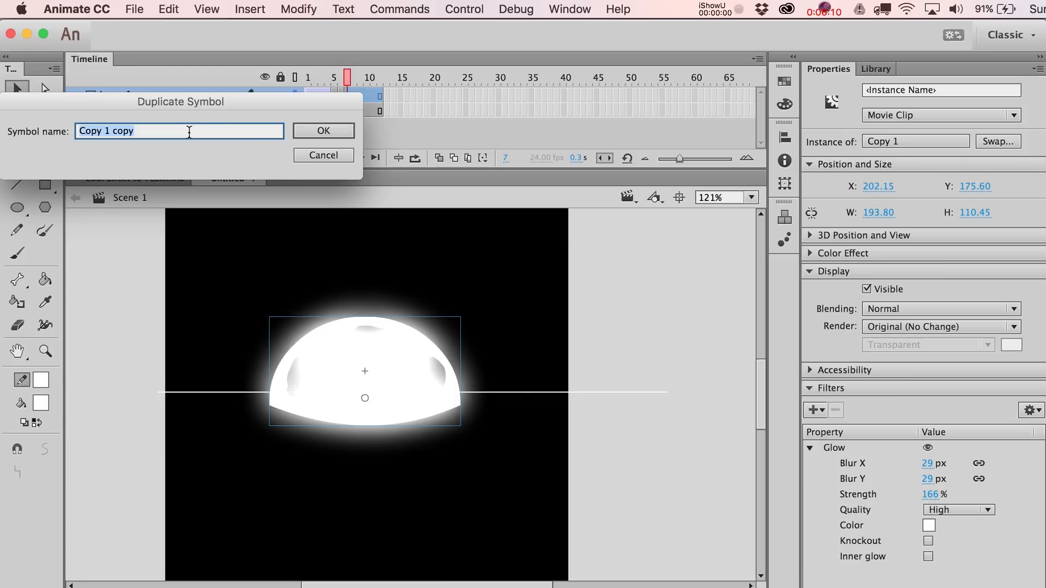
pyautogui.click(133, 131)
pyautogui.moveTo(105, 131); pyautogui.dragTo(236, 140)
pyautogui.write('2')
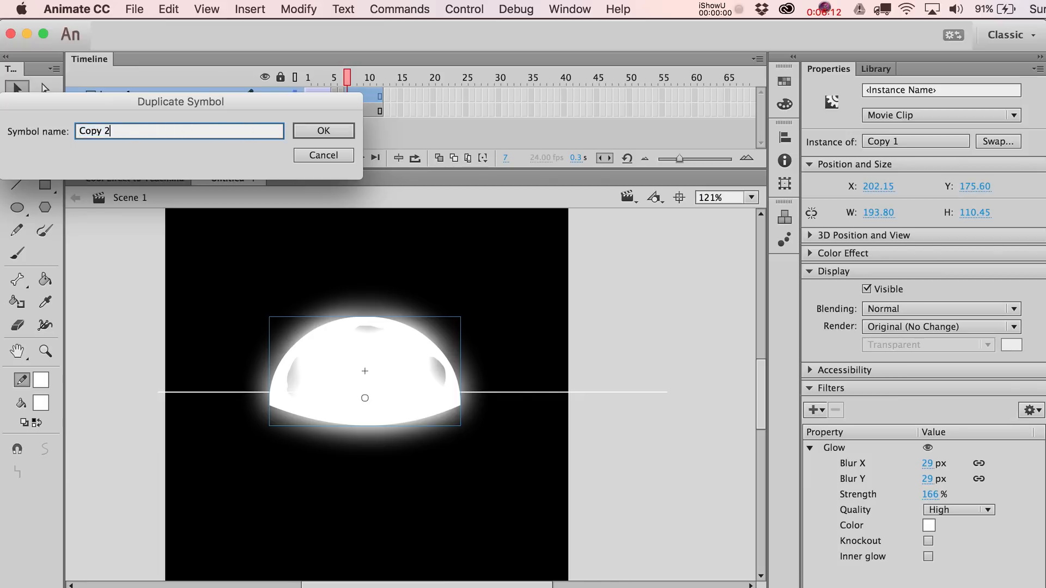
pyautogui.press('Return')
pyautogui.press('super+alt+s')
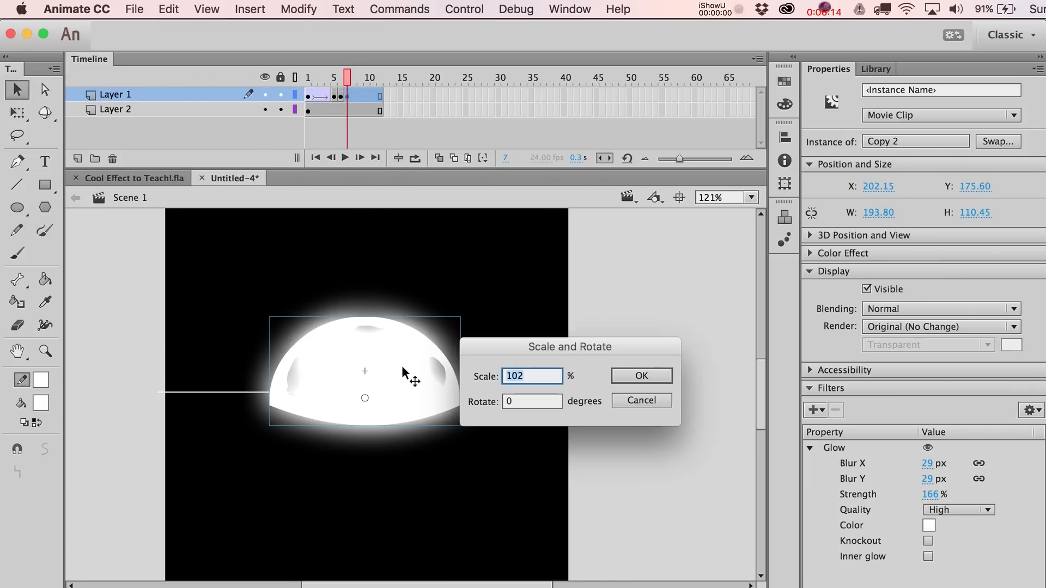
pyautogui.press('Return')
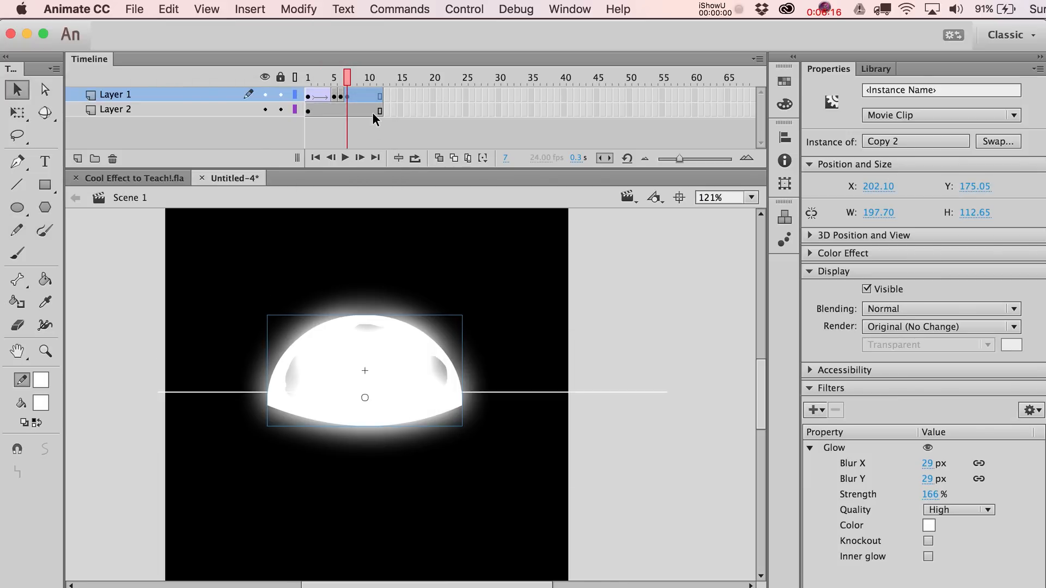
# Step: Flip back and forth through frames 5, 6 and 7 to compare the dome's growth and alignment
pyautogui.press(',')
pyautogui.press(',')
pyautogui.press('.')
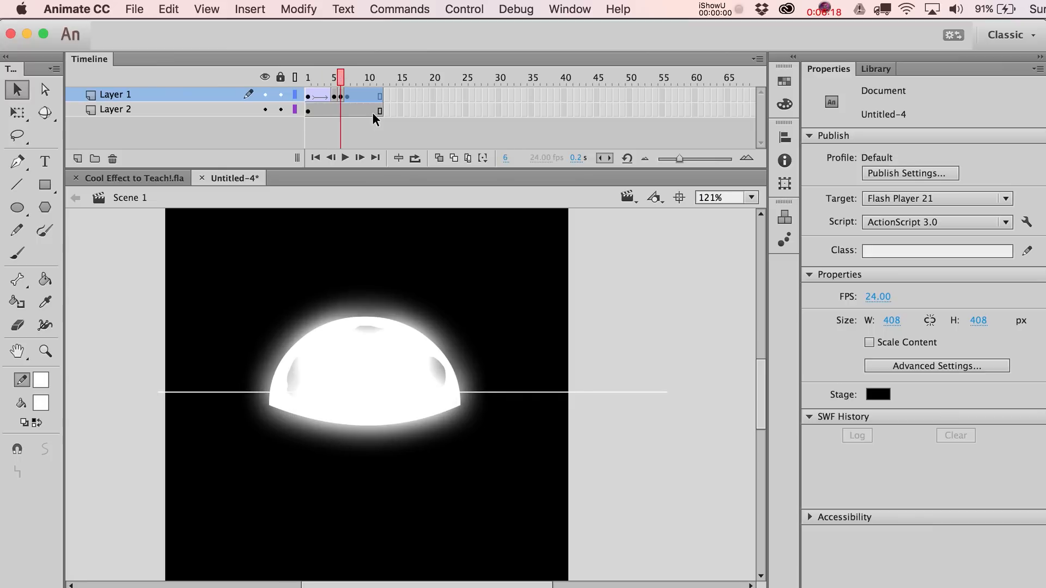
pyautogui.press('.')
pyautogui.press(',')
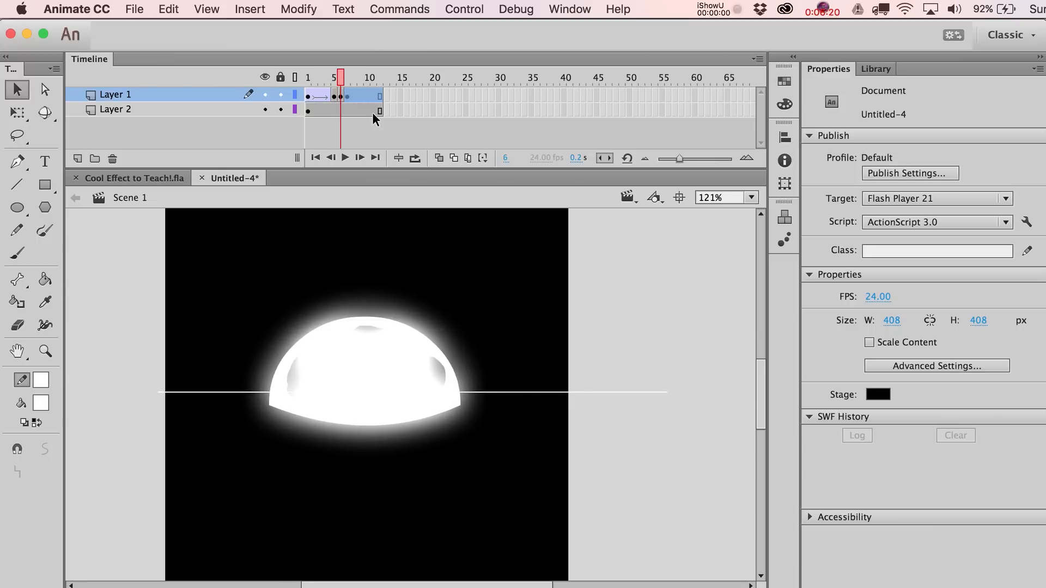
pyautogui.press(',')
pyautogui.press('.')
pyautogui.press('.')
pyautogui.press(',')
pyautogui.click(391, 361)
pyautogui.press('.')
pyautogui.click(380, 371)
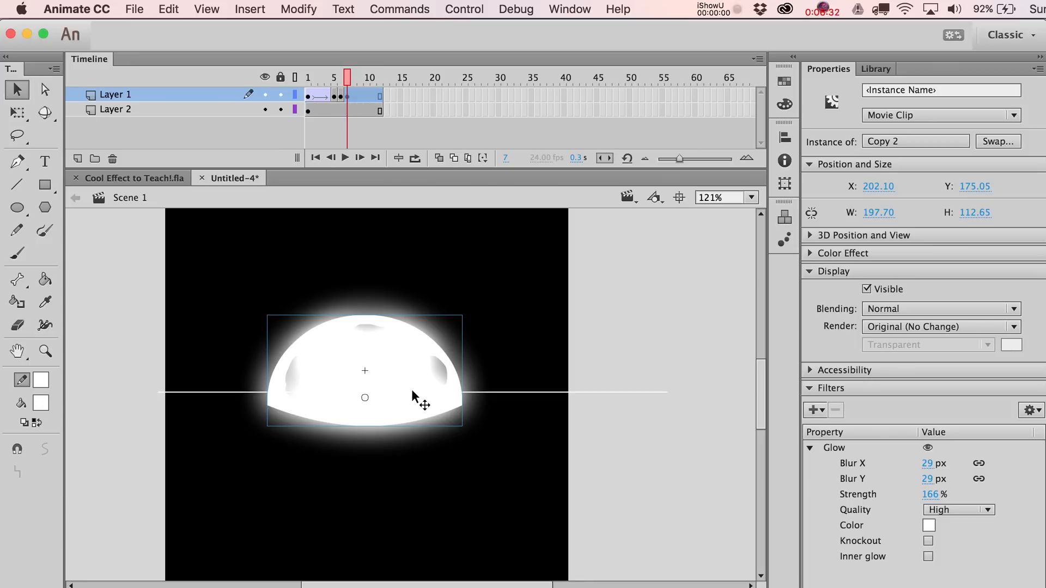
pyautogui.press('super+shift+d')
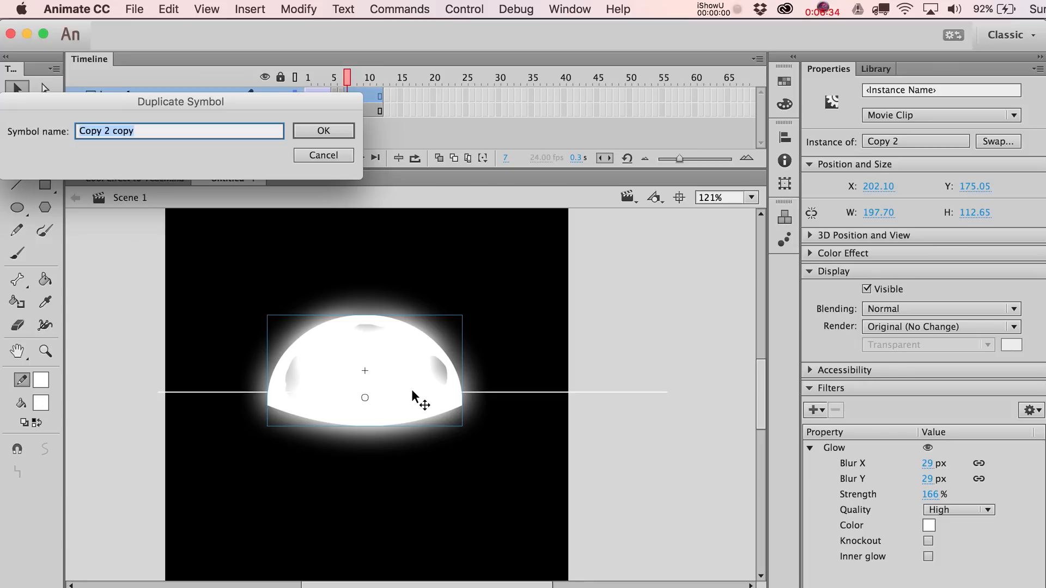
pyautogui.click(324, 155)
# Step: Enlarge the four holes inside the Copy 2 symbol with the Eraser and return to Scene 1
pyautogui.doubleClick(347, 356)
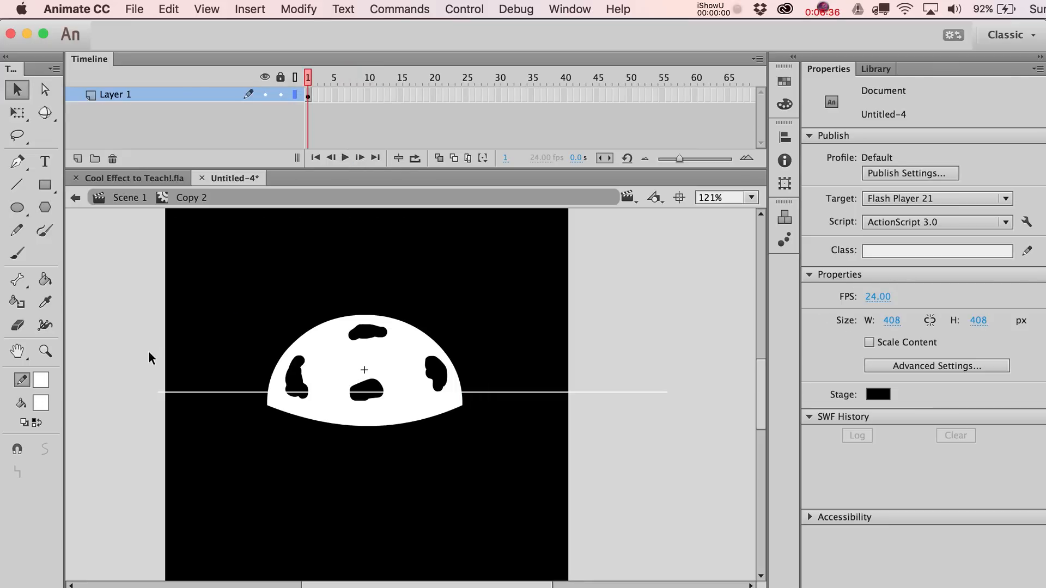
pyautogui.click(17, 326)
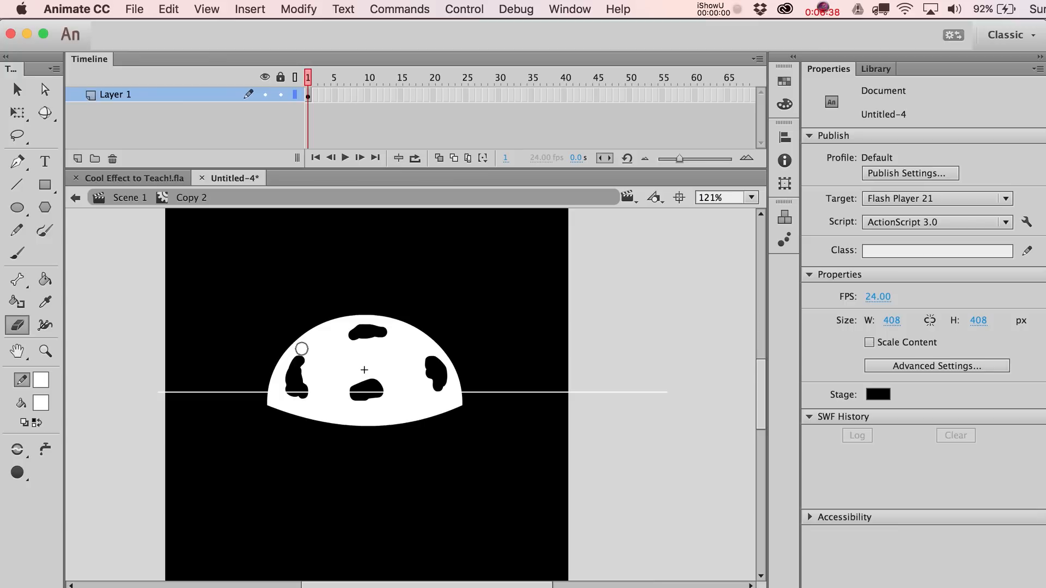
pyautogui.moveTo(302, 348)
pyautogui.mouseDown()
pyautogui.moveTo(285, 391)
pyautogui.moveTo(306, 400)
pyautogui.moveTo(300, 365)
pyautogui.moveTo(363, 336)
pyautogui.moveTo(343, 334)
pyautogui.moveTo(366, 332)
pyautogui.mouseUp()
pyautogui.moveTo(375, 378)
pyautogui.mouseDown()
pyautogui.moveTo(349, 385)
pyautogui.moveTo(355, 402)
pyautogui.moveTo(375, 404)
pyautogui.moveTo(394, 393)
pyautogui.mouseUp()
pyautogui.moveTo(434, 365)
pyautogui.mouseDown()
pyautogui.moveTo(439, 386)
pyautogui.moveTo(421, 349)
pyautogui.moveTo(438, 362)
pyautogui.moveTo(441, 383)
pyautogui.mouseUp()
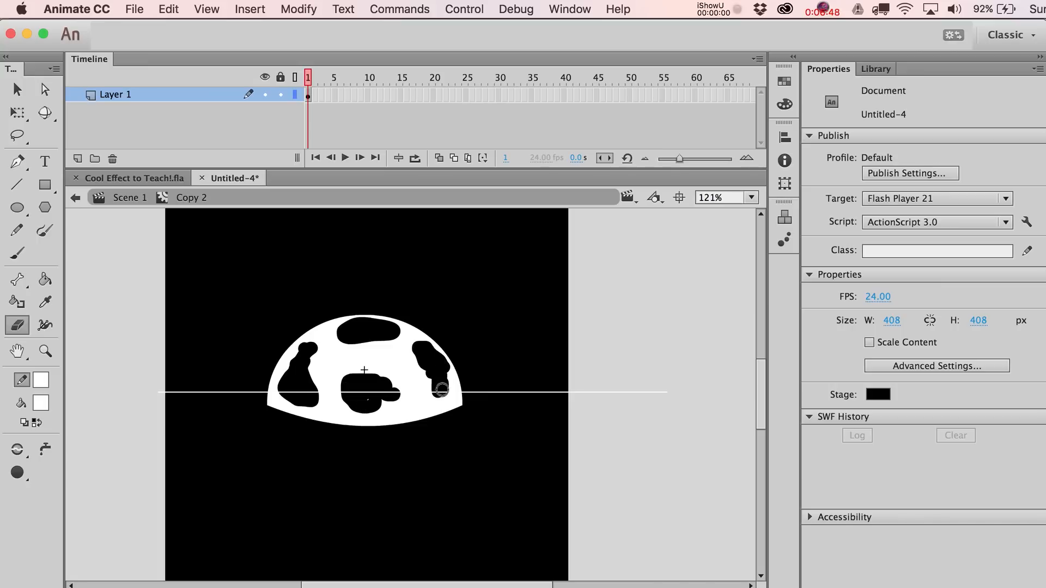
pyautogui.click(13, 82)
pyautogui.click(129, 197)
# Step: Compare frame 7 with frame 6, and insert a keyframe at frame 8 of Layer 1
pyautogui.press(',')
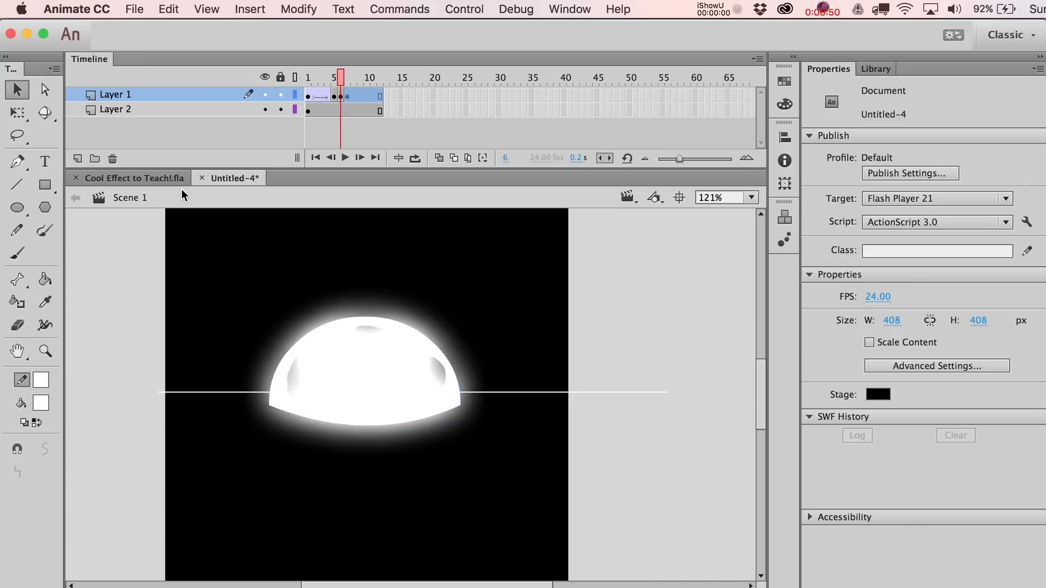
pyautogui.press('.')
pyautogui.click(348, 94)
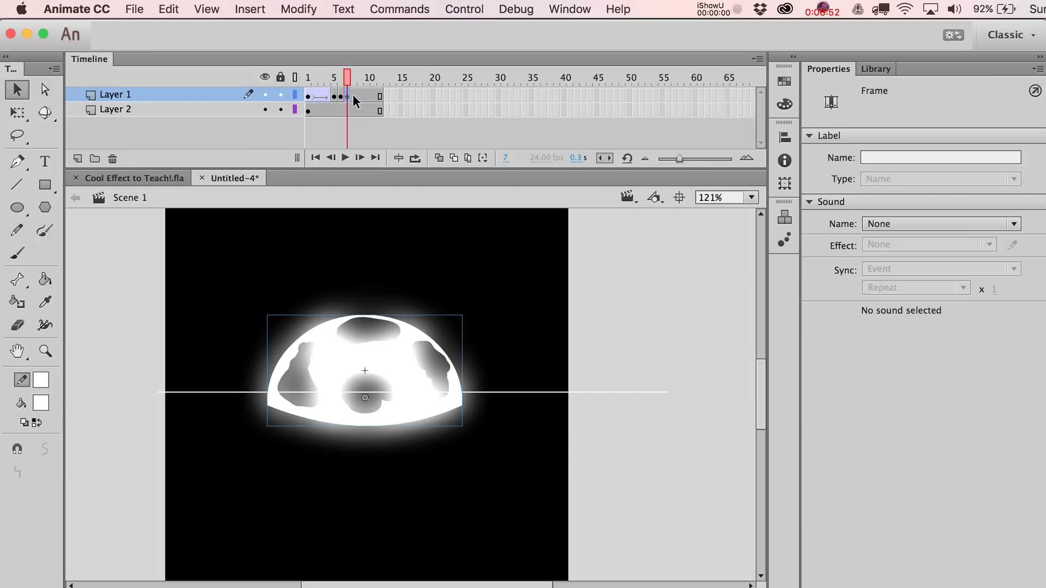
pyautogui.click(353, 96)
pyautogui.press('F6')
# Step: Duplicate the frame 8 dome's symbol as Copy 2 copy and scale the instance to 102%
pyautogui.click(420, 358)
pyautogui.press('super+shift+d')
pyautogui.press('Return')
pyautogui.press('super+alt+s')
pyautogui.write('102')
pyautogui.press('Return')
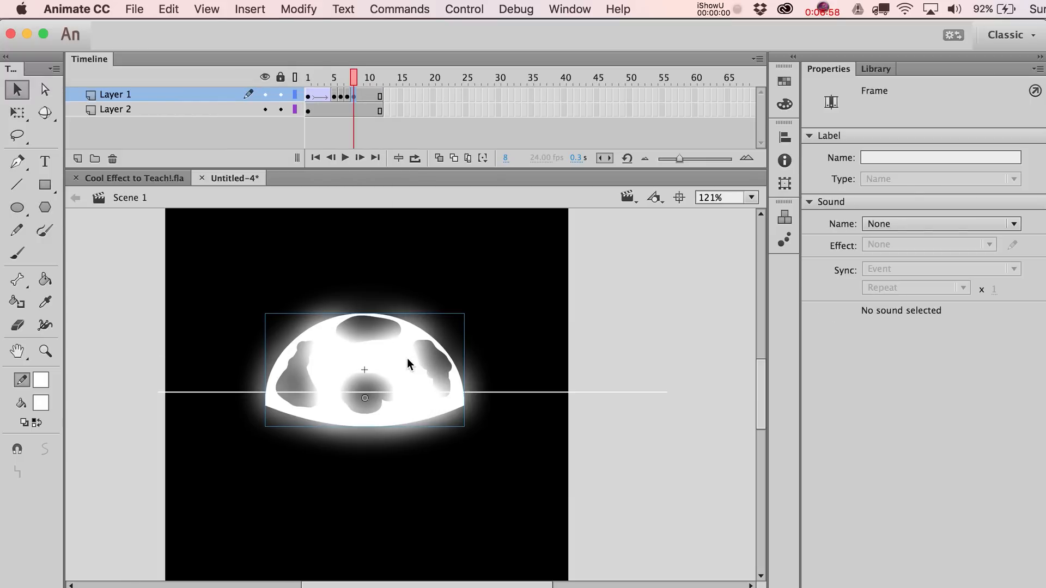
# Step: Erase the holes inside the Copy 2 copy symbol until only thin bands separate them, and return to Scene 1
pyautogui.doubleClick(407, 358)
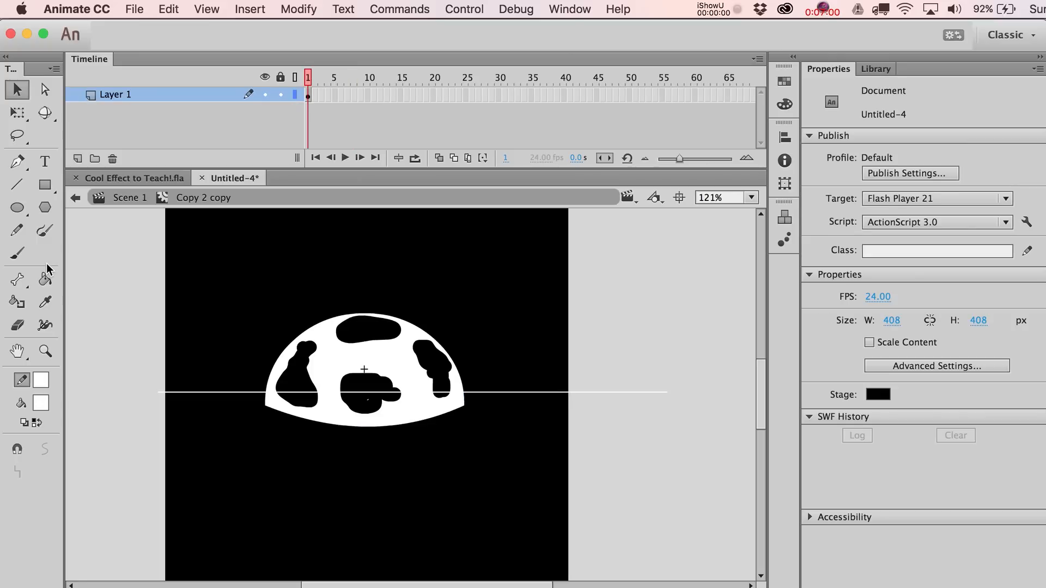
pyautogui.click(18, 324)
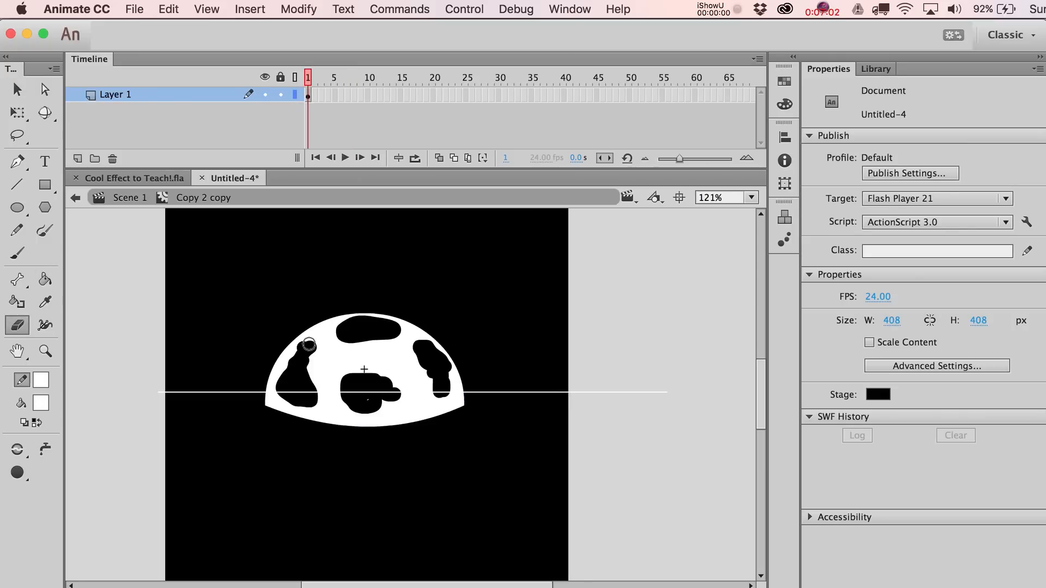
pyautogui.moveTo(313, 342)
pyautogui.mouseDown()
pyautogui.moveTo(286, 373)
pyautogui.moveTo(319, 351)
pyautogui.moveTo(325, 401)
pyautogui.moveTo(316, 402)
pyautogui.moveTo(351, 403)
pyautogui.moveTo(346, 366)
pyautogui.moveTo(392, 379)
pyautogui.mouseUp()
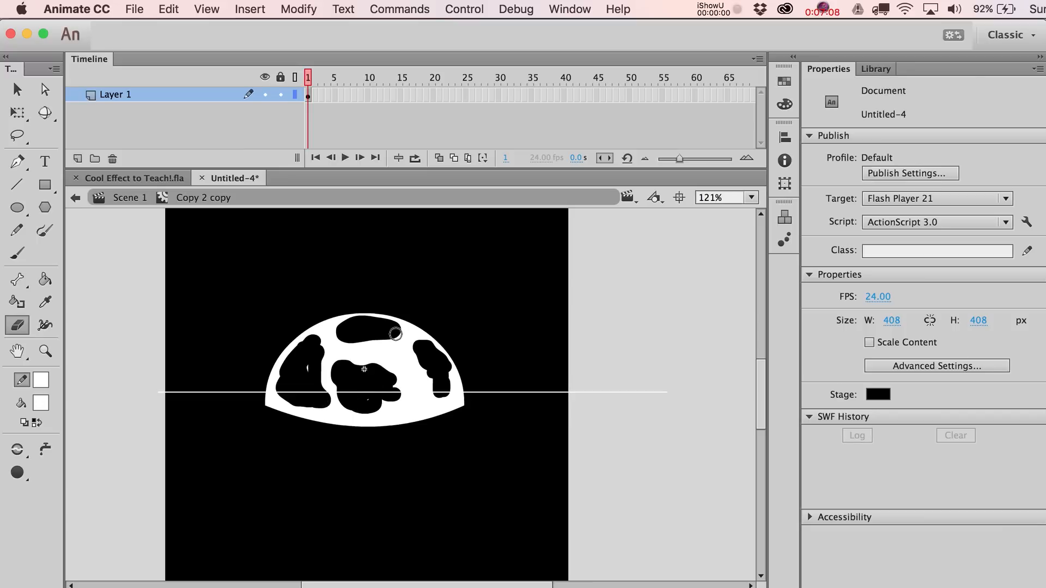
pyautogui.moveTo(395, 334)
pyautogui.mouseDown()
pyautogui.moveTo(362, 345)
pyautogui.moveTo(339, 335)
pyautogui.mouseUp()
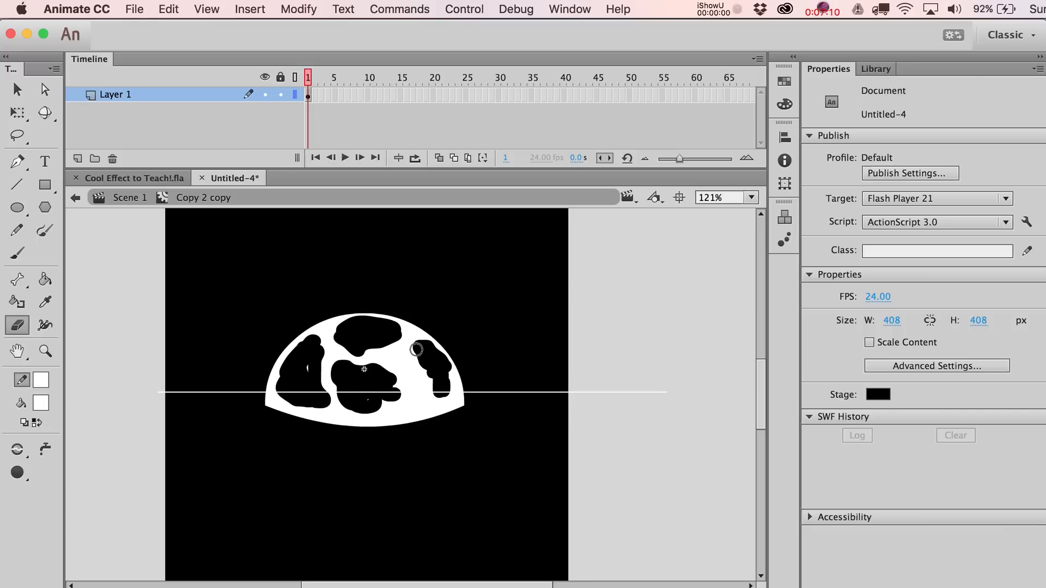
pyautogui.moveTo(416, 350)
pyautogui.mouseDown()
pyautogui.moveTo(432, 378)
pyautogui.moveTo(418, 406)
pyautogui.moveTo(448, 375)
pyautogui.mouseUp()
pyautogui.press('v')
pyautogui.doubleClick(507, 365)
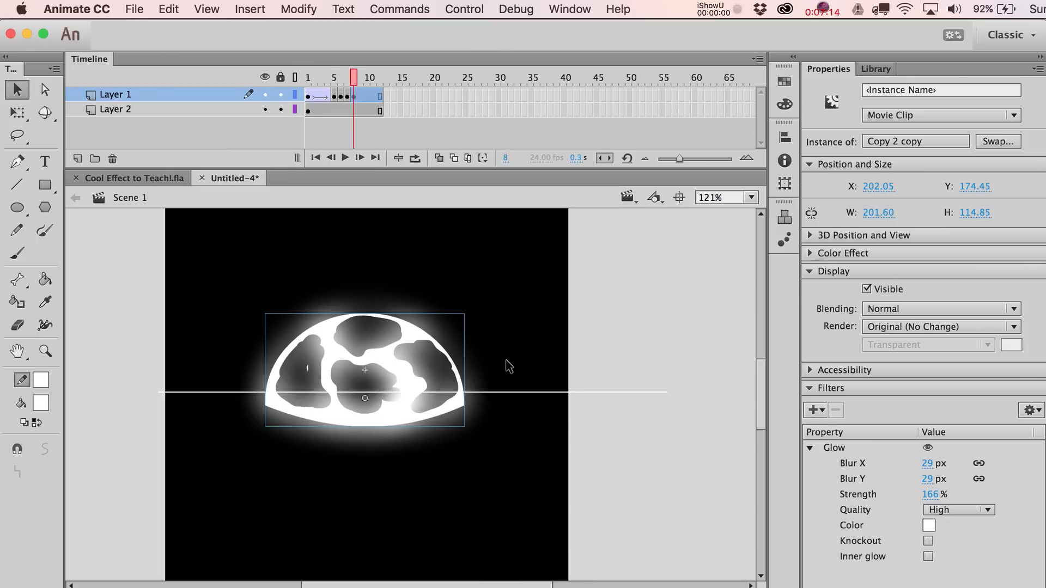
# Step: Review the break-up across frames 6 to 8 and set the frame 8 dome's glow strength to 216%
pyautogui.press(',')
pyautogui.press(',')
pyautogui.press(',')
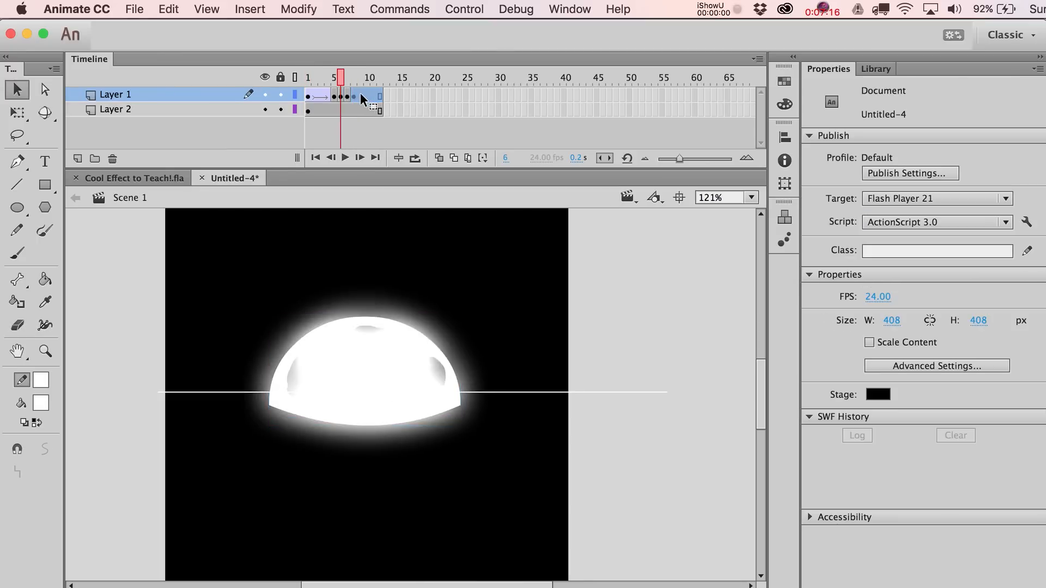
pyautogui.press('.')
pyautogui.press('.')
pyautogui.press('.')
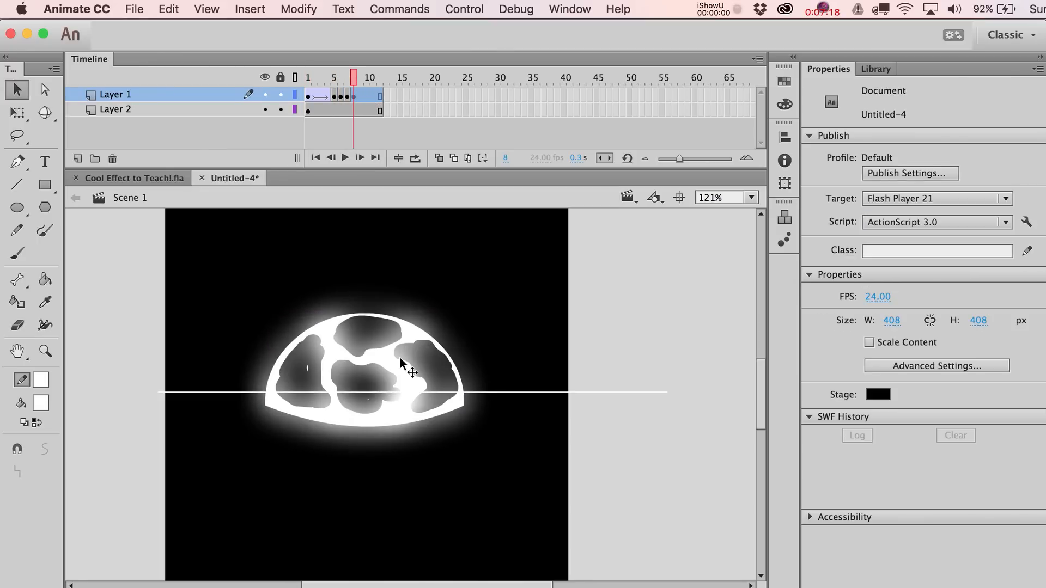
pyautogui.click(406, 371)
pyautogui.moveTo(931, 494); pyautogui.dragTo(972, 492)
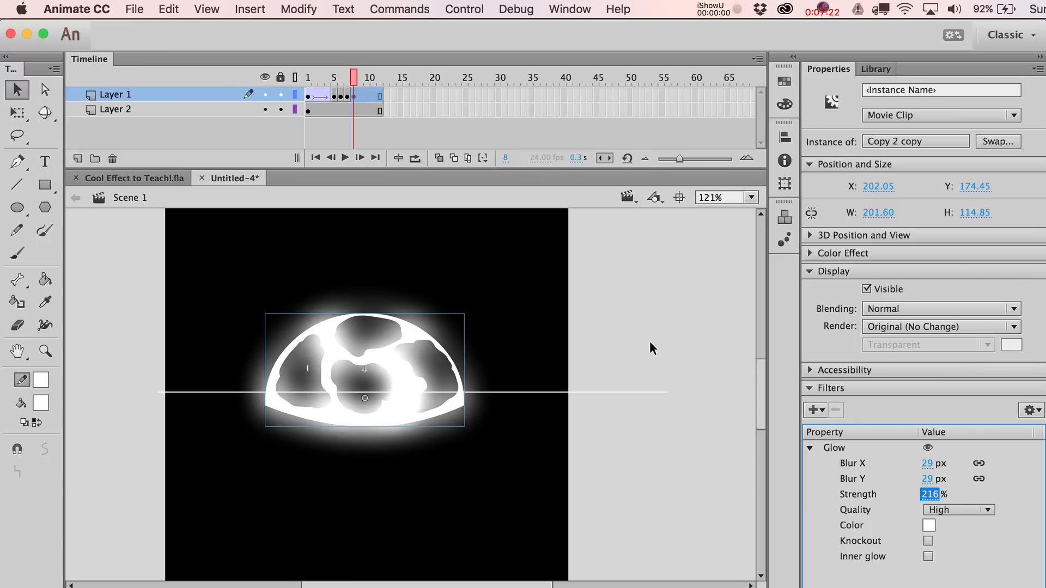
# Step: Inspect the dome's glow strength in frames 7, 6 and 5
pyautogui.press(',')
pyautogui.click(437, 390)
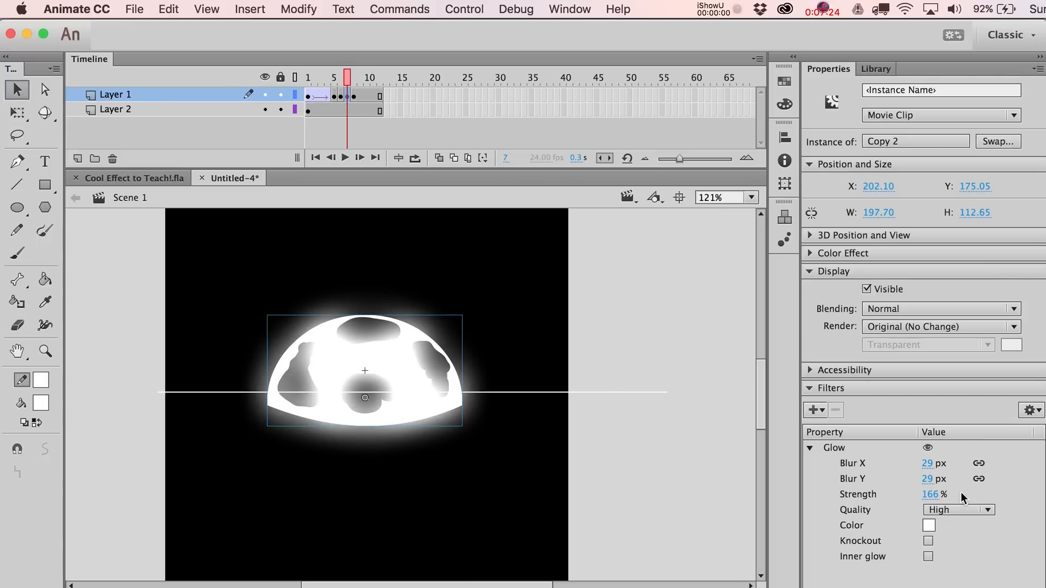
pyautogui.click(340, 111)
pyautogui.click(537, 311)
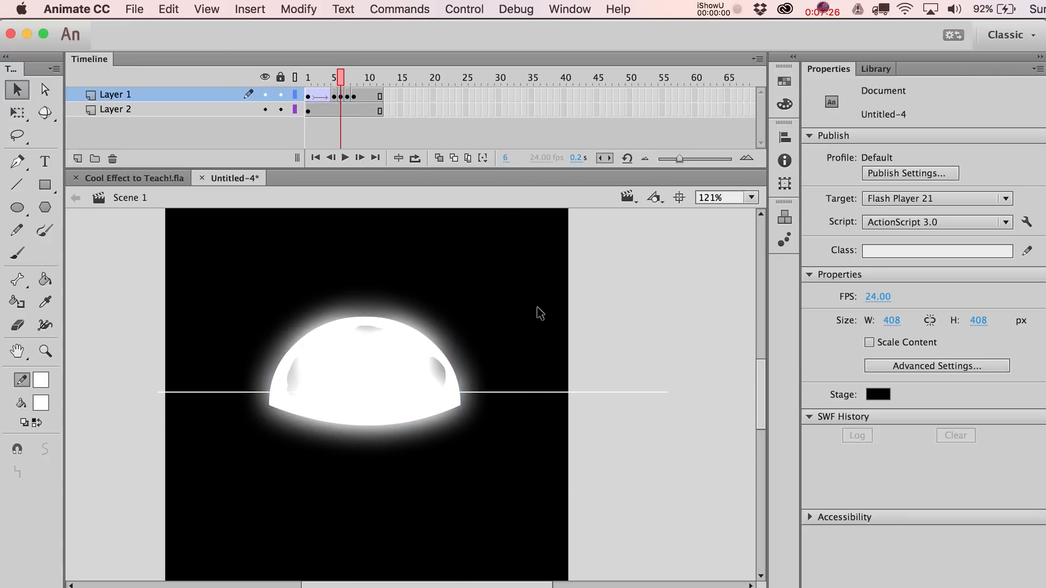
pyautogui.click(397, 361)
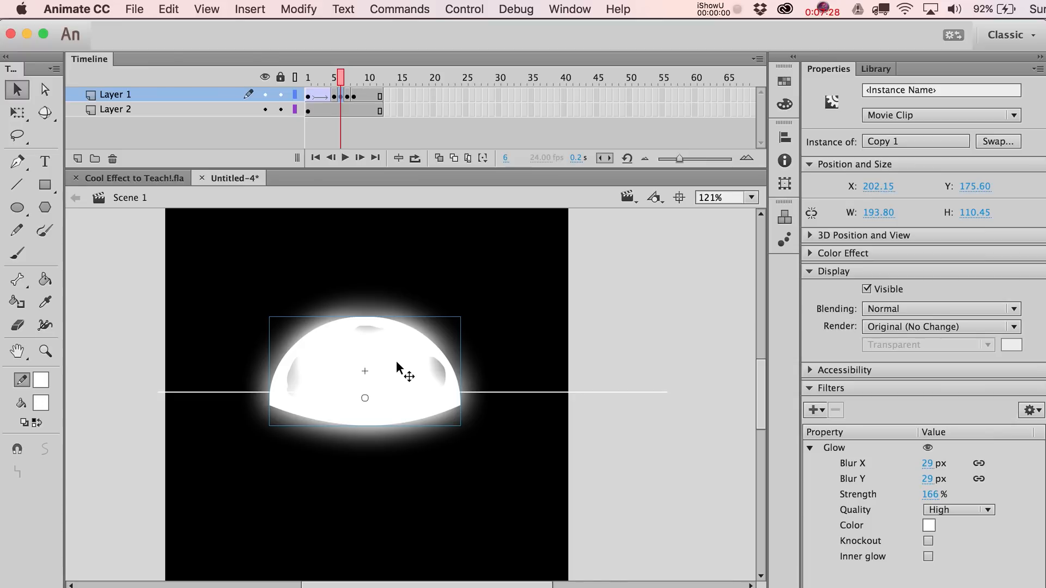
pyautogui.press(',')
pyautogui.click(396, 360)
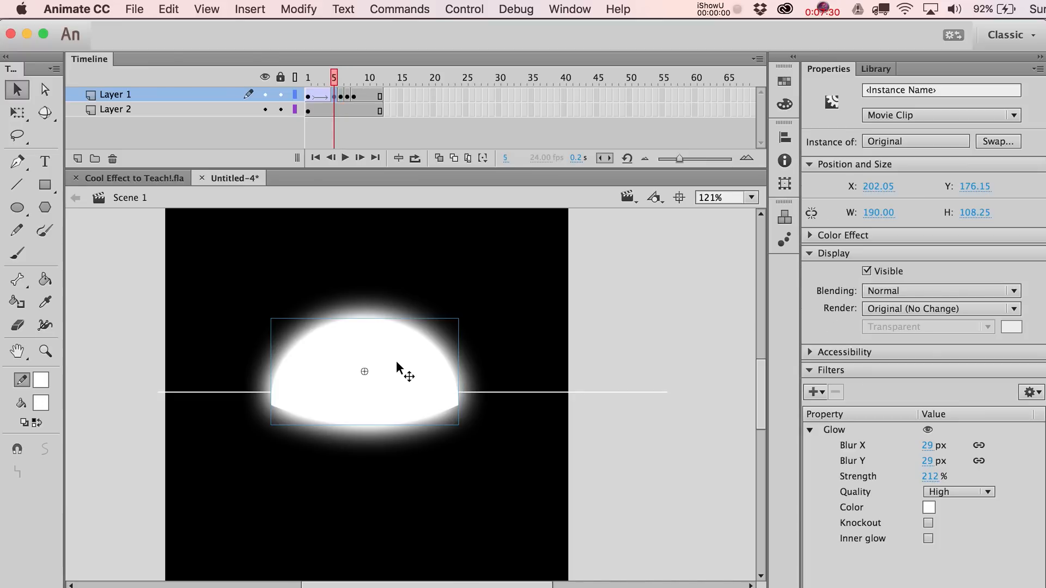
# Step: Set the glow strength of the Copy 1 dome in frame 6 to 190%
pyautogui.press('.')
pyautogui.click(397, 361)
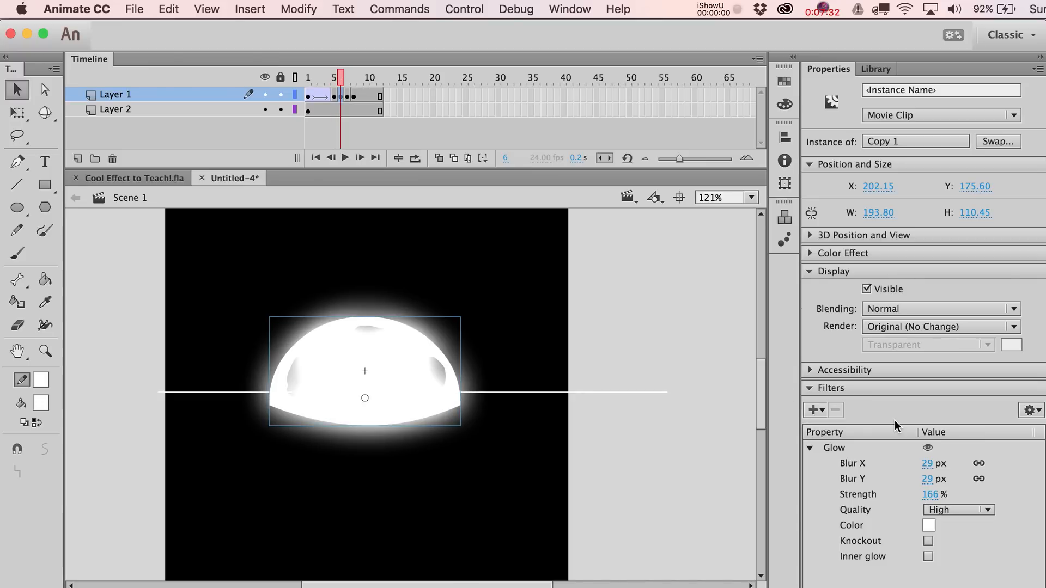
pyautogui.click(929, 495)
pyautogui.write('190')
pyautogui.press('Return')
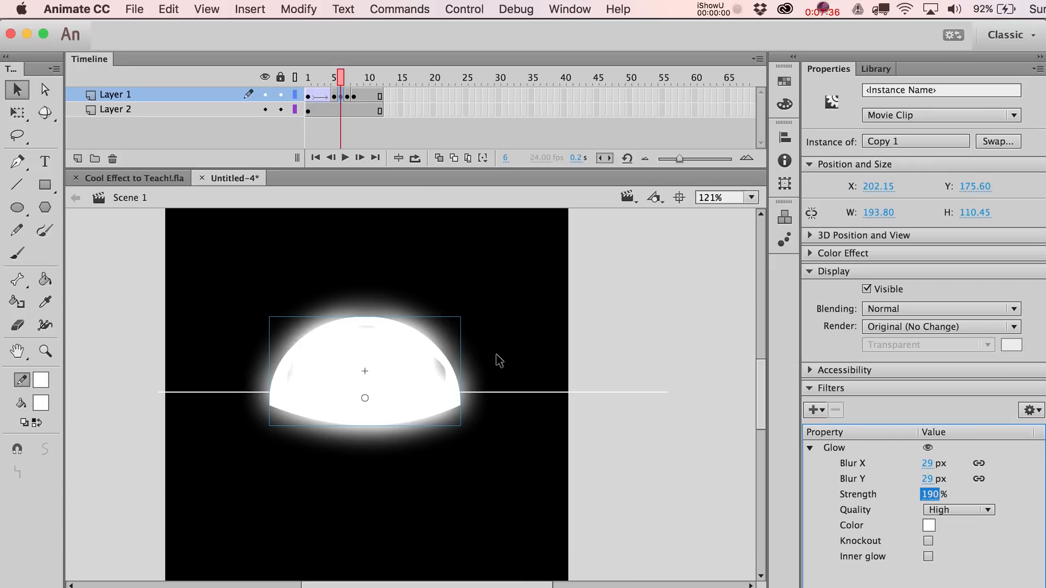
pyautogui.write('.')
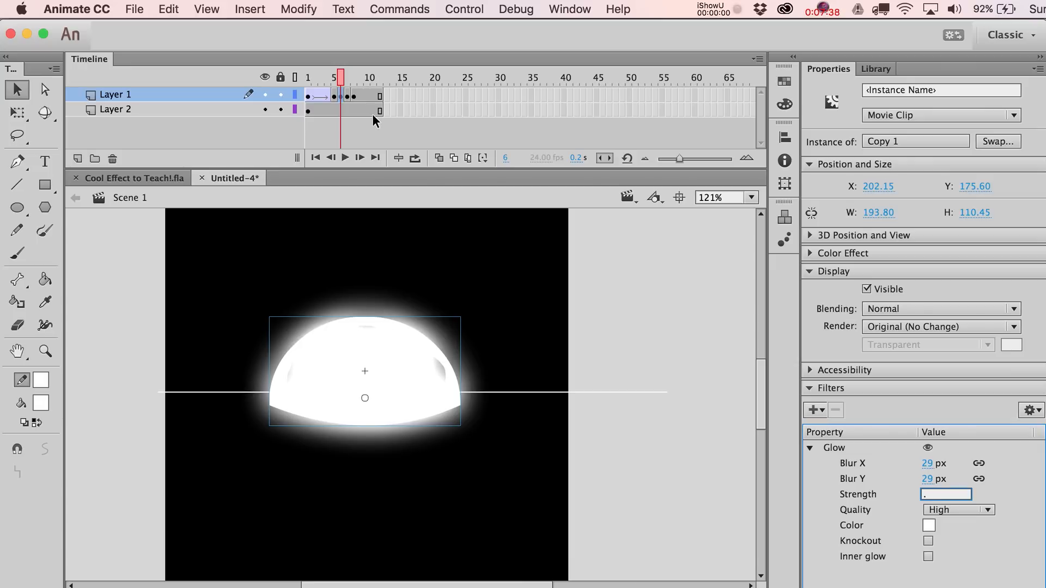
pyautogui.click(455, 251)
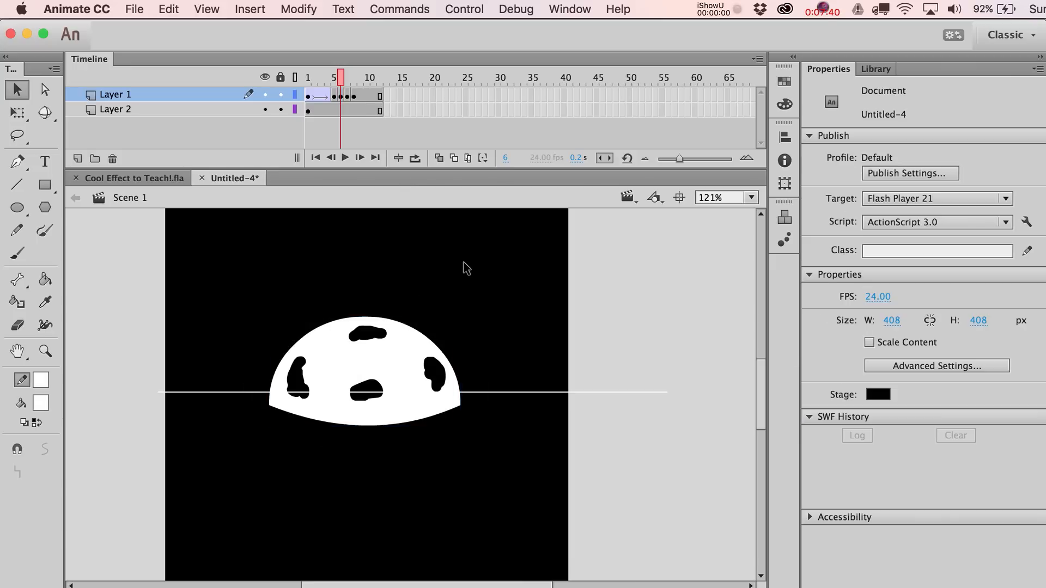
# Step: Restore the Copy 1 dome's glow in frame 6 and set the frame 7 dome's glow strength to 195%
pyautogui.press('super+z')
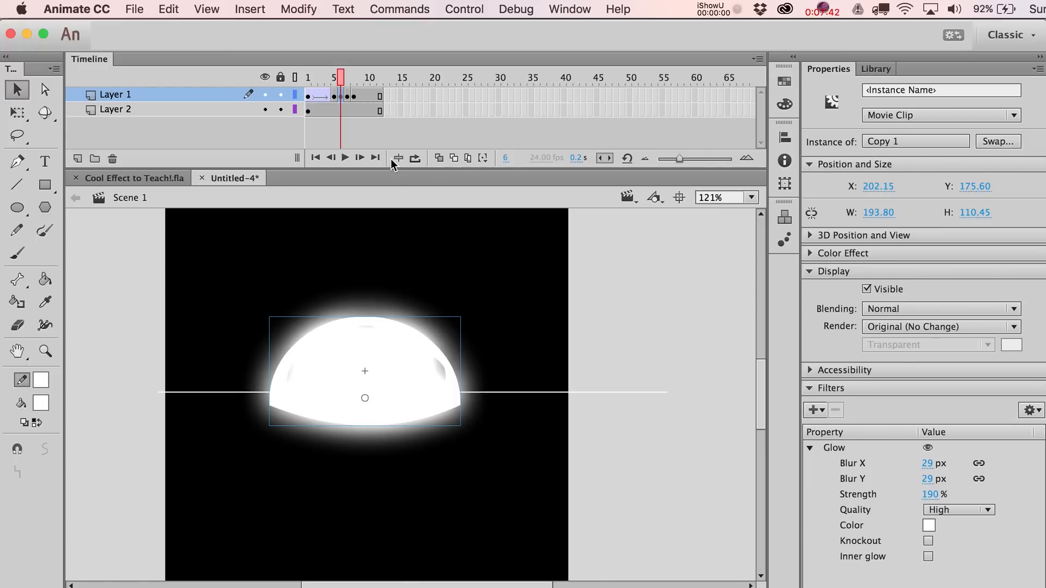
pyautogui.press('.')
pyautogui.click(407, 371)
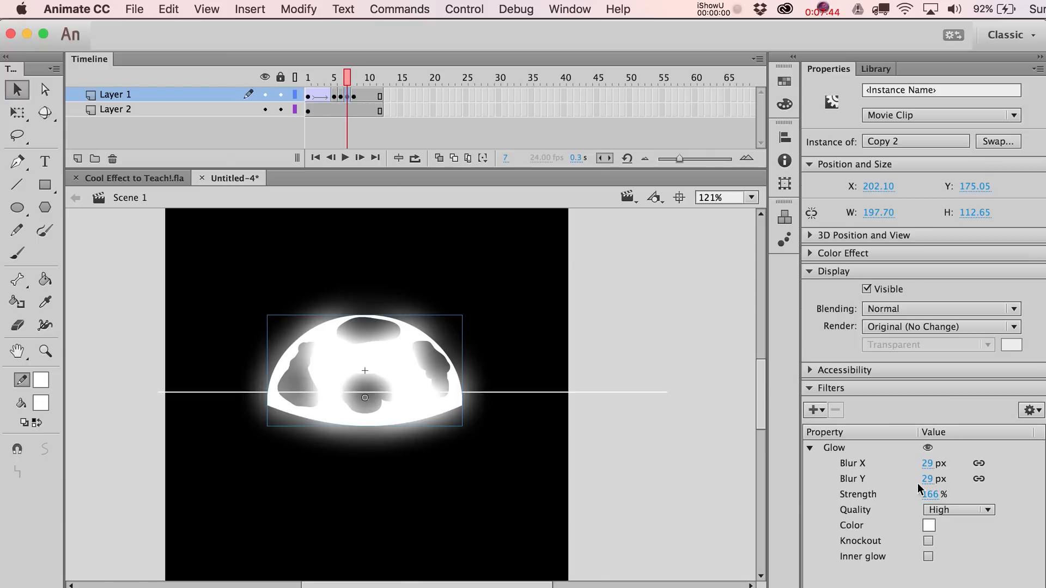
pyautogui.moveTo(929, 495); pyautogui.dragTo(955, 493)
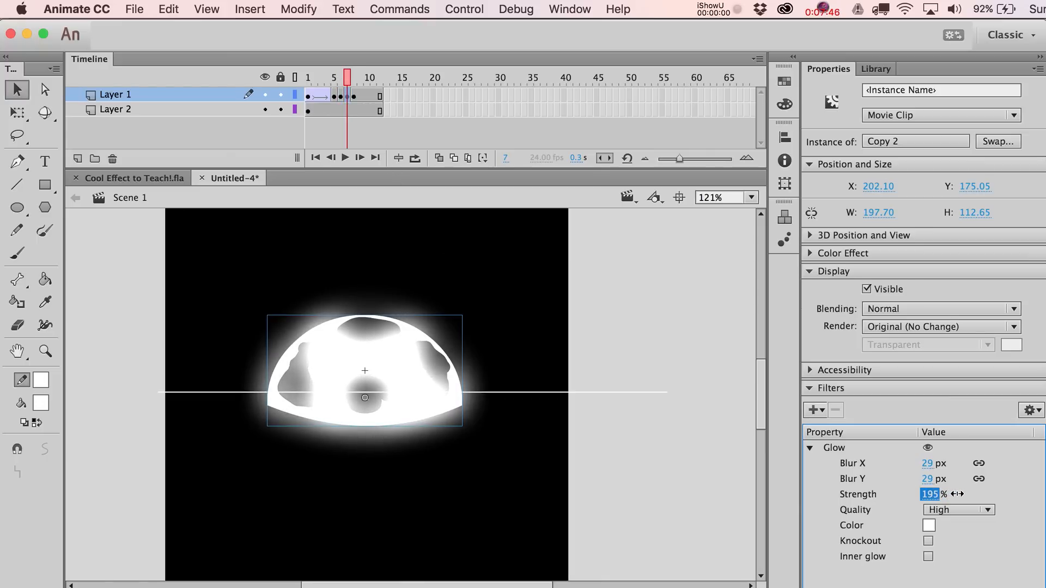
# Step: Set the frame 8 dome's glow strength to 194% and review the break-up across frames 6 to 8
pyautogui.press('.')
pyautogui.click(423, 396)
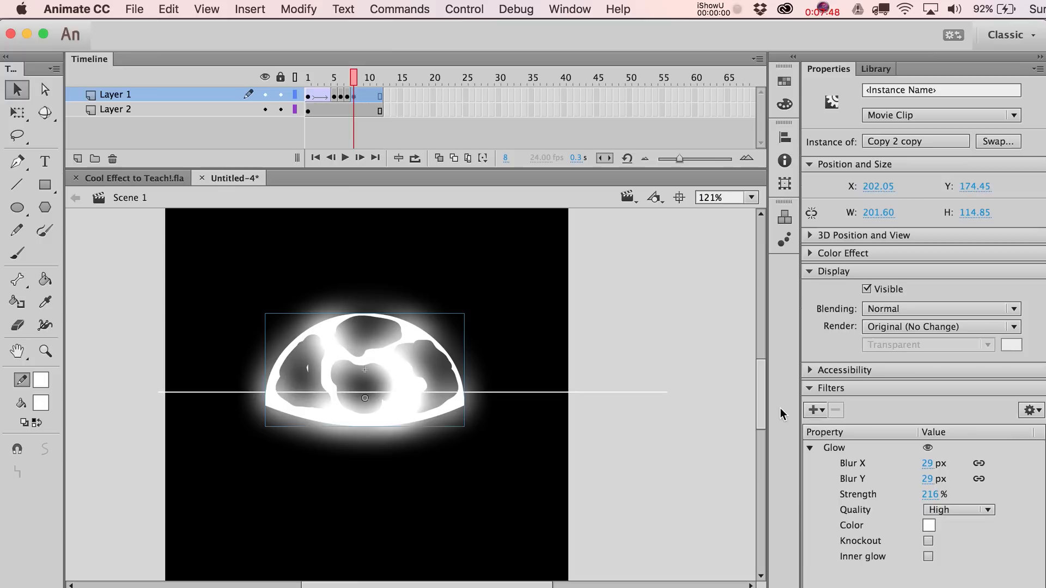
pyautogui.moveTo(929, 494); pyautogui.dragTo(927, 494)
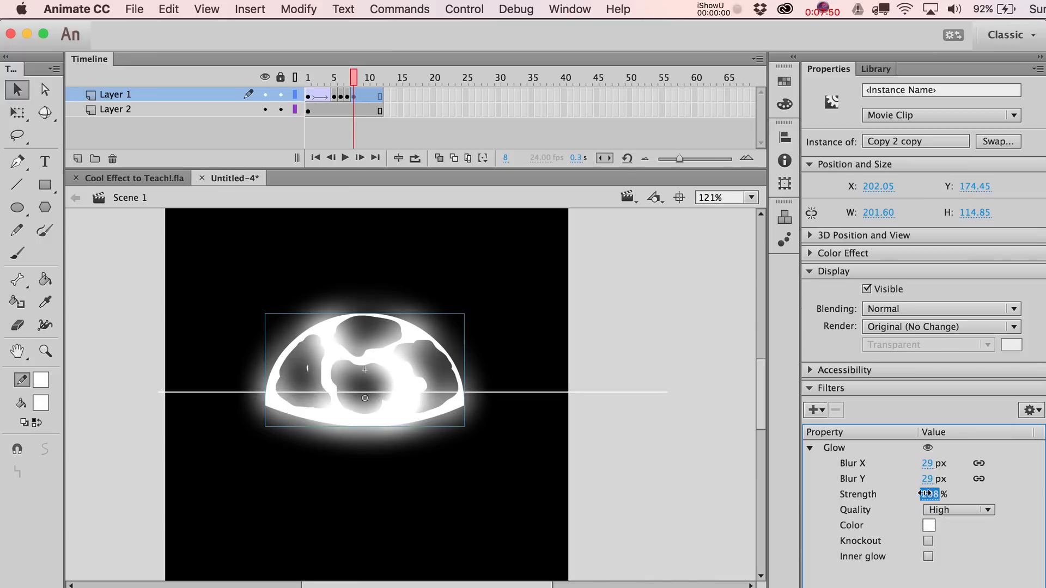
pyautogui.press(',')
pyautogui.press(',')
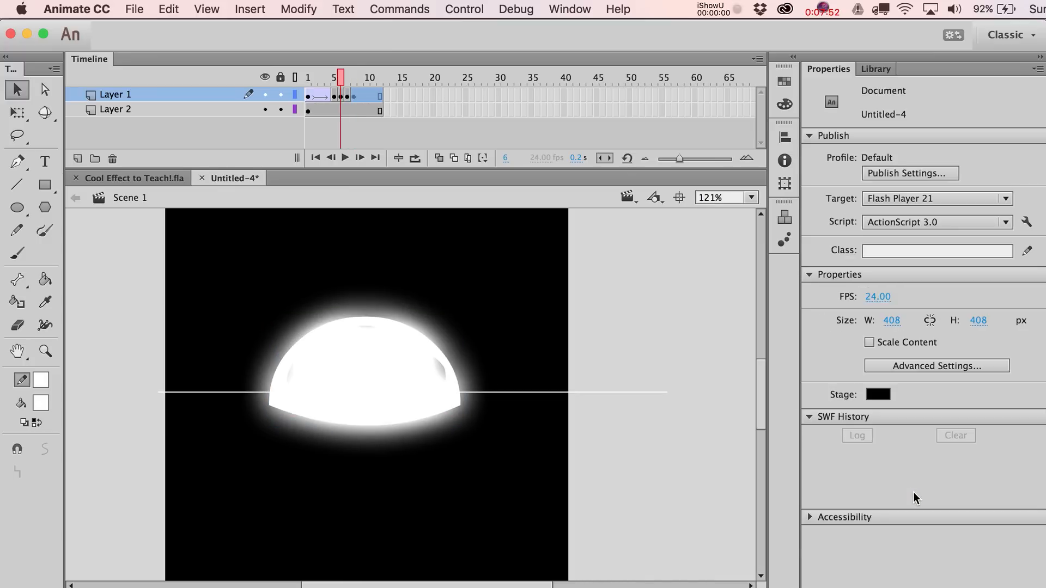
pyautogui.press('.')
pyautogui.press('.')
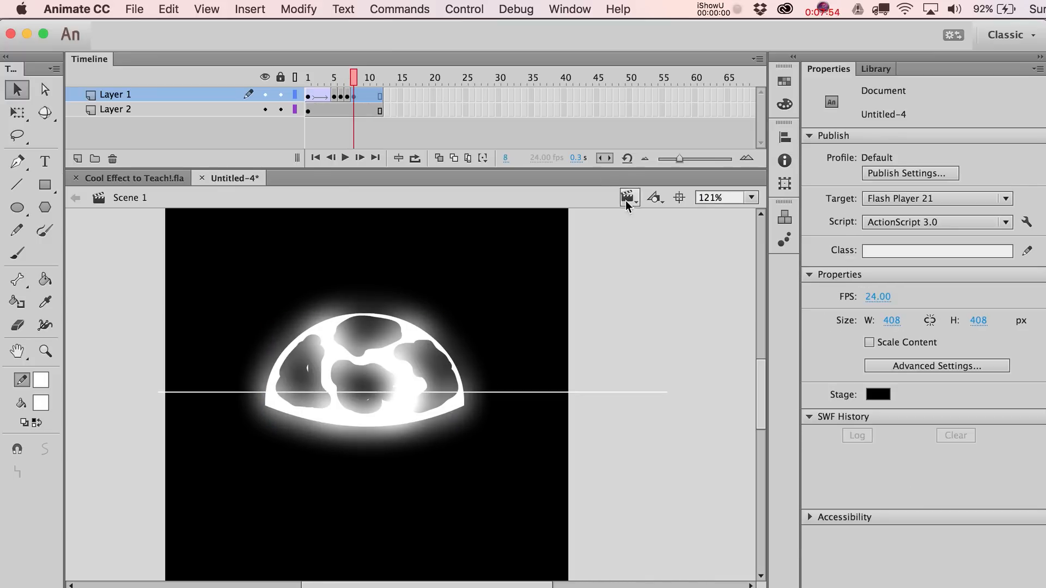
# Step: Insert a Layer 1 keyframe at frame 9, duplicate the dome's symbol, and scale it to 102%
pyautogui.click(360, 98)
pyautogui.press('F6')
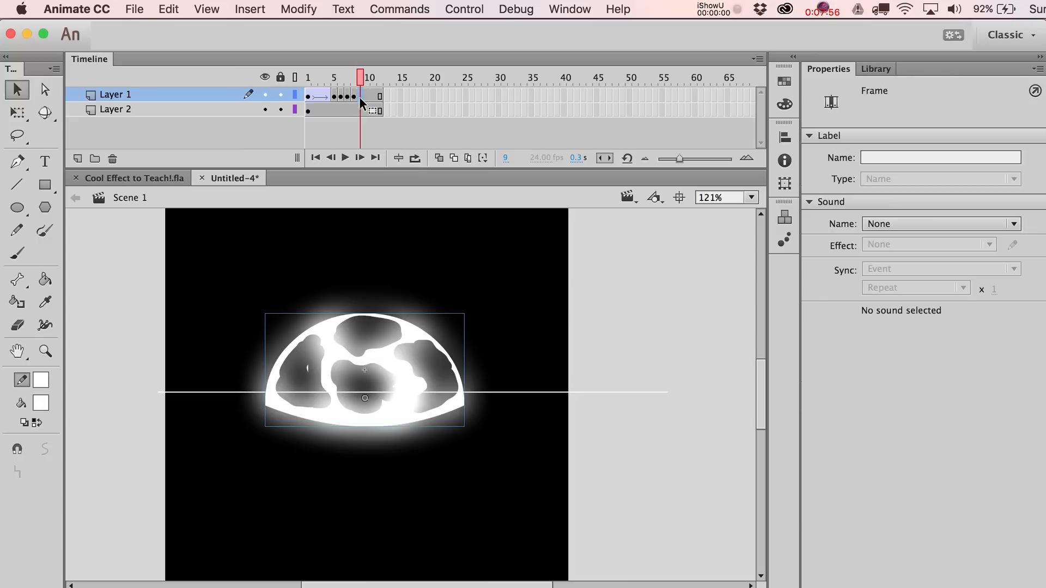
pyautogui.press('super+shift+d')
pyautogui.press('Return')
pyautogui.press('super+alt+s')
pyautogui.write('102')
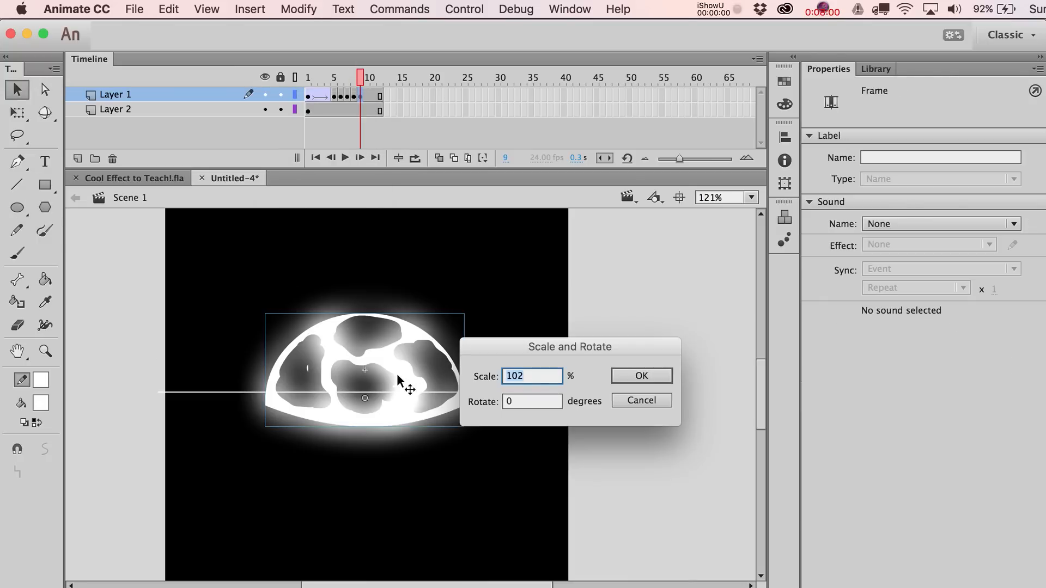
pyautogui.press('Return')
# Step: Erase wider holes inside the frame 9 dome's symbol, thinning the bands around the upper and central holes, and return to Scene 1
pyautogui.doubleClick(406, 378)
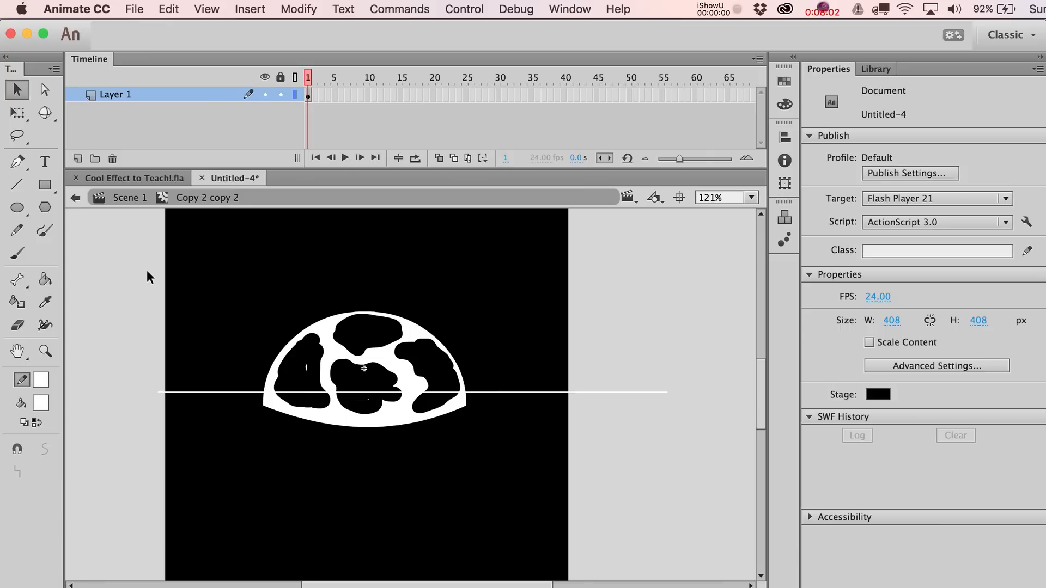
pyautogui.click(17, 325)
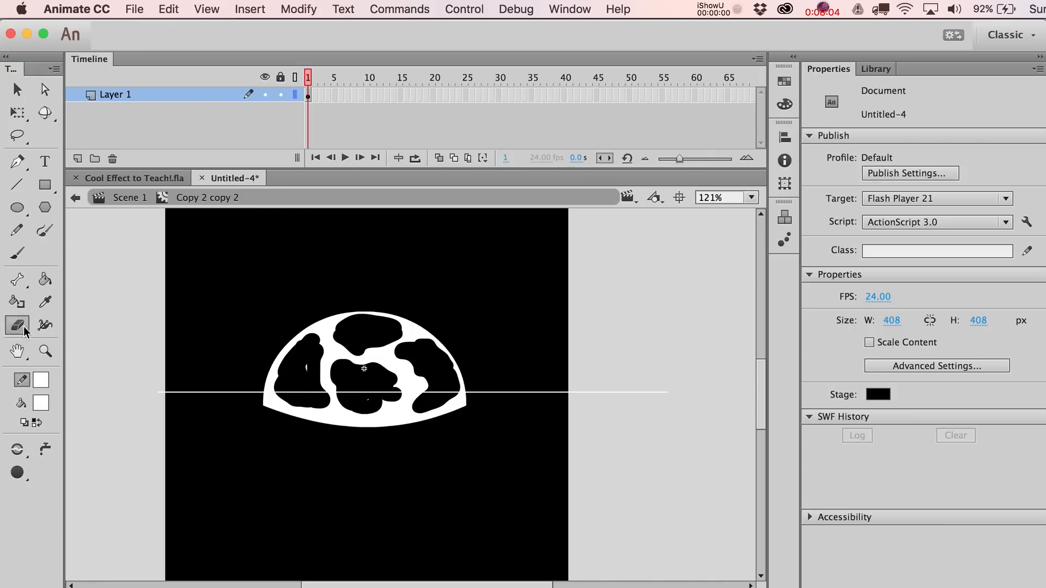
pyautogui.moveTo(327, 412)
pyautogui.mouseDown()
pyautogui.moveTo(275, 397)
pyautogui.moveTo(275, 387)
pyautogui.moveTo(324, 390)
pyautogui.moveTo(321, 341)
pyautogui.moveTo(353, 321)
pyautogui.mouseUp()
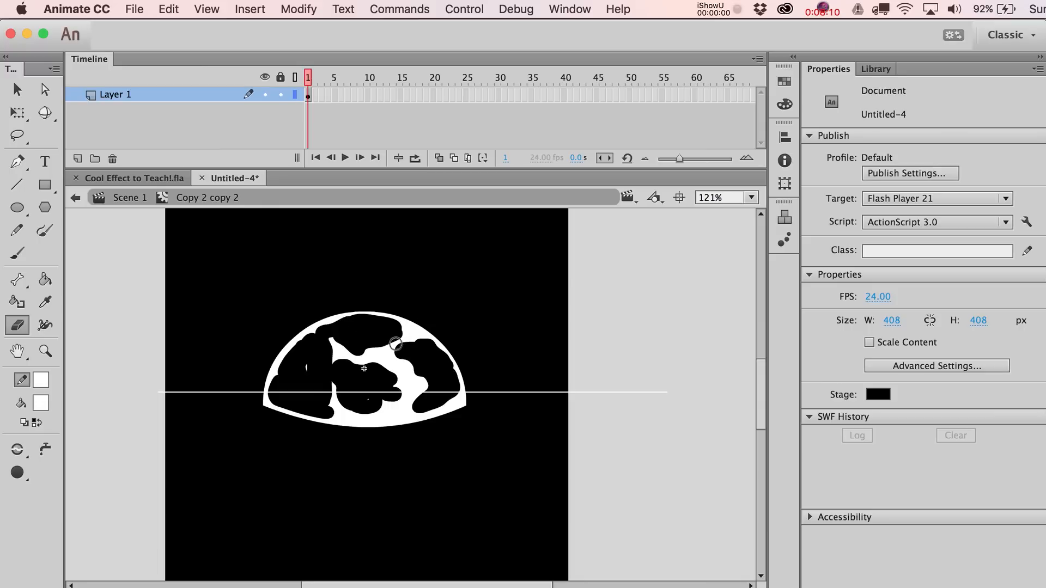
pyautogui.press('super+z')
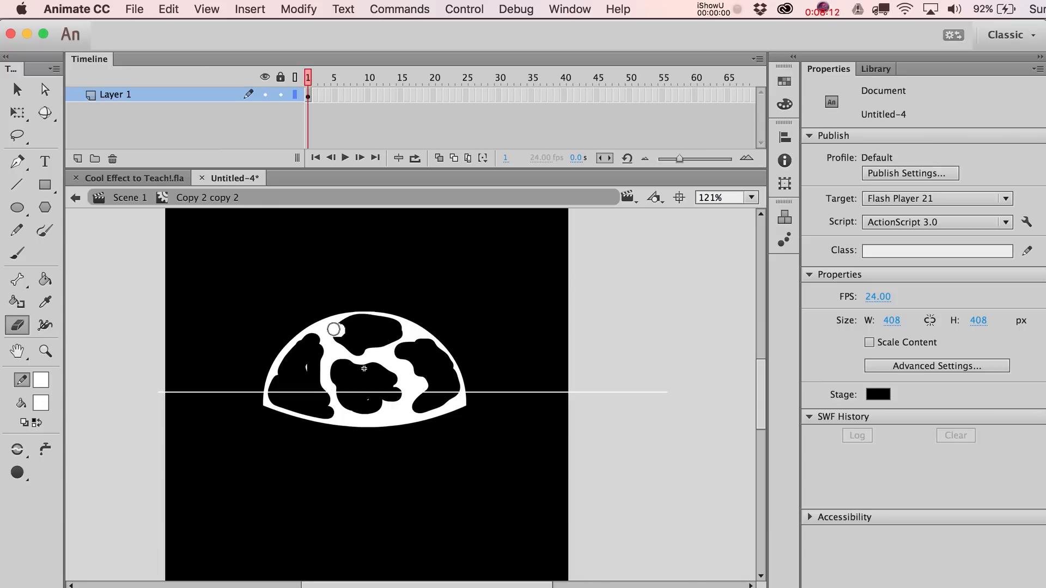
pyautogui.moveTo(344, 324)
pyautogui.mouseDown()
pyautogui.moveTo(419, 336)
pyautogui.moveTo(384, 366)
pyautogui.moveTo(338, 364)
pyautogui.moveTo(337, 353)
pyautogui.moveTo(381, 371)
pyautogui.moveTo(399, 391)
pyautogui.moveTo(353, 410)
pyautogui.moveTo(401, 400)
pyautogui.mouseUp()
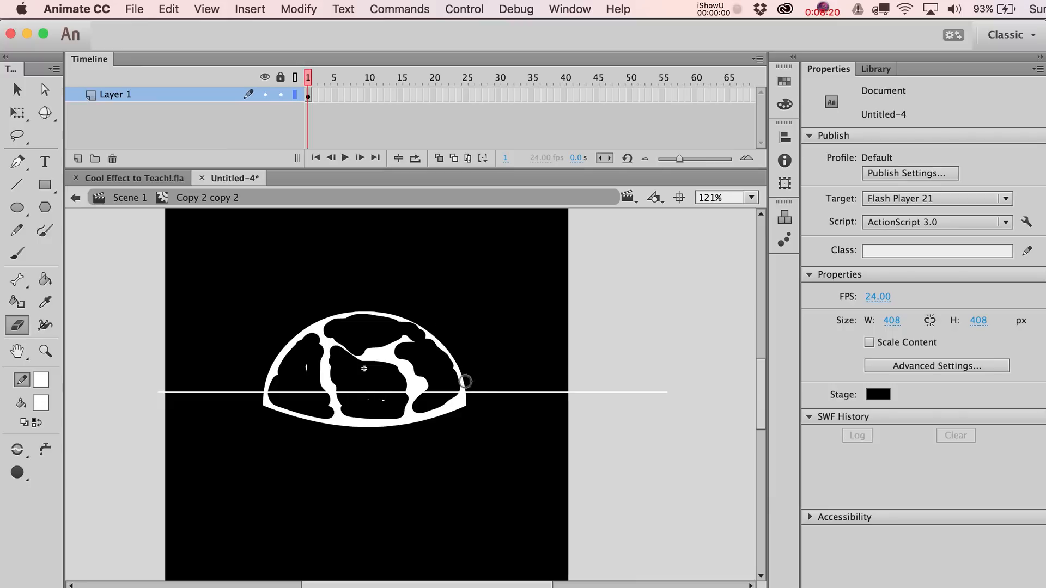
pyautogui.press('v')
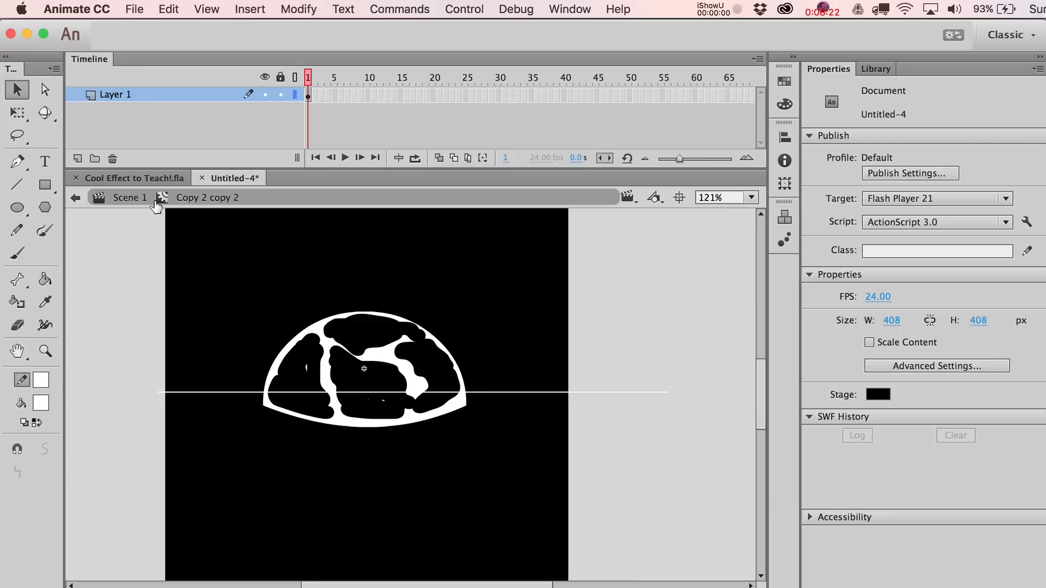
pyautogui.click(128, 198)
# Step: Insert a Layer 1 keyframe at frame 10, duplicate the dome's symbol, and enlarge it to 102%
pyautogui.click(369, 96)
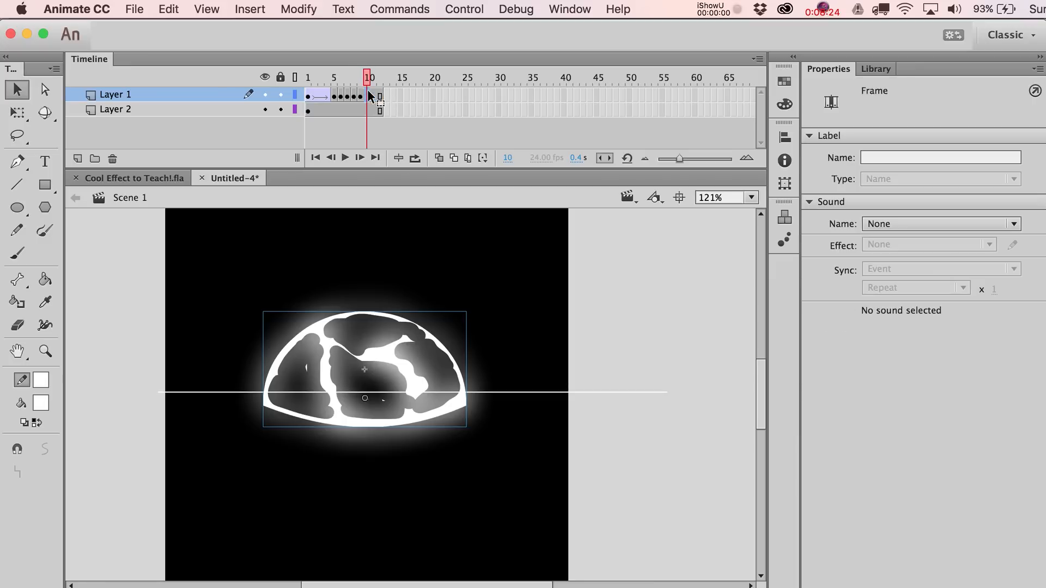
pyautogui.press('F6')
pyautogui.press('super+shift+d')
pyautogui.press('Return')
pyautogui.press('super+alt+s')
pyautogui.press('Return')
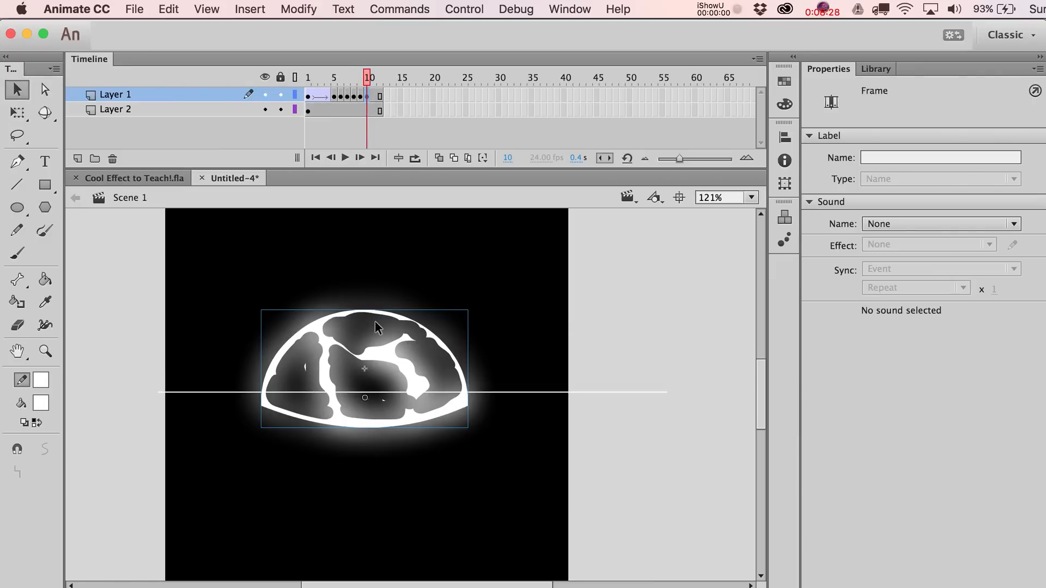
# Step: Erase gaps through the bands and outline of the frame 10 dome's symbol to leave separate fragments, and return to Scene 1
pyautogui.click(384, 349)
pyautogui.doubleClick(385, 350)
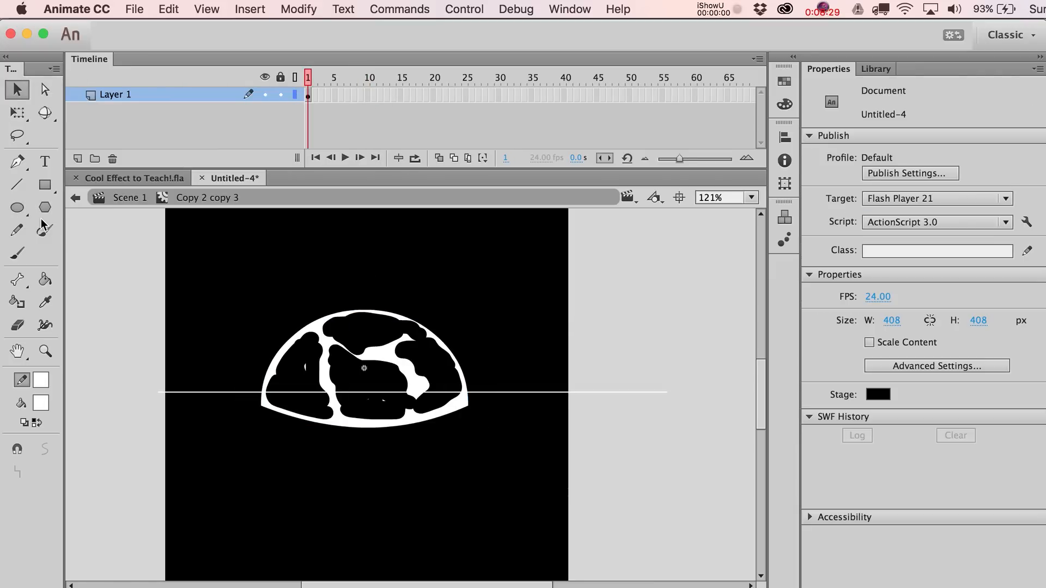
pyautogui.click(21, 329)
pyautogui.moveTo(308, 362); pyautogui.dragTo(309, 330)
pyautogui.moveTo(303, 369)
pyautogui.mouseDown()
pyautogui.moveTo(263, 404)
pyautogui.moveTo(296, 401)
pyautogui.moveTo(267, 408)
pyautogui.moveTo(341, 420)
pyautogui.mouseUp()
pyautogui.moveTo(305, 365); pyautogui.dragTo(305, 363)
pyautogui.moveTo(385, 404)
pyautogui.mouseDown()
pyautogui.moveTo(353, 417)
pyautogui.moveTo(405, 420)
pyautogui.moveTo(406, 409)
pyautogui.moveTo(462, 399)
pyautogui.moveTo(437, 411)
pyautogui.moveTo(460, 394)
pyautogui.moveTo(439, 334)
pyautogui.moveTo(447, 347)
pyautogui.moveTo(426, 340)
pyautogui.moveTo(371, 376)
pyautogui.mouseUp()
pyautogui.moveTo(389, 312)
pyautogui.mouseDown()
pyautogui.moveTo(338, 312)
pyautogui.moveTo(341, 342)
pyautogui.moveTo(330, 353)
pyautogui.mouseUp()
pyautogui.press('v')
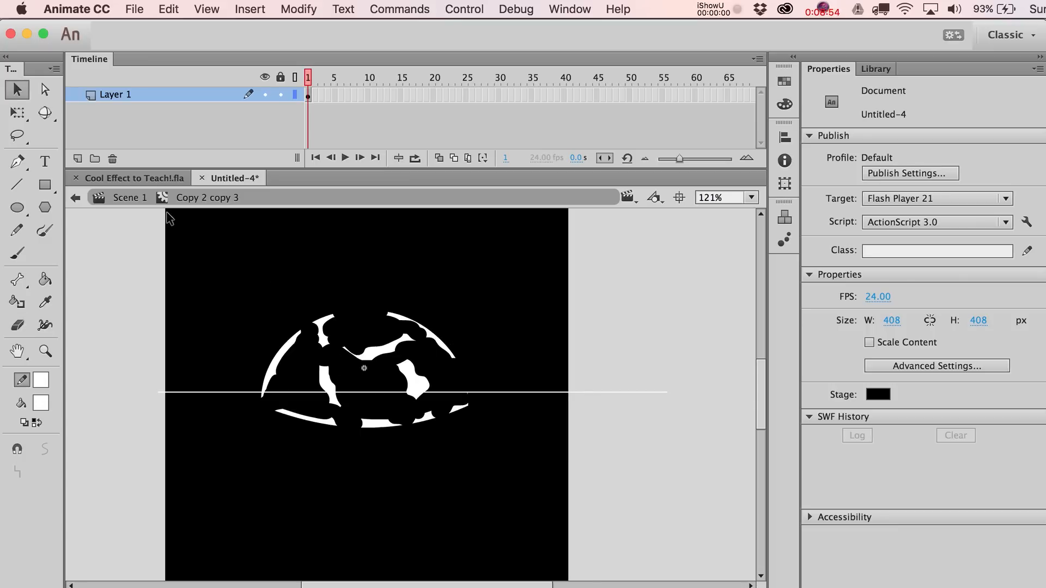
pyautogui.click(137, 199)
# Step: Compare the dome in frame 9 with its broken fragments in frame 10
pyautogui.press(',')
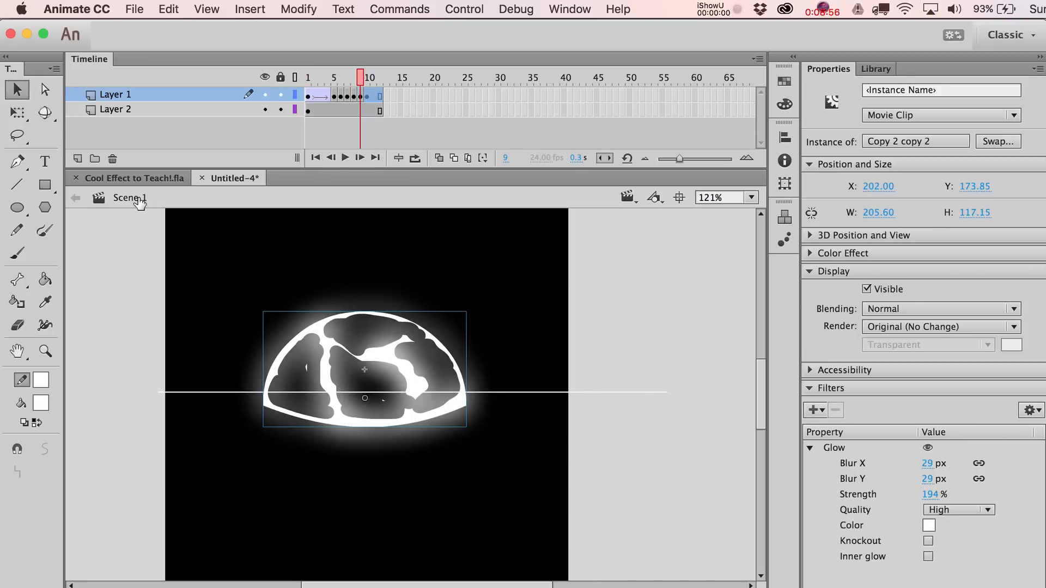
pyautogui.press('.')
pyautogui.press(',')
pyautogui.press('.')
pyautogui.press(',')
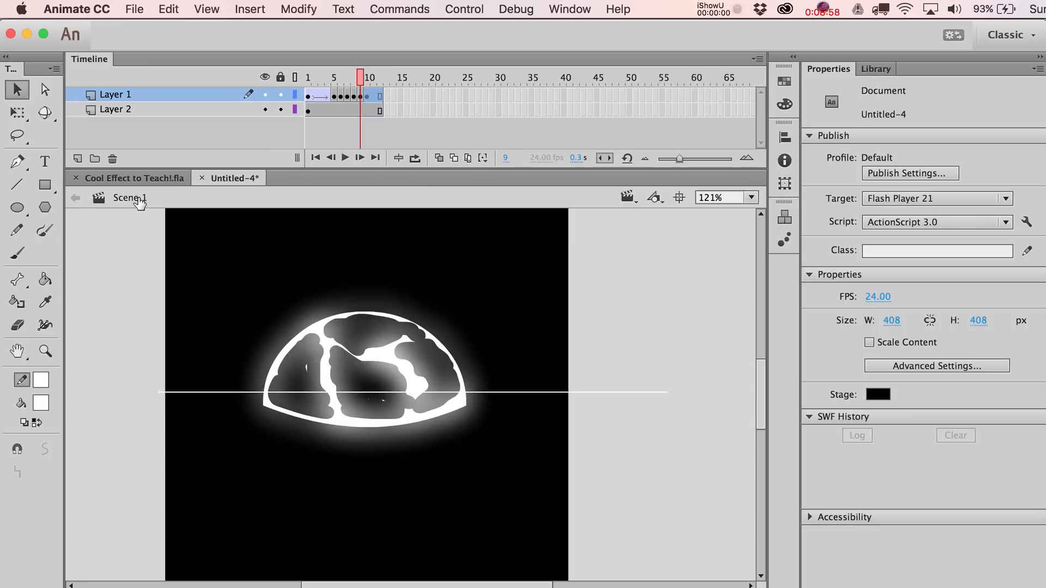
pyautogui.press('.')
# Step: Insert a Layer 1 keyframe at frame 11, duplicate the fragments' symbol, and select all the shapes inside the duplicate
pyautogui.click(374, 96)
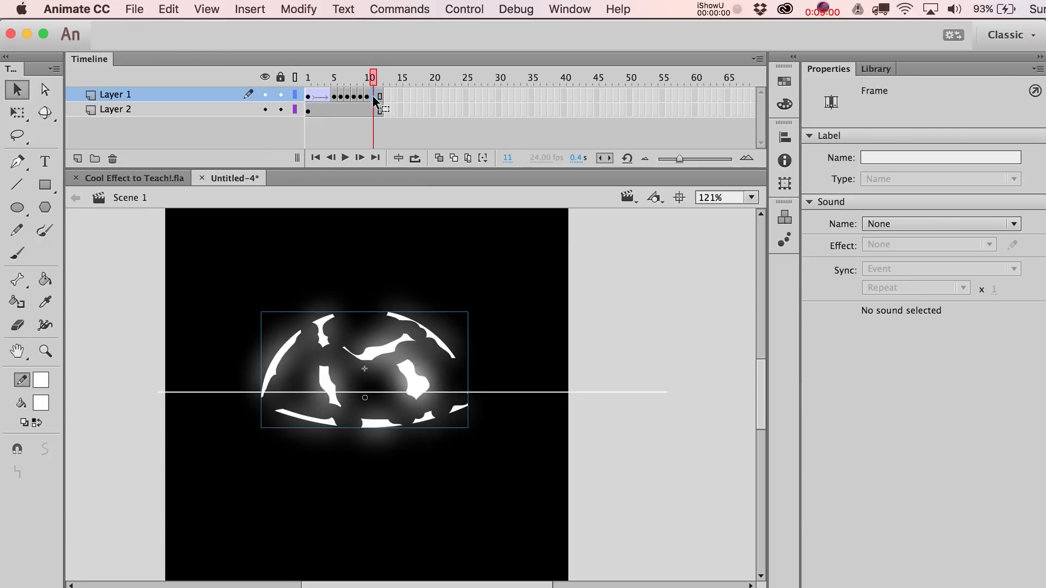
pyautogui.click(423, 360)
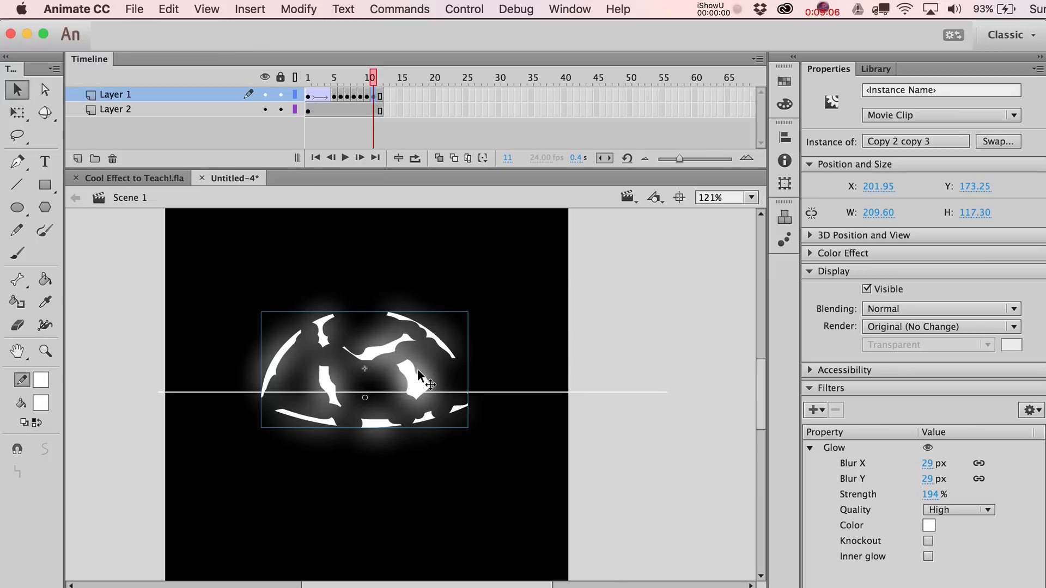
pyautogui.press('super+shift+d')
pyautogui.press('Return')
pyautogui.doubleClick(417, 369)
pyautogui.moveTo(234, 297); pyautogui.dragTo(604, 499)
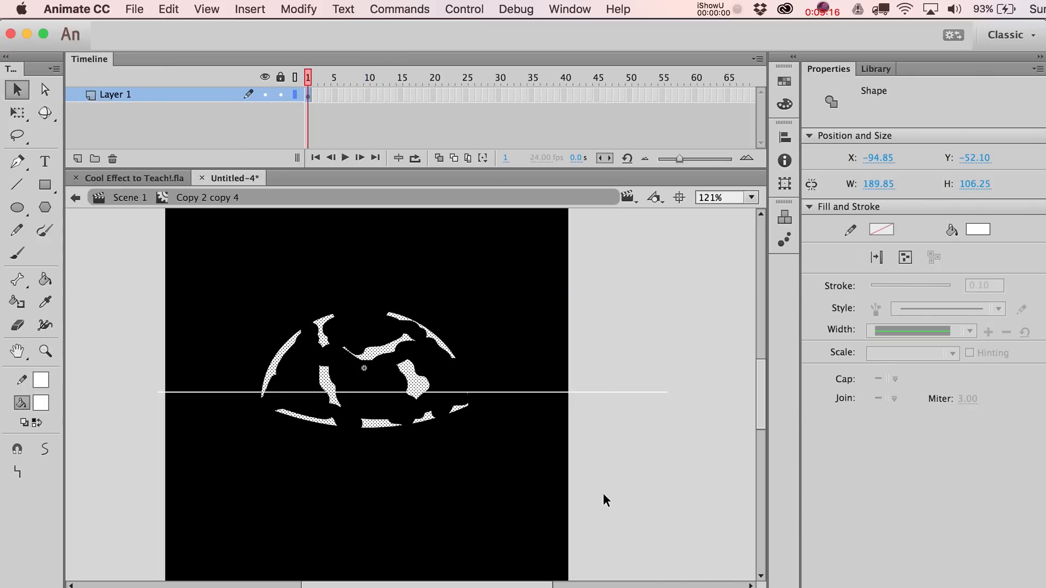
# Step: Try to inset the selected fragments' fill by 4 px
pyautogui.click(299, 8)
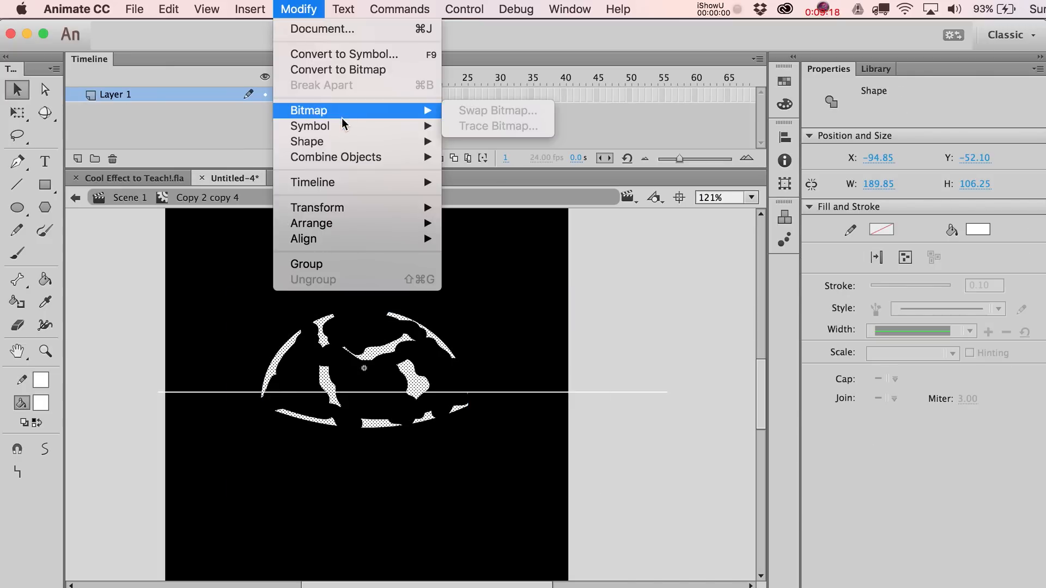
pyautogui.moveTo(336, 143)
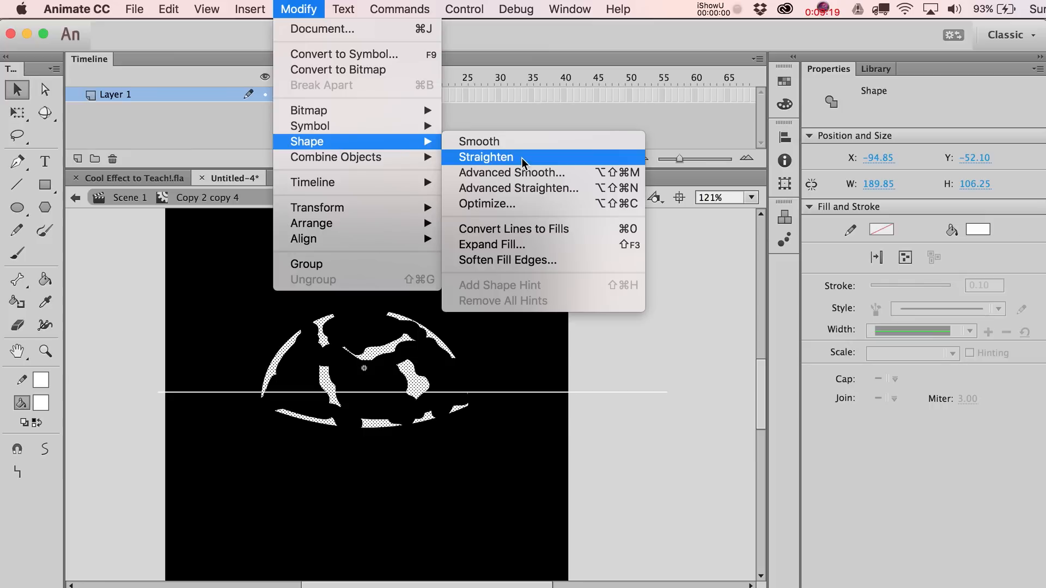
pyautogui.click(508, 249)
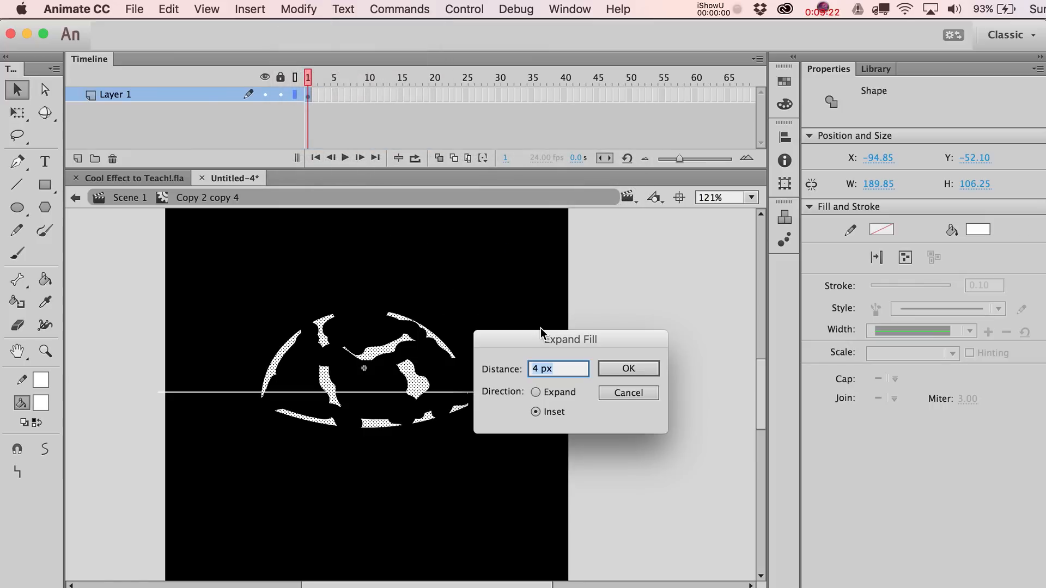
pyautogui.click(620, 374)
pyautogui.press('super+z')
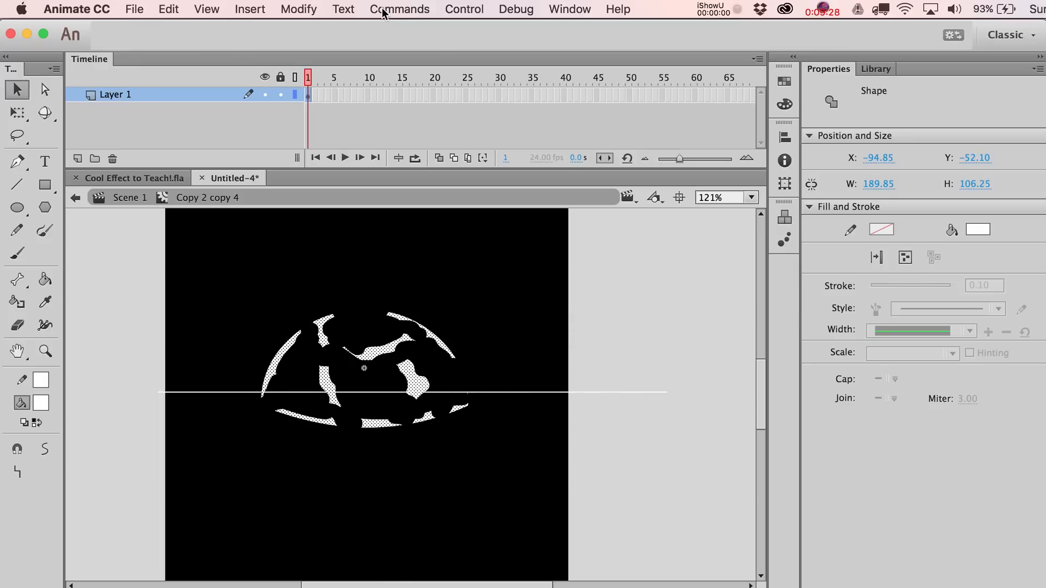
# Step: Inset the fill of the frame 11 fragments by 2 px with Expand Fill and return to Scene 1
pyautogui.click(298, 9)
pyautogui.moveTo(338, 160)
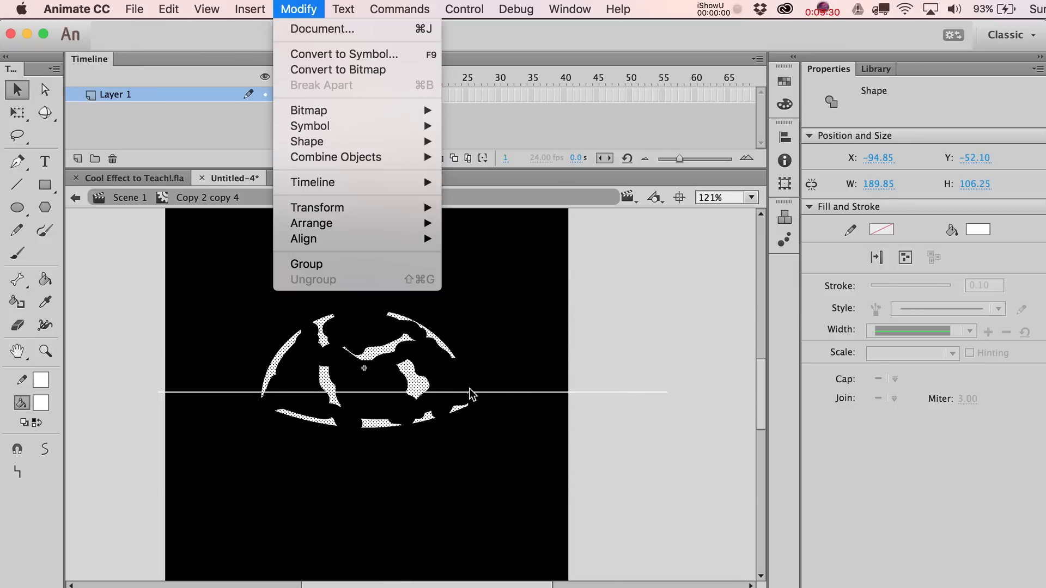
pyautogui.click(568, 506)
pyautogui.press('super+g')
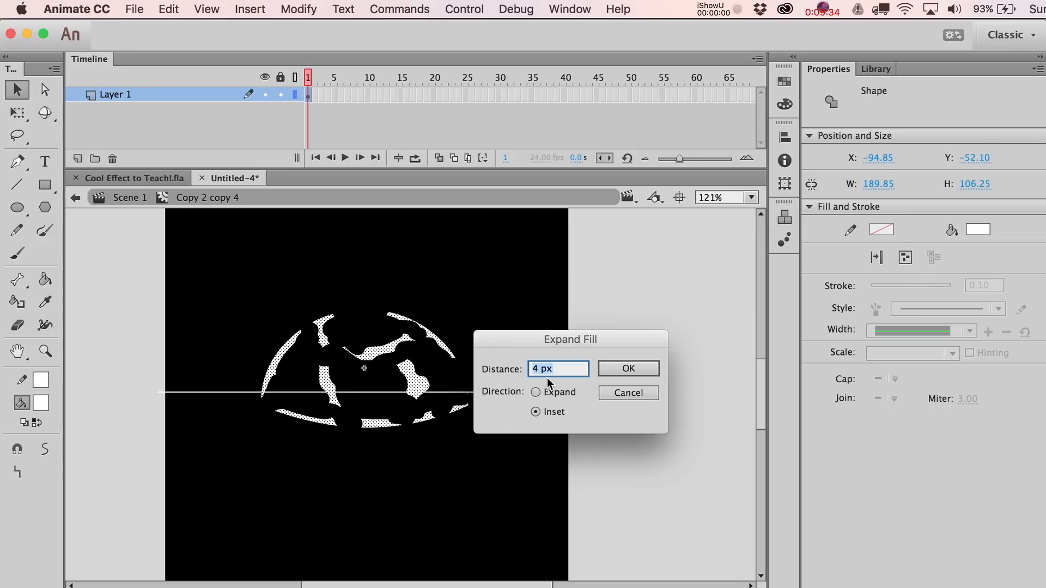
pyautogui.write('2')
pyautogui.click(612, 375)
pyautogui.click(130, 197)
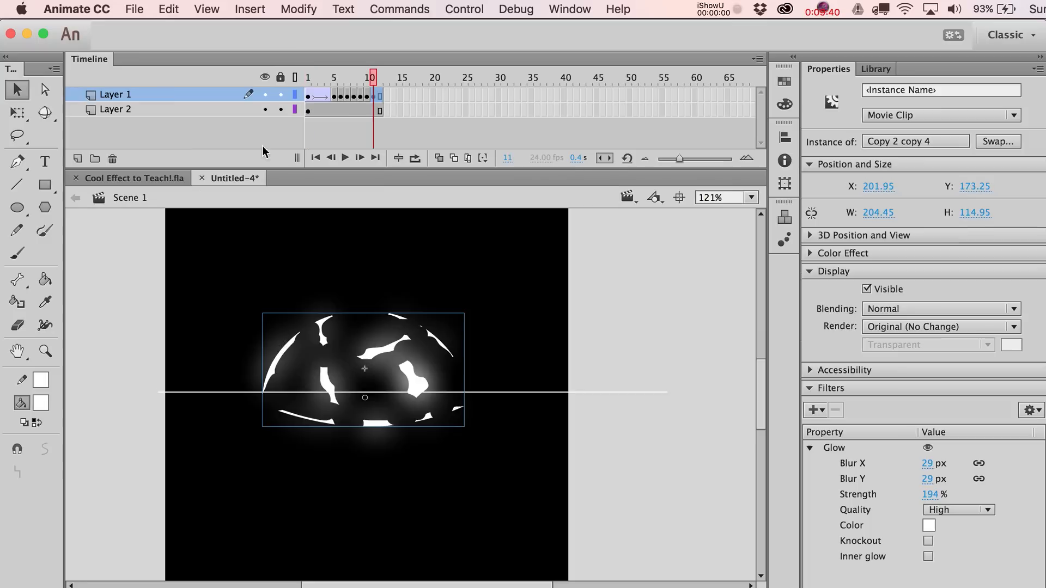
# Step: Insert a Layer 1 keyframe at frame 12 and duplicate the fragments' symbol
pyautogui.click(379, 99)
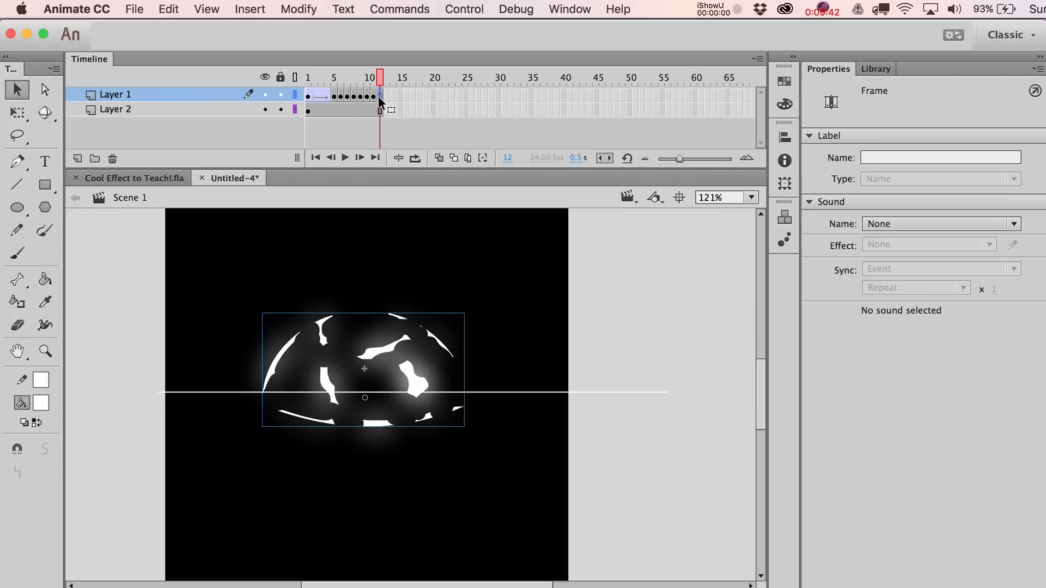
pyautogui.press('super+shift+d')
pyautogui.press('Return')
# Step: Inset the fill of the frame 12 fragments by 2 px inside their symbol and return to Scene 1
pyautogui.doubleClick(425, 397)
pyautogui.press('super+shift+e')
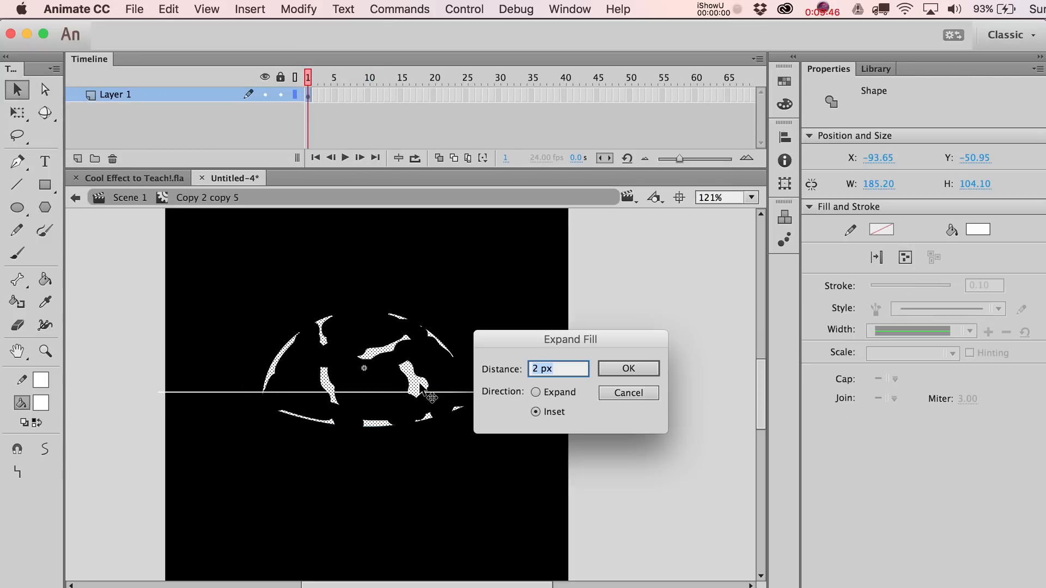
pyautogui.press('Return')
pyautogui.click(127, 197)
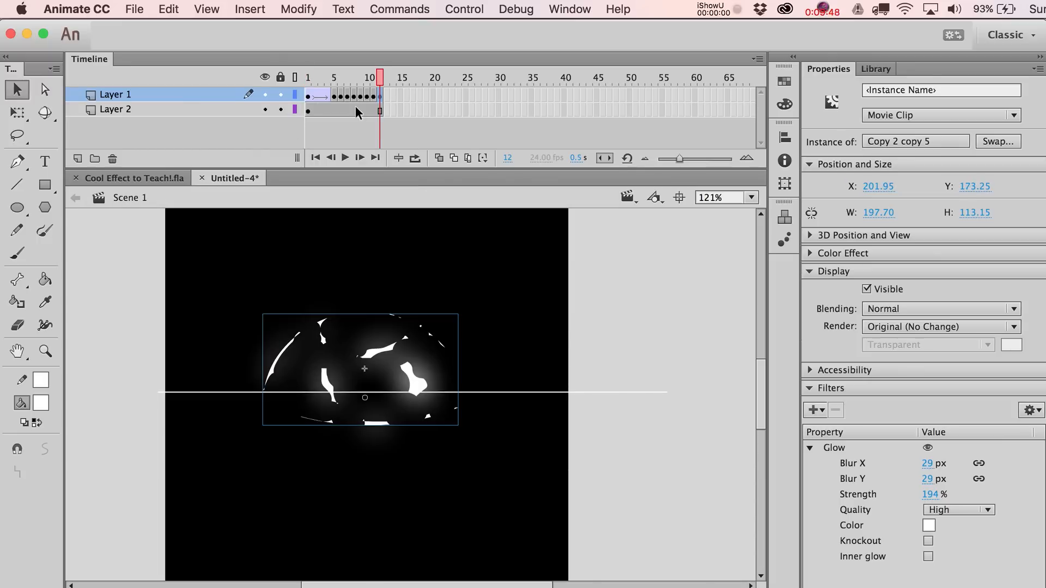
# Step: Insert a Layer 1 keyframe at frame 13 and duplicate the fragments' symbol
pyautogui.click(387, 92)
pyautogui.press('F6')
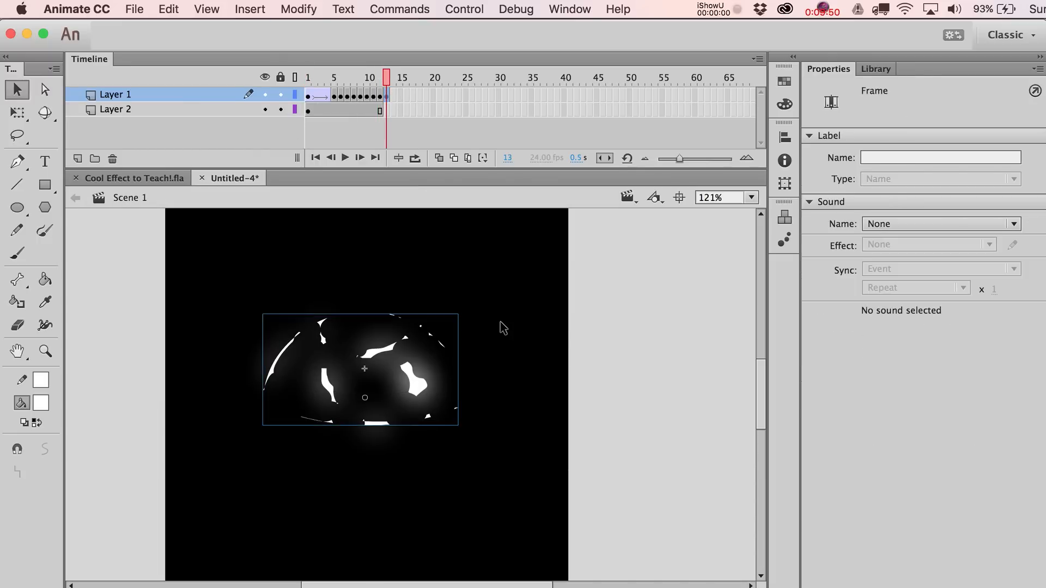
pyautogui.click(500, 327)
pyautogui.click(408, 389)
pyautogui.press('super+d')
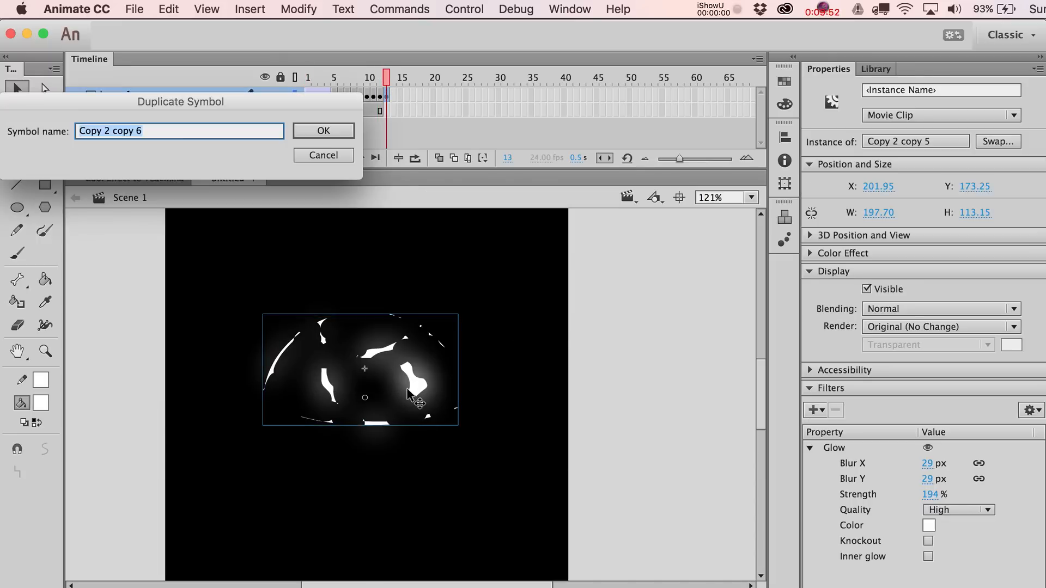
pyautogui.press('Return')
# Step: Inset the fill of the frame 13 fragments by 2 px inside their symbol and return to Scene 1
pyautogui.doubleClick(418, 390)
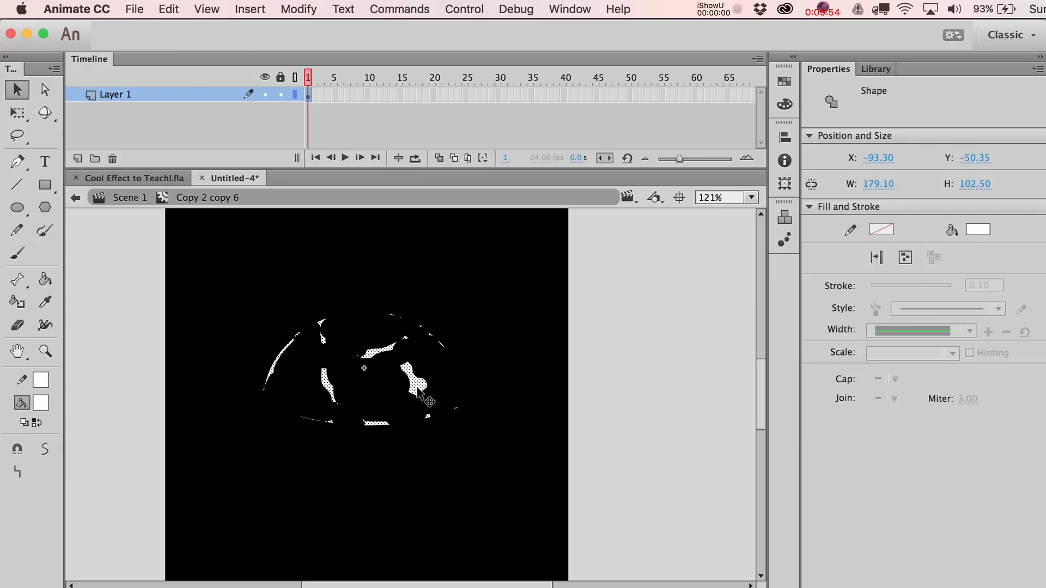
pyautogui.press('super+e')
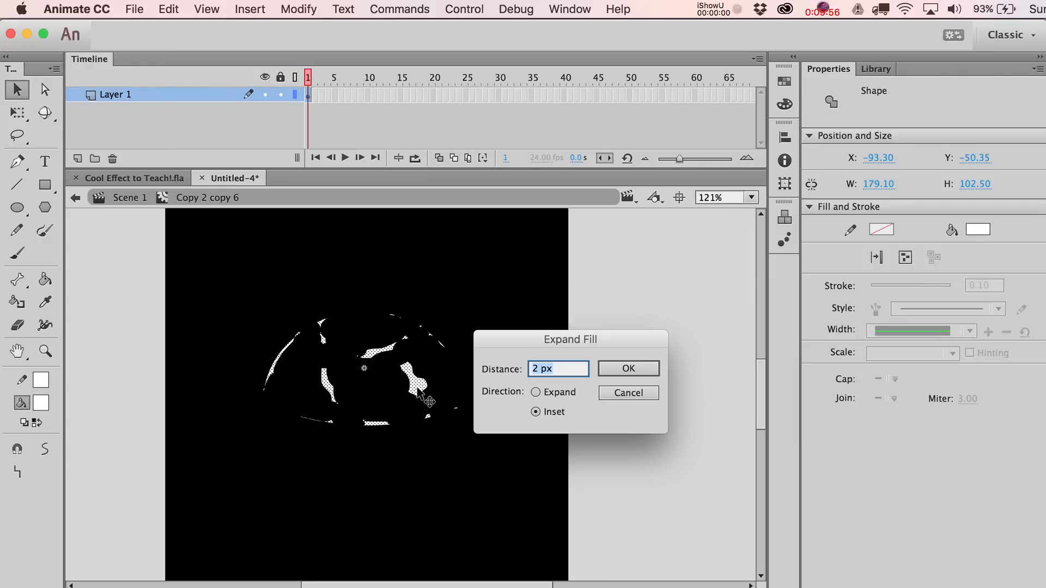
pyautogui.press('Return')
pyautogui.click(130, 197)
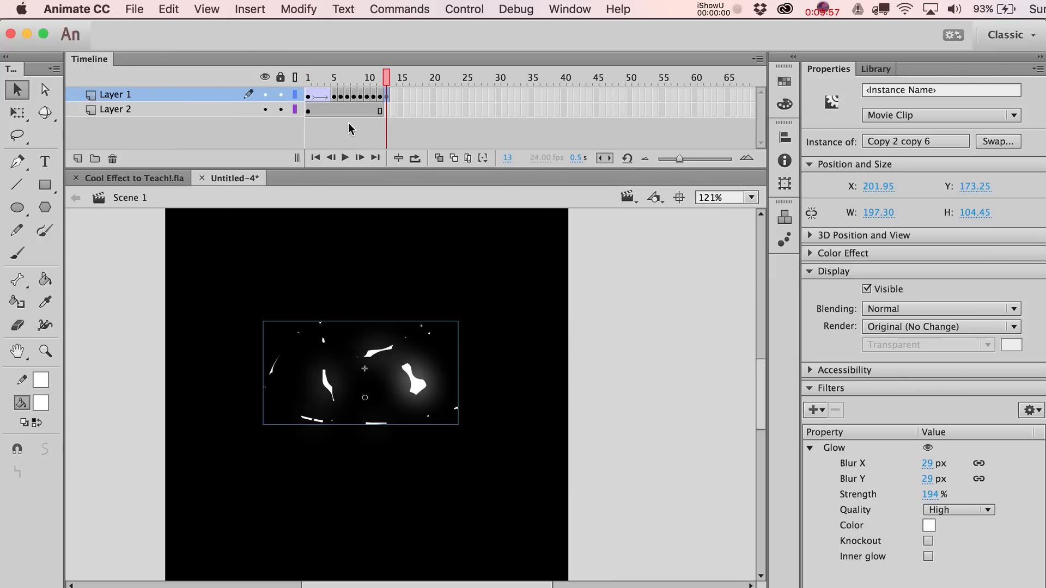
# Step: Insert a Layer 1 keyframe at frame 14, duplicate the fragments' symbol and open the copy for editing
pyautogui.click(396, 97)
pyautogui.press('F6')
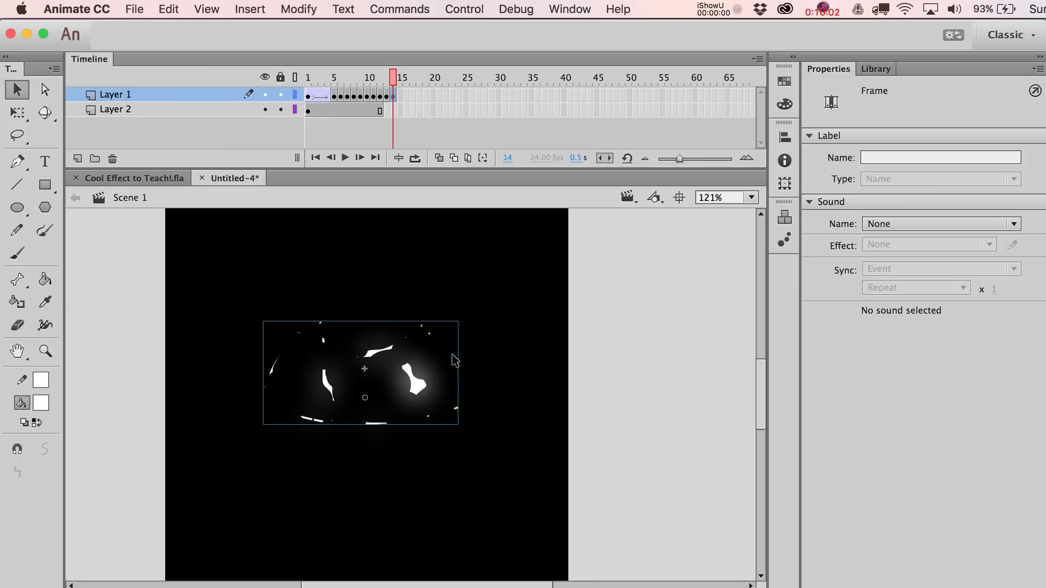
pyautogui.press('super+shift+d')
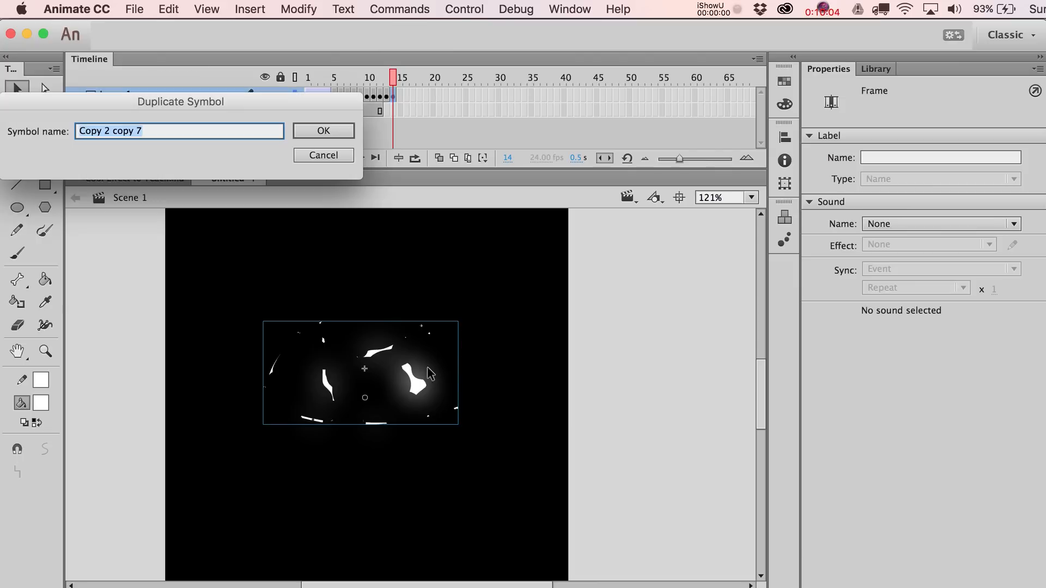
pyautogui.press('Return')
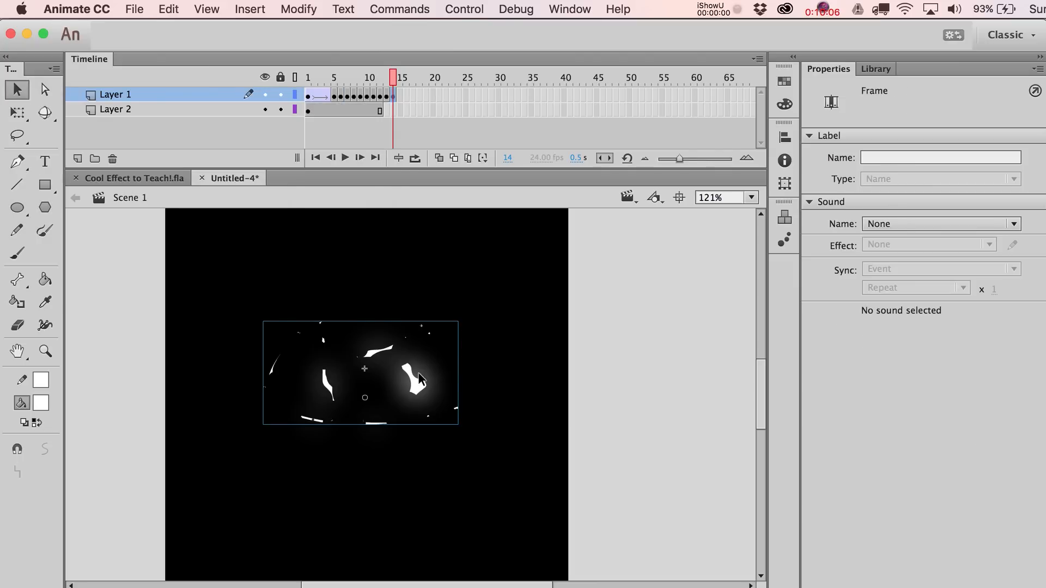
pyautogui.press('Escape')
pyautogui.click(420, 377)
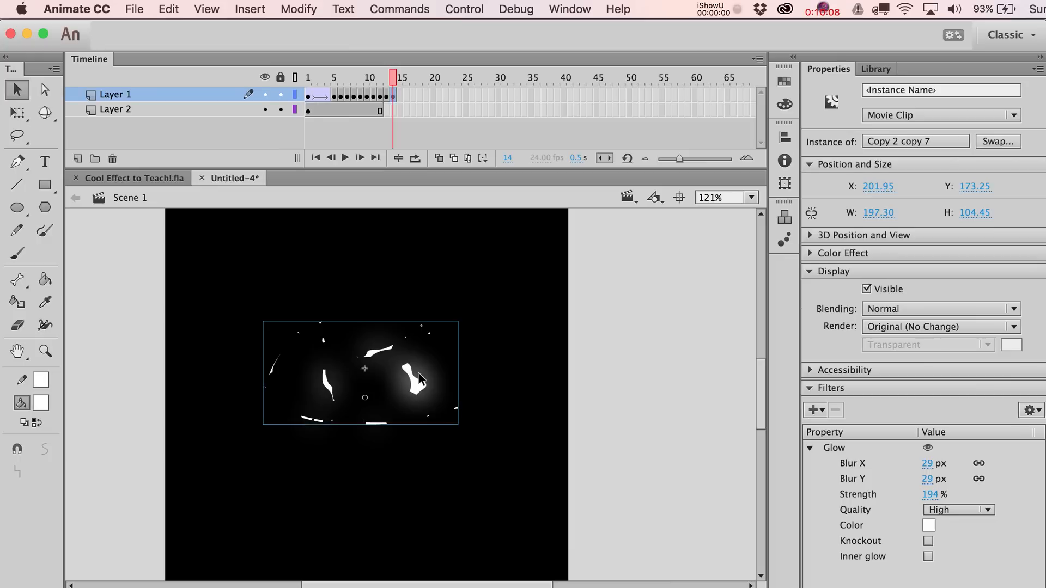
pyautogui.doubleClick(424, 381)
# Step: Try to inset the fill of the frame 14 fragments by 2 px
pyautogui.press('super+shift+e')
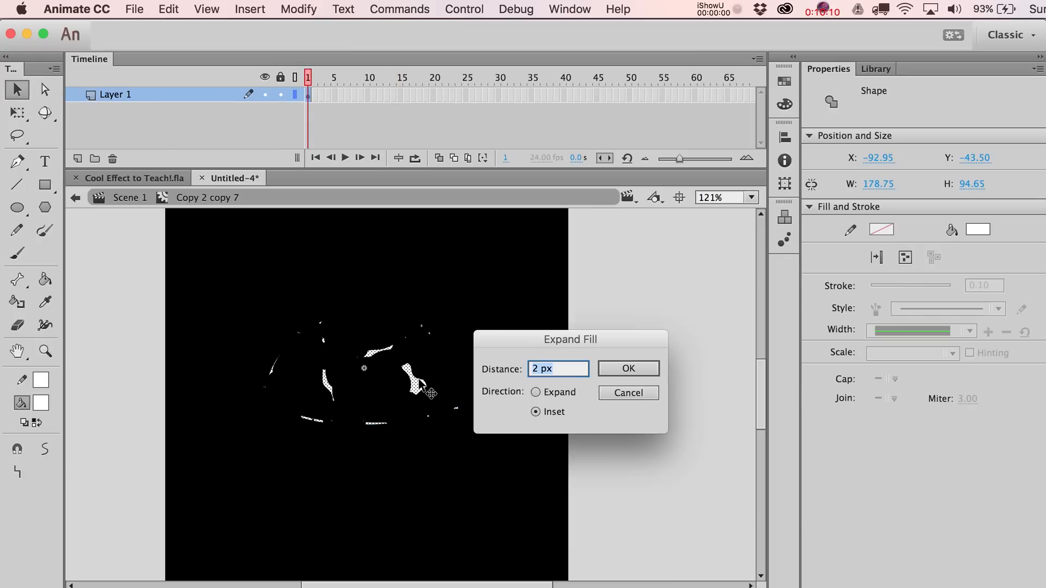
pyautogui.press('Return')
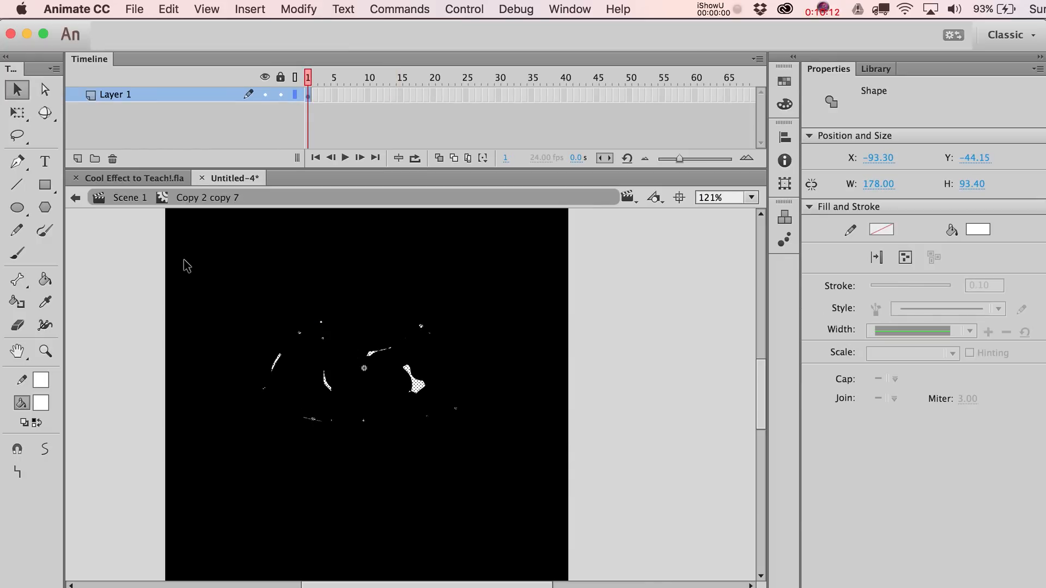
pyautogui.press('super+z')
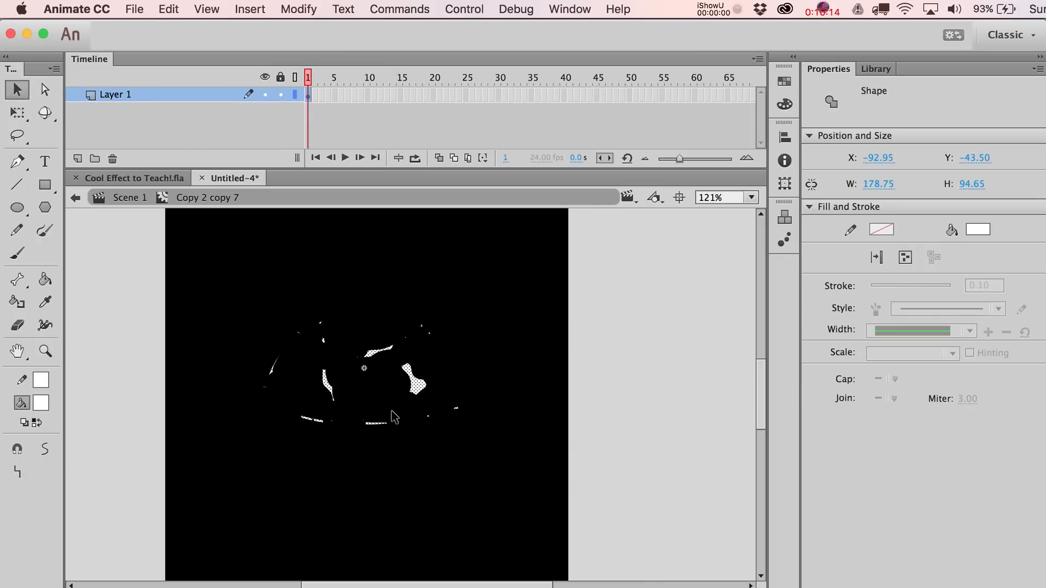
# Step: Inset the fill of the frame 14 fragments by 1 px with Expand Fill
pyautogui.press('super+shift+e')
pyautogui.write('1')
pyautogui.press('Return')
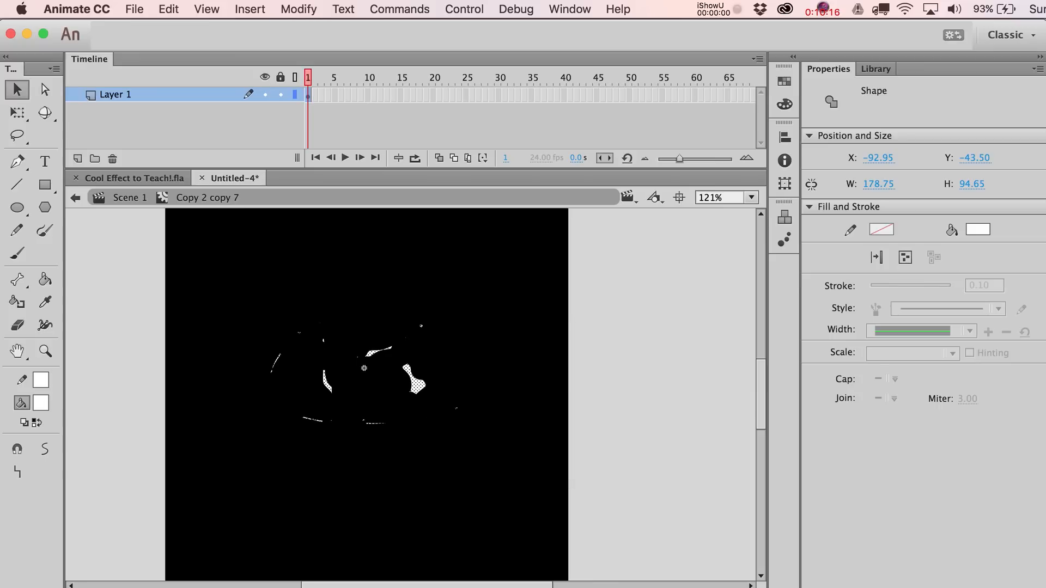
pyautogui.click(376, 286)
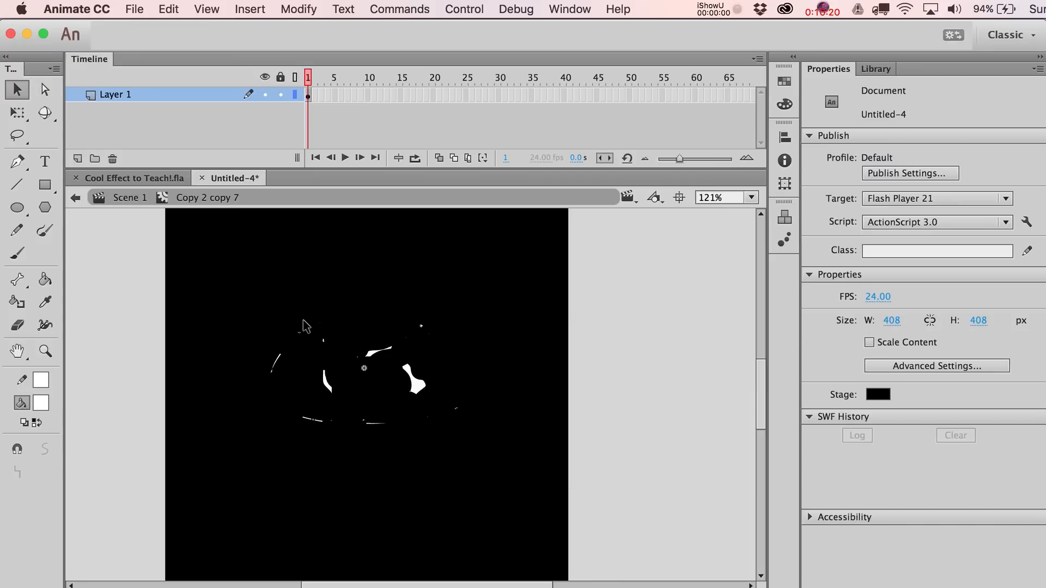
# Step: Delete the stray specks around the right side and upper middle of the frame 14 fragments
pyautogui.click(363, 371)
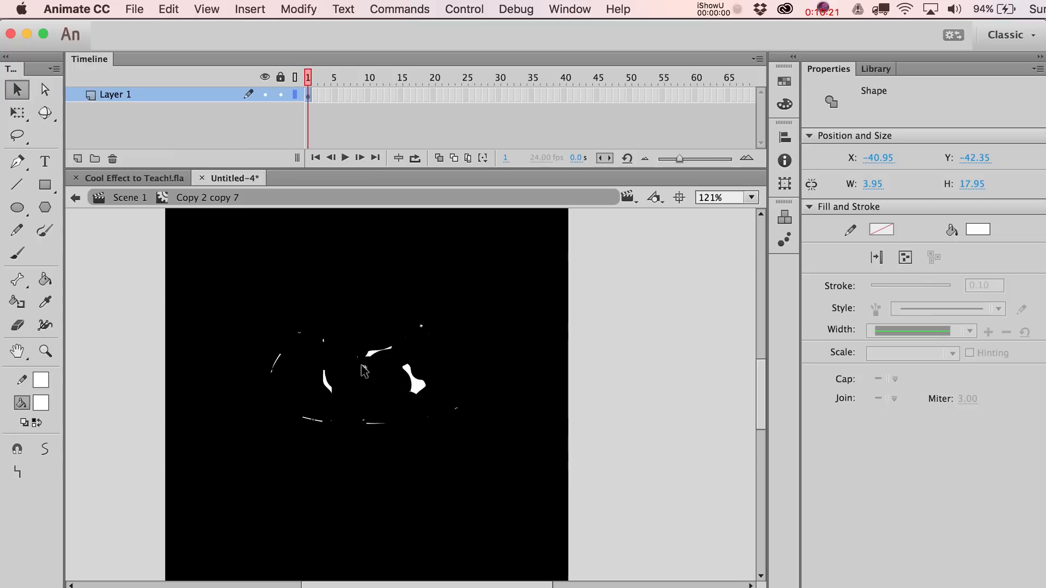
pyautogui.click(493, 392)
pyautogui.click(426, 423)
pyautogui.click(458, 352)
pyautogui.moveTo(439, 339); pyautogui.dragTo(414, 341)
pyautogui.press('Delete')
pyautogui.press('Delete')
pyautogui.moveTo(349, 339); pyautogui.dragTo(360, 366)
pyautogui.press('Delete')
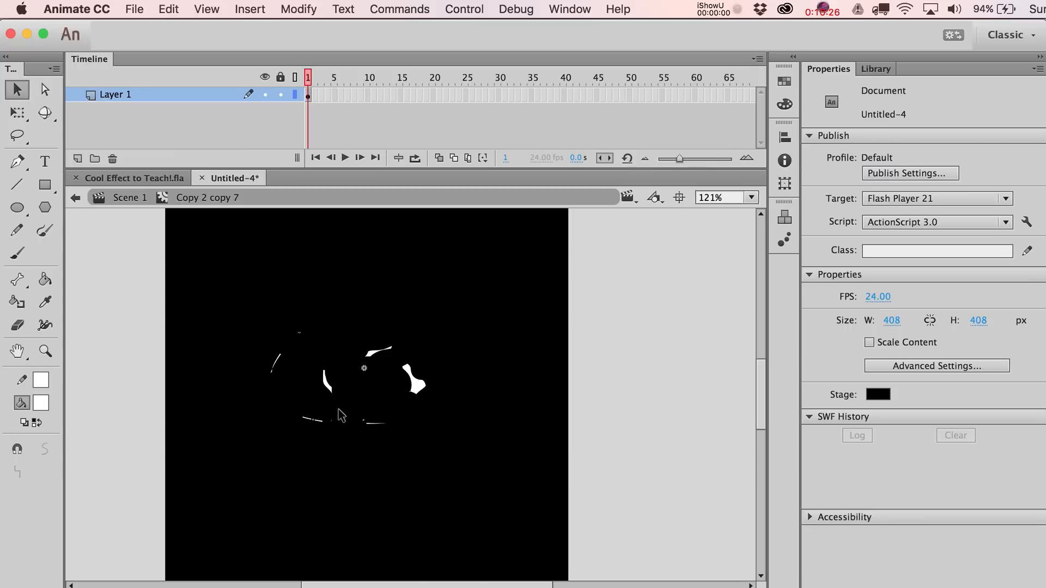
# Step: Delete the remaining specks at the upper left and along the lower edge, and return to Scene 1
pyautogui.moveTo(330, 412); pyautogui.dragTo(336, 432)
pyautogui.press('Delete')
pyautogui.moveTo(309, 323); pyautogui.dragTo(291, 343)
pyautogui.press('Delete')
pyautogui.moveTo(353, 408); pyautogui.dragTo(314, 404)
pyautogui.press('Delete')
pyautogui.press('Delete')
pyautogui.click(128, 198)
# Step: Insert a Layer 1 keyframe at frame 15, duplicate the fragments' symbol and open the copy for editing
pyautogui.click(402, 99)
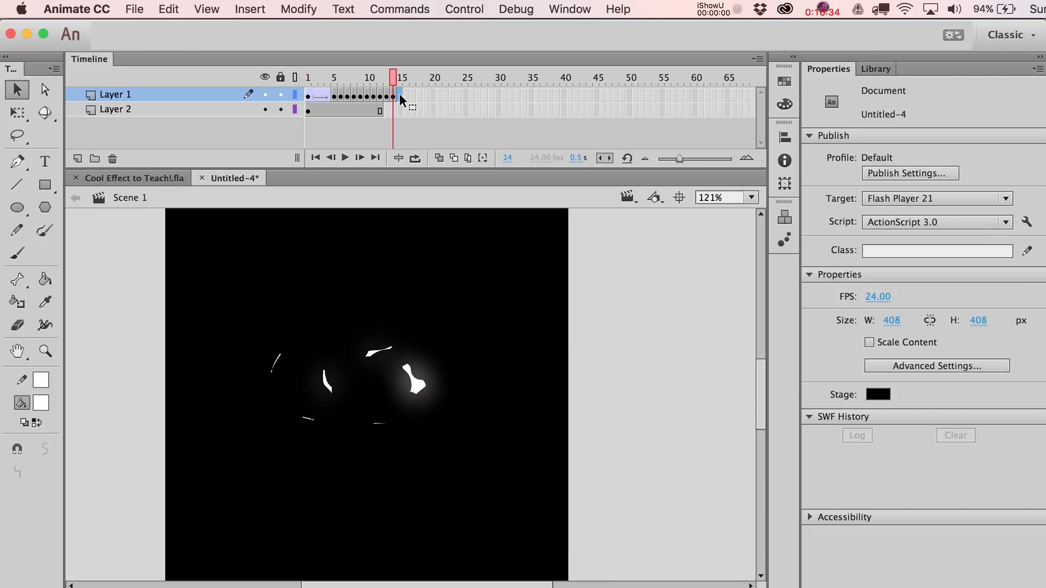
pyautogui.press('F6')
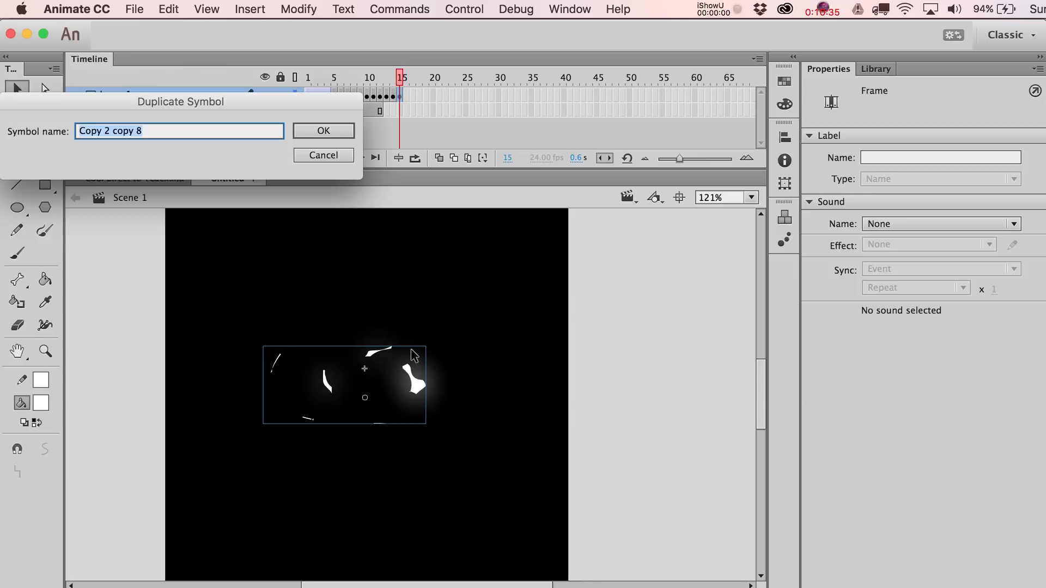
pyautogui.press('Return')
pyautogui.doubleClick(426, 399)
# Step: Delete the thin lower and far-left slivers in the frame 15 symbol and select the three remaining fragments
pyautogui.moveTo(250, 484); pyautogui.dragTo(404, 405)
pyautogui.press('Delete')
pyautogui.moveTo(355, 332); pyautogui.dragTo(357, 364)
pyautogui.moveTo(244, 335); pyautogui.dragTo(293, 385)
pyautogui.press('Delete')
pyautogui.moveTo(281, 305); pyautogui.dragTo(465, 452)
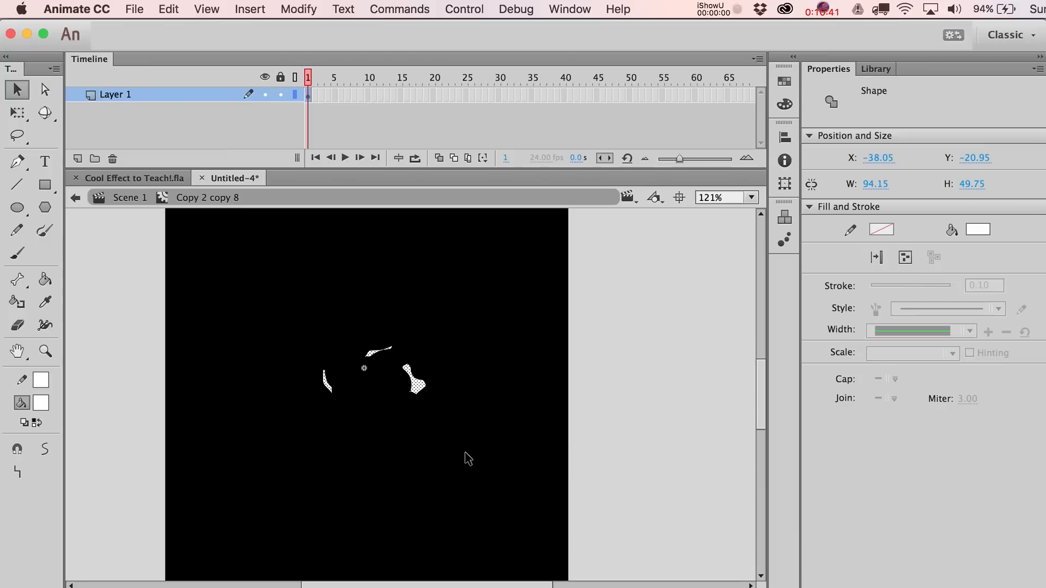
# Step: Try to inset the fill of the three selected fragments by 2 px
pyautogui.press('super+shift+e')
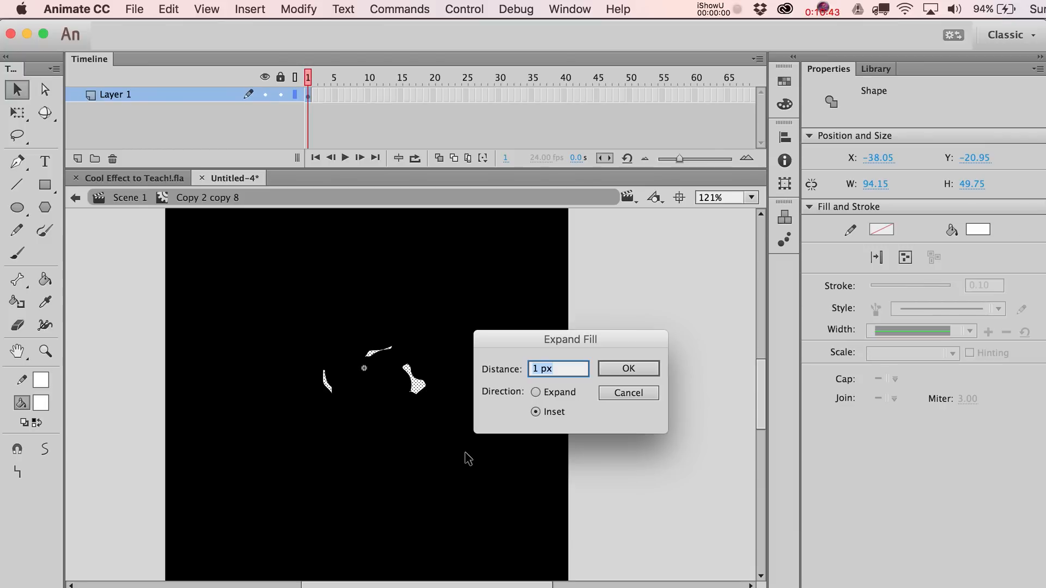
pyautogui.write('2')
pyautogui.press('Return')
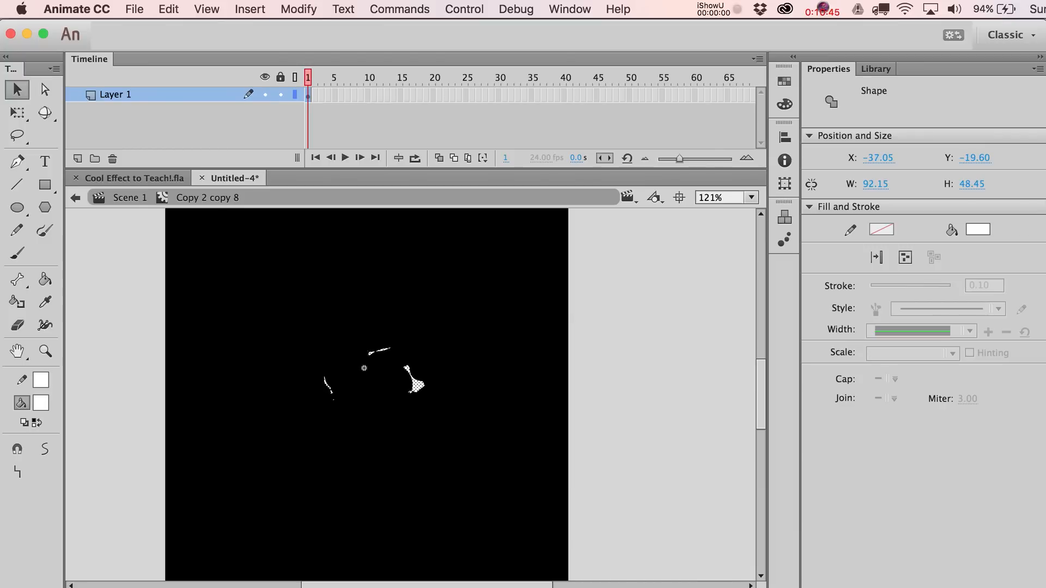
pyautogui.press('super+z')
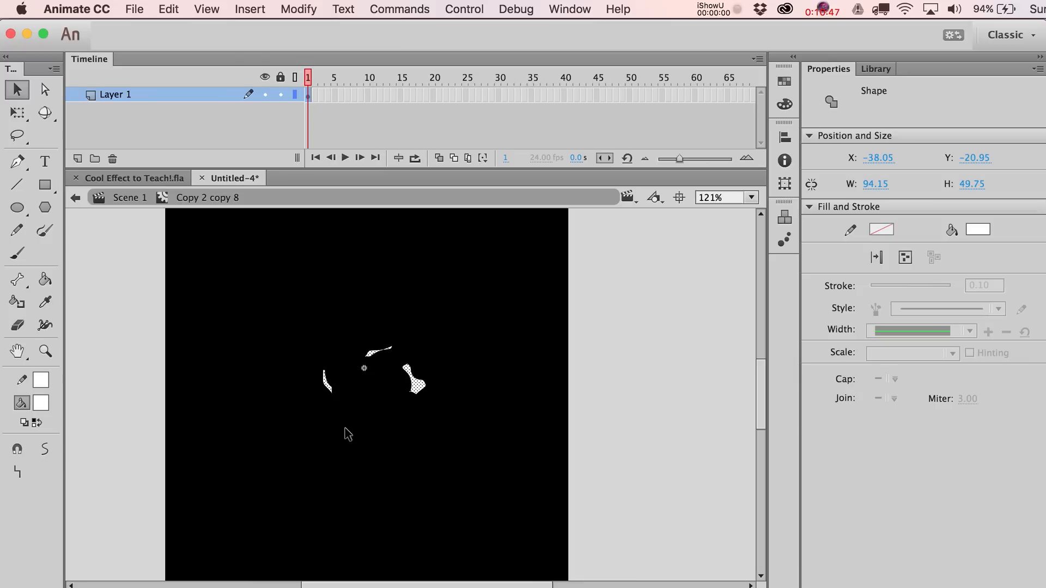
# Step: Inset the fill of the three frame 15 fragments by 1 px
pyautogui.press('super+shift+e')
pyautogui.write('1')
pyautogui.press('Return')
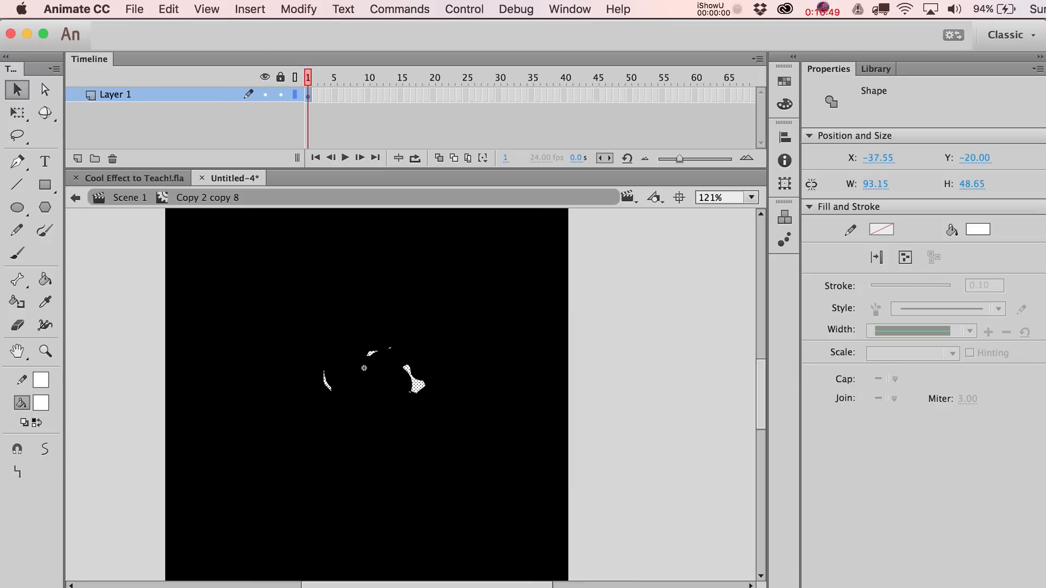
# Step: Trim away the lower tips and stray specks of the left and right fragments in the frame 15 symbol
pyautogui.click(417, 422)
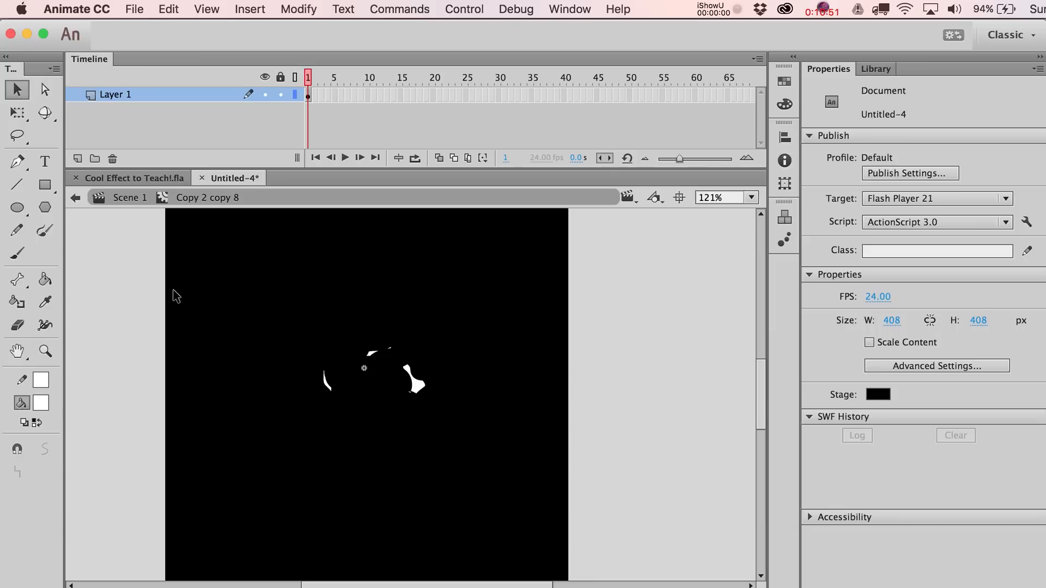
pyautogui.click(45, 351)
pyautogui.moveTo(309, 341); pyautogui.dragTo(480, 446)
pyautogui.press('v')
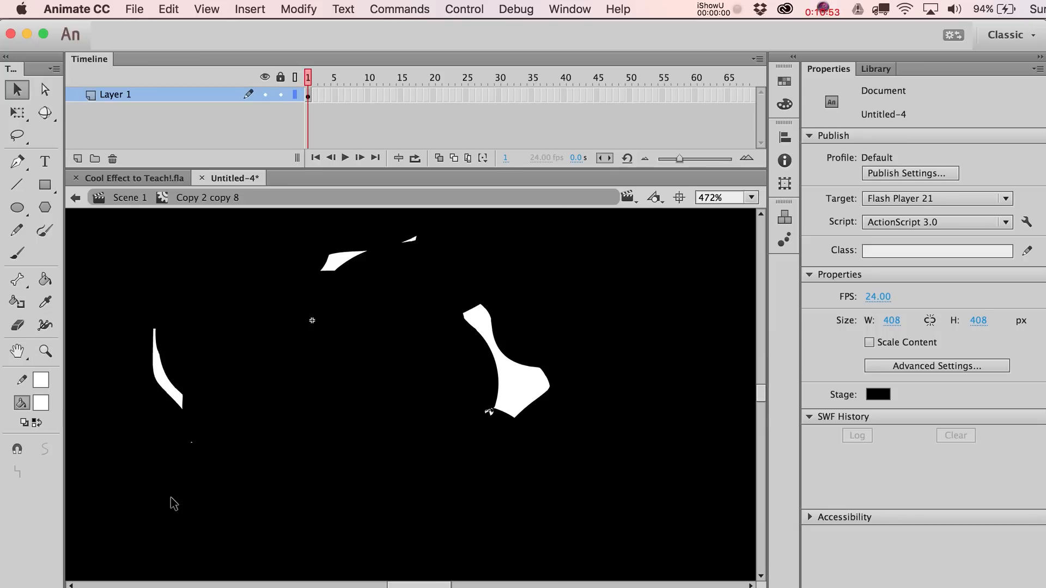
pyautogui.moveTo(113, 513); pyautogui.dragTo(250, 392)
pyautogui.press('Delete')
pyautogui.moveTo(454, 459); pyautogui.dragTo(568, 388)
pyautogui.press('Delete')
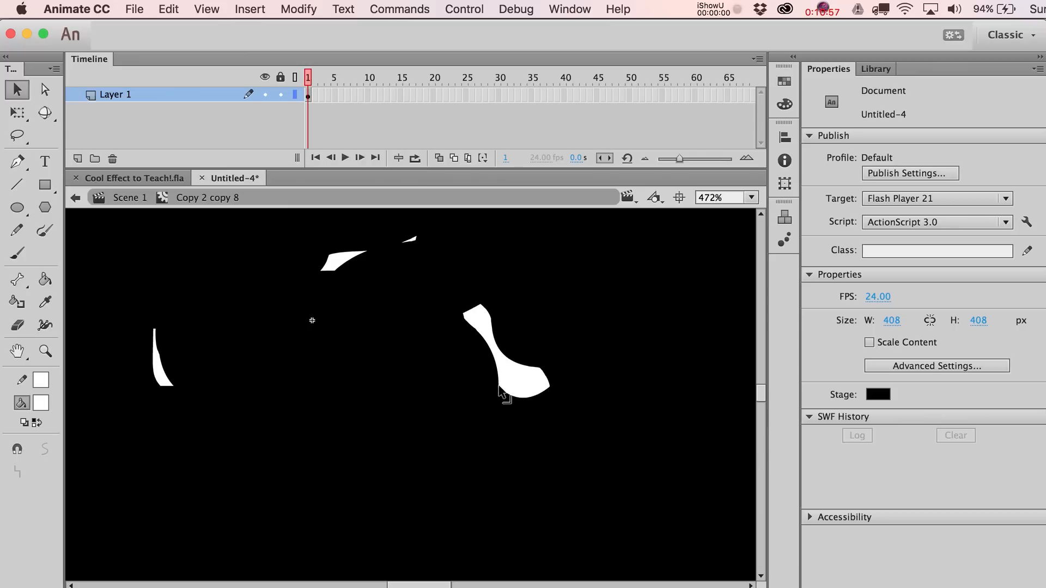
# Step: Split the right fragment in two by bending its edge across the narrow middle, and return to Scene 1
pyautogui.moveTo(504, 365); pyautogui.dragTo(508, 362)
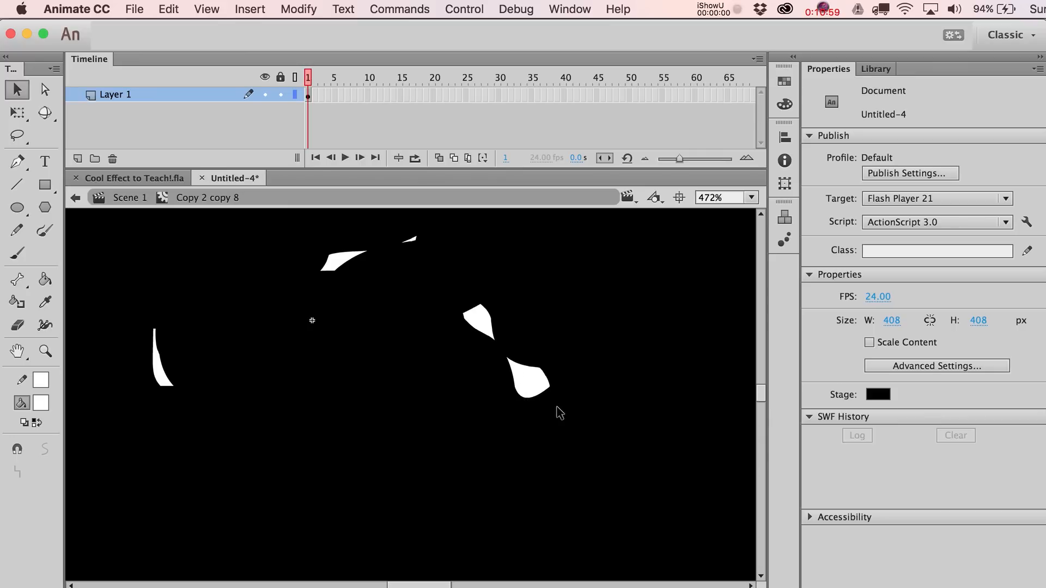
pyautogui.press('super+1')
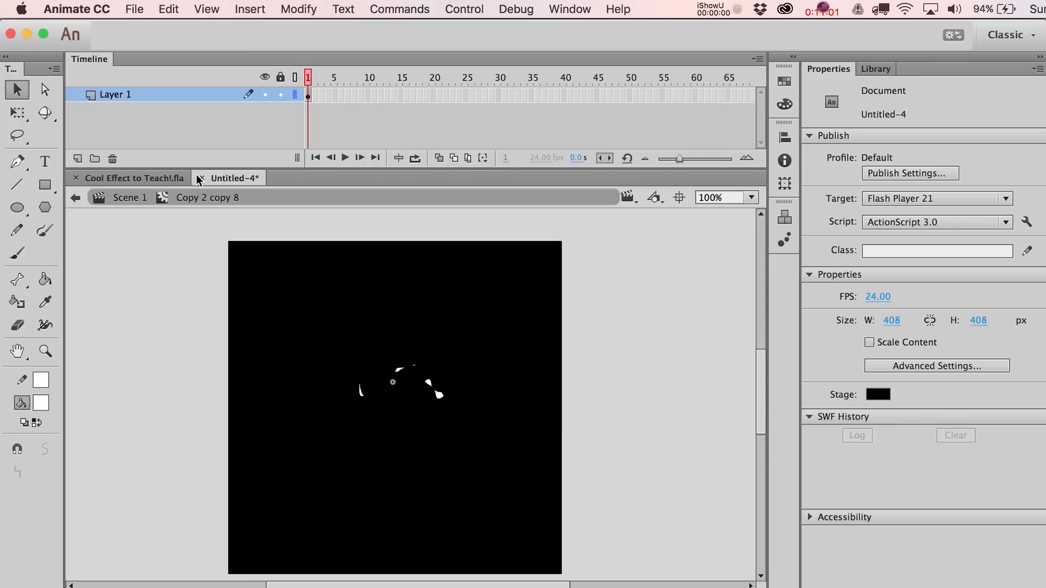
pyautogui.click(131, 198)
# Step: Insert a Layer 1 keyframe at frame 16, duplicate the fragments' symbol and open the copy for editing
pyautogui.click(406, 95)
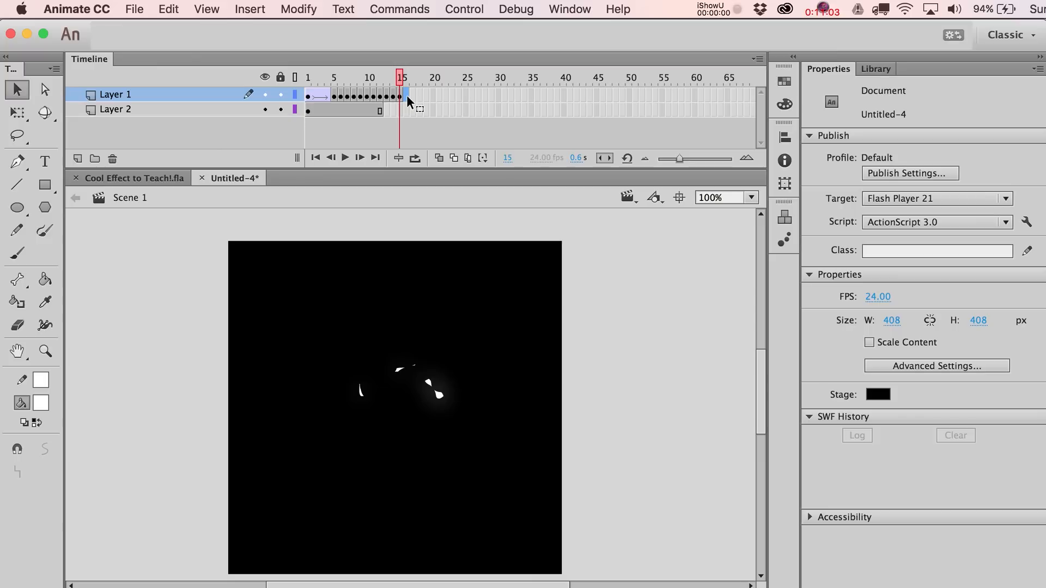
pyautogui.press('F6')
pyautogui.press('super+d')
pyautogui.press('Return')
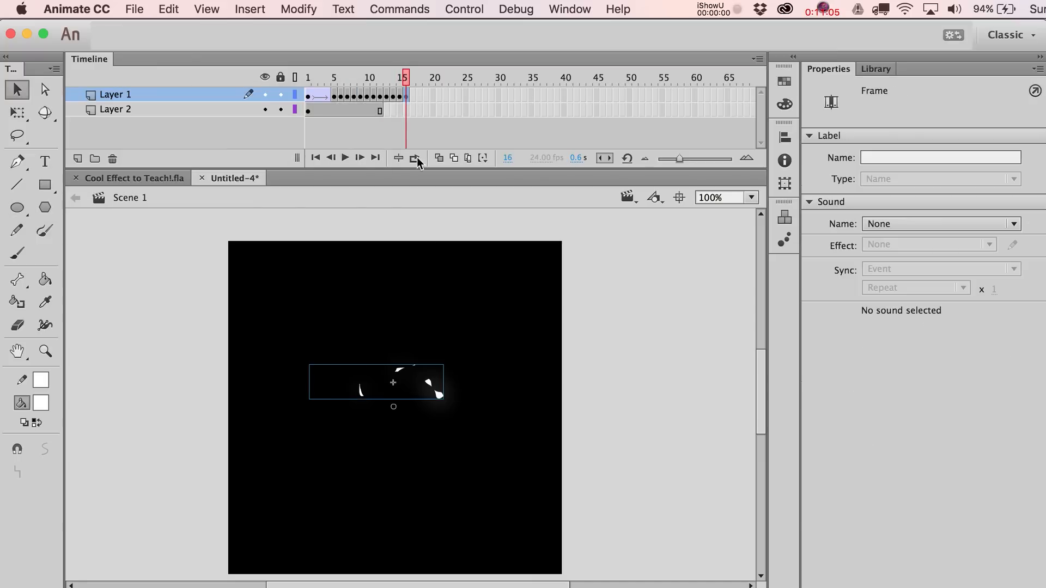
pyautogui.click(406, 384)
pyautogui.doubleClick(404, 380)
# Step: Scale the left sliver in the frame 16 symbol to 50%
pyautogui.moveTo(328, 348); pyautogui.dragTo(381, 421)
pyautogui.press('super+alt+s')
pyautogui.write('50')
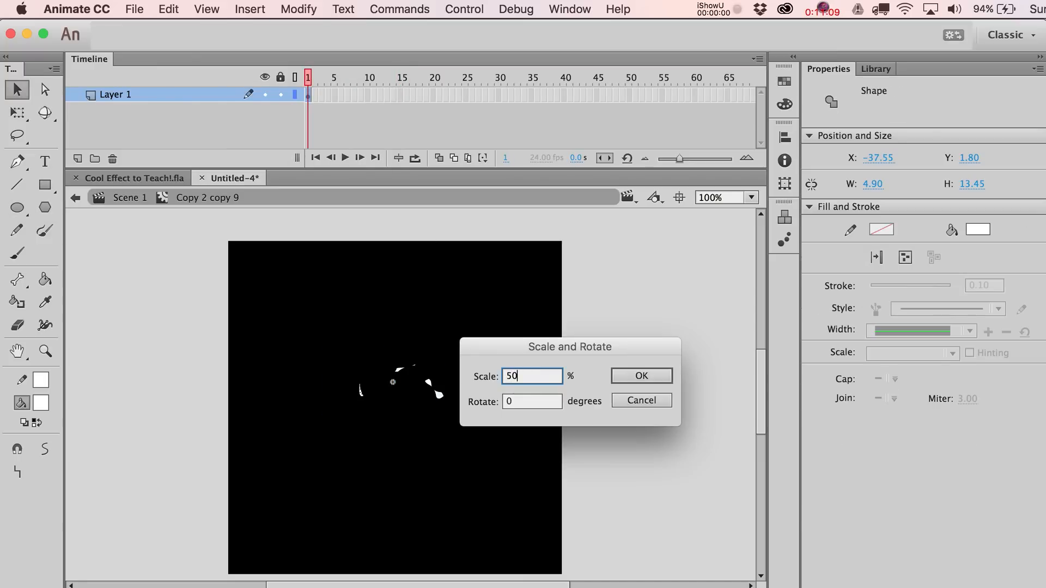
pyautogui.press('Return')
# Step: Inset the fill of the upper fragments in the frame 16 symbol by 1 px
pyautogui.moveTo(376, 337); pyautogui.dragTo(422, 378)
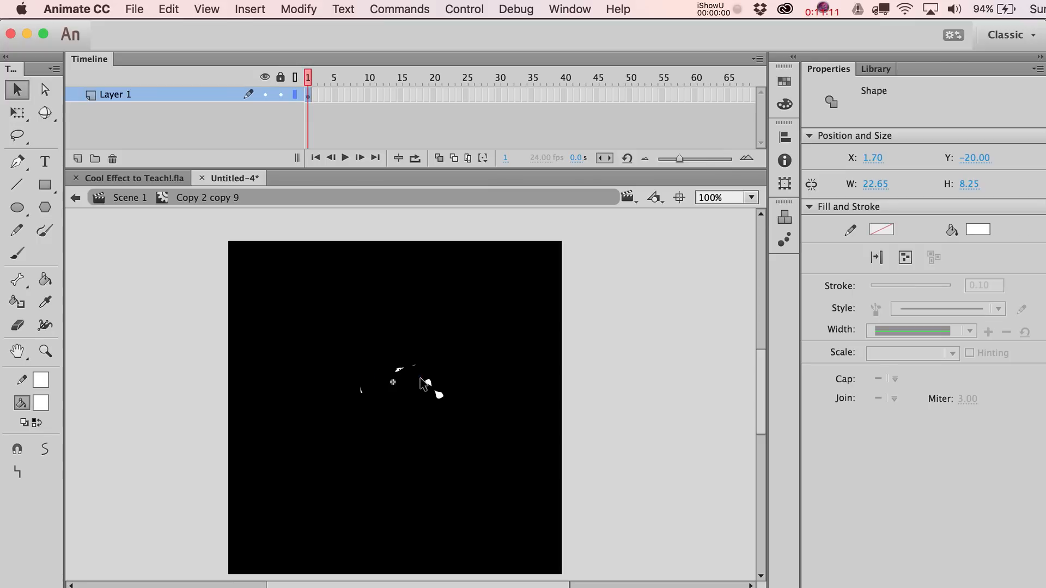
pyautogui.press('super+alt+e')
pyautogui.press('Return')
# Step: Inset the fill of the two right fragments by 1 px twice and return to Scene 1
pyautogui.moveTo(413, 358); pyautogui.dragTo(467, 418)
pyautogui.press('super+alt+e')
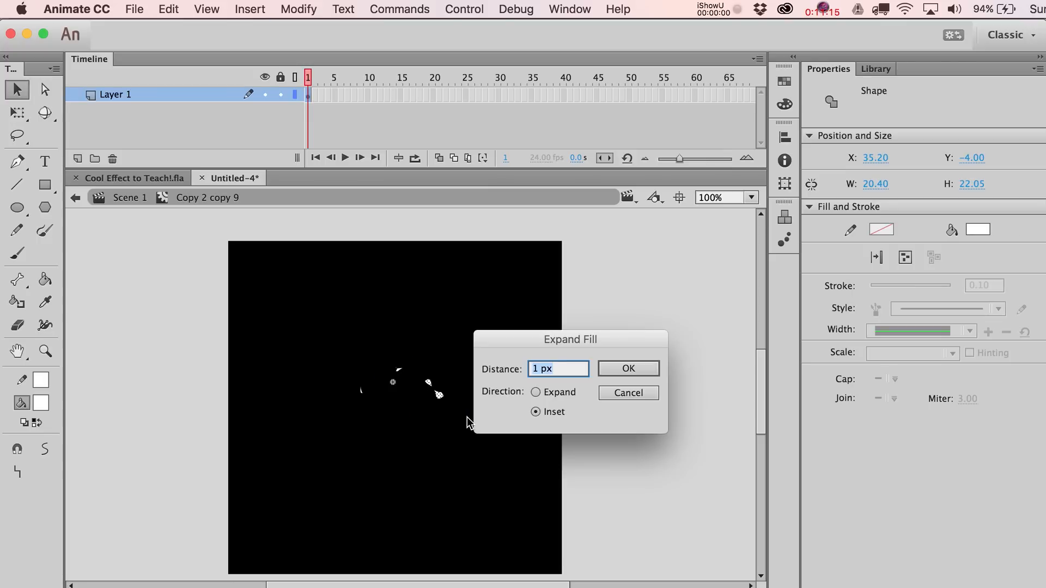
pyautogui.press('Return')
pyautogui.press('super+alt+e')
pyautogui.press('Return')
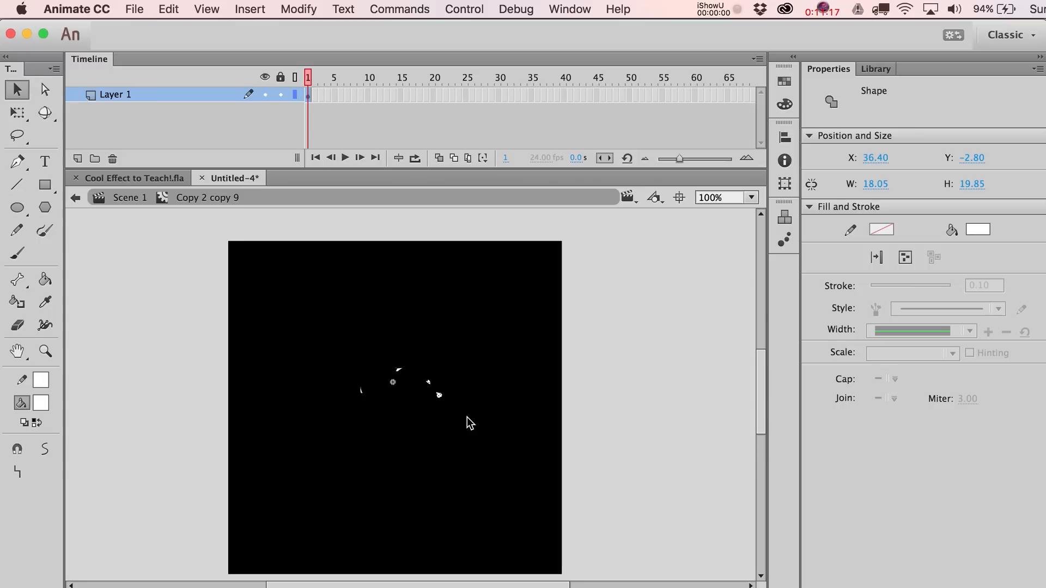
pyautogui.doubleClick(148, 207)
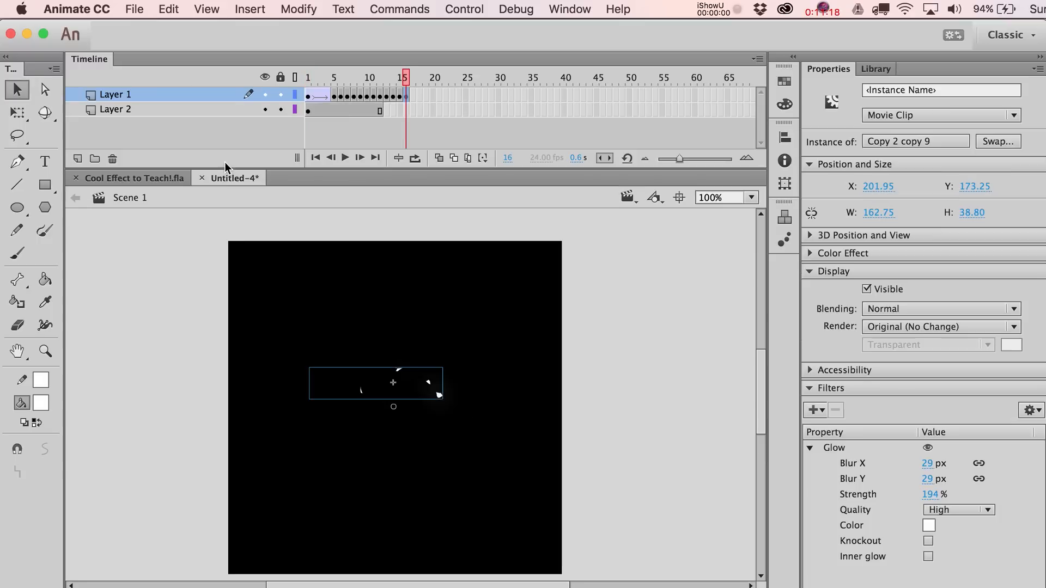
# Step: Extend both layers to frame 23 and insert a blank keyframe on Layer 1 at frame 17
pyautogui.click(404, 109)
pyautogui.press('F5')
pyautogui.moveTo(419, 95); pyautogui.dragTo(452, 123)
pyautogui.press('F5')
pyautogui.click(517, 122)
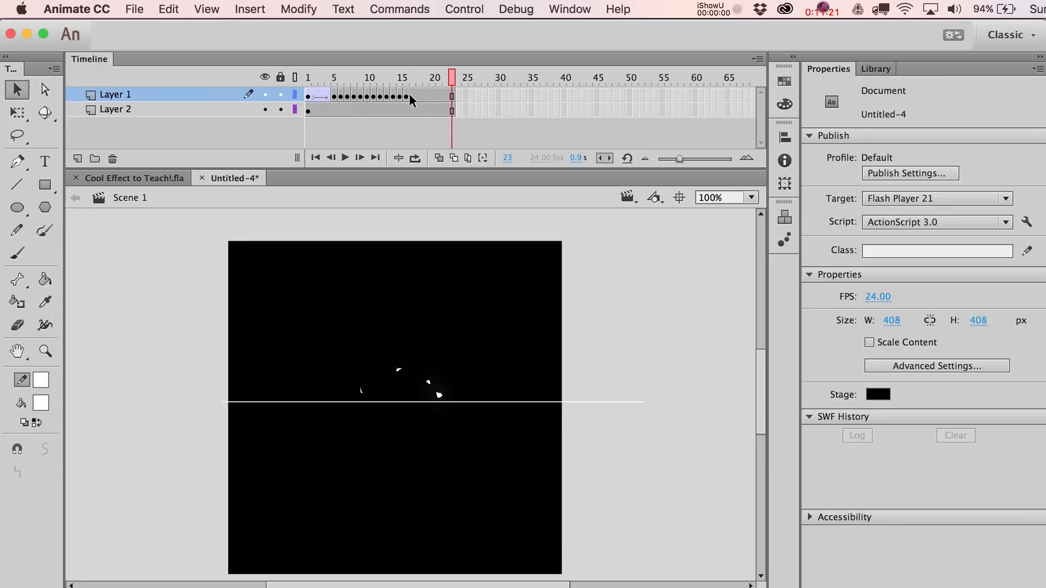
pyautogui.click(410, 94)
pyautogui.press('F7')
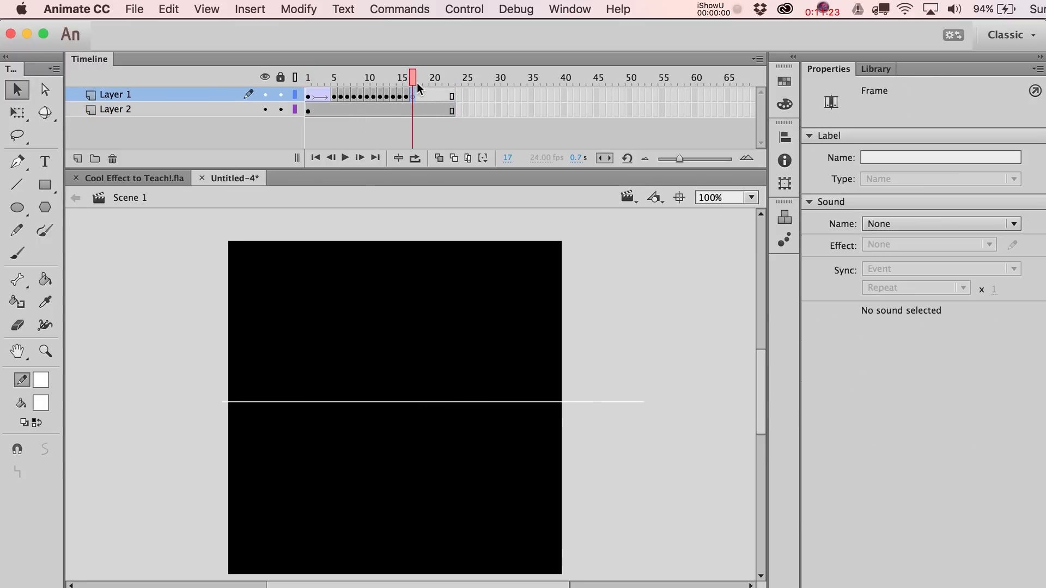
# Step: Play the animation on the timeline, preview it as a test movie and close the preview
pyautogui.press('Return')
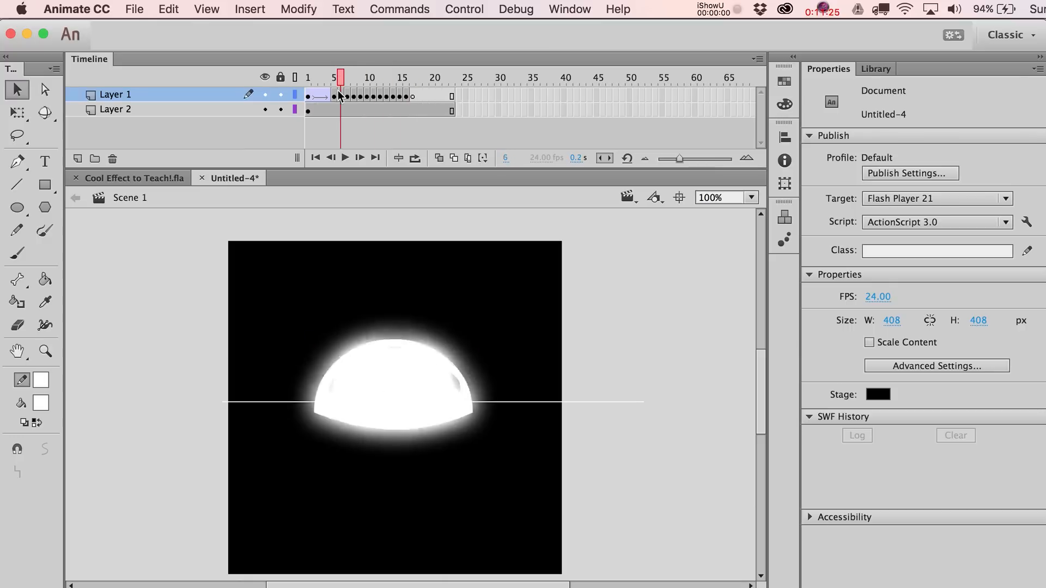
pyautogui.press('super+Return')
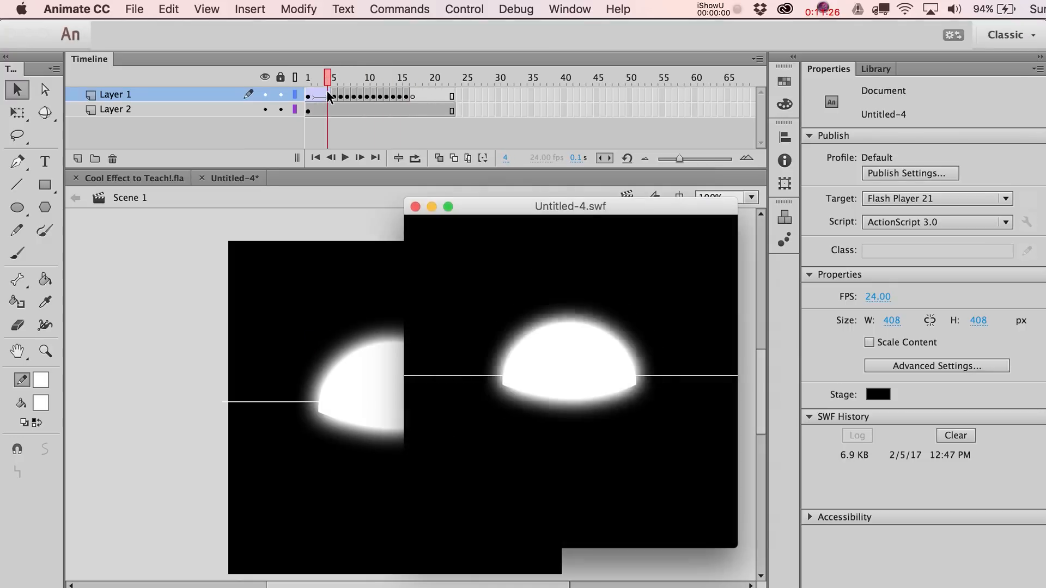
pyautogui.click(415, 207)
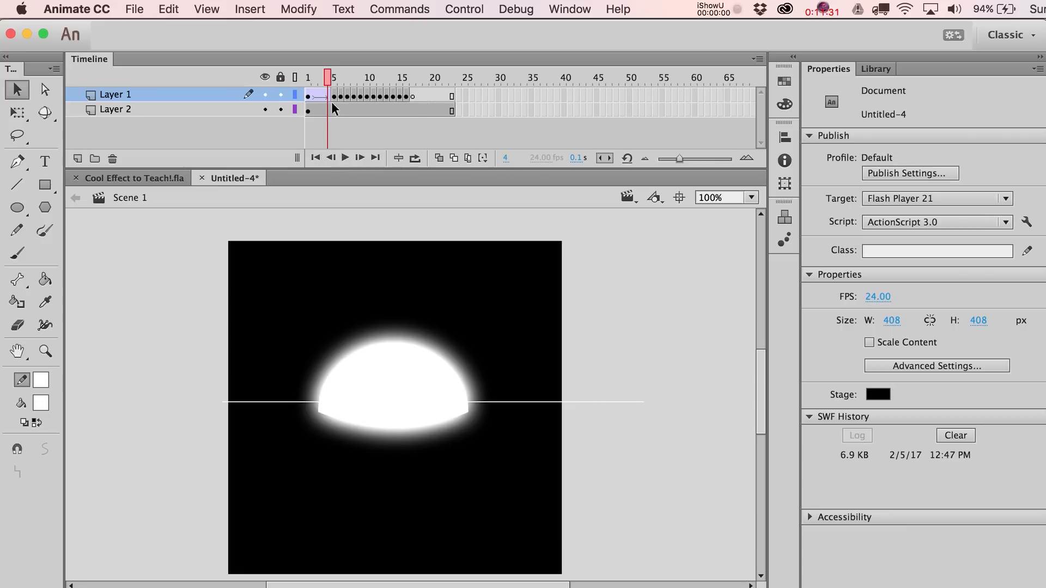
# Step: Recolor the horizontal line on Layer 2 to dark gray and check it in a test movie
pyautogui.click(308, 110)
pyautogui.click(42, 380)
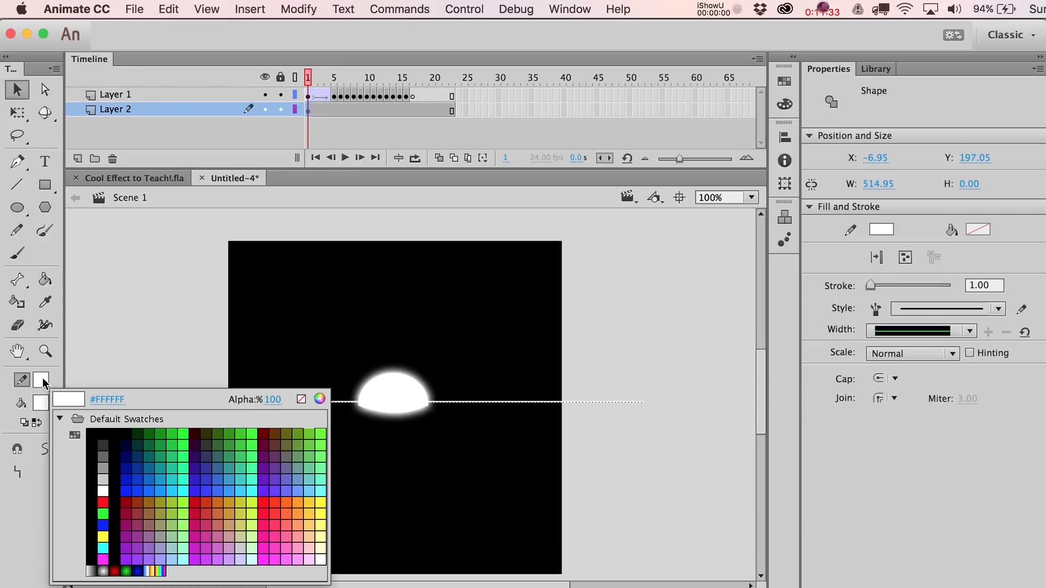
pyautogui.click(104, 452)
pyautogui.click(134, 425)
pyautogui.press('super+Return')
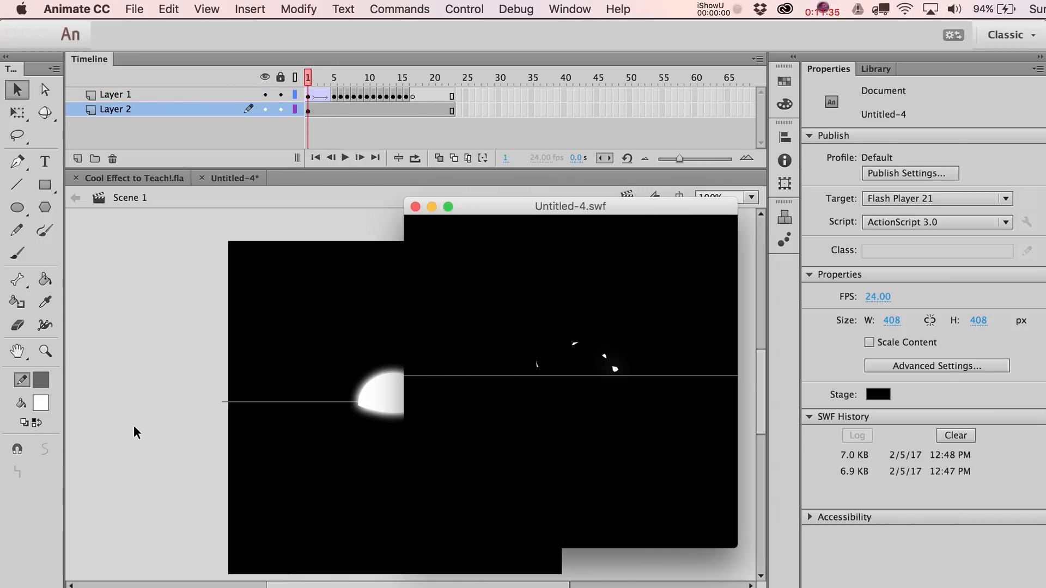
pyautogui.press('super+w')
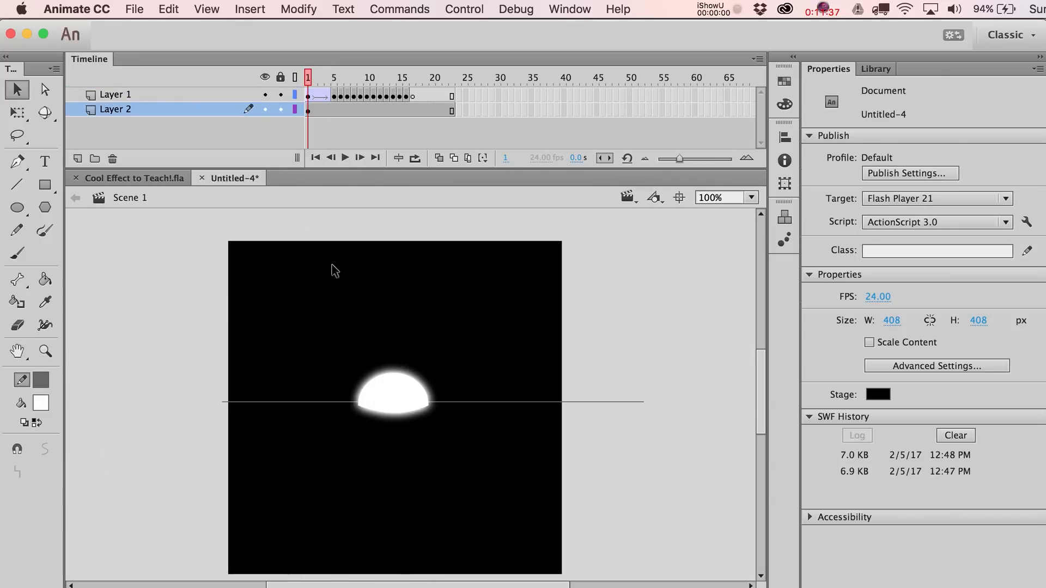
# Step: Add a new layer, move it above Layer 1 and select its frame 5
pyautogui.click(77, 158)
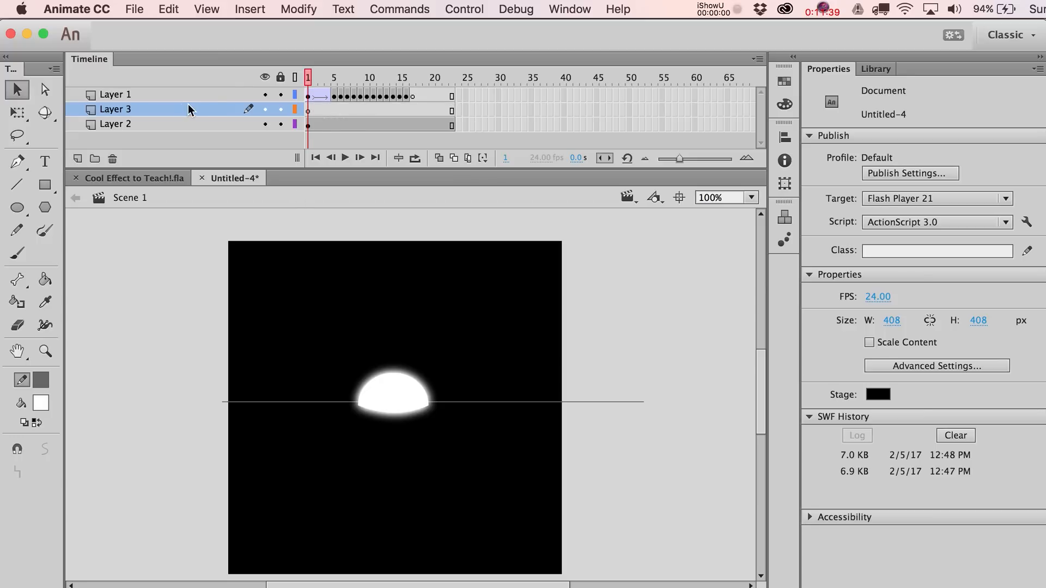
pyautogui.moveTo(187, 109); pyautogui.dragTo(175, 88)
pyautogui.click(337, 96)
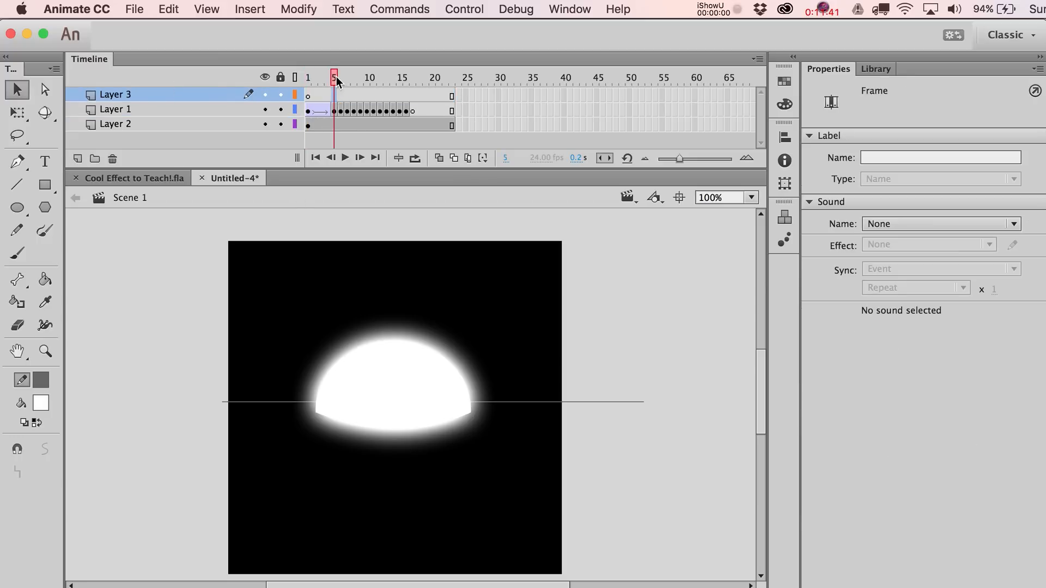
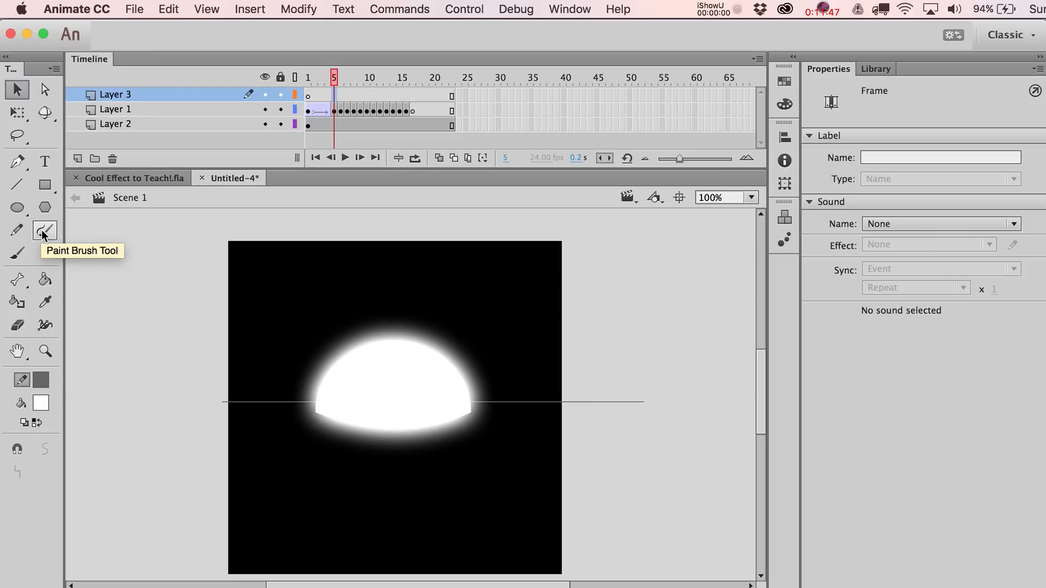
# Step: Insert a blank keyframe at frame 5 of Layer 3 and set the Paint Brush stroke color to white
pyautogui.click(42, 230)
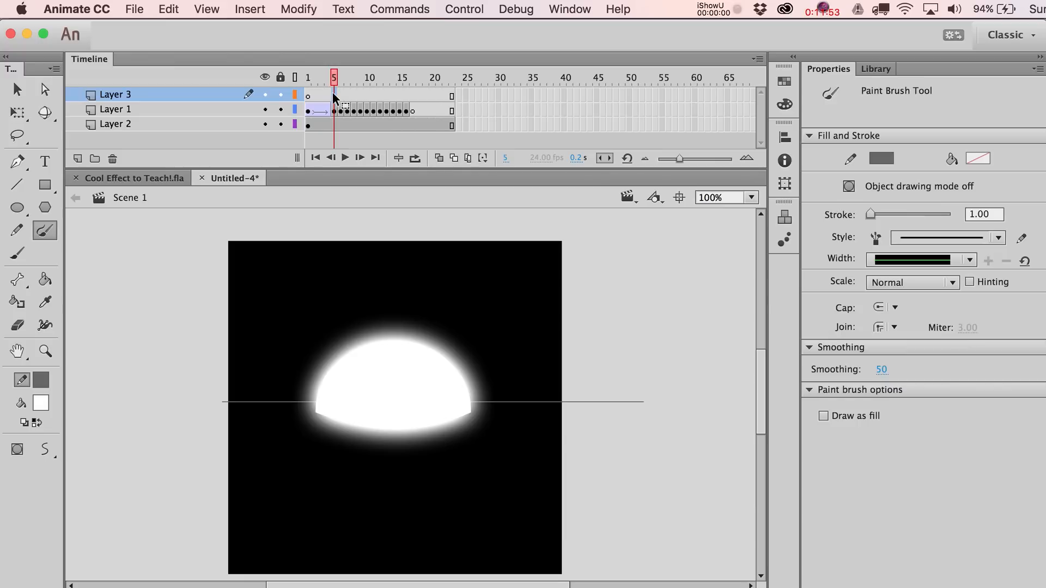
pyautogui.press('F7')
pyautogui.moveTo(323, 389)
pyautogui.mouseDown()
pyautogui.moveTo(376, 333)
pyautogui.moveTo(401, 347)
pyautogui.mouseUp()
pyautogui.press('super+z')
pyautogui.click(41, 380)
pyautogui.click(107, 487)
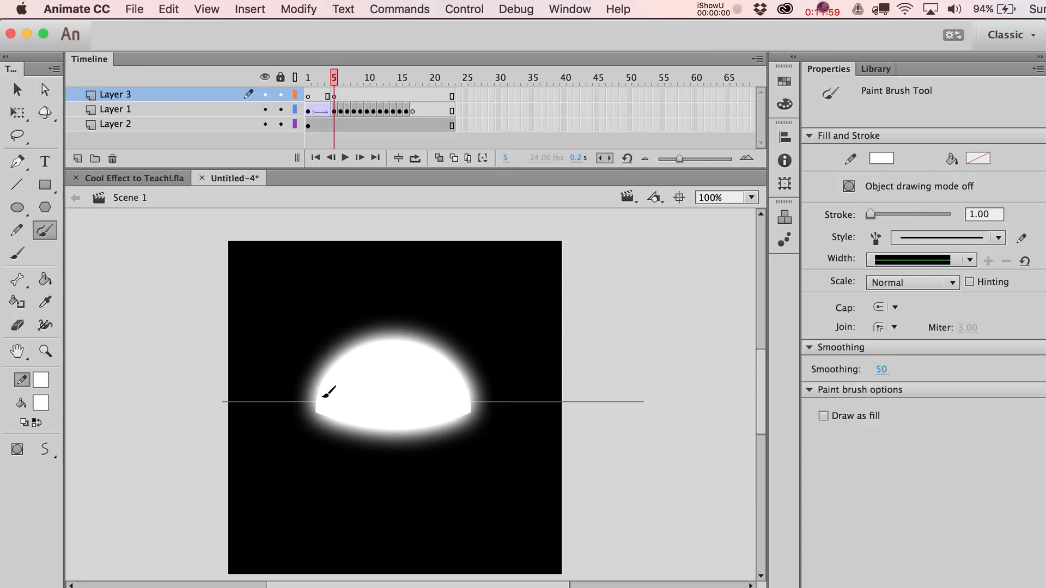
# Step: Paint wavy white strokes around the dome's upper edge on frame 5, about 184 by 98 px, and select them
pyautogui.moveTo(325, 395)
pyautogui.mouseDown()
pyautogui.moveTo(367, 327)
pyautogui.moveTo(435, 352)
pyautogui.mouseUp()
pyautogui.moveTo(472, 404)
pyautogui.mouseDown()
pyautogui.moveTo(464, 376)
pyautogui.moveTo(436, 340)
pyautogui.mouseUp()
pyautogui.press('v')
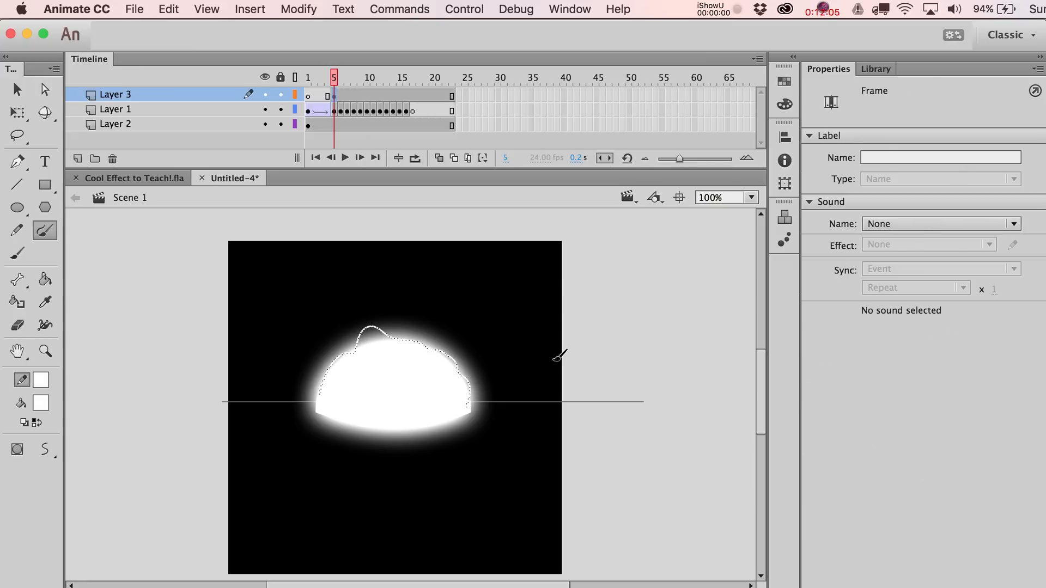
pyautogui.click(439, 348)
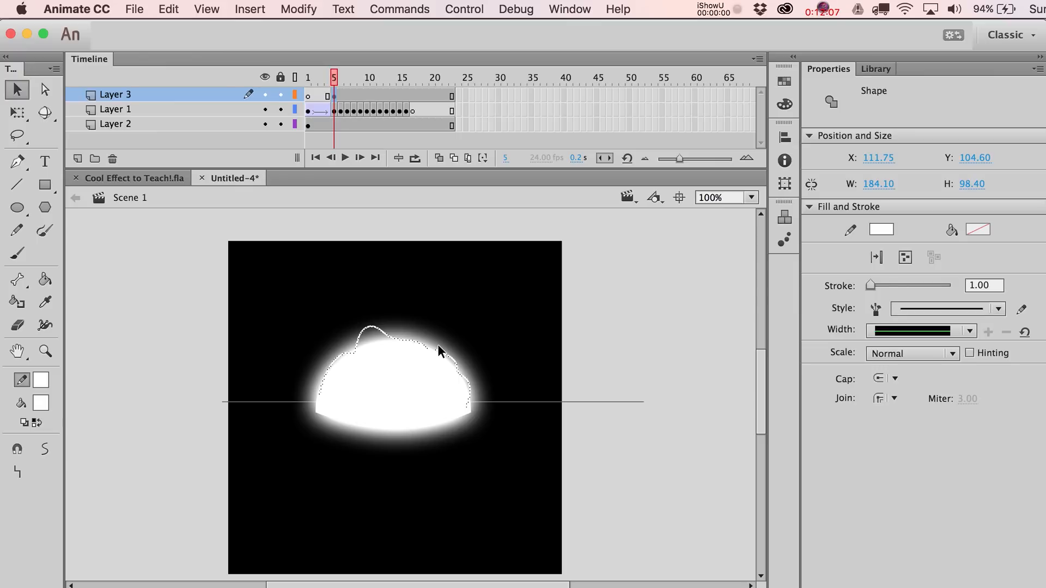
# Step: Try to inset the selected strokes by a distance of 3 with Expand Fill
pyautogui.press('super+shift+e')
pyautogui.write('3')
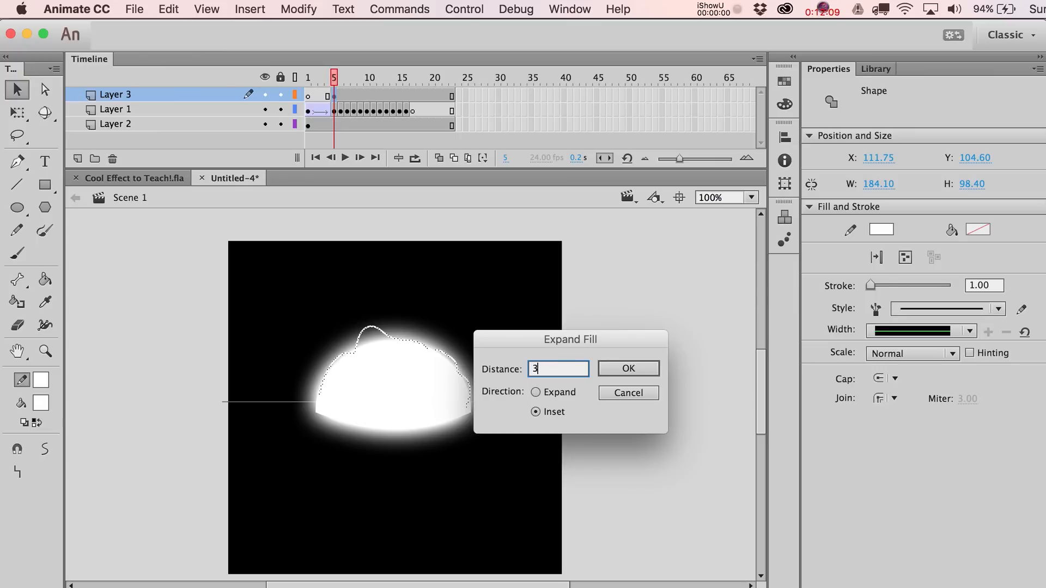
pyautogui.click(632, 368)
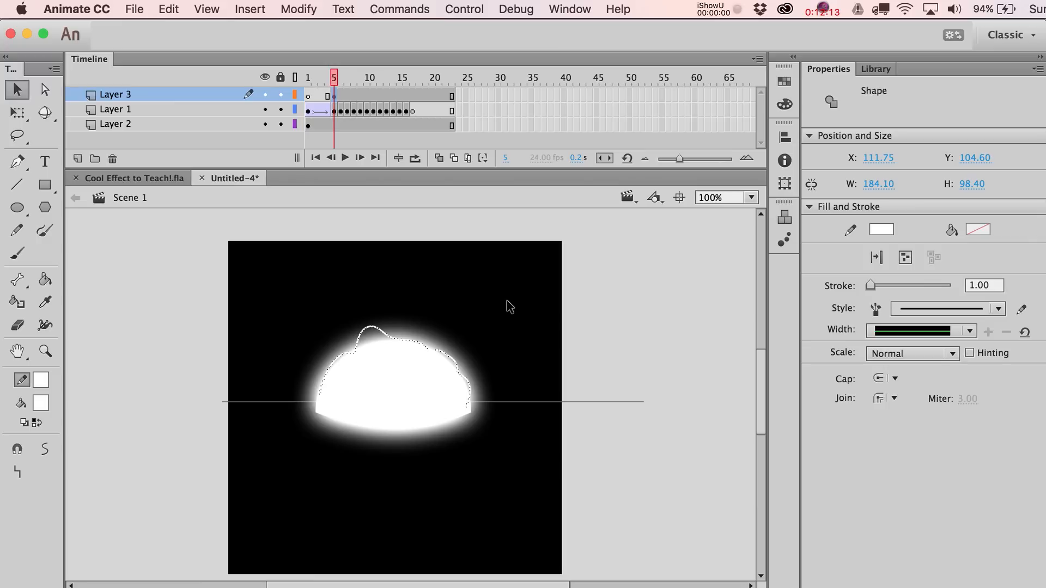
# Step: Convert the selected strokes on frame 5 to a Movie Clip symbol named fdhs
pyautogui.press('F8')
pyautogui.write("'")
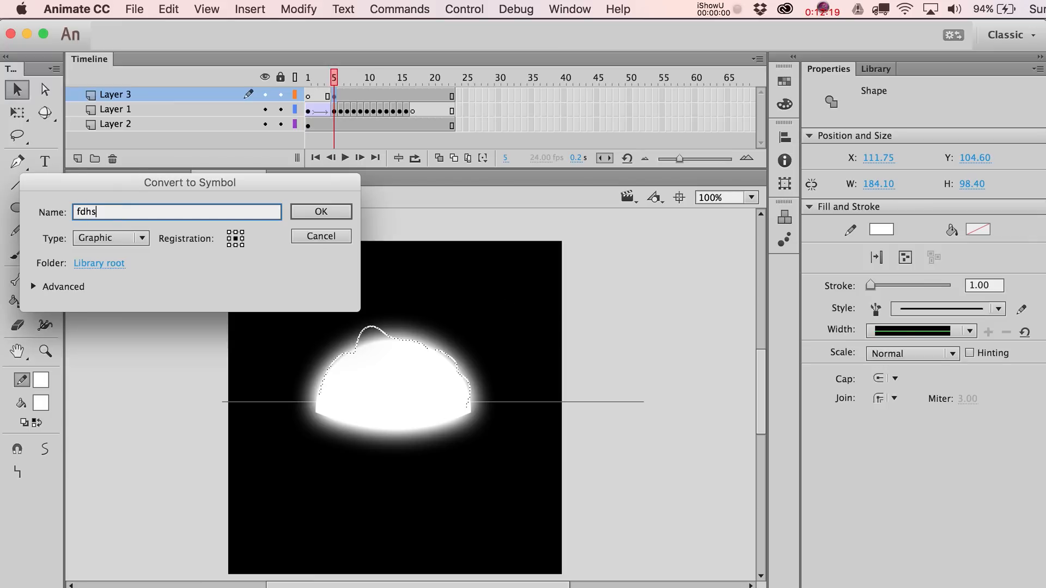
pyautogui.click(139, 238)
pyautogui.click(136, 259)
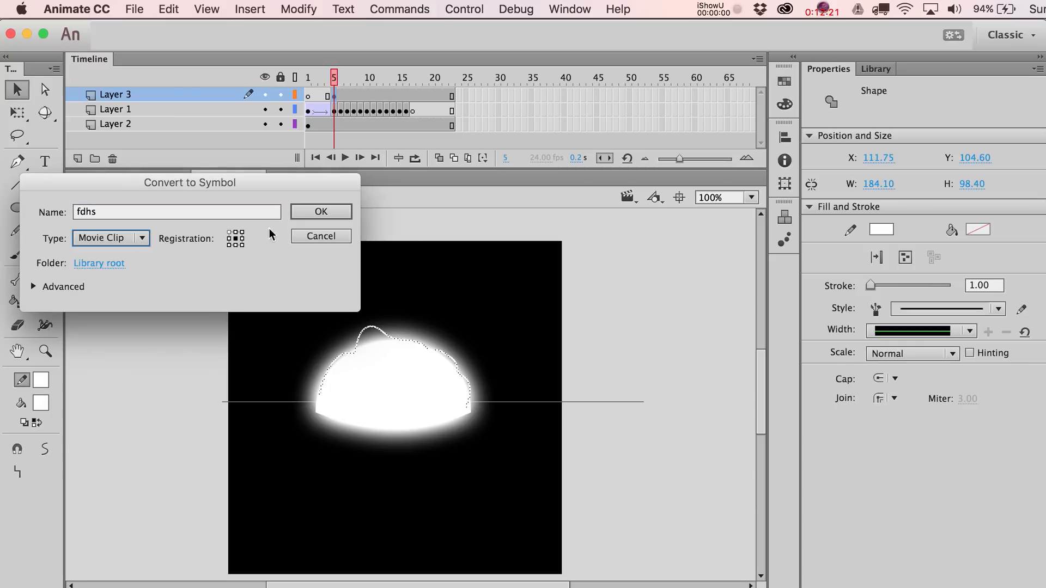
pyautogui.press('Return')
# Step: Add a Glow filter to the fdhs movie clip and make the glow white
pyautogui.click(814, 410)
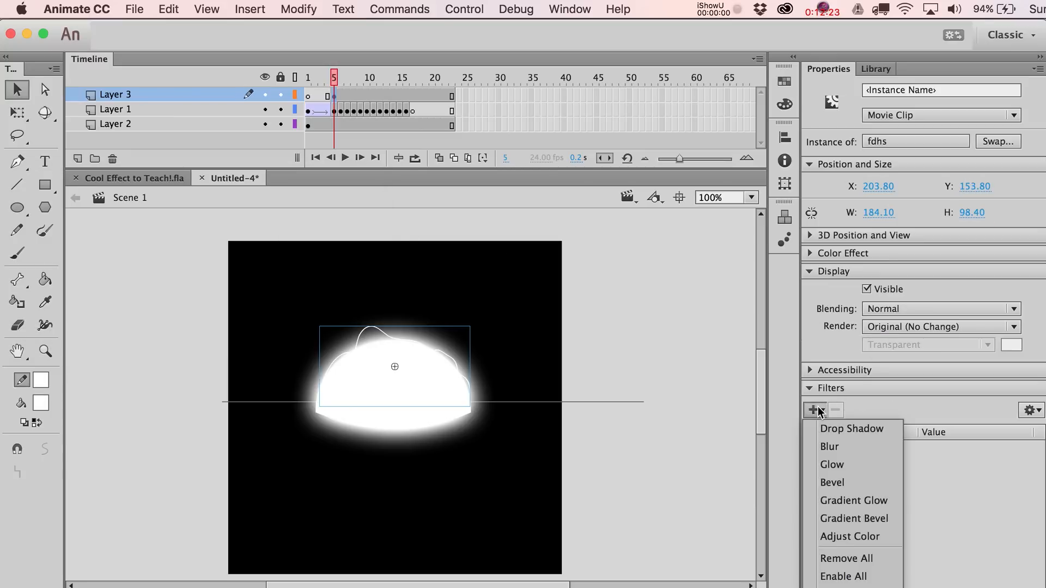
pyautogui.click(849, 466)
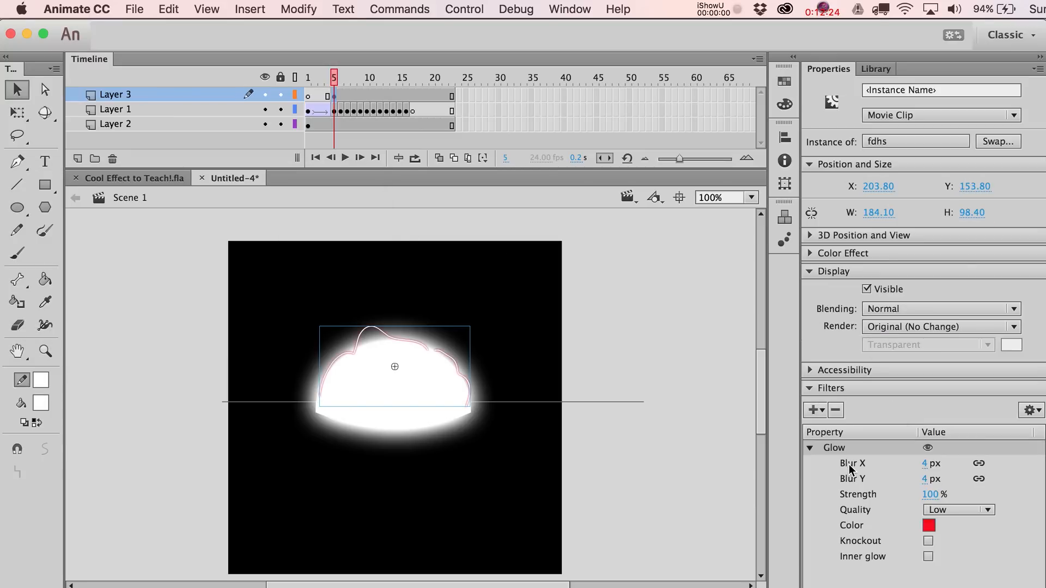
pyautogui.click(929, 526)
pyautogui.click(697, 434)
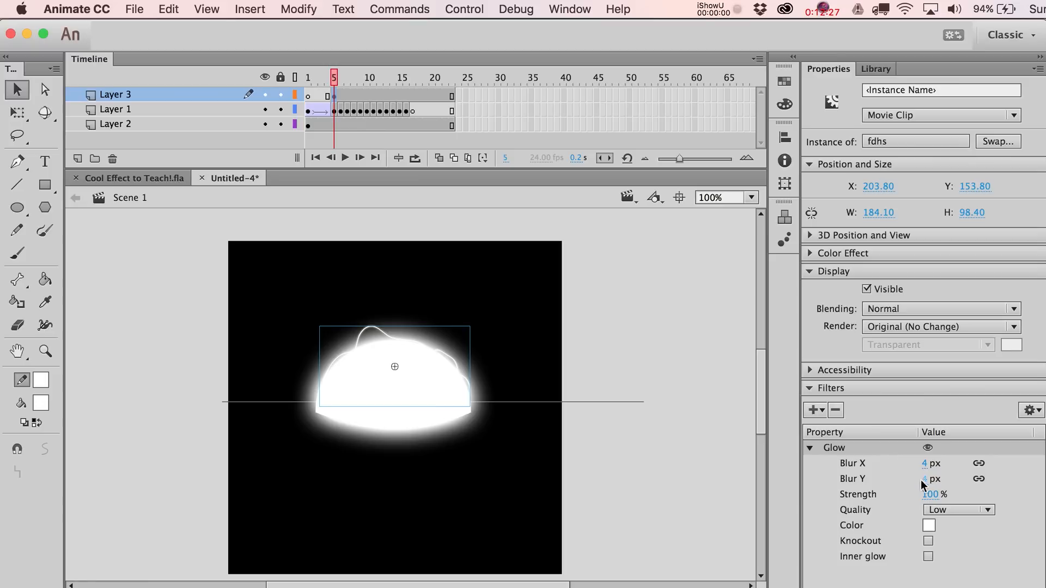
# Step: Set the Glow filter to 375% strength, Medium quality and 6 px blur on both axes
pyautogui.click(947, 510)
pyautogui.click(947, 509)
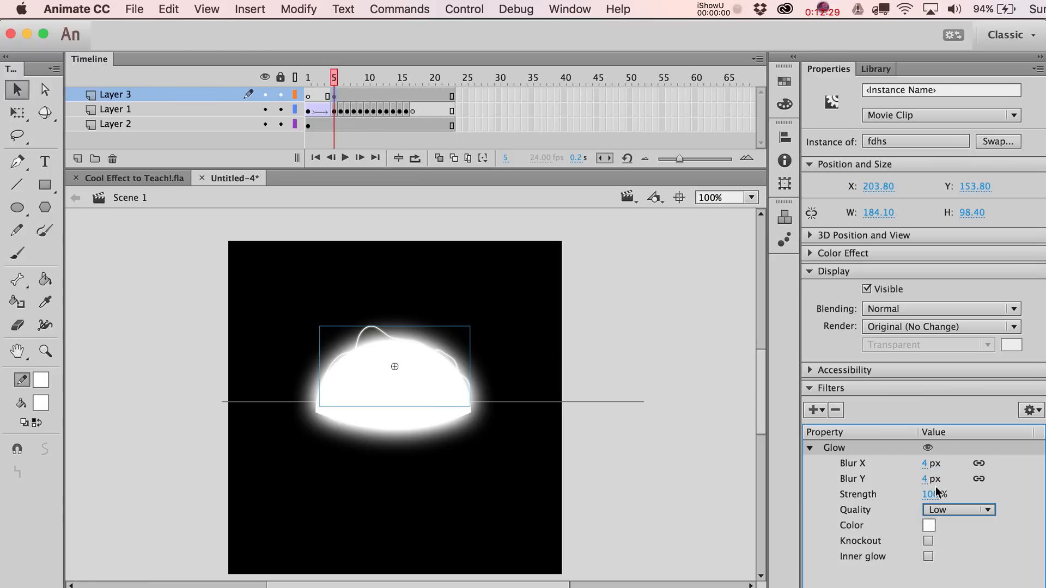
pyautogui.moveTo(933, 495); pyautogui.dragTo(1009, 485)
pyautogui.click(954, 512)
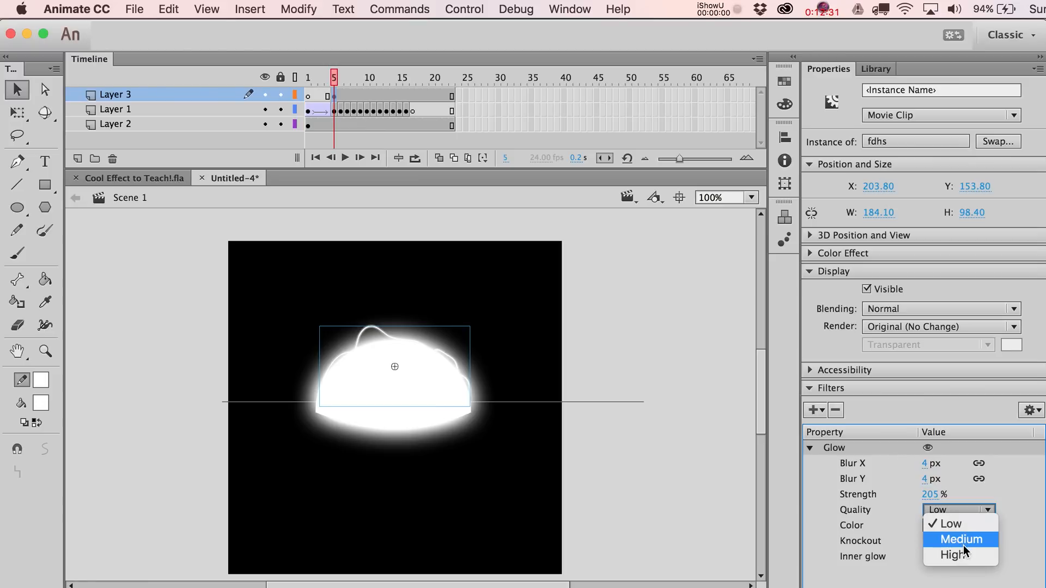
pyautogui.click(963, 545)
pyautogui.click(925, 463)
pyautogui.moveTo(927, 464); pyautogui.dragTo(1045, 487)
pyautogui.click(634, 349)
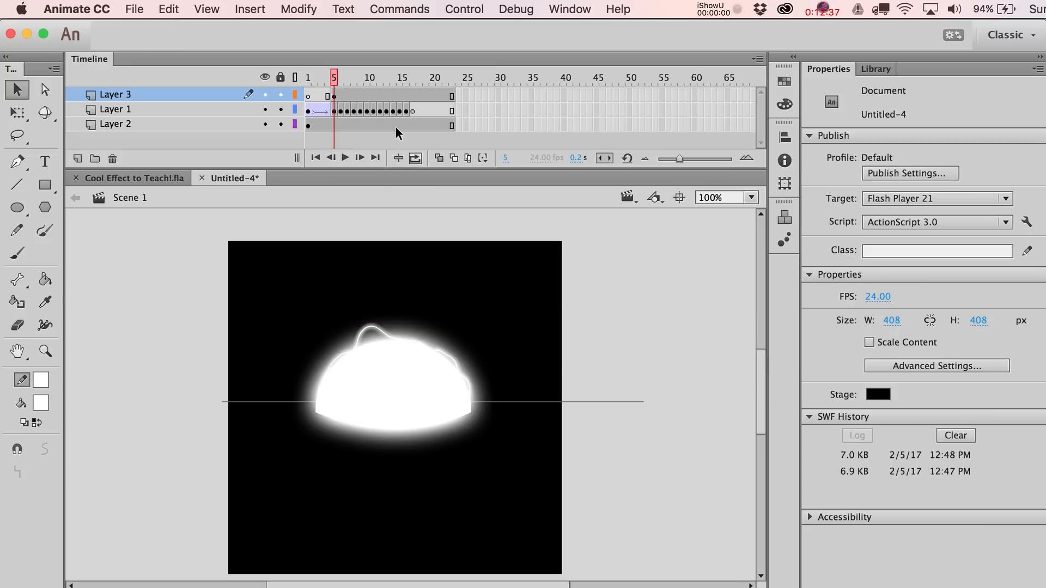
# Step: Insert a blank keyframe at frame 6 of Layer 3 so the glowing strokes end after frame 5
pyautogui.click(333, 95)
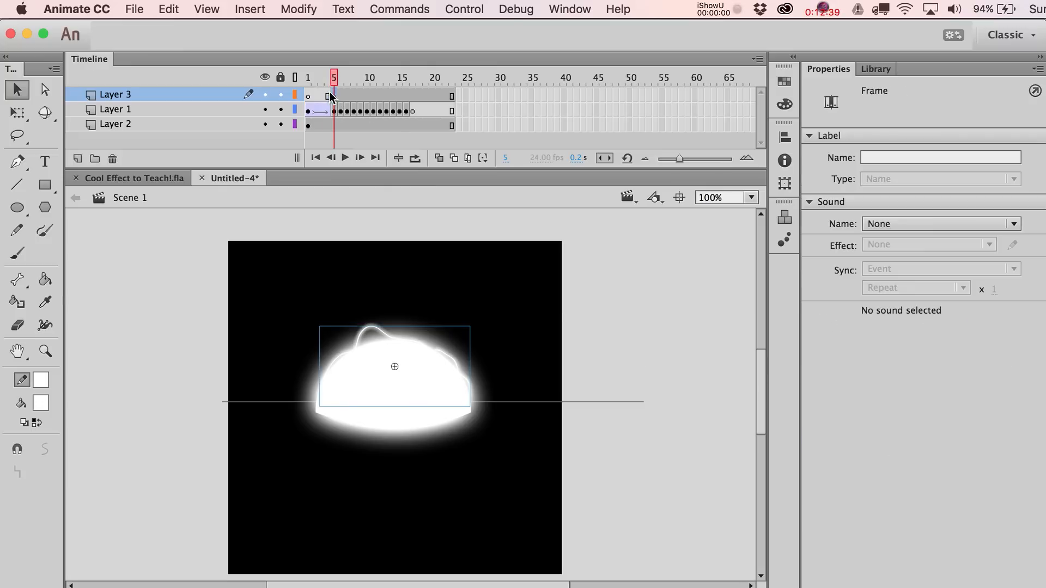
pyautogui.press(',')
pyautogui.click(341, 95)
pyautogui.press('F7')
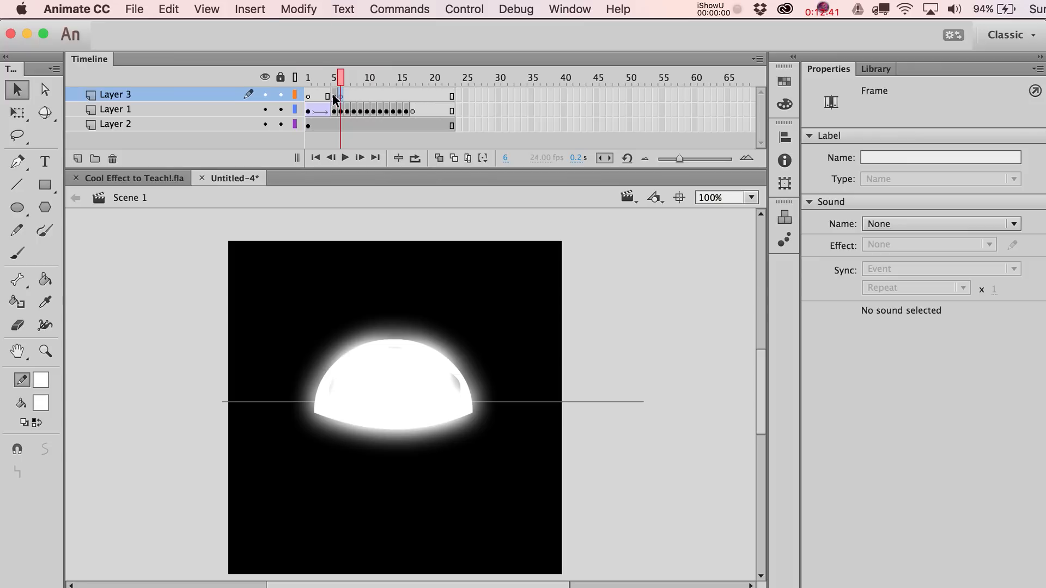
# Step: At frame 4 of Layer 3, paint white Paint Brush strokes along the dome's upper edge, about 165 by 57 px
pyautogui.click(334, 97)
pyautogui.click(329, 97)
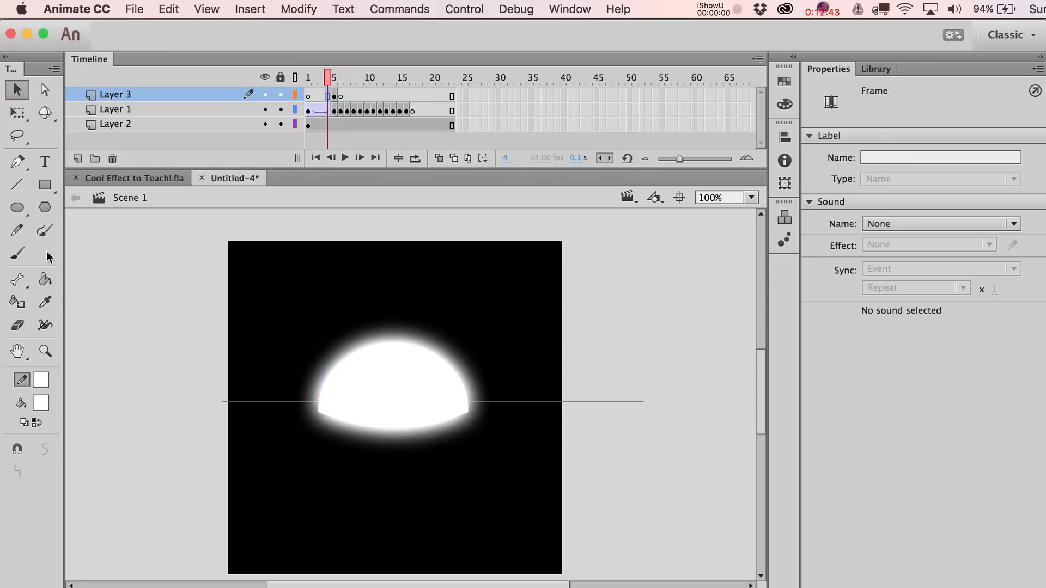
pyautogui.click(17, 254)
pyautogui.click(47, 240)
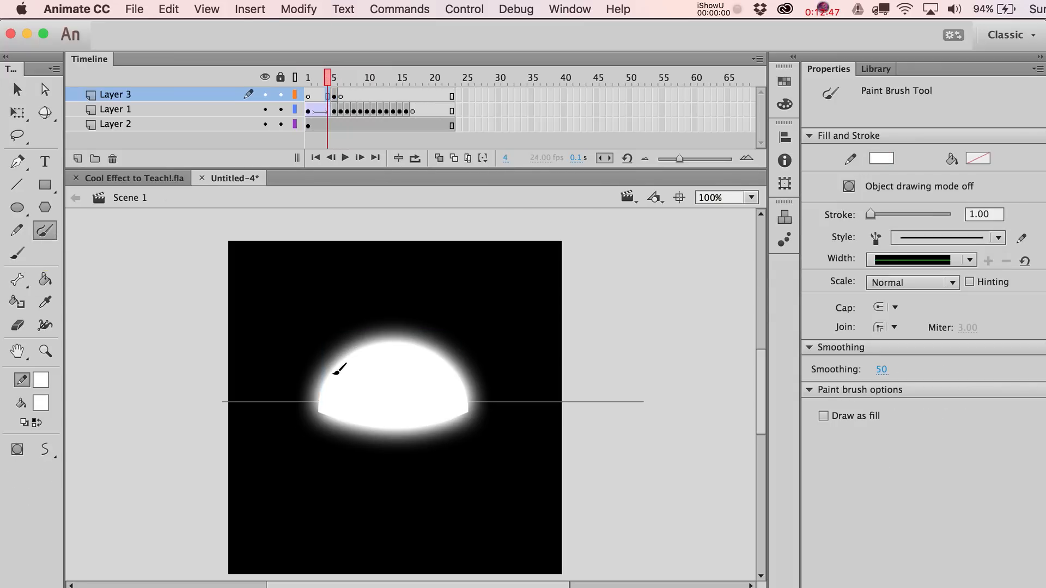
pyautogui.moveTo(332, 369); pyautogui.dragTo(360, 352)
pyautogui.moveTo(435, 349); pyautogui.dragTo(465, 391)
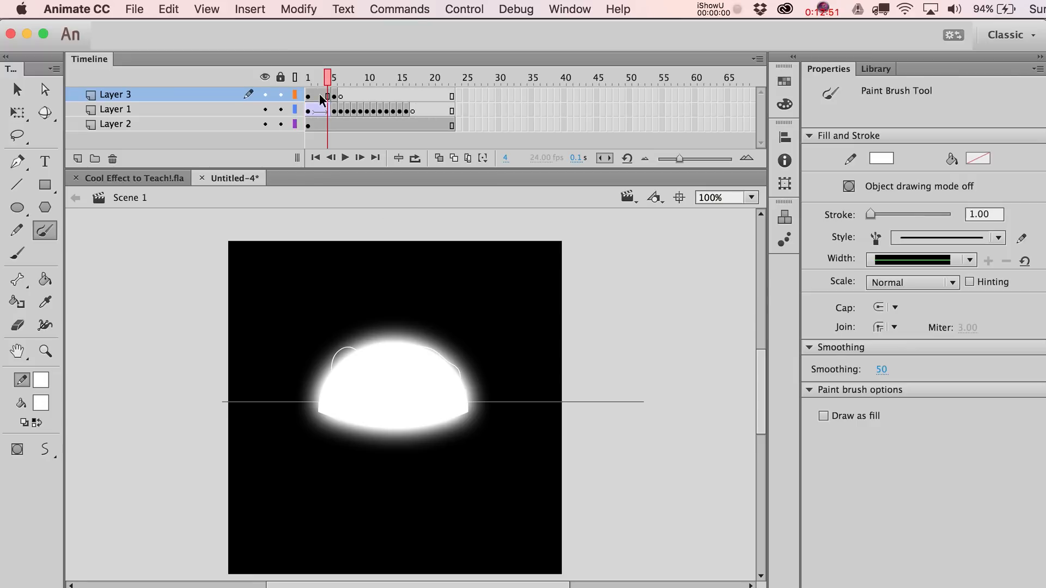
# Step: Move the new strokes' keyframe from frame 1 to frame 4 on Layer 3 and convert the strokes to a movie clip
pyautogui.moveTo(309, 98); pyautogui.dragTo(328, 101)
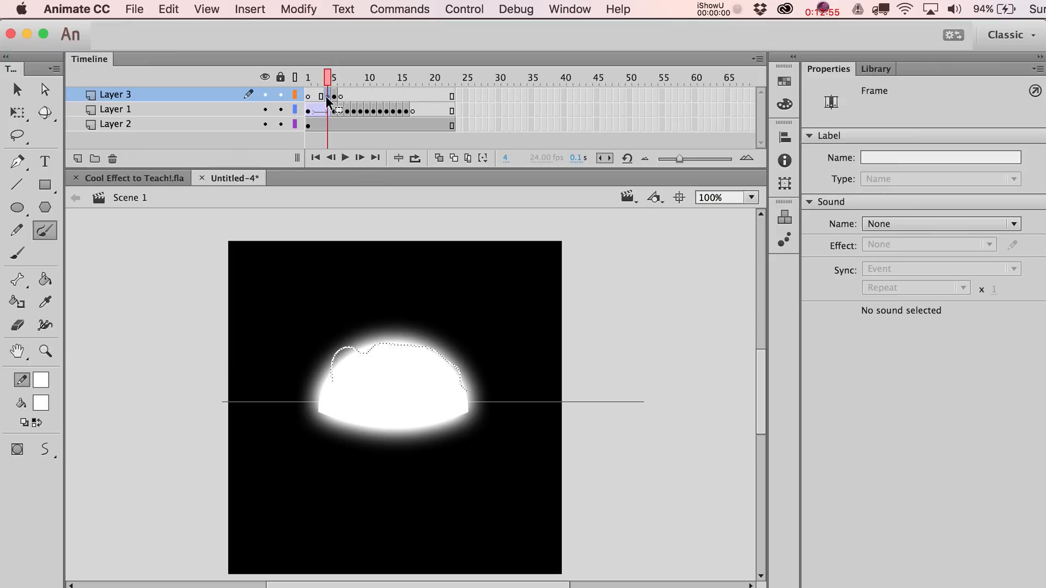
pyautogui.press('F8')
pyautogui.press('Return')
# Step: Copy the Glow filter from the frame 5 movie clip and paste it onto the frame 4 movie clip
pyautogui.click(335, 98)
pyautogui.press('v')
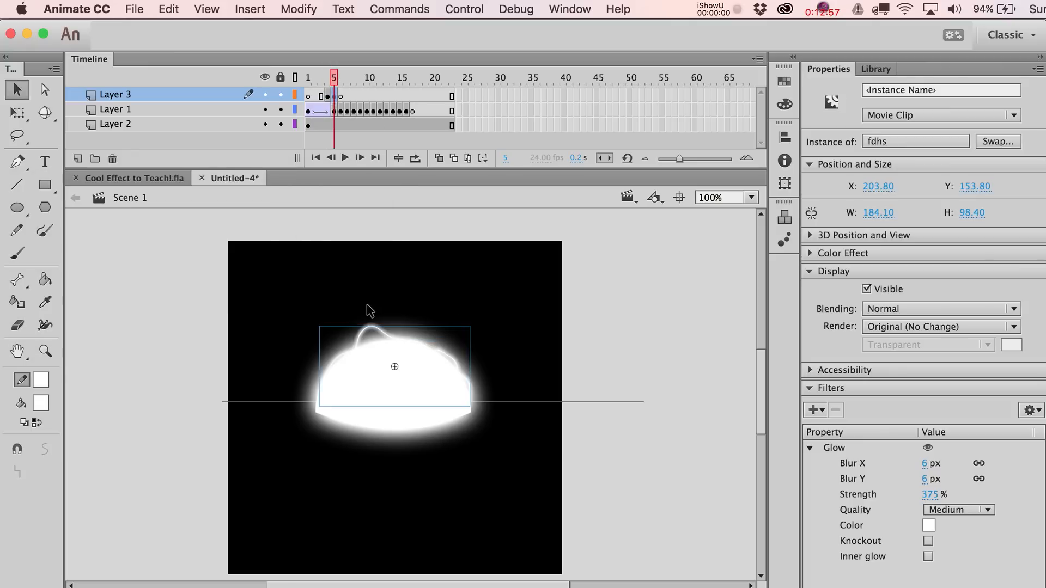
pyautogui.click(1039, 415)
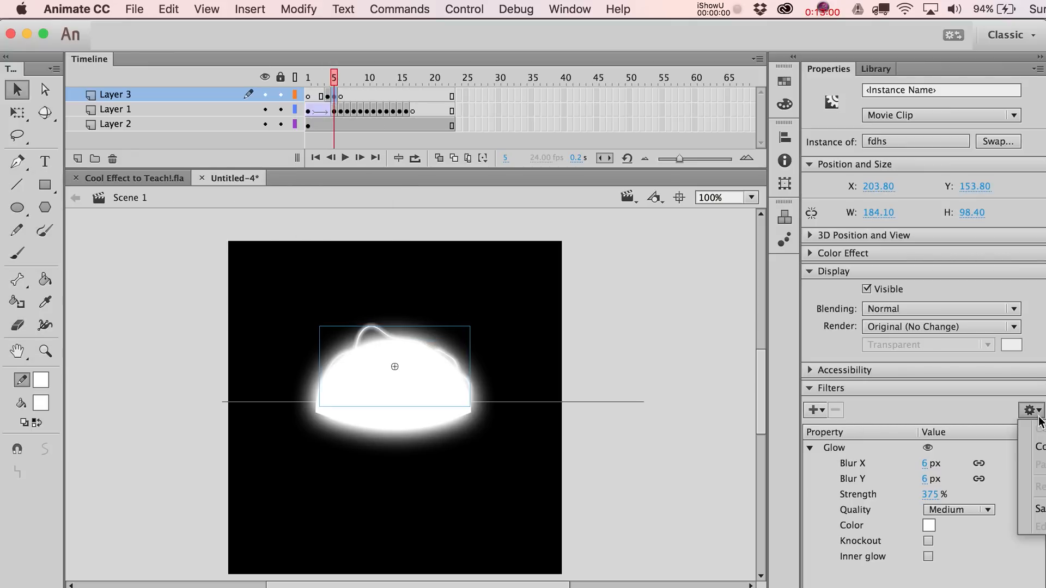
pyautogui.click(1041, 448)
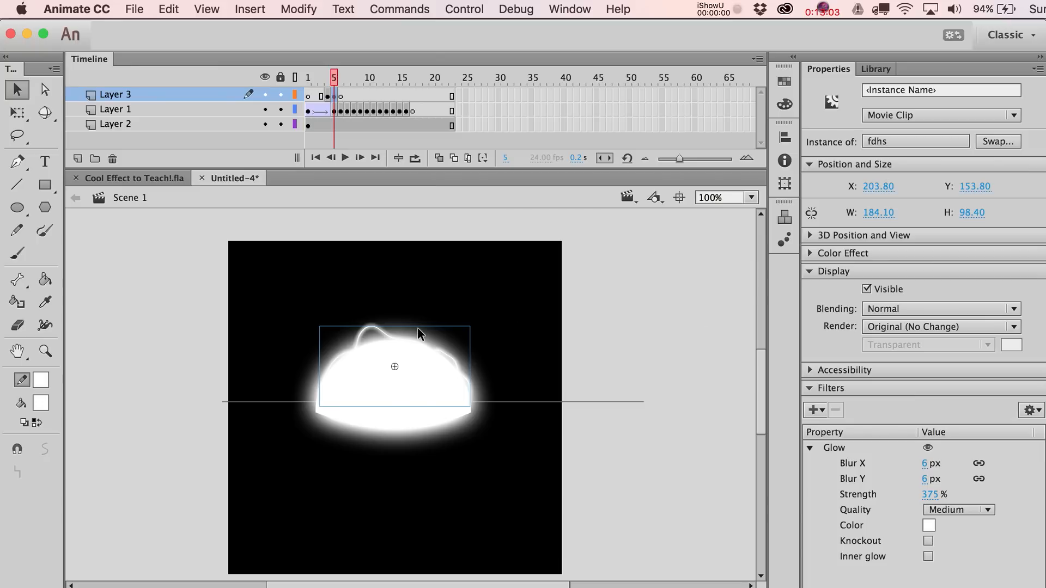
pyautogui.press(',')
pyautogui.click(341, 357)
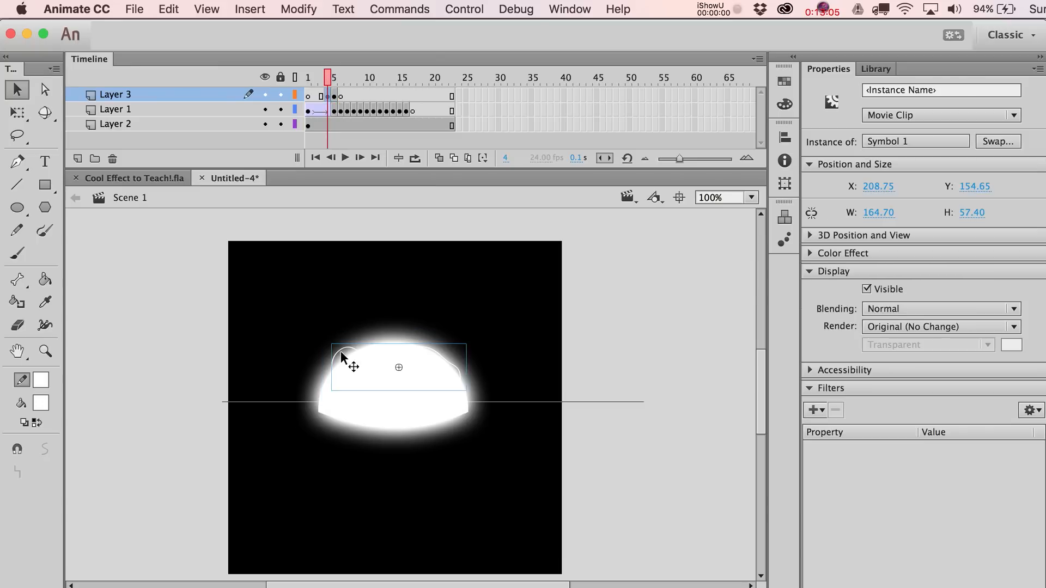
pyautogui.click(1017, 408)
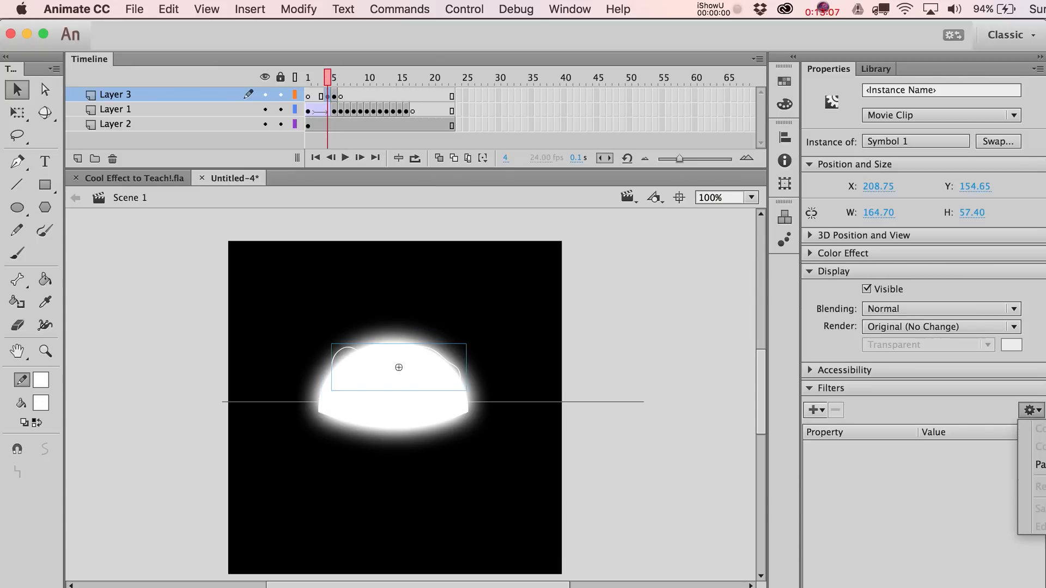
pyautogui.click(1038, 461)
pyautogui.click(552, 284)
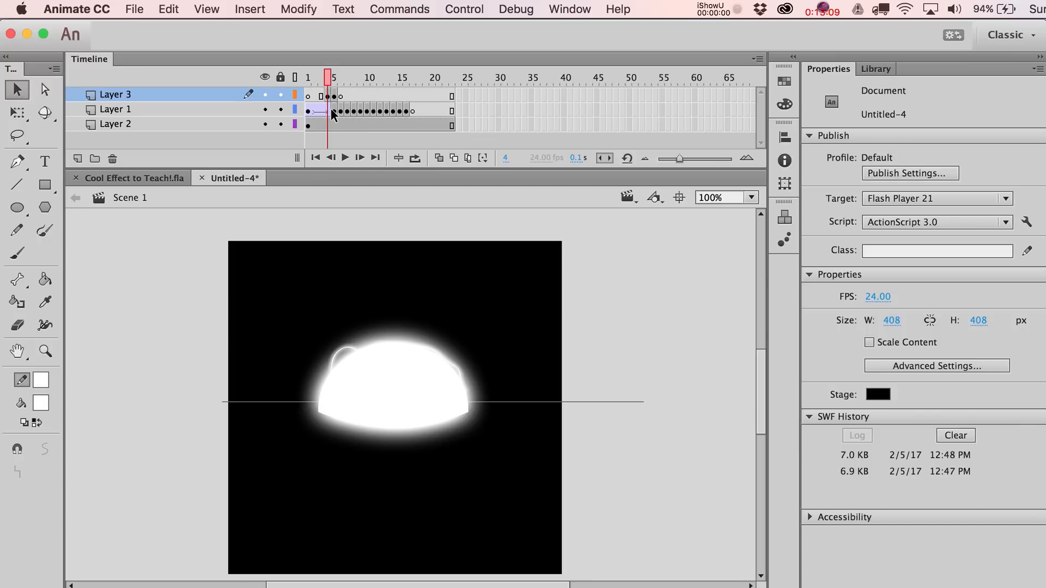
# Step: Add a blank keyframe at frame 3 of Layer 3 and paint white strokes around the dome's edge, about 171 by 72 px
pyautogui.click(322, 97)
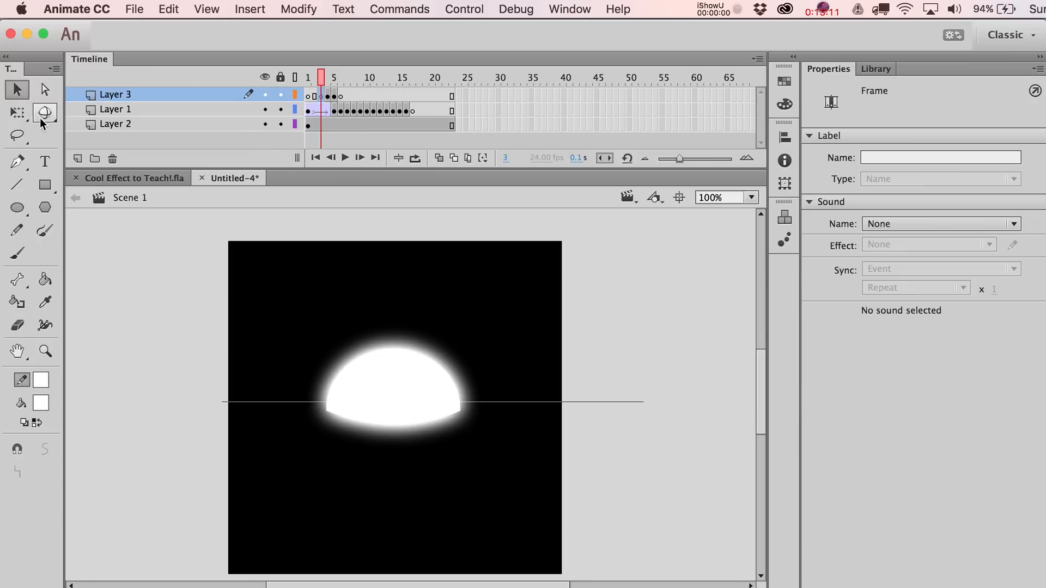
pyautogui.click(18, 253)
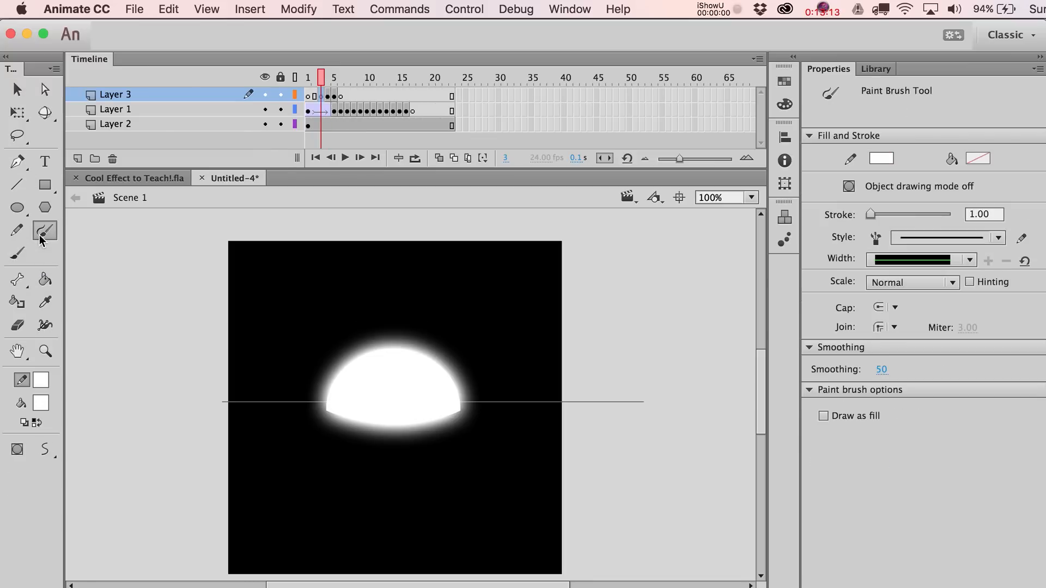
pyautogui.moveTo(421, 348)
pyautogui.mouseDown()
pyautogui.moveTo(390, 347)
pyautogui.moveTo(343, 376)
pyautogui.moveTo(324, 406)
pyautogui.mouseUp()
pyautogui.moveTo(462, 402)
pyautogui.mouseDown()
pyautogui.moveTo(459, 376)
pyautogui.moveTo(448, 374)
pyautogui.mouseUp()
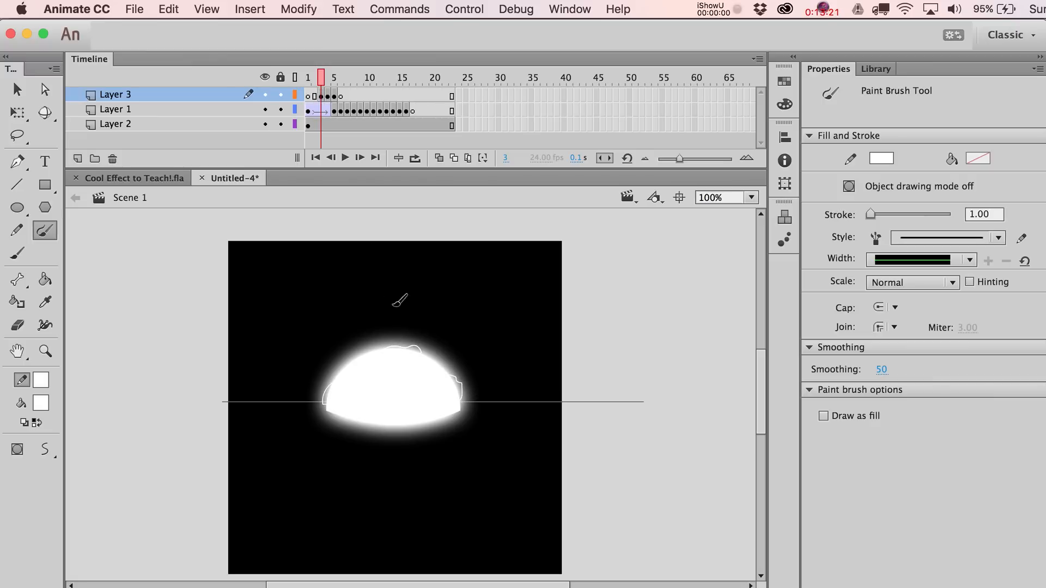
# Step: Convert the frame 3 strokes to a movie clip and paste the copied Glow filter onto it
pyautogui.press('v')
pyautogui.click(321, 98)
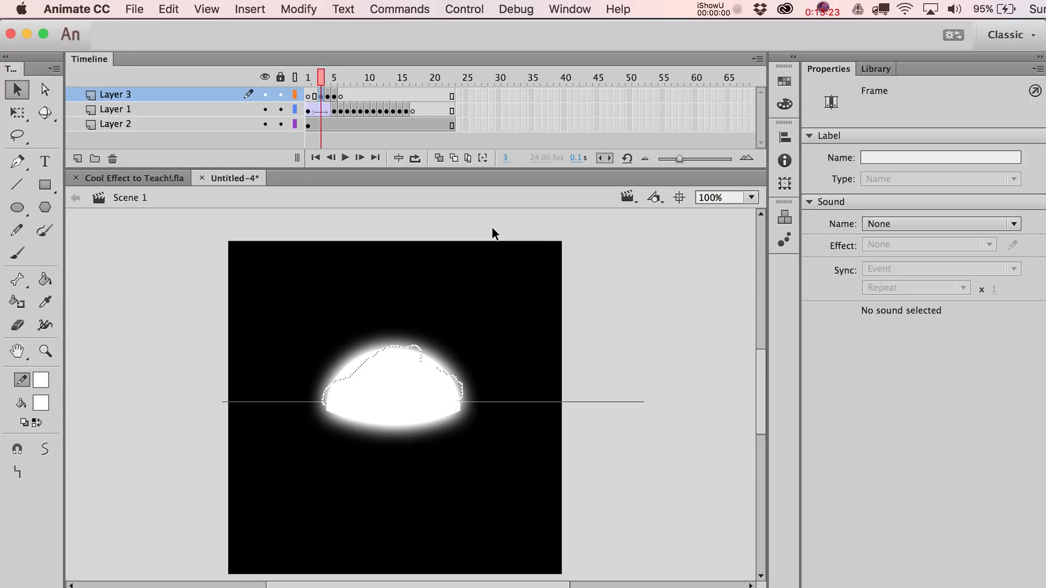
pyautogui.press('F8')
pyautogui.press('Return')
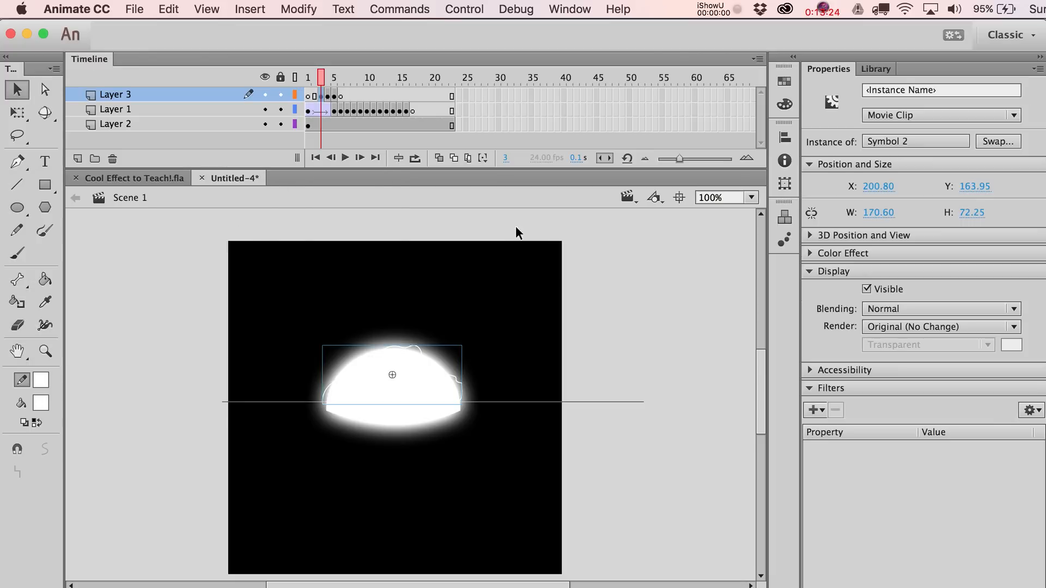
pyautogui.click(1030, 410)
pyautogui.click(1038, 464)
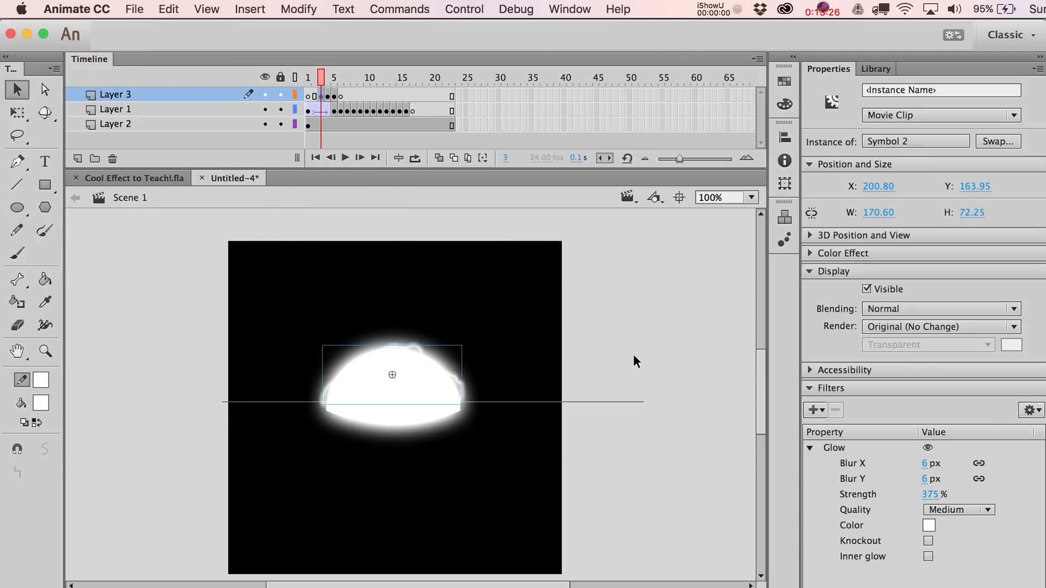
pyautogui.click(673, 294)
# Step: Step back and forth through frames 2 to 5 to check how the glowing strokes animate around the dome
pyautogui.press(',')
pyautogui.press('.')
pyautogui.press('.')
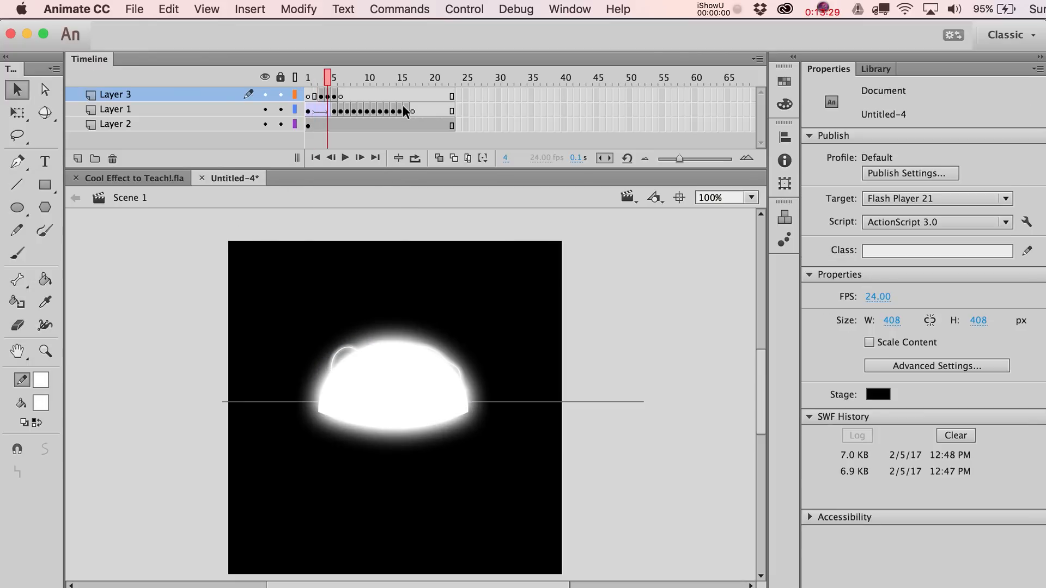
pyautogui.press('.')
pyautogui.press(',')
pyautogui.press(',')
pyautogui.press(',')
pyautogui.press('.')
pyautogui.press('.')
pyautogui.press('.')
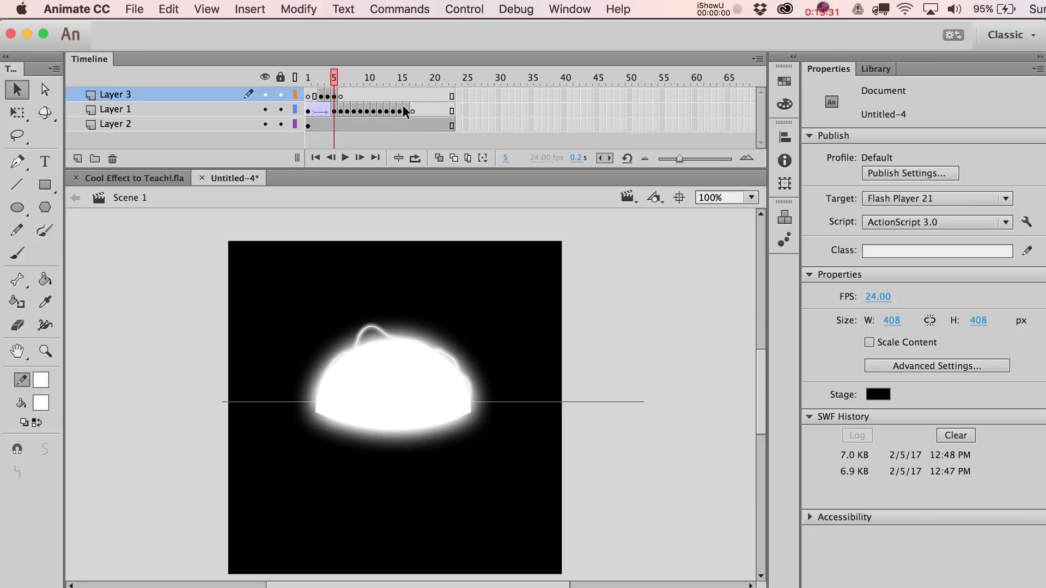
pyautogui.press(',')
pyautogui.press(',')
pyautogui.press(',')
pyautogui.press('.')
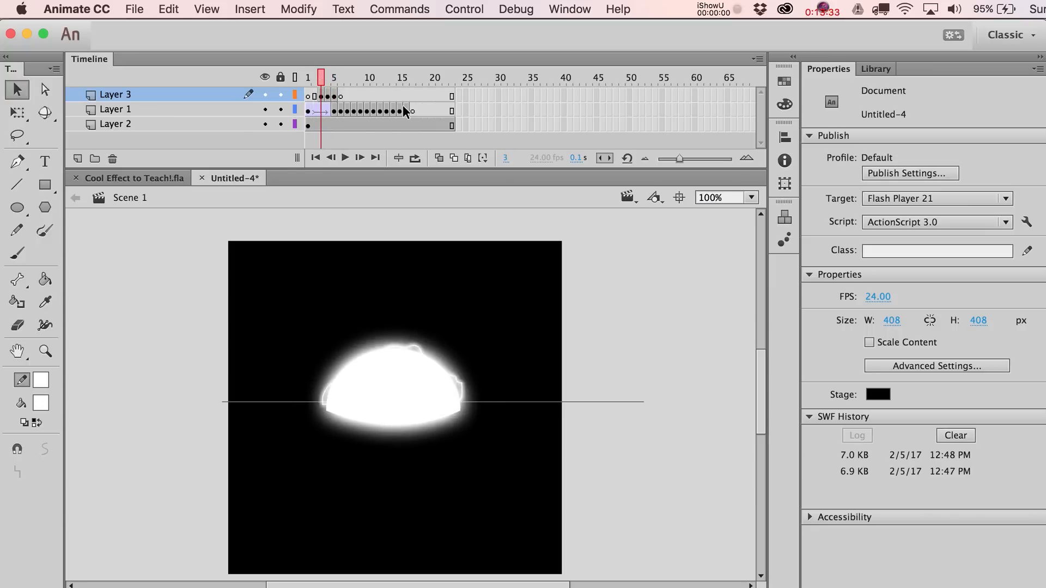
# Step: Step back and forth through frames 2 to 6 and test the movie to check the stroke animation
pyautogui.press(',')
pyautogui.press('.')
pyautogui.press('.')
pyautogui.press('.')
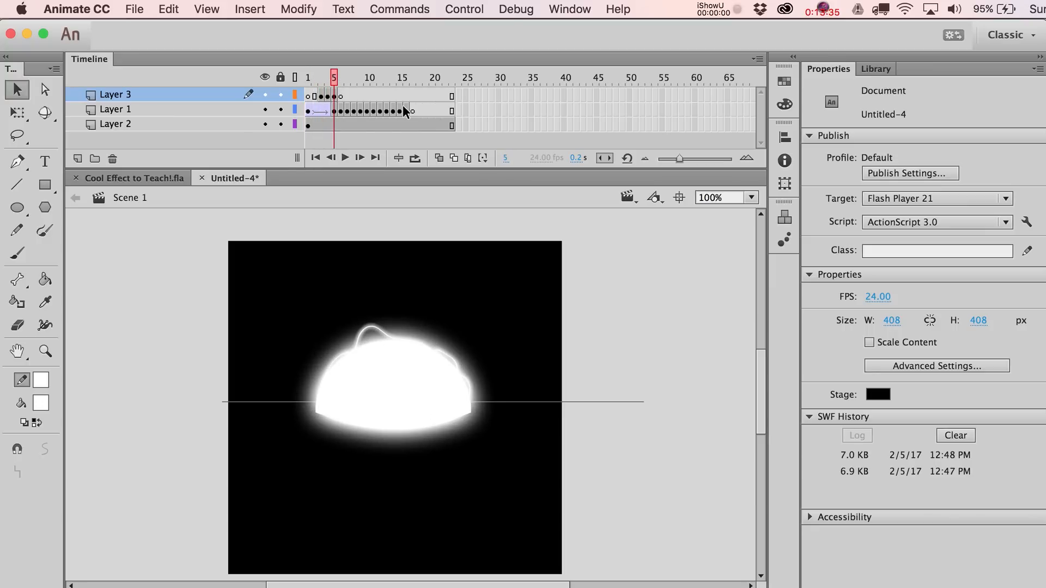
pyautogui.press(',')
pyautogui.press(',')
pyautogui.press('.')
pyautogui.press('.')
pyautogui.press('.')
pyautogui.press('super+Return')
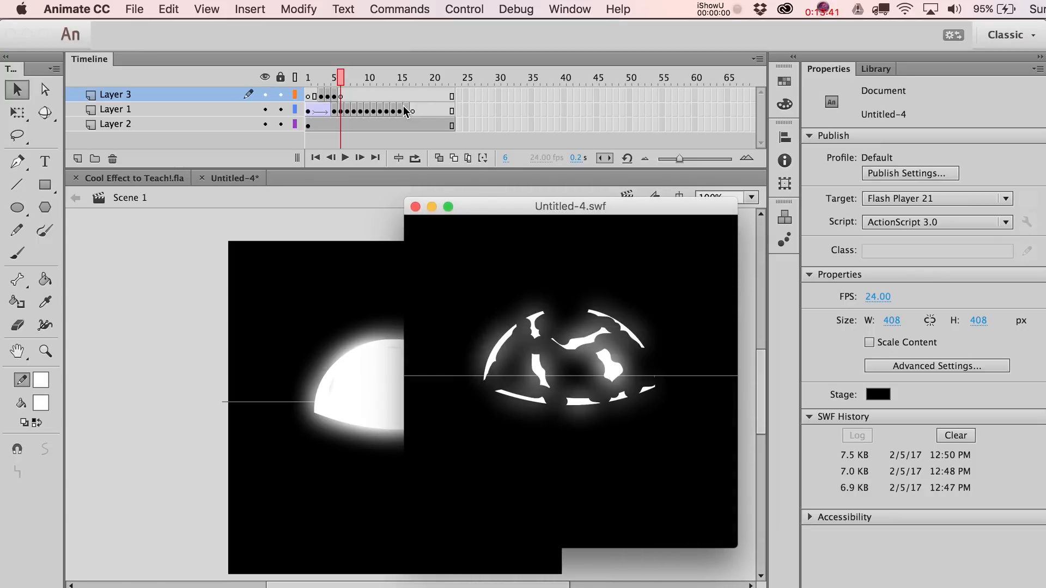
pyautogui.press('super+w')
# Step: Lower the frame 5 stroke movie clip on Layer 3 to Y 163.80 px and test the movie
pyautogui.click(334, 97)
pyautogui.click(364, 297)
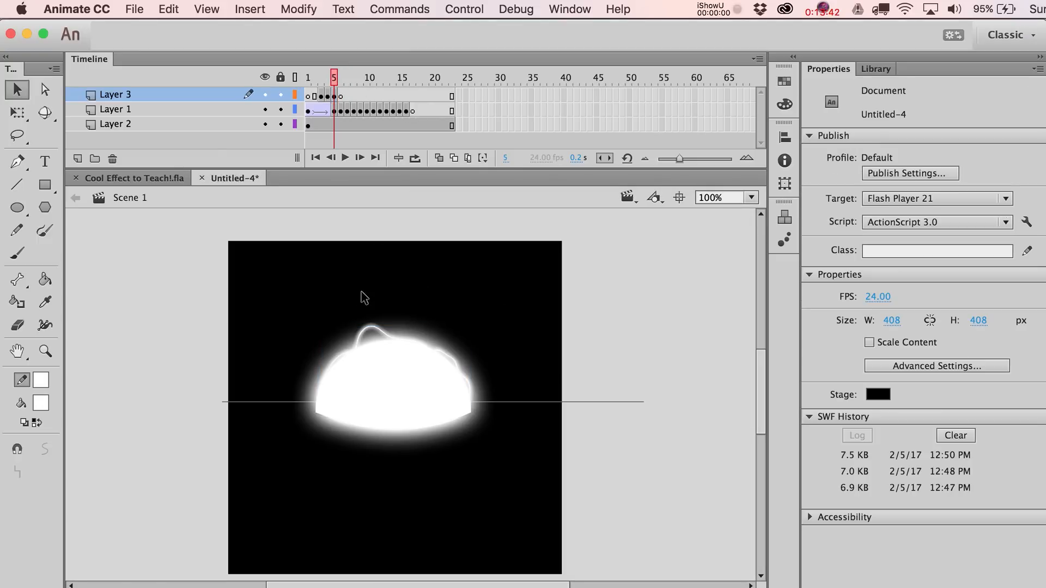
pyautogui.click(369, 329)
pyautogui.press('super+Return')
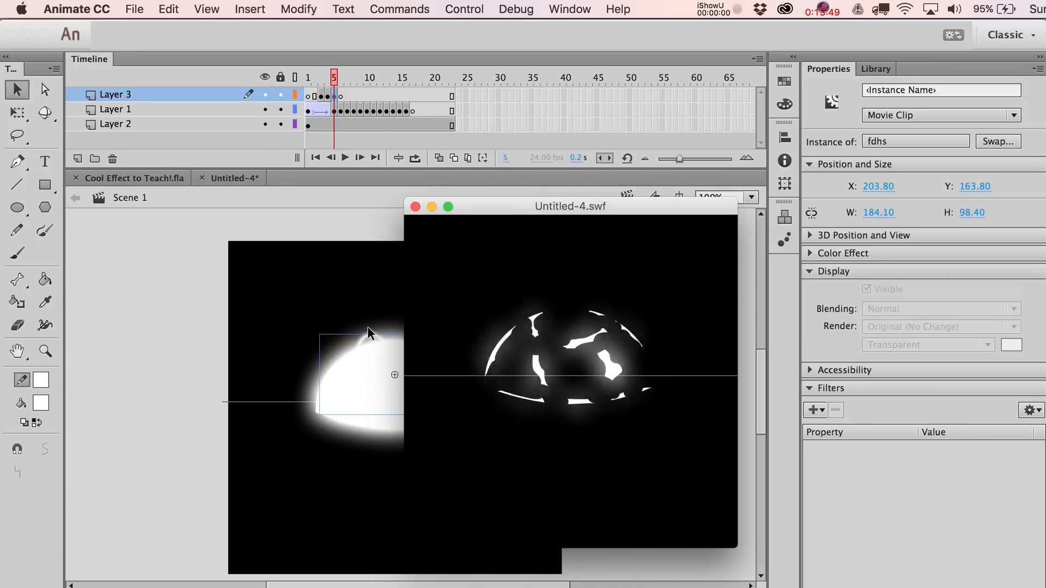
pyautogui.press('super+w')
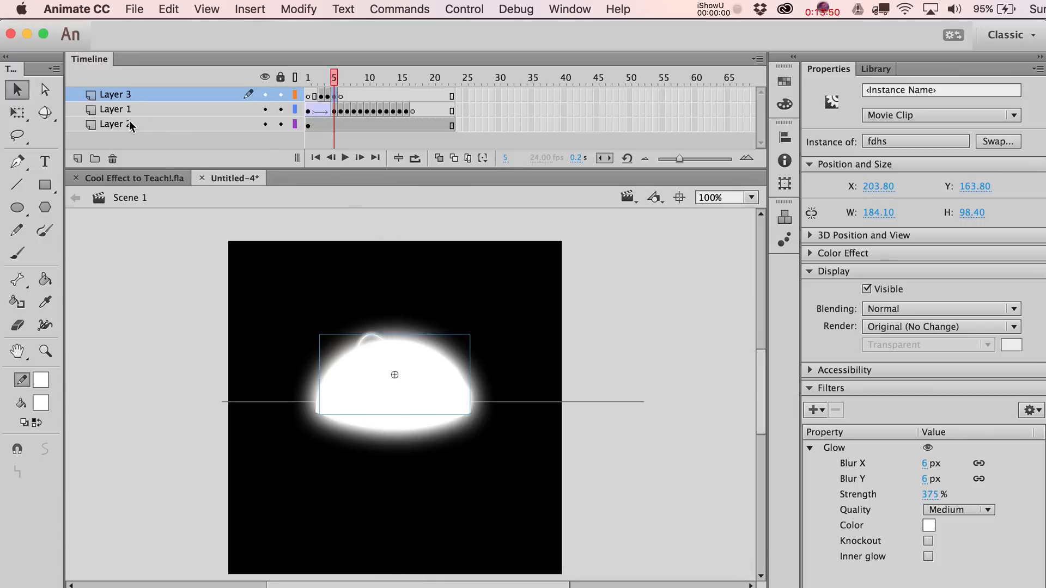
# Step: Draw a red-filled, white-outlined circle about 248 px wide in a blank keyframe at frame 5 of a new layer above Layer 3
pyautogui.click(77, 159)
pyautogui.moveTo(296, 171); pyautogui.dragTo(296, 197)
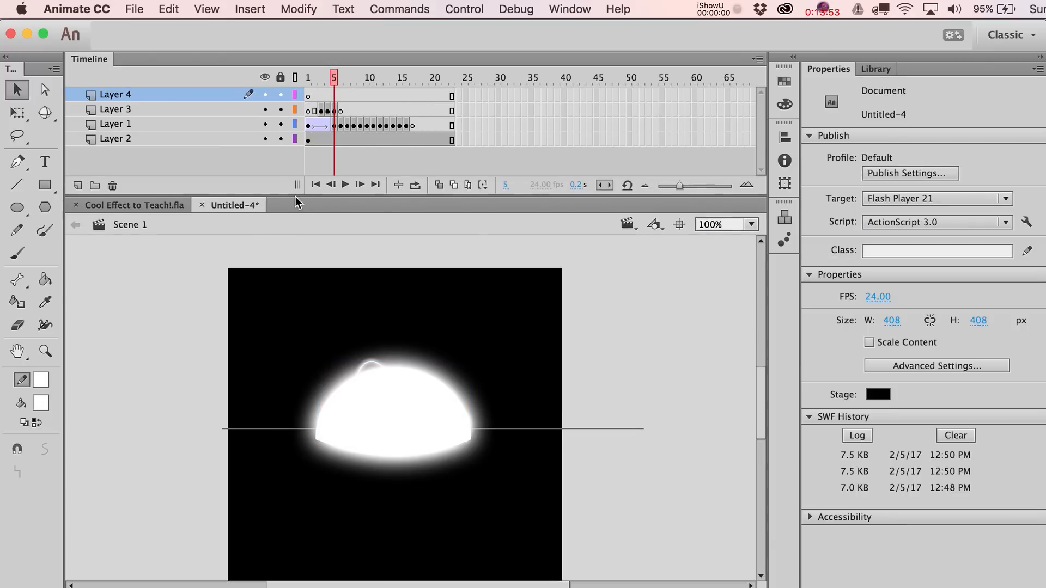
pyautogui.click(12, 211)
pyautogui.click(41, 404)
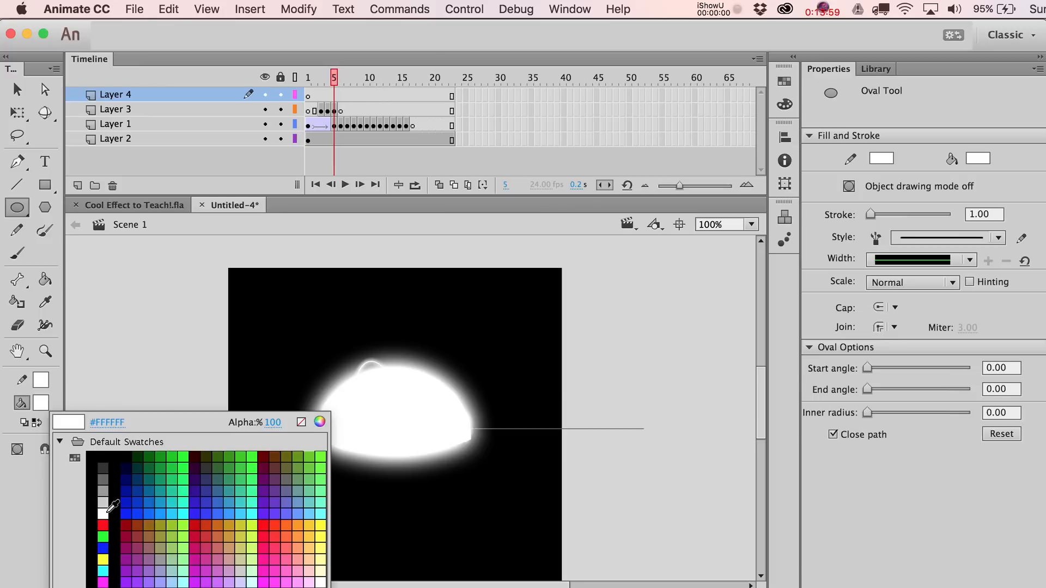
pyautogui.click(270, 522)
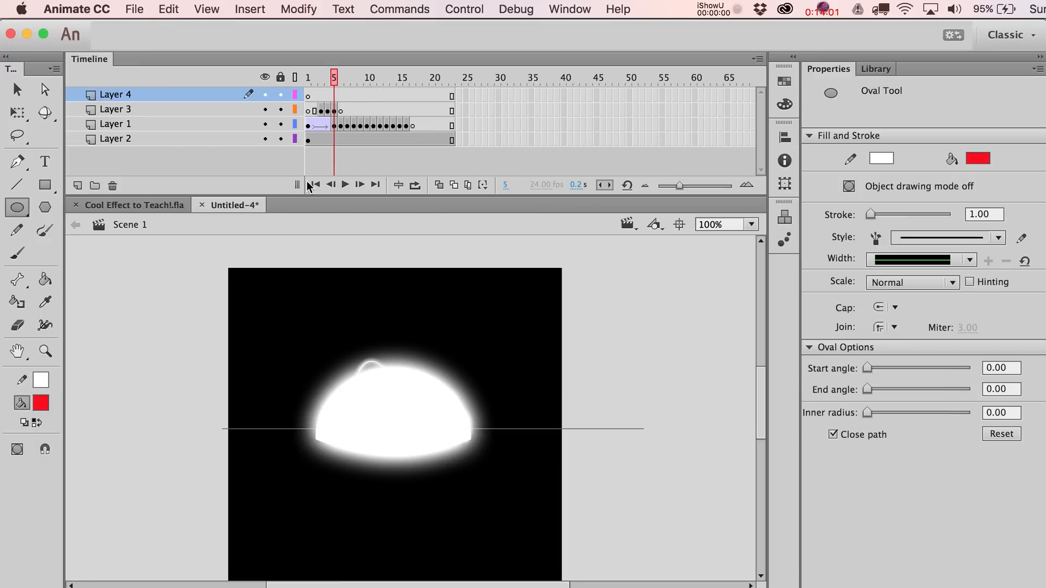
pyautogui.click(337, 104)
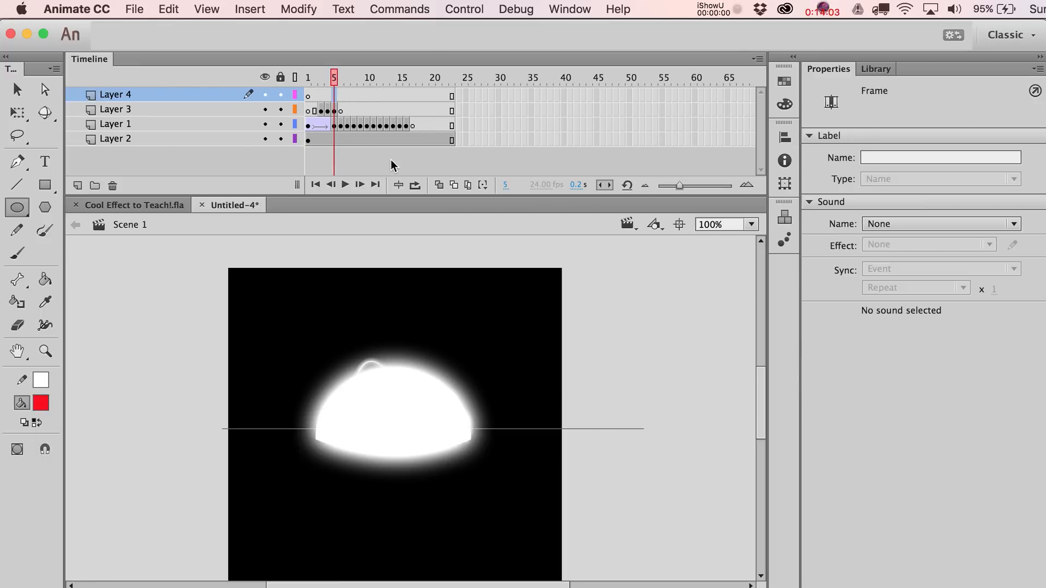
pyautogui.press('F7')
pyautogui.moveTo(295, 315); pyautogui.dragTo(500, 488)
pyautogui.press('v')
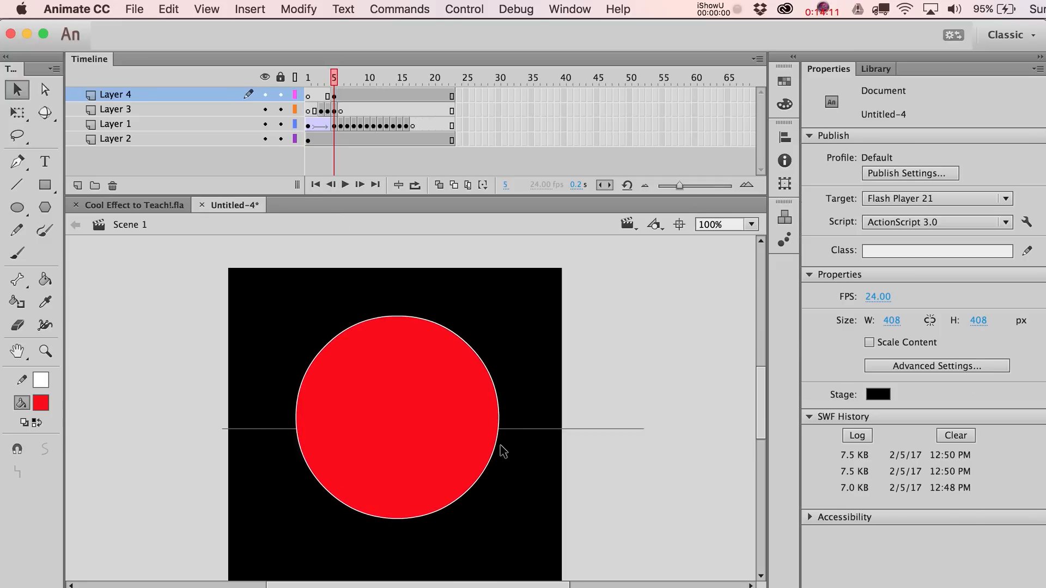
# Step: Scale the circle's outline down to about 210 px and delete the red fill inside it to leave a ring
pyautogui.click(495, 452)
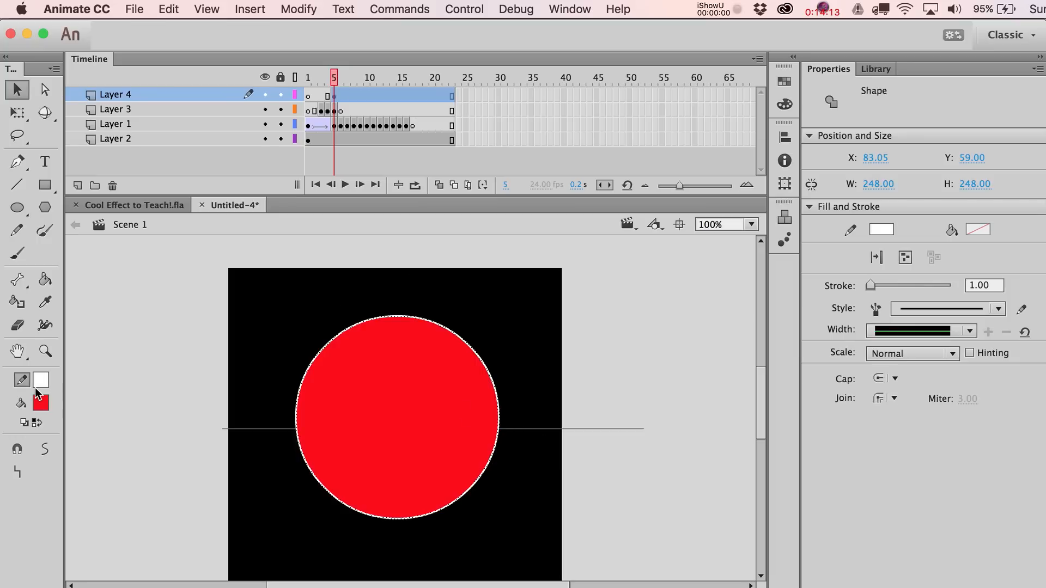
pyautogui.press('q')
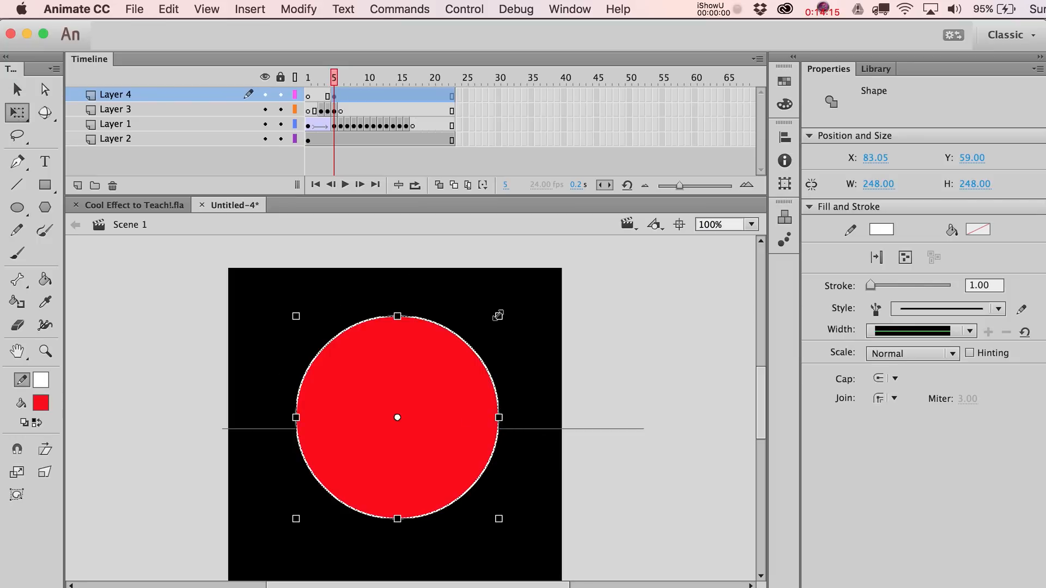
pyautogui.moveTo(497, 315); pyautogui.dragTo(483, 323)
pyautogui.press('v')
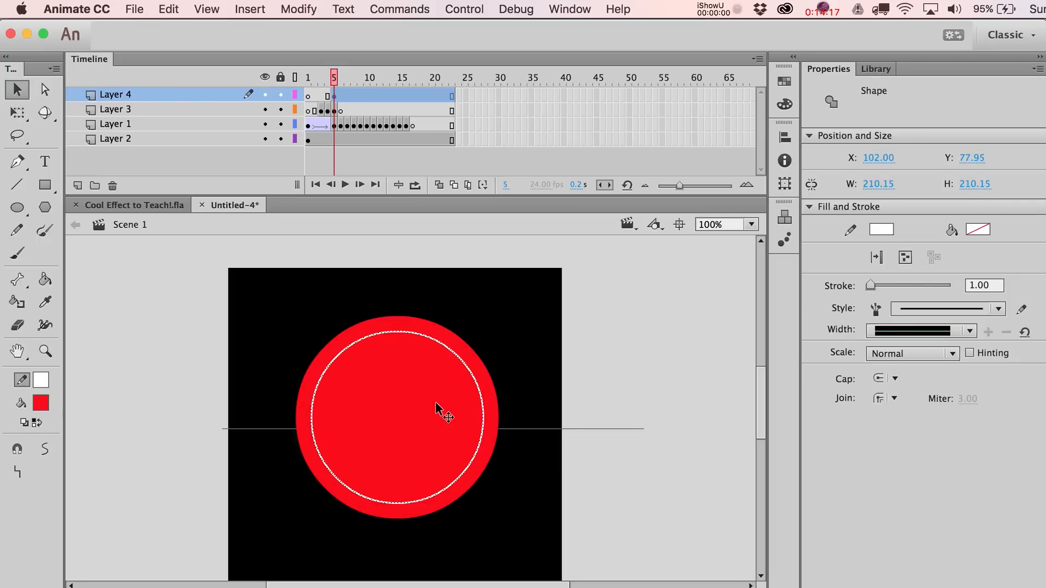
pyautogui.click(436, 406)
pyautogui.press('Delete')
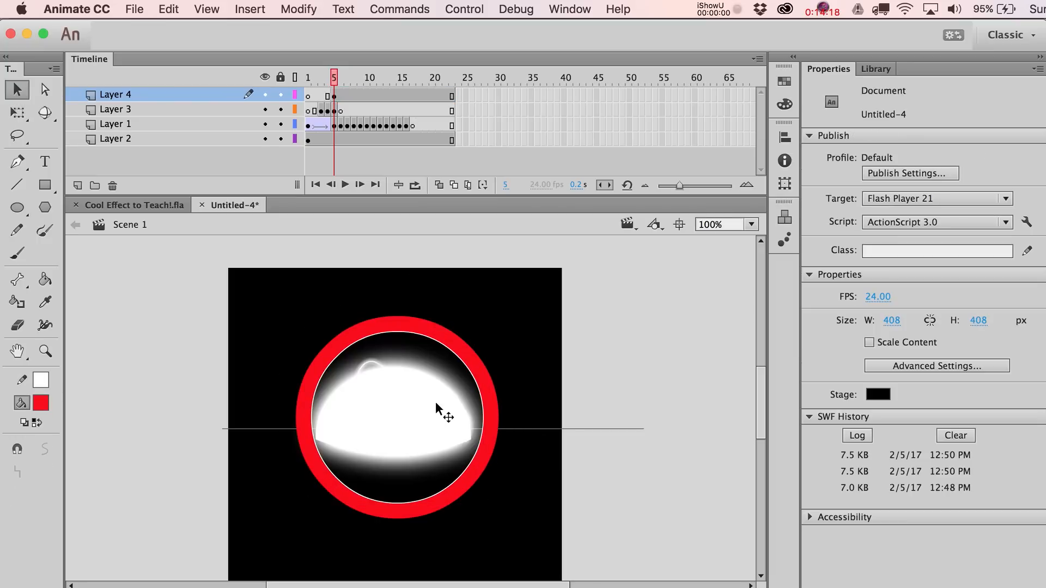
# Step: Fit the red ring, without its white outline, around the dome: move it down 20 px, widen it to 286 px and shift it left 3 px
pyautogui.click(467, 361)
pyautogui.hotkey('shift', 'Down')
pyautogui.hotkey('shift', 'Down')
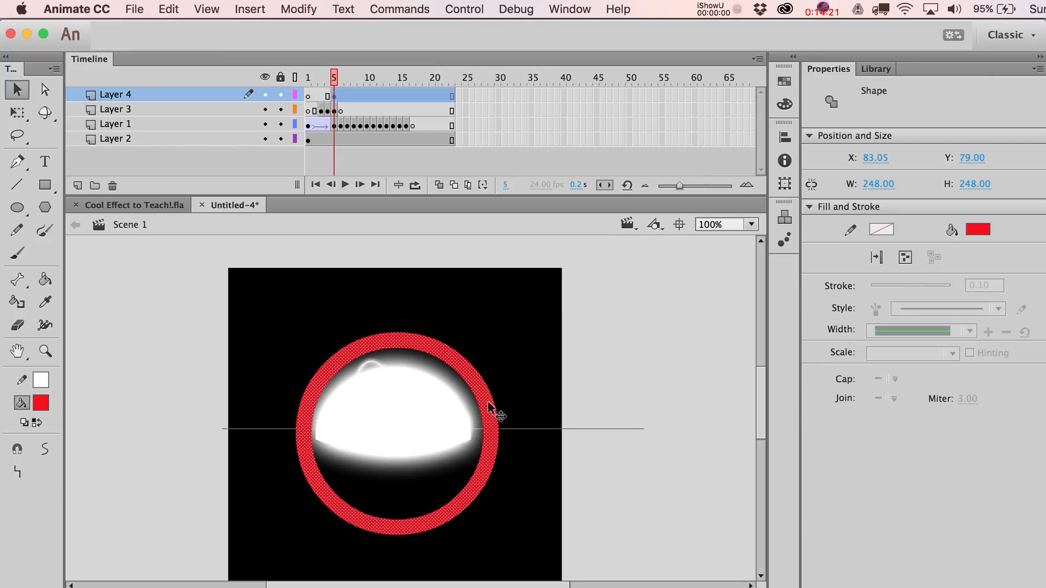
pyautogui.press('q')
pyautogui.moveTo(502, 436); pyautogui.dragTo(520, 436)
pyautogui.press('v')
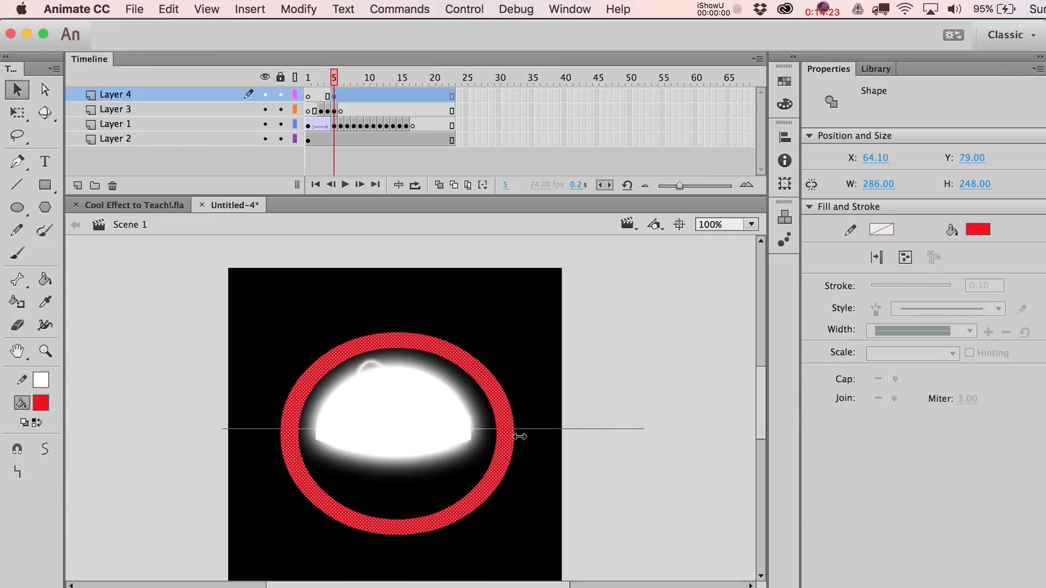
pyautogui.press('Left')
pyautogui.press('Left')
pyautogui.press('Left')
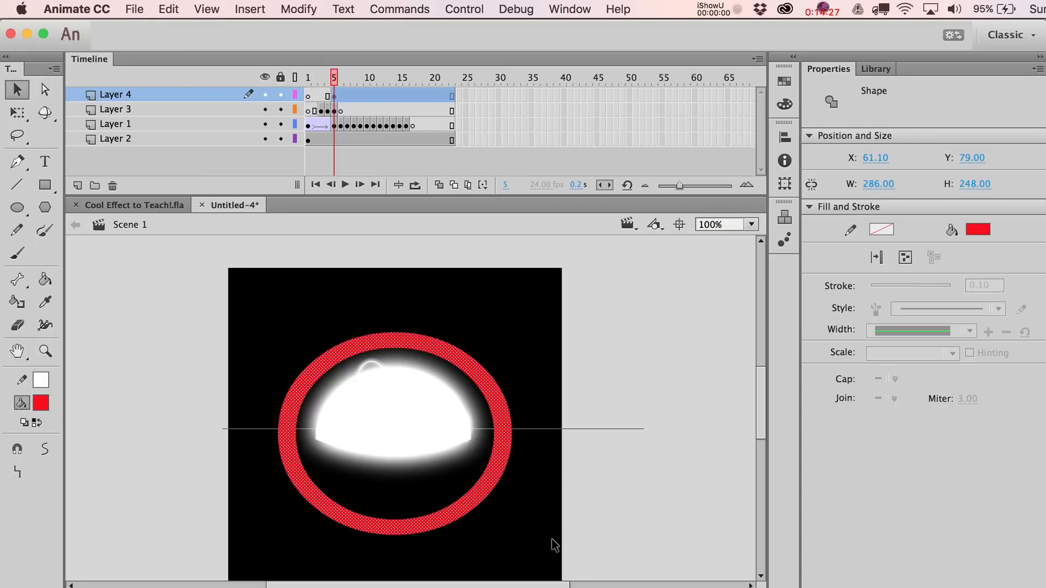
# Step: Lock Layer 2 and delete the lower half of the red ring, leaving an arch over the dome
pyautogui.moveTo(240, 535); pyautogui.dragTo(338, 430)
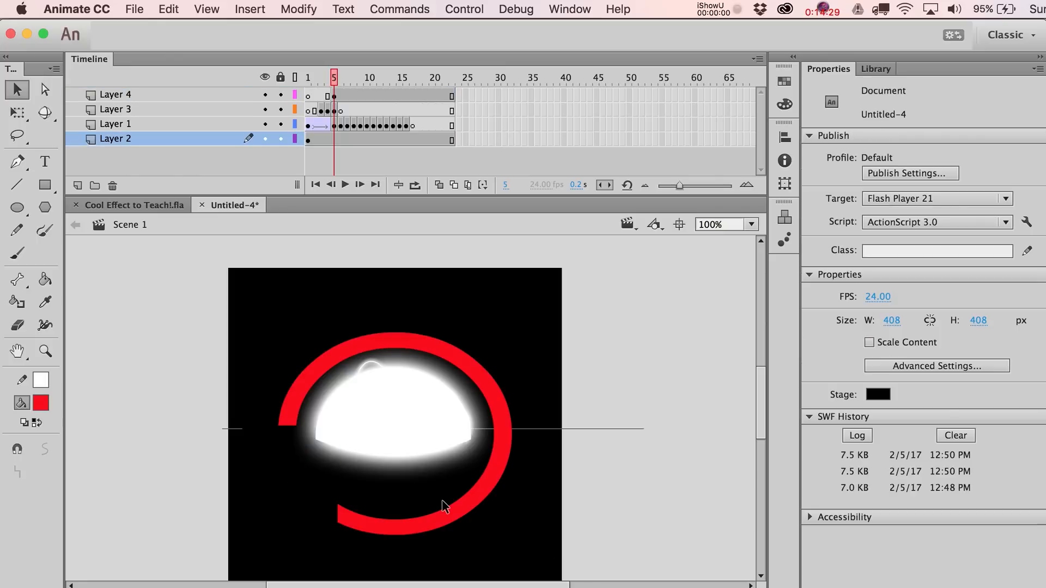
pyautogui.click(280, 140)
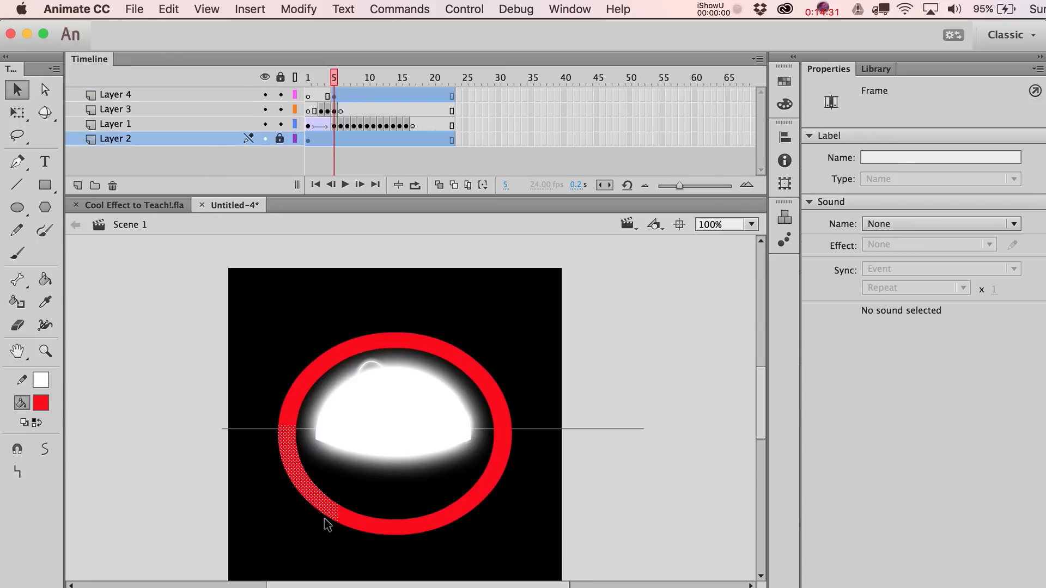
pyautogui.press('Delete')
pyautogui.moveTo(536, 524); pyautogui.dragTo(469, 420)
pyautogui.press('Delete')
pyautogui.moveTo(541, 572); pyautogui.dragTo(298, 474)
pyautogui.press('Delete')
# Step: Draw eleven straight white lines across the red arch with the Line tool to divide it into uneven segments
pyautogui.click(45, 352)
pyautogui.moveTo(236, 311); pyautogui.dragTo(593, 489)
pyautogui.press('v')
pyautogui.click(17, 190)
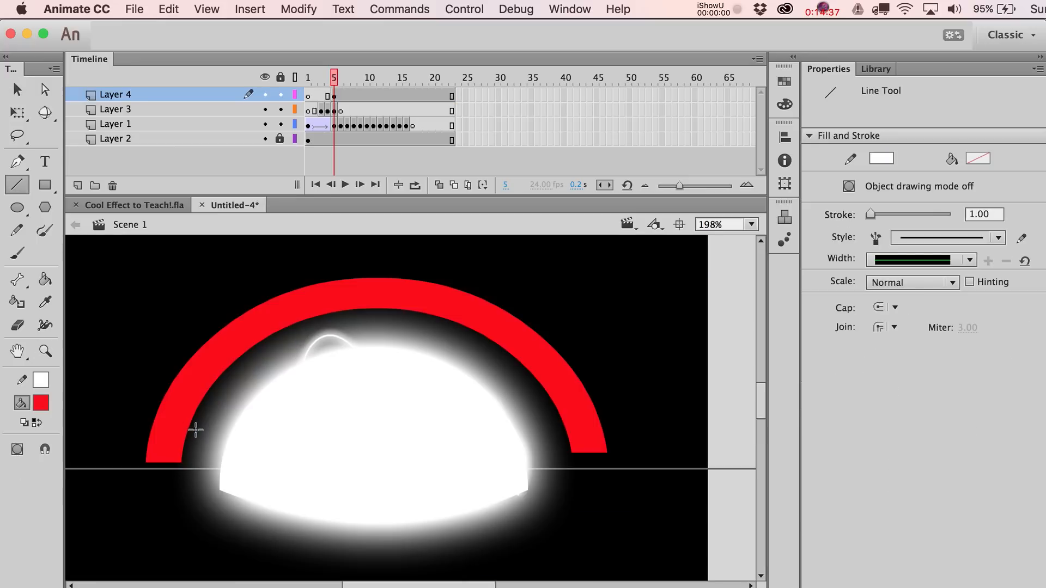
pyautogui.moveTo(200, 416); pyautogui.dragTo(151, 364)
pyautogui.moveTo(222, 378); pyautogui.dragTo(170, 342)
pyautogui.moveTo(278, 347)
pyautogui.mouseDown()
pyautogui.moveTo(257, 281)
pyautogui.moveTo(313, 326)
pyautogui.mouseUp()
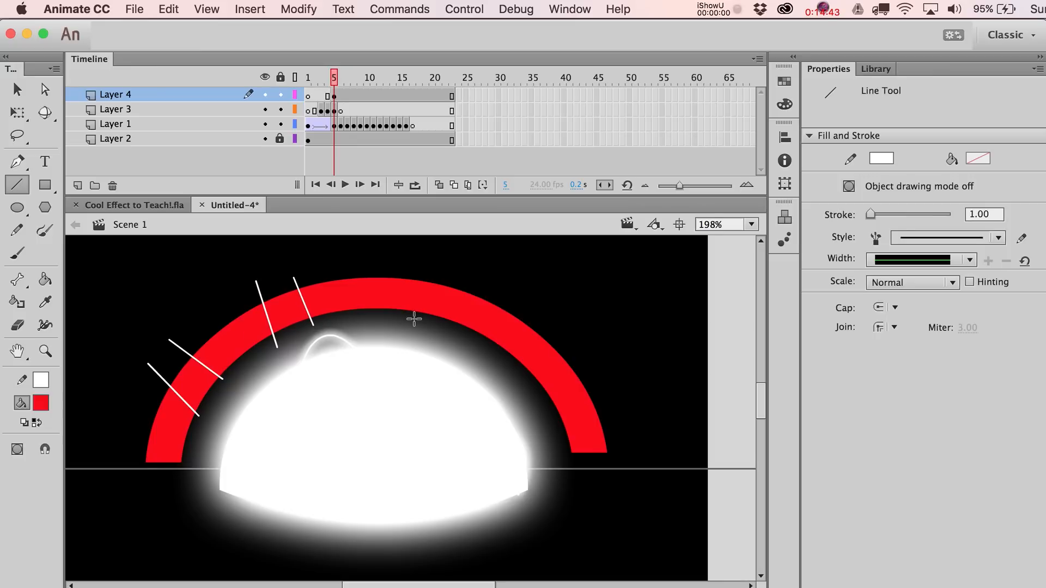
pyautogui.moveTo(414, 319); pyautogui.dragTo(436, 271)
pyautogui.moveTo(350, 269)
pyautogui.mouseDown()
pyautogui.moveTo(368, 332)
pyautogui.moveTo(376, 254)
pyautogui.mouseUp()
pyautogui.moveTo(527, 328); pyautogui.dragTo(552, 318)
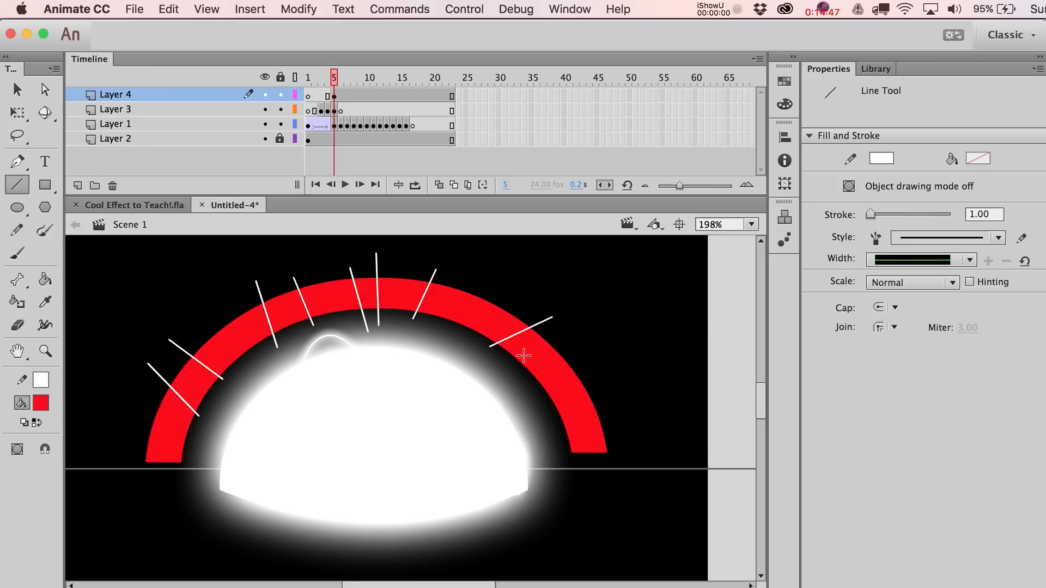
pyautogui.moveTo(500, 350); pyautogui.dragTo(572, 342)
pyautogui.moveTo(539, 403); pyautogui.dragTo(641, 391)
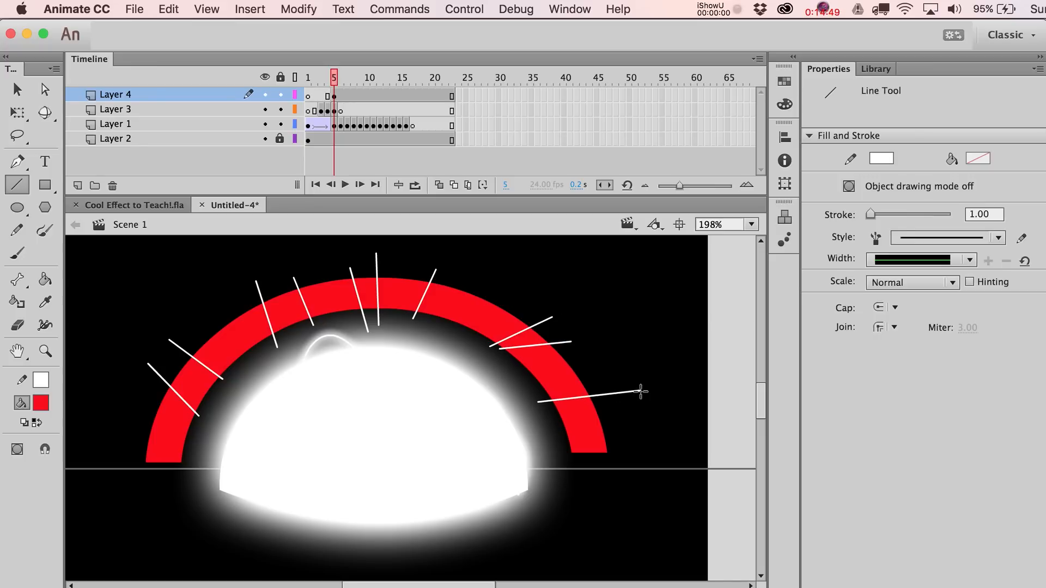
pyautogui.moveTo(557, 435); pyautogui.dragTo(654, 445)
# Step: Delete the arch pieces between the line pairs on the right slope and at the top
pyautogui.press('v')
pyautogui.click(586, 419)
pyautogui.click(545, 387)
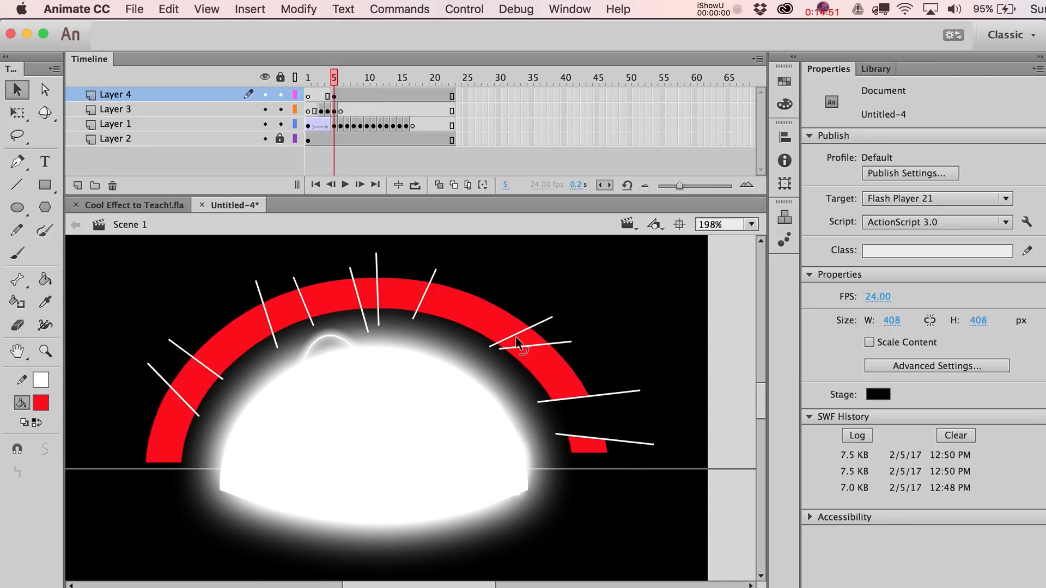
pyautogui.click(534, 342)
pyautogui.press('Delete')
pyautogui.click(371, 294)
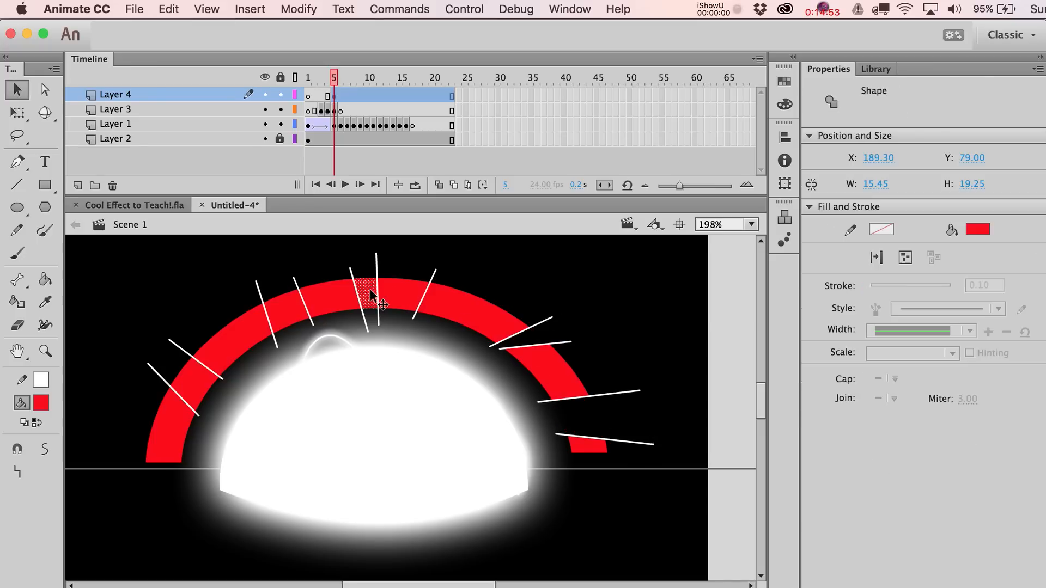
pyautogui.press('Delete')
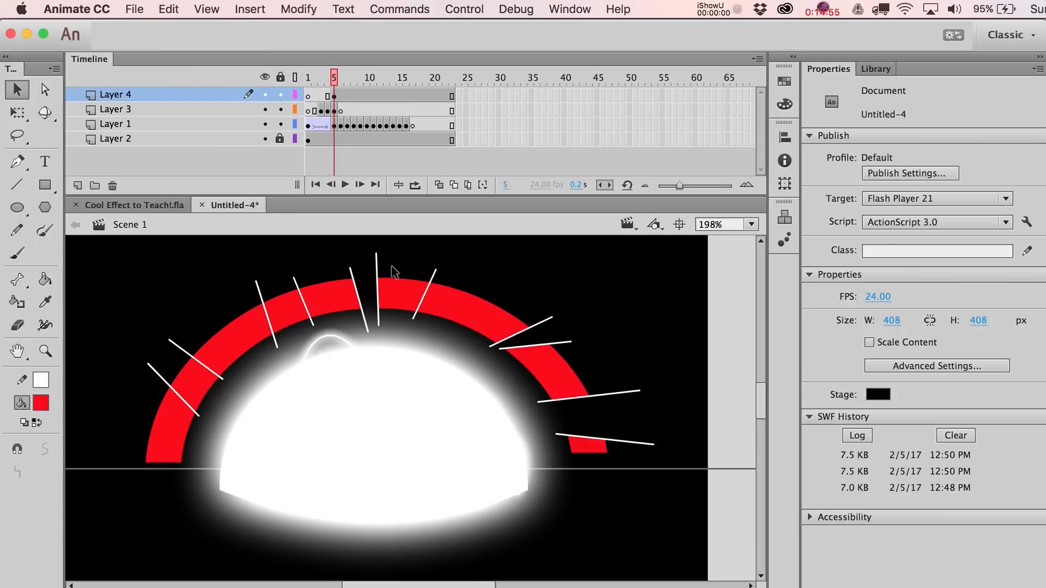
# Step: Add one more dividing line just right of the arch's top and delete the pieces between the remaining line pairs
pyautogui.click(17, 185)
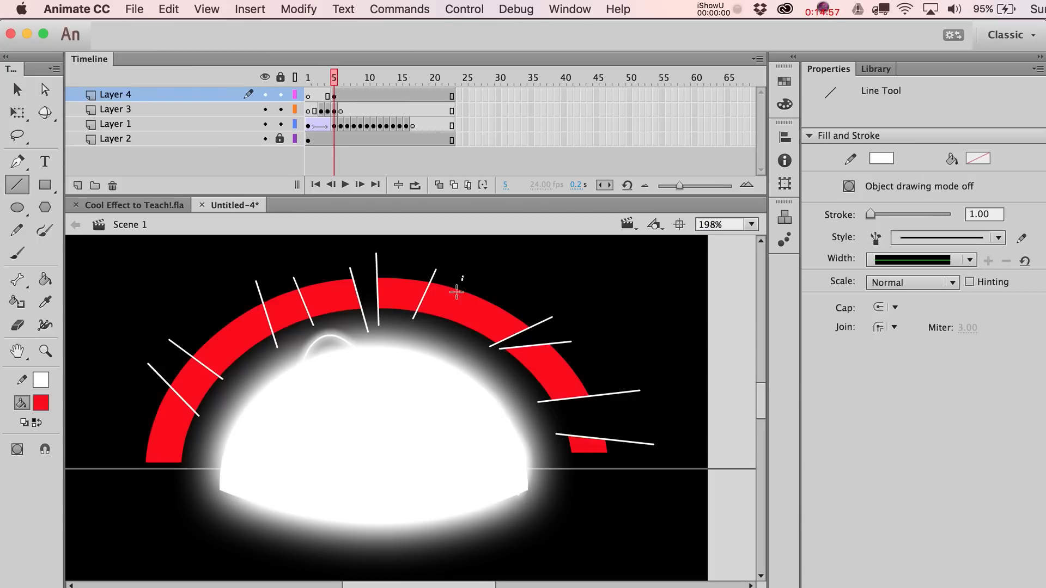
pyautogui.moveTo(463, 276); pyautogui.dragTo(431, 322)
pyautogui.press('v')
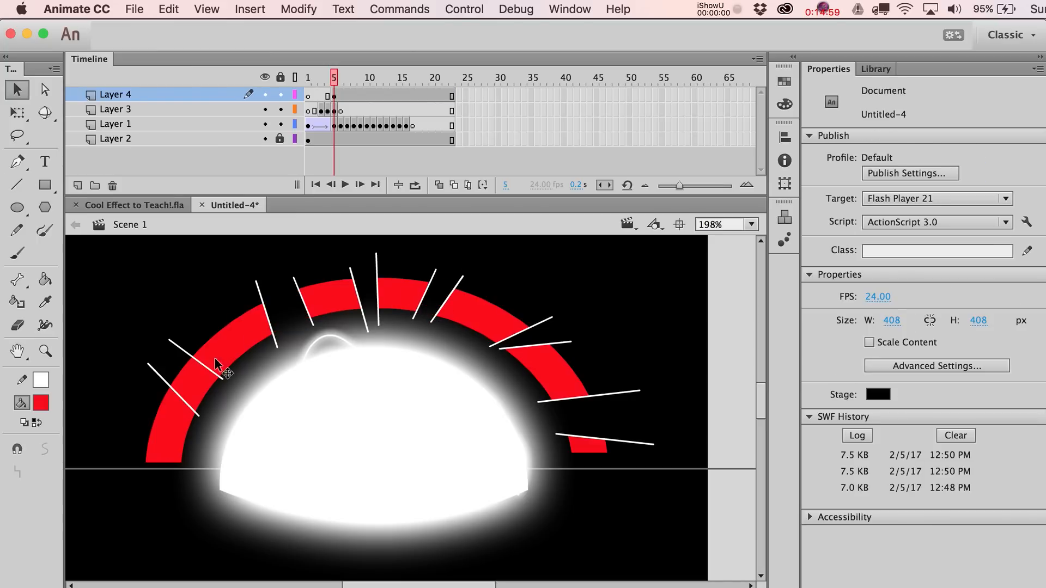
pyautogui.click(192, 378)
pyautogui.press('Delete')
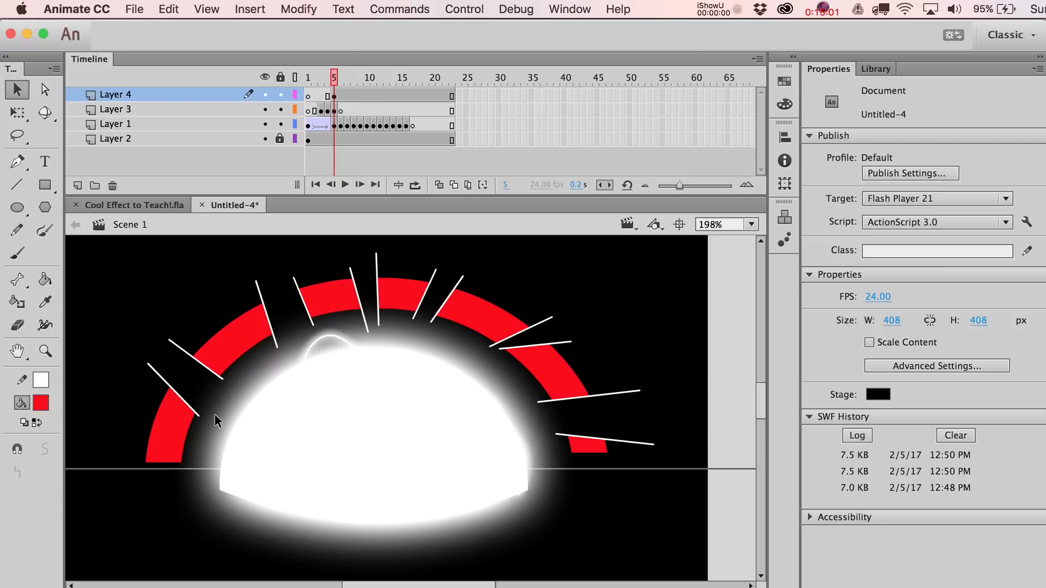
# Step: Delete all the white dividing lines so only the separate red arch segments remain
pyautogui.doubleClick(196, 413)
pyautogui.press('Delete')
pyautogui.doubleClick(182, 349)
pyautogui.press('Delete')
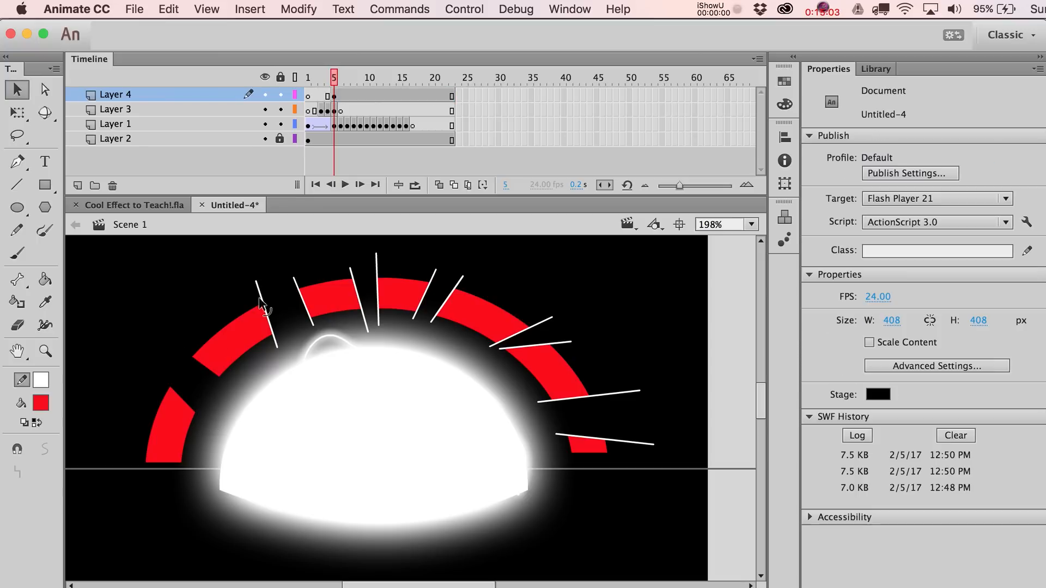
pyautogui.doubleClick(264, 306)
pyautogui.press('Delete')
pyautogui.doubleClick(299, 291)
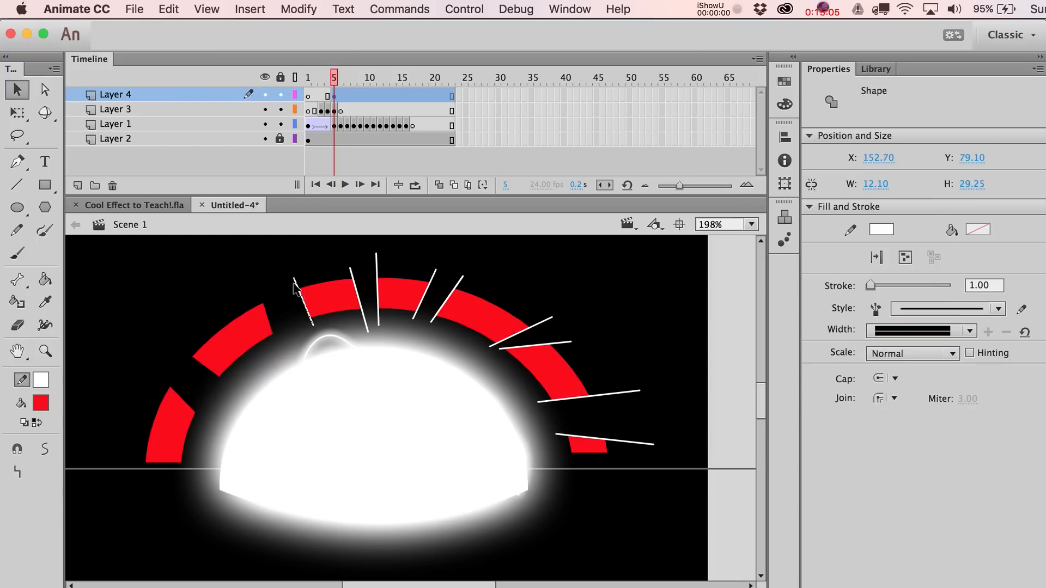
pyautogui.press('Delete')
pyautogui.press('n')
pyautogui.moveTo(339, 281)
pyautogui.mouseDown()
pyautogui.moveTo(579, 346)
pyautogui.moveTo(591, 392)
pyautogui.mouseUp()
pyautogui.moveTo(607, 432); pyautogui.dragTo(617, 458)
pyautogui.press('v')
pyautogui.hotkey('ctrl', 'a')
pyautogui.press('Delete')
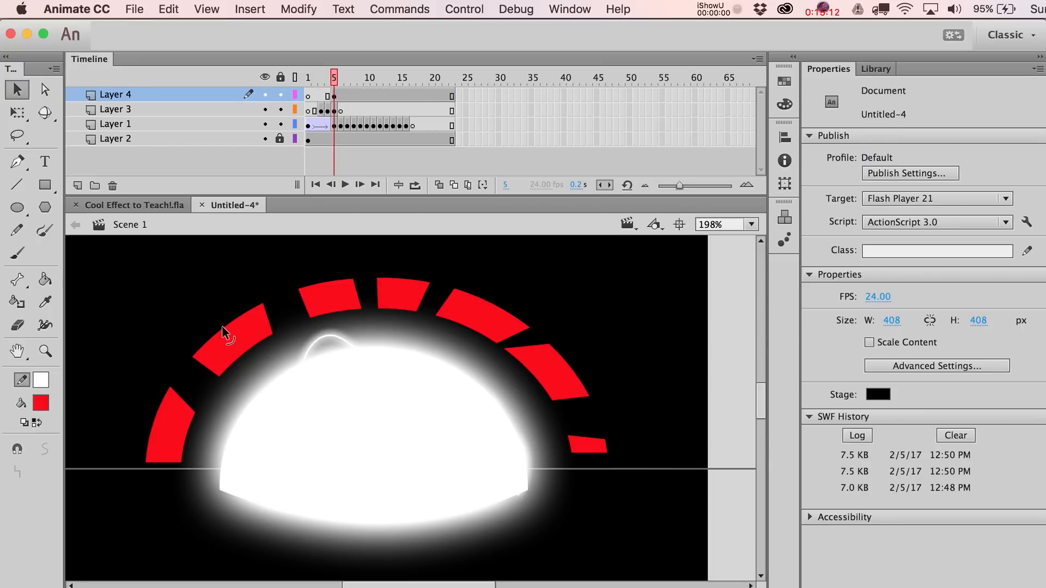
# Step: Bend the outer edges of the six larger red arch segments inward into spikes and collapse the small rightmost segment into a triangle
pyautogui.moveTo(225, 331); pyautogui.dragTo(234, 346)
pyautogui.moveTo(181, 421); pyautogui.dragTo(184, 422)
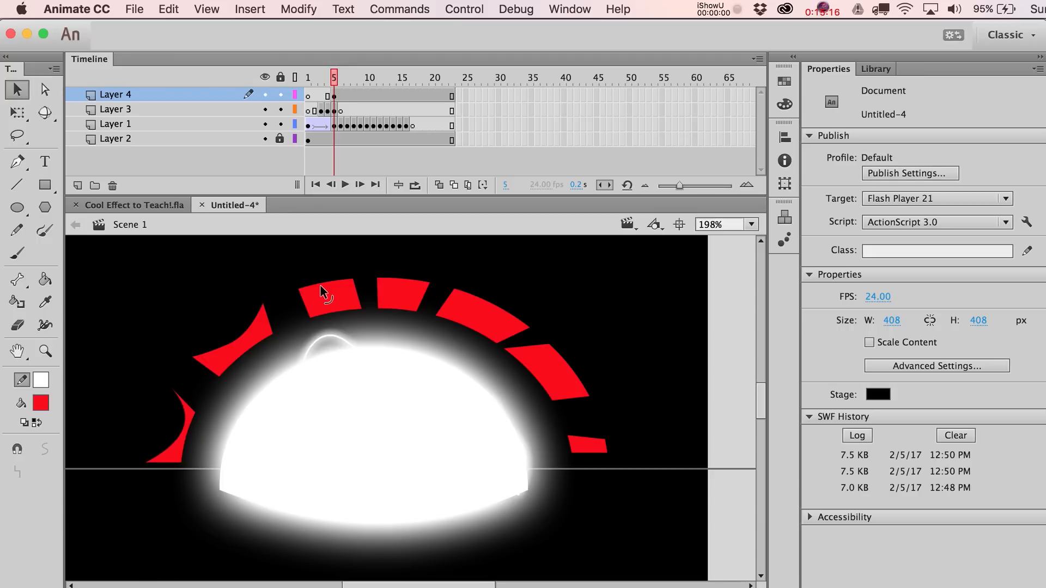
pyautogui.moveTo(319, 284); pyautogui.dragTo(331, 306)
pyautogui.moveTo(401, 278); pyautogui.dragTo(401, 314)
pyautogui.moveTo(518, 322); pyautogui.dragTo(488, 347)
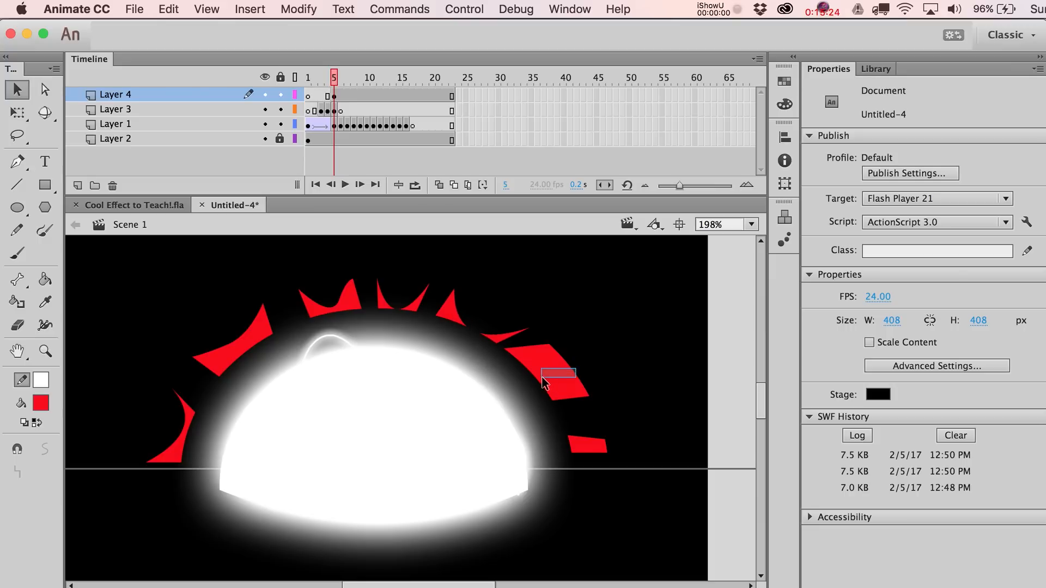
pyautogui.moveTo(574, 375); pyautogui.dragTo(548, 384)
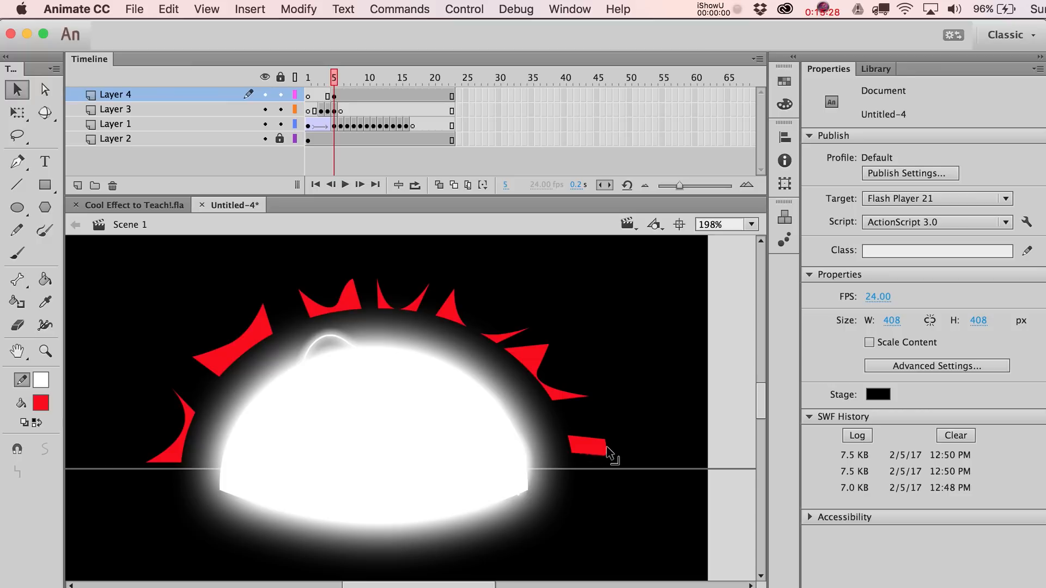
pyautogui.moveTo(606, 453); pyautogui.dragTo(609, 438)
pyautogui.press('super+1')
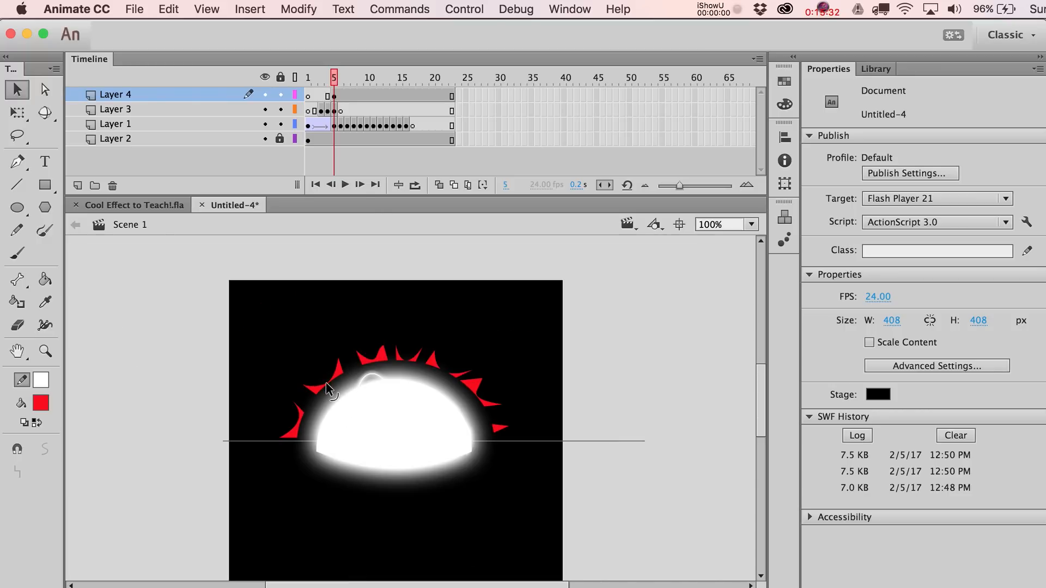
# Step: Convert the two shards on the dome's left side into separate movie clip symbols
pyautogui.click(45, 351)
pyautogui.moveTo(276, 311); pyautogui.dragTo(528, 479)
pyautogui.click(336, 96)
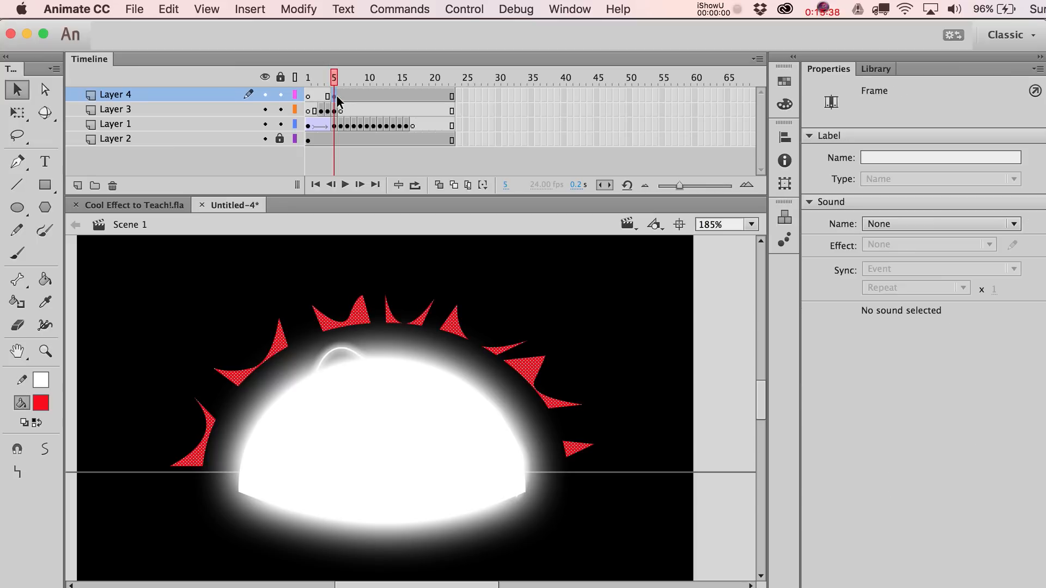
pyautogui.click(185, 376)
pyautogui.click(200, 451)
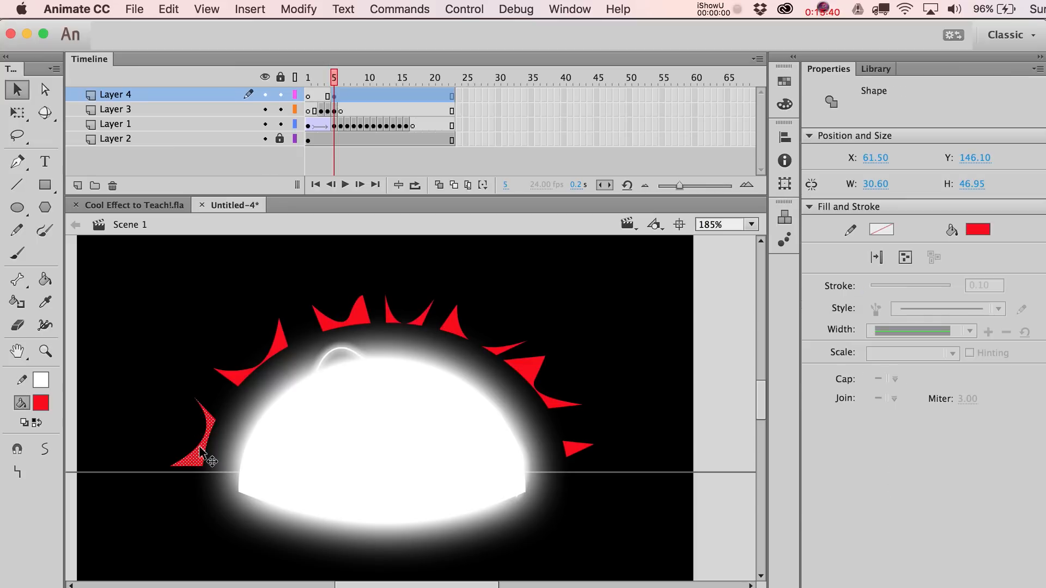
pyautogui.press('F8')
pyautogui.press('Return')
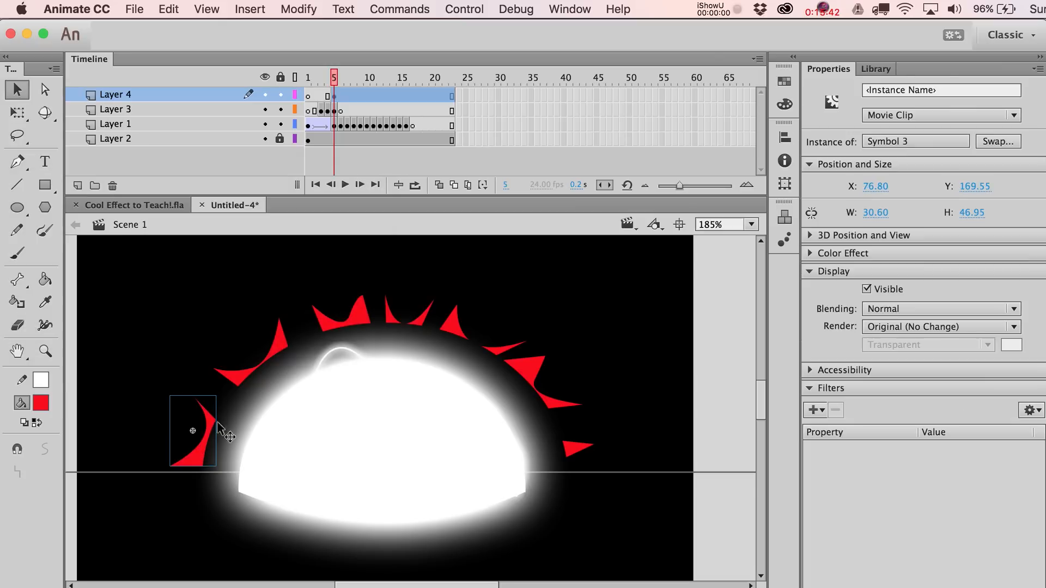
pyautogui.click(236, 381)
pyautogui.press('F8')
pyautogui.press('Return')
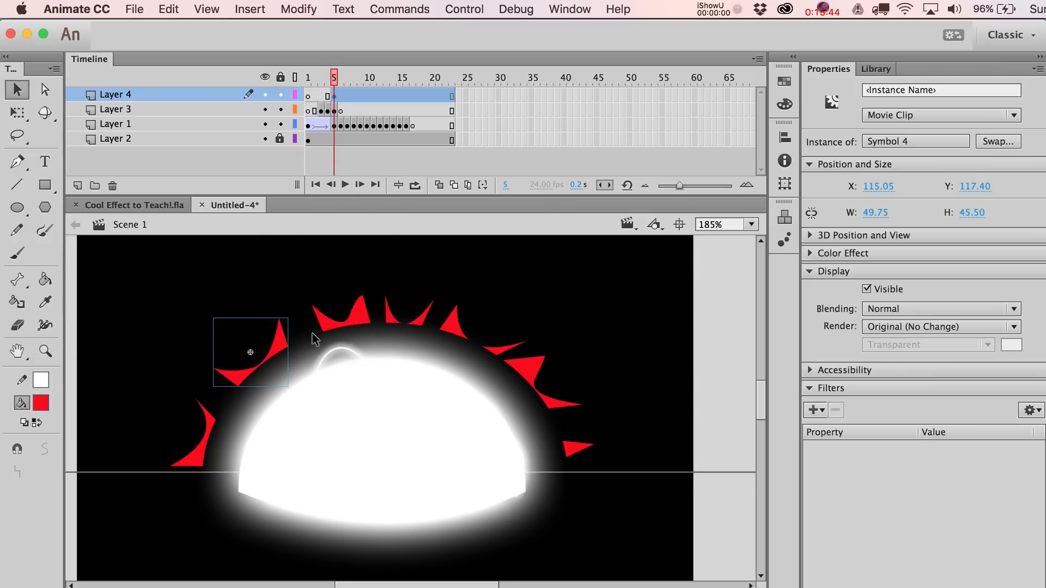
# Step: Convert the wide shard above the dome and the two small shards to its right into separate movie clip symbols
pyautogui.click(337, 322)
pyautogui.press('F8')
pyautogui.press('Return')
pyautogui.click(431, 330)
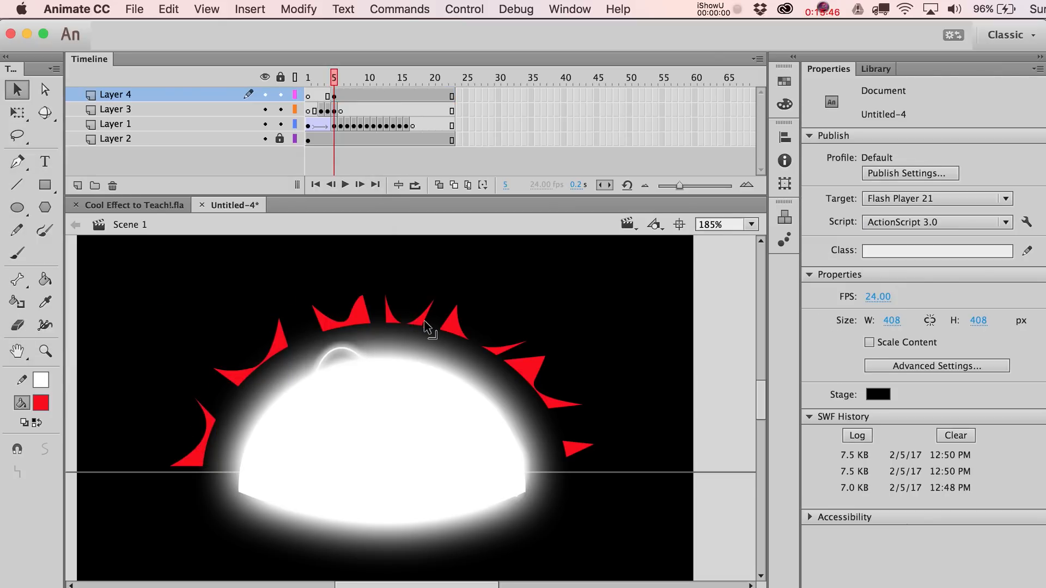
pyautogui.click(425, 322)
pyautogui.press('F8')
pyautogui.press('Return')
pyautogui.click(394, 319)
pyautogui.press('F8')
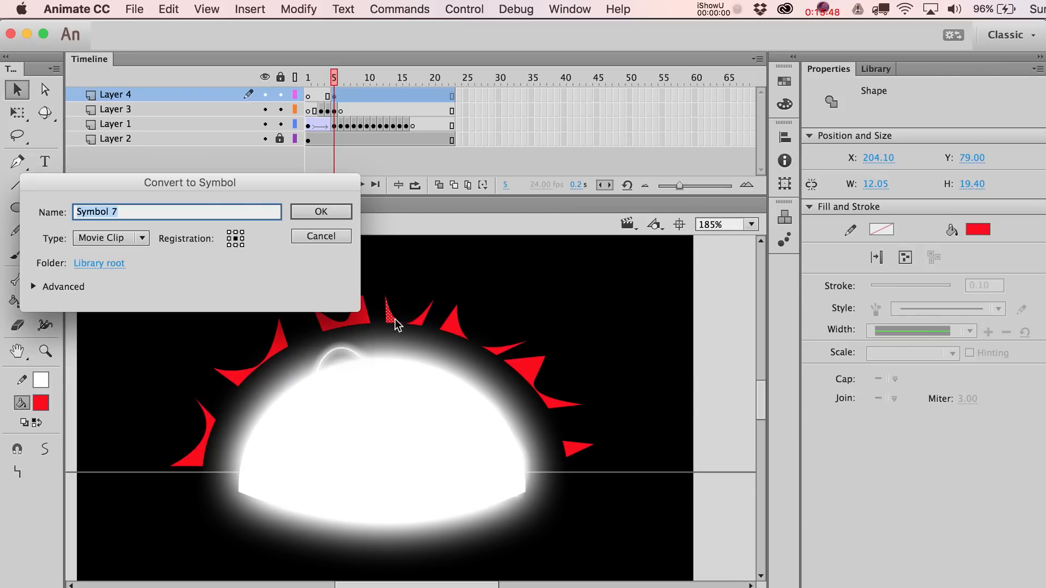
pyautogui.press('Return')
# Step: Convert the triangular shard right of the dome's top and the thin shard beside it into separate movie clip symbols
pyautogui.click(470, 343)
pyautogui.click(463, 333)
pyautogui.press('F8')
pyautogui.press('Return')
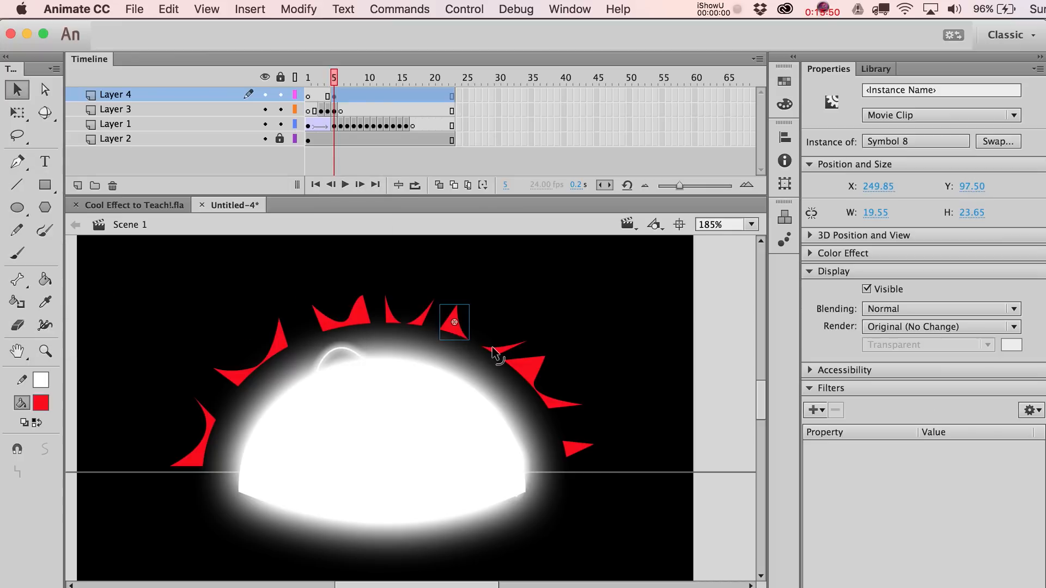
pyautogui.click(495, 351)
pyautogui.press('F8')
pyautogui.press('Return')
# Step: Convert the large double-pointed shard and the small lowest shard on the dome's right side into separate movie clip symbols
pyautogui.click(516, 364)
pyautogui.press('F8')
pyautogui.press('Return')
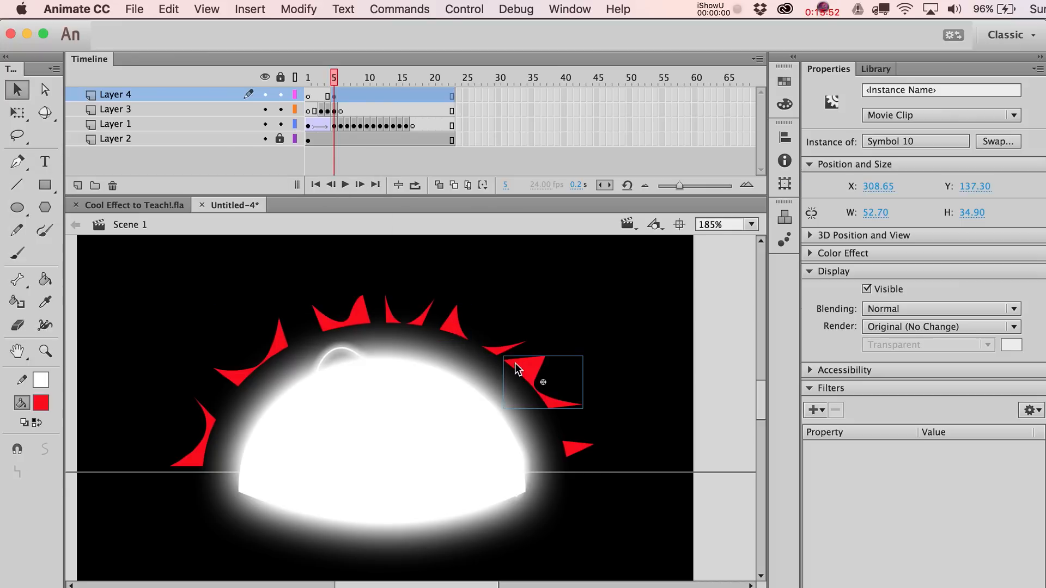
pyautogui.click(574, 446)
pyautogui.press('F8')
pyautogui.press('Return')
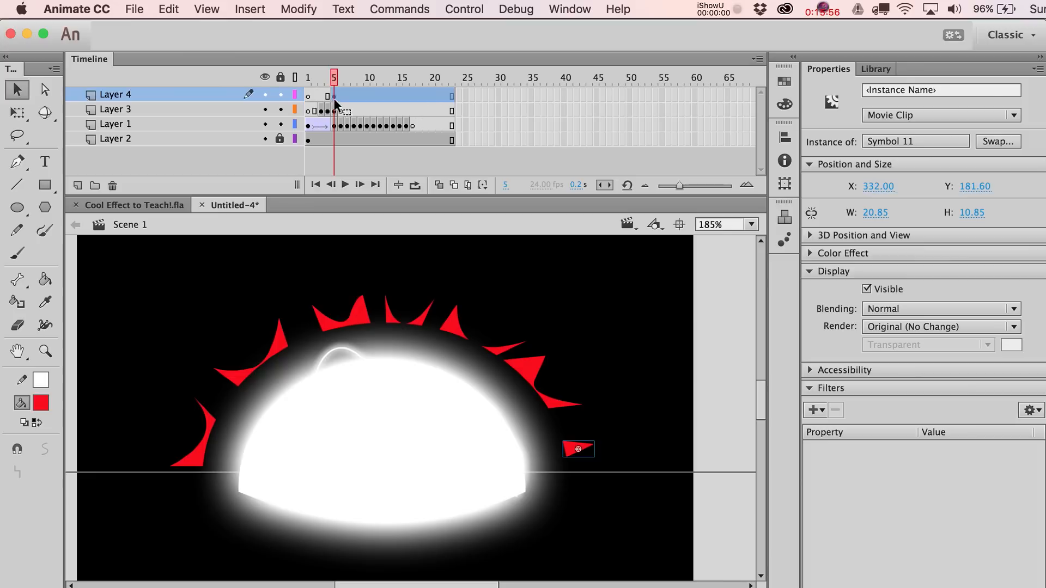
# Step: Set the instance type to Graphic for eight shards, leaving out the thin one at the top centre
pyautogui.click(206, 439)
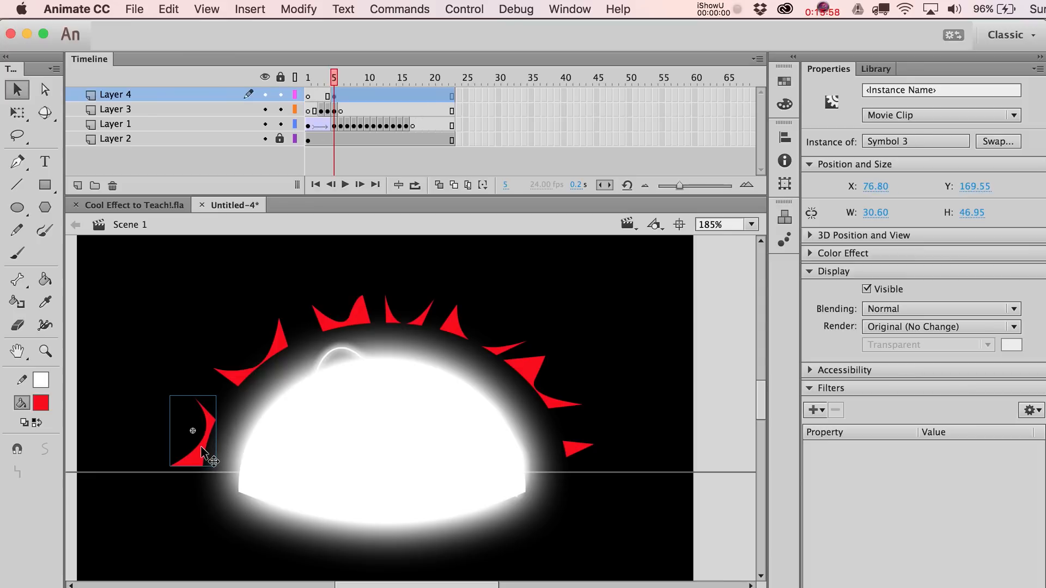
pyautogui.keyDown('shift'); pyautogui.click(276, 355); pyautogui.keyUp('shift')
pyautogui.keyDown('shift'); pyautogui.click(355, 320); pyautogui.keyUp('shift')
pyautogui.keyDown('shift'); pyautogui.click(422, 315); pyautogui.keyUp('shift')
pyautogui.keyDown('shift'); pyautogui.click(455, 325); pyautogui.keyUp('shift')
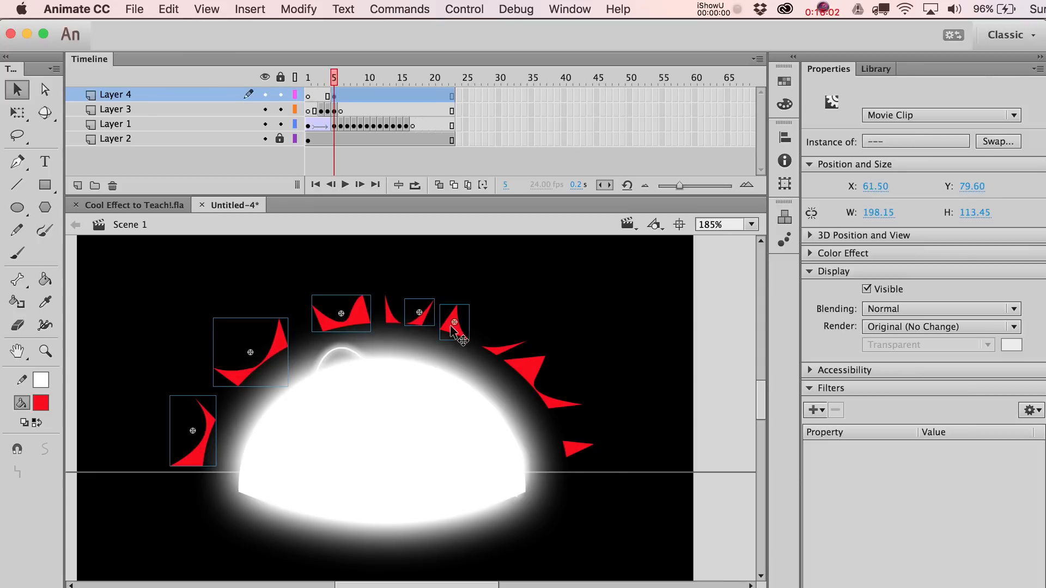
pyautogui.keyDown('shift'); pyautogui.click(505, 348); pyautogui.keyUp('shift')
pyautogui.keyDown('shift'); pyautogui.click(532, 375); pyautogui.keyUp('shift')
pyautogui.keyDown('shift'); pyautogui.click(578, 450); pyautogui.keyUp('shift')
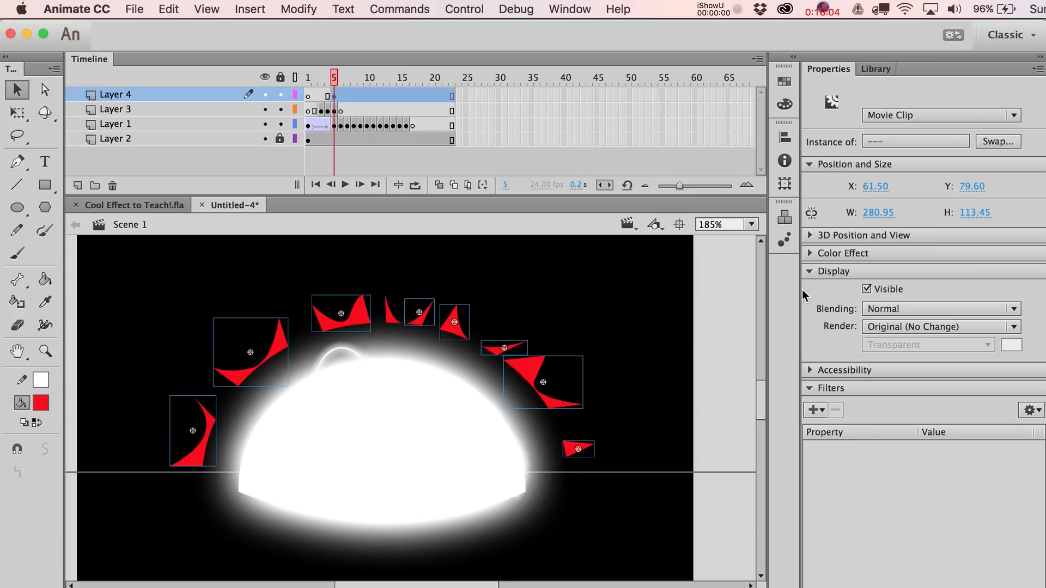
pyautogui.click(927, 119)
pyautogui.click(907, 169)
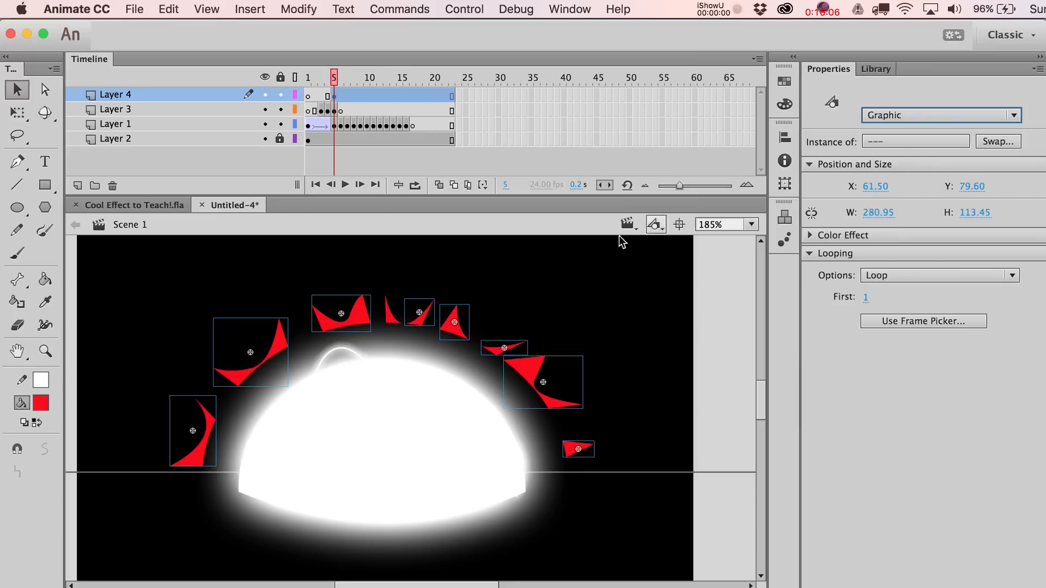
pyautogui.click(537, 353)
pyautogui.click(533, 364)
pyautogui.doubleClick(534, 365)
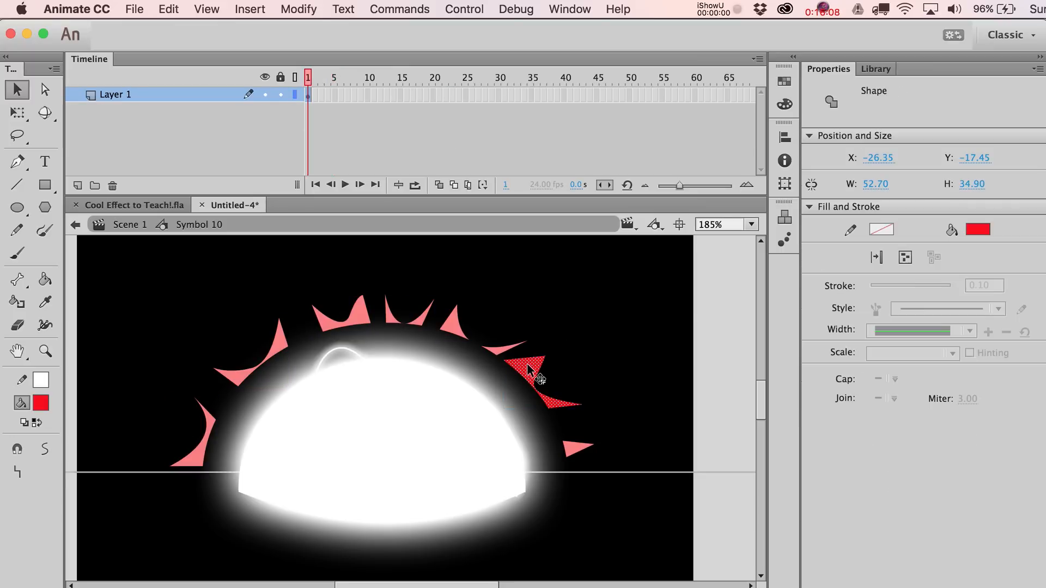
pyautogui.click(126, 224)
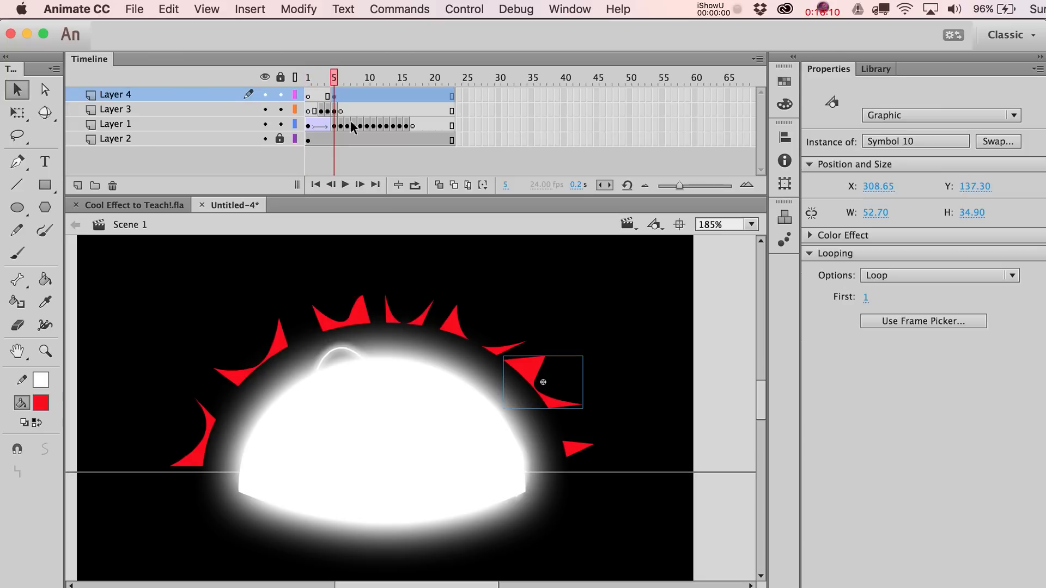
pyautogui.moveTo(335, 84)
pyautogui.mouseDown()
pyautogui.moveTo(367, 82)
pyautogui.moveTo(337, 83)
pyautogui.mouseUp()
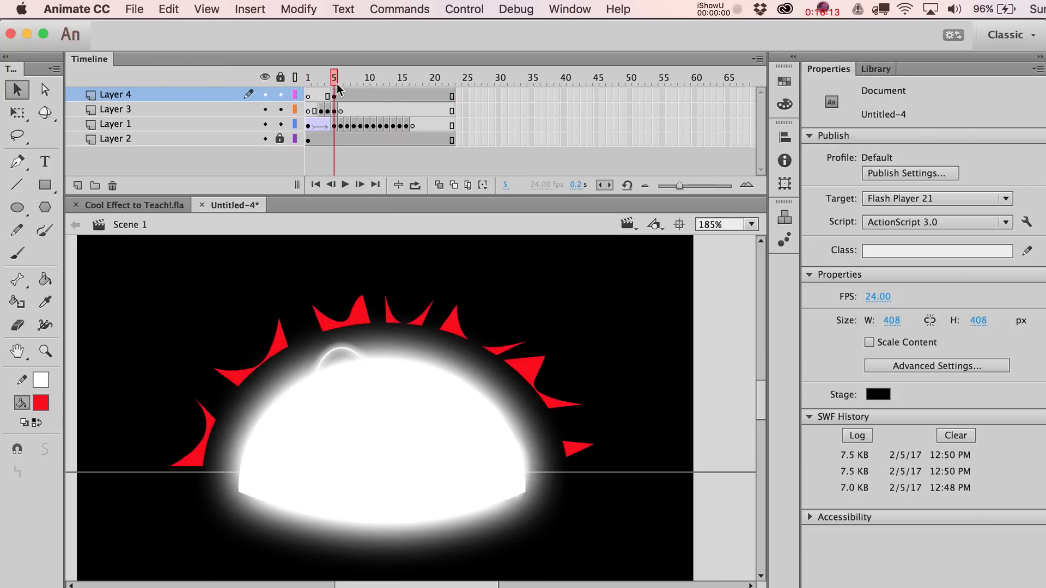
# Step: Inside the large right-hand shard symbol, add a keyframe at frame 2 and shift the shape outward with its upper tip stretched
pyautogui.click(535, 373)
pyautogui.doubleClick(532, 367)
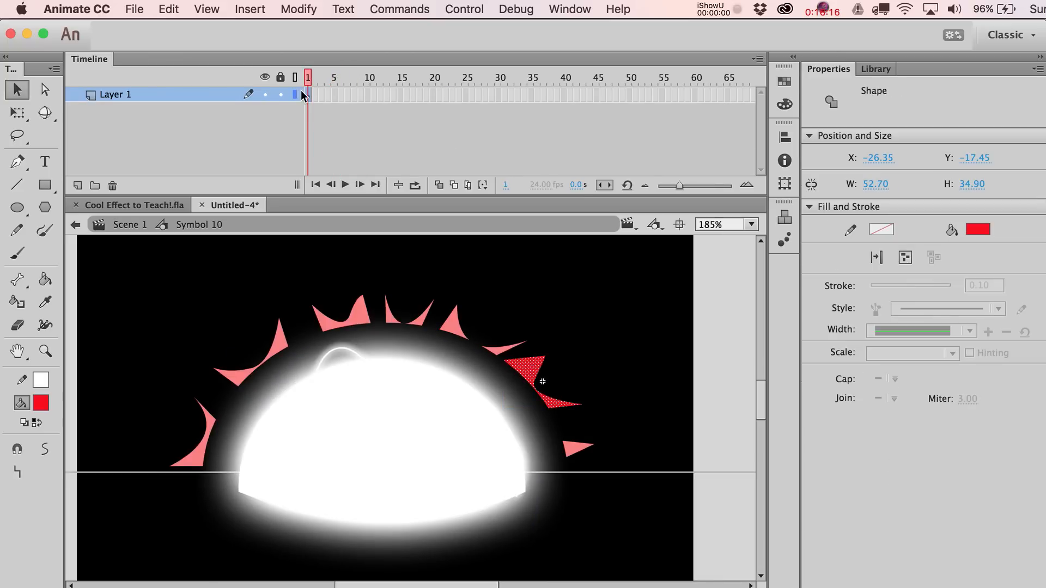
pyautogui.click(308, 95)
pyautogui.click(316, 95)
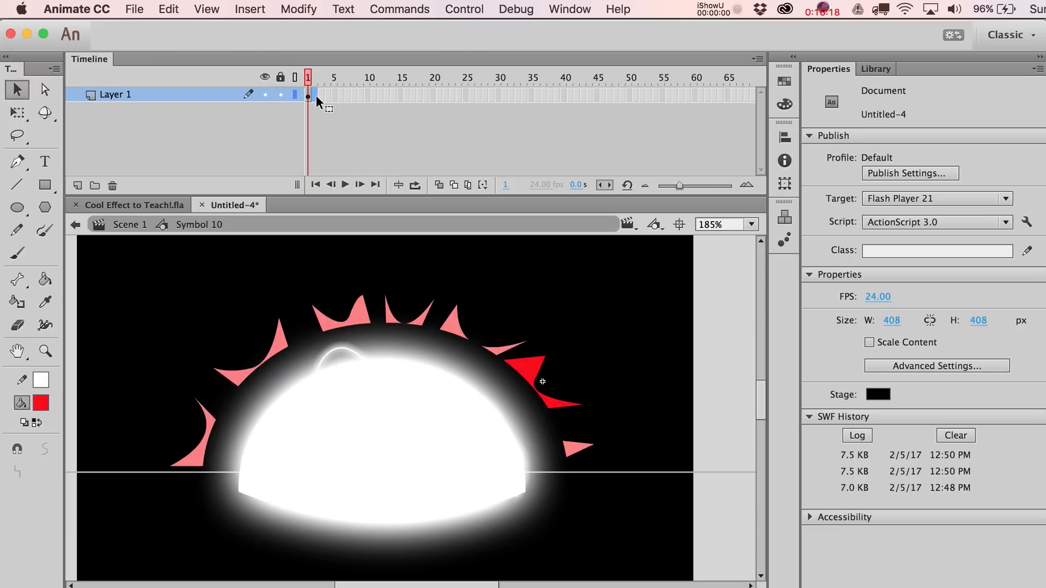
pyautogui.press('F6')
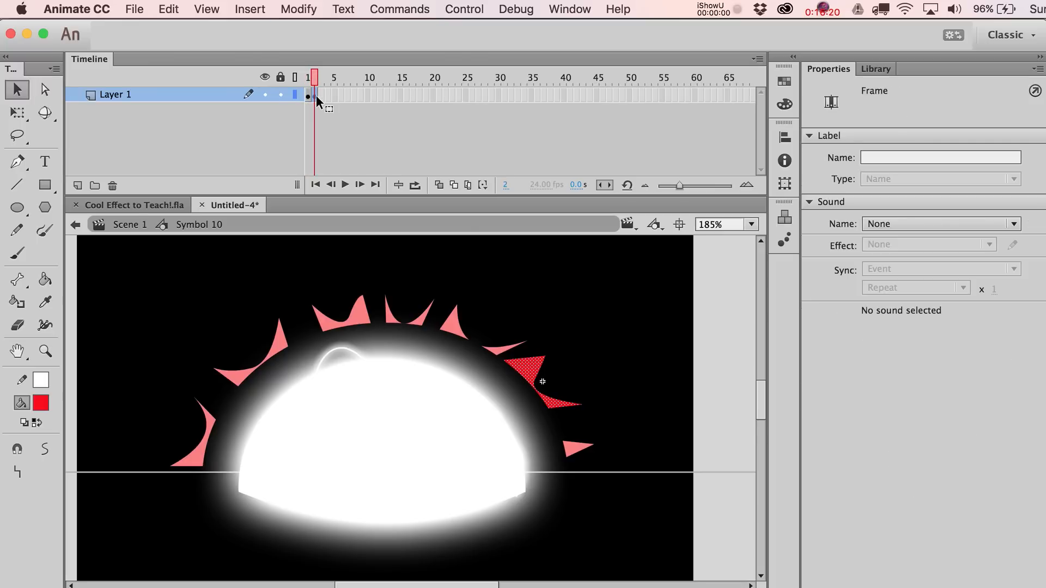
pyautogui.click(561, 321)
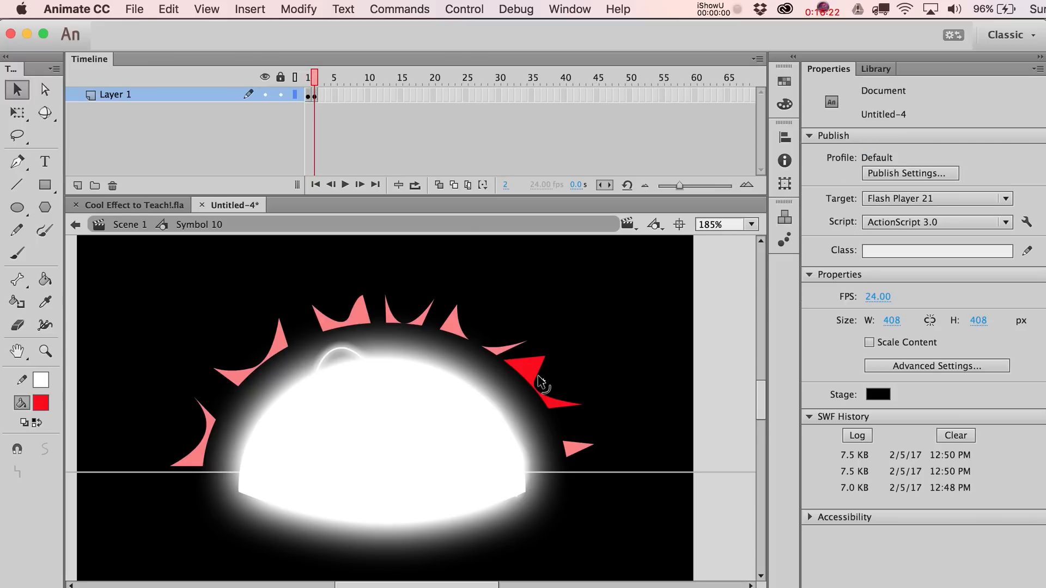
pyautogui.click(540, 382)
pyautogui.moveTo(540, 381); pyautogui.dragTo(555, 353)
pyautogui.click(589, 378)
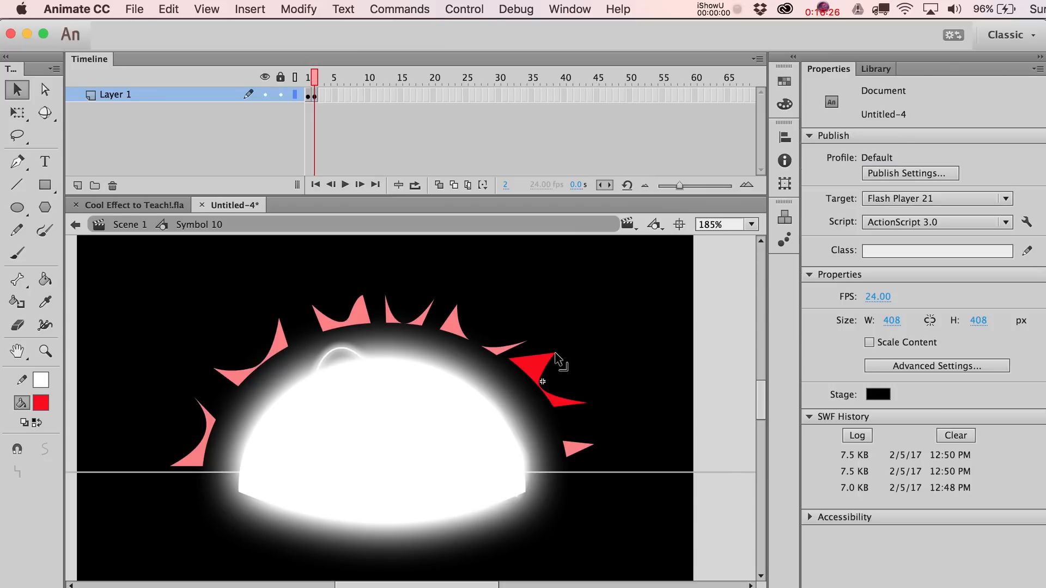
# Step: Test the movie to check the flickering shard, and return to the main scene
pyautogui.press('super+Return')
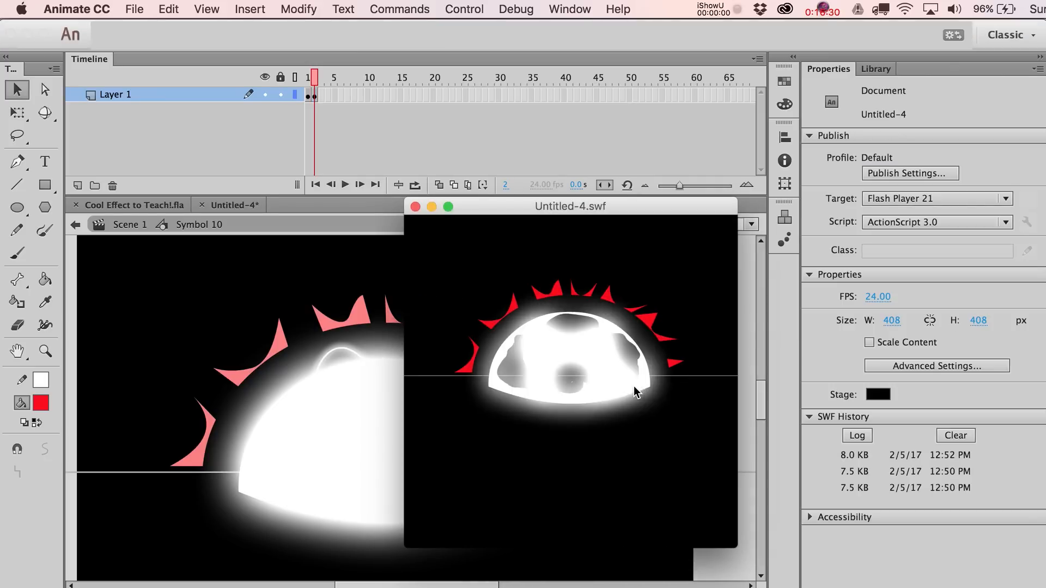
pyautogui.press('super+w')
pyautogui.doubleClick(498, 309)
# Step: Inside the triangular shard symbol right of the dome's top, add a keyframe at frame 2 and move the shape slightly upward
pyautogui.doubleClick(453, 322)
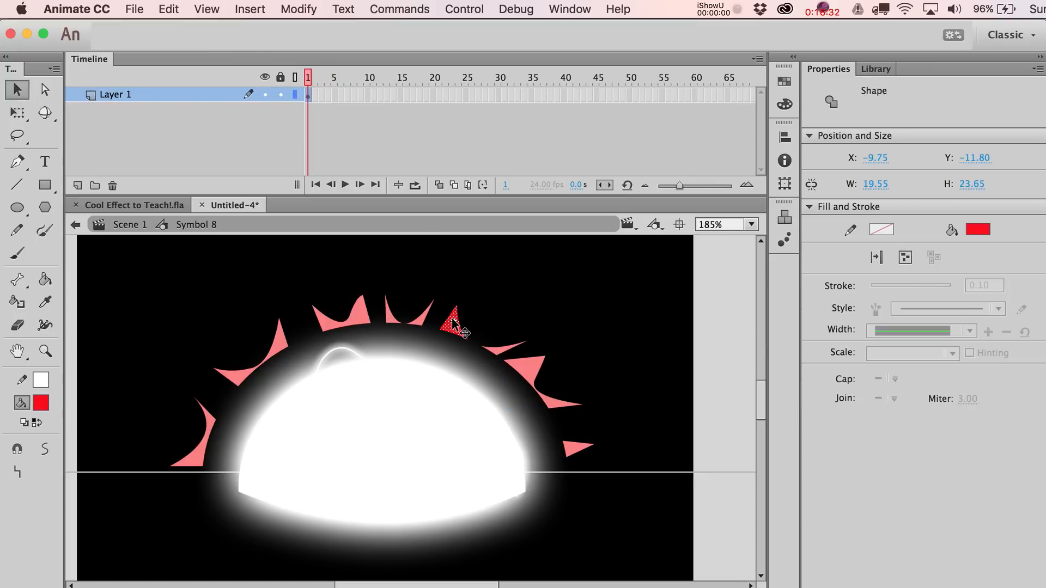
pyautogui.press('F6')
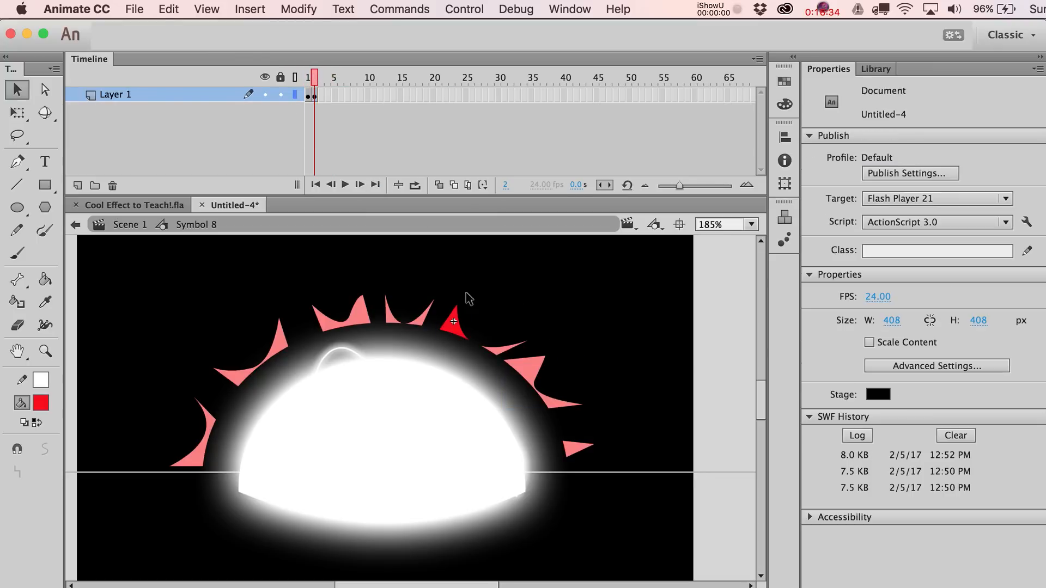
pyautogui.click(455, 322)
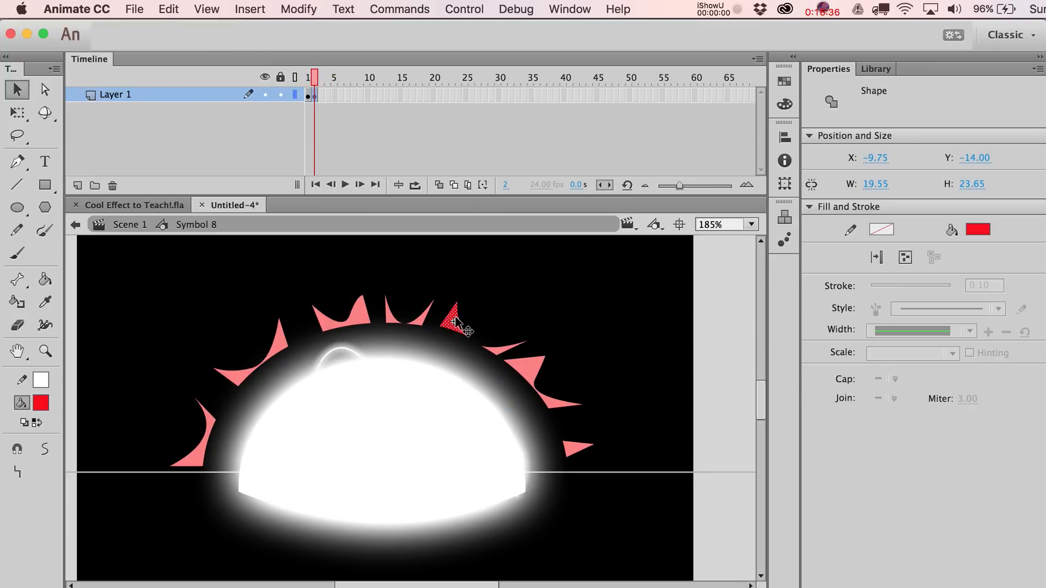
pyautogui.click(457, 306)
pyautogui.doubleClick(500, 339)
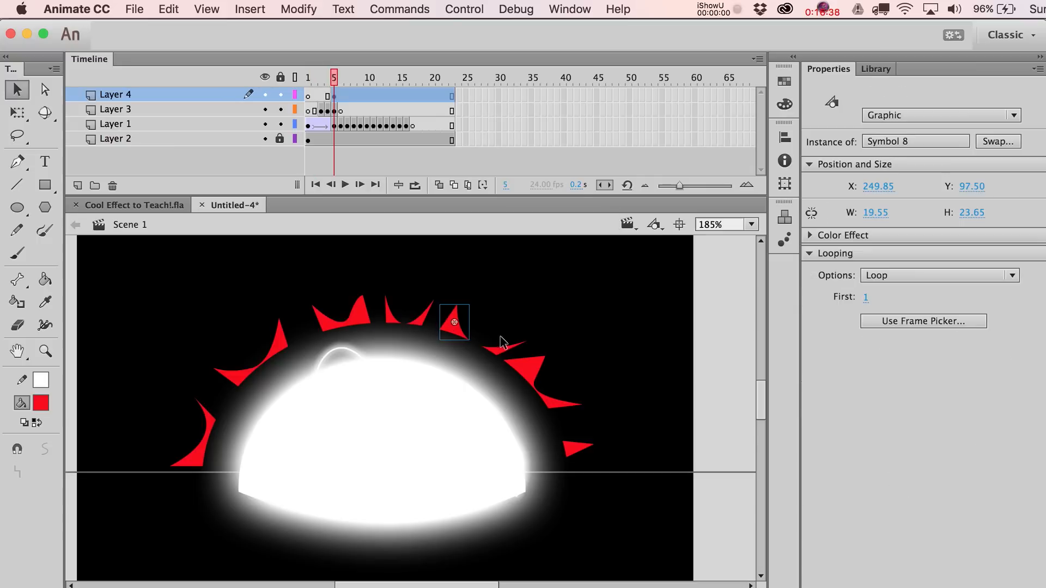
# Step: Inside the thin upper-right shard symbol, add a keyframe at frame 2, stretch its tip outward, and move the shape slightly outward
pyautogui.doubleClick(501, 348)
pyautogui.press('F6')
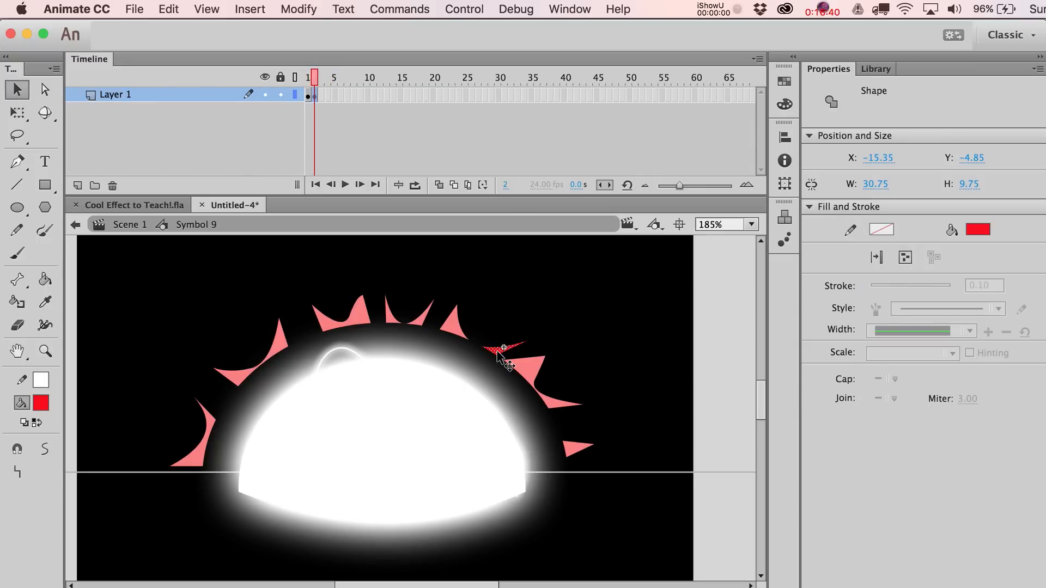
pyautogui.click(538, 331)
pyautogui.moveTo(526, 341); pyautogui.dragTo(535, 338)
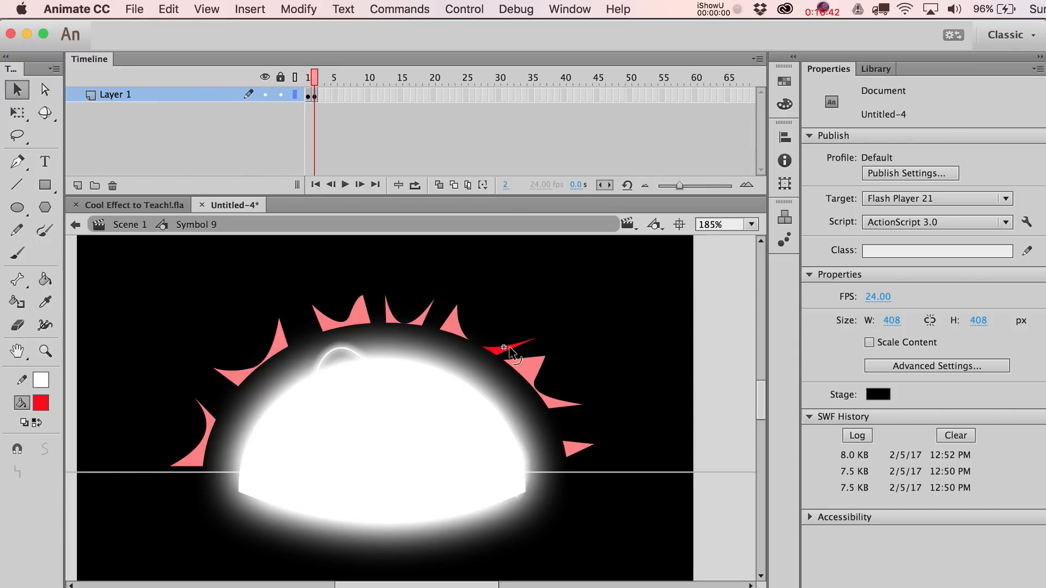
pyautogui.click(509, 348)
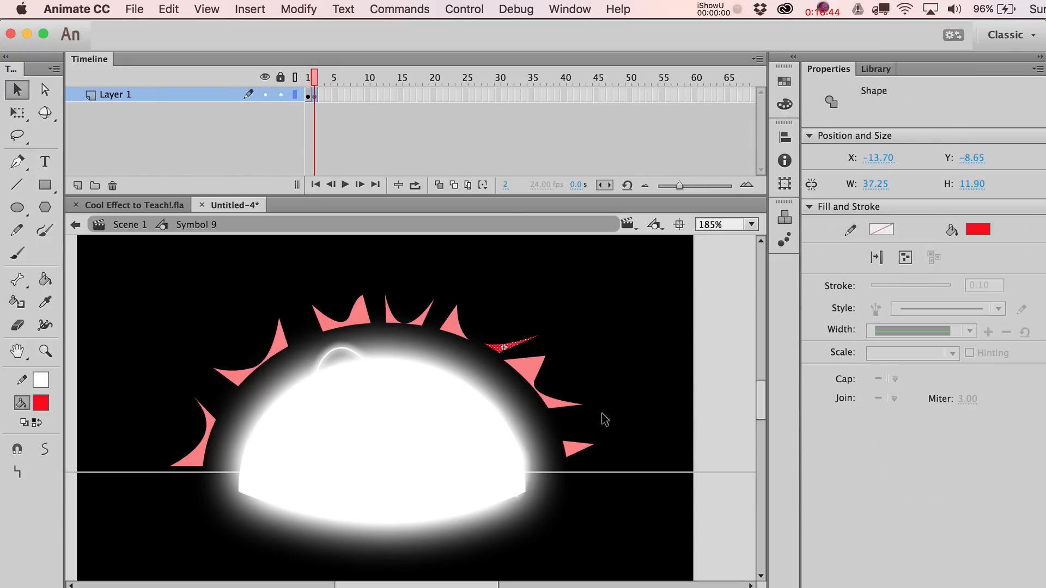
pyautogui.doubleClick(581, 451)
# Step: Inside the small far-right shard symbol, add a keyframe at frame 2 and return to the main scene
pyautogui.doubleClick(579, 449)
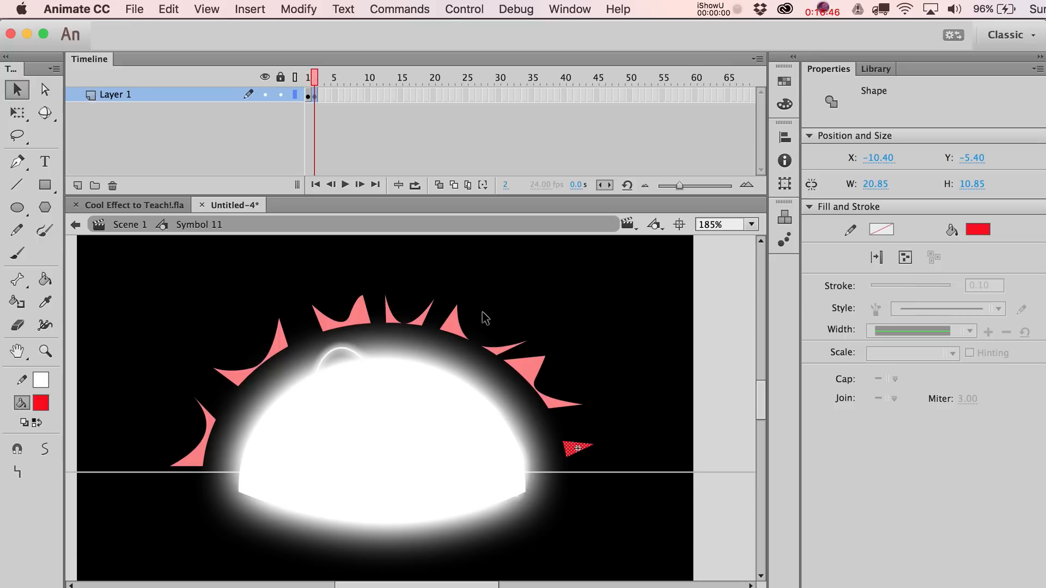
pyautogui.doubleClick(587, 326)
# Step: Inside the small curved shard symbol just left of the triangular one, add a keyframe at frame 2 and nudge the shape slightly upward
pyautogui.click(417, 324)
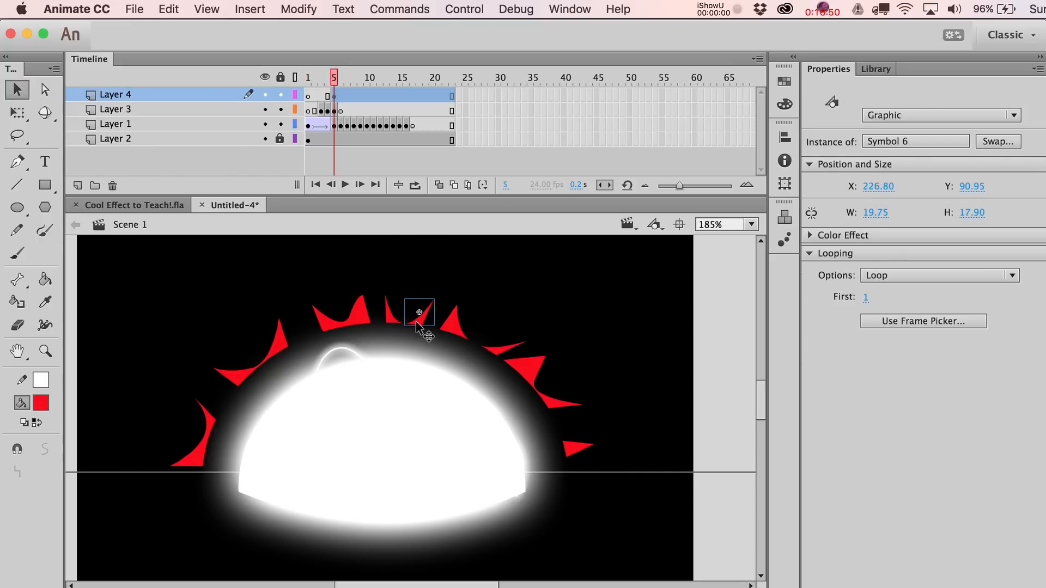
pyautogui.doubleClick(417, 324)
pyautogui.press('F6')
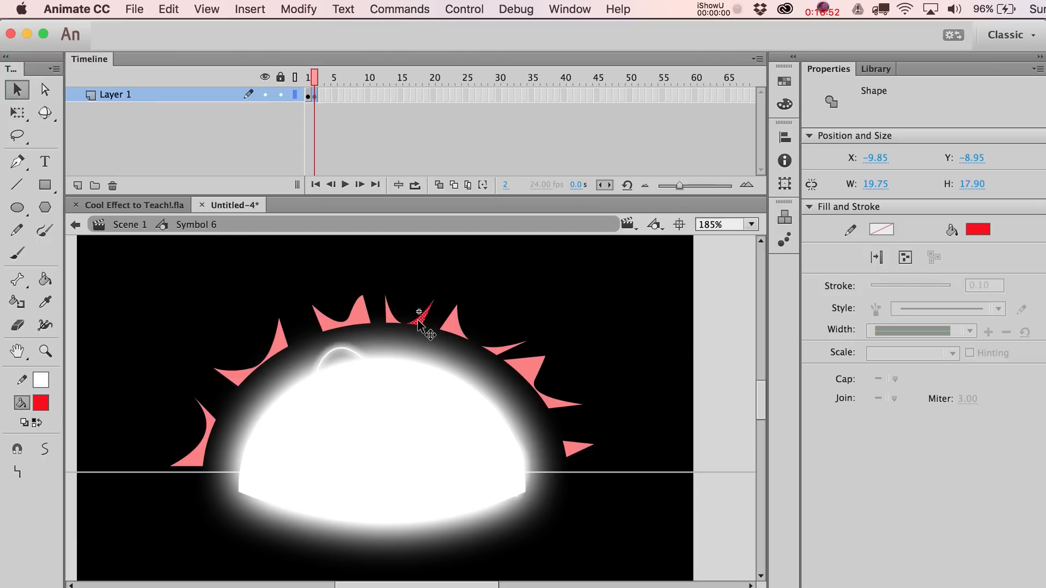
pyautogui.press('Up')
pyautogui.press('Up')
pyautogui.click(412, 292)
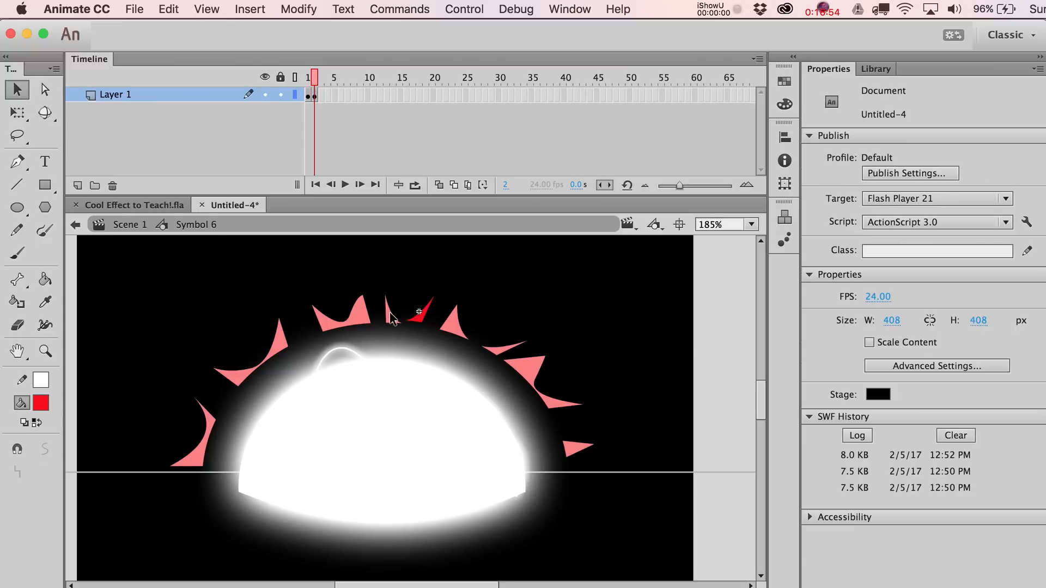
pyautogui.click(129, 224)
pyautogui.click(299, 289)
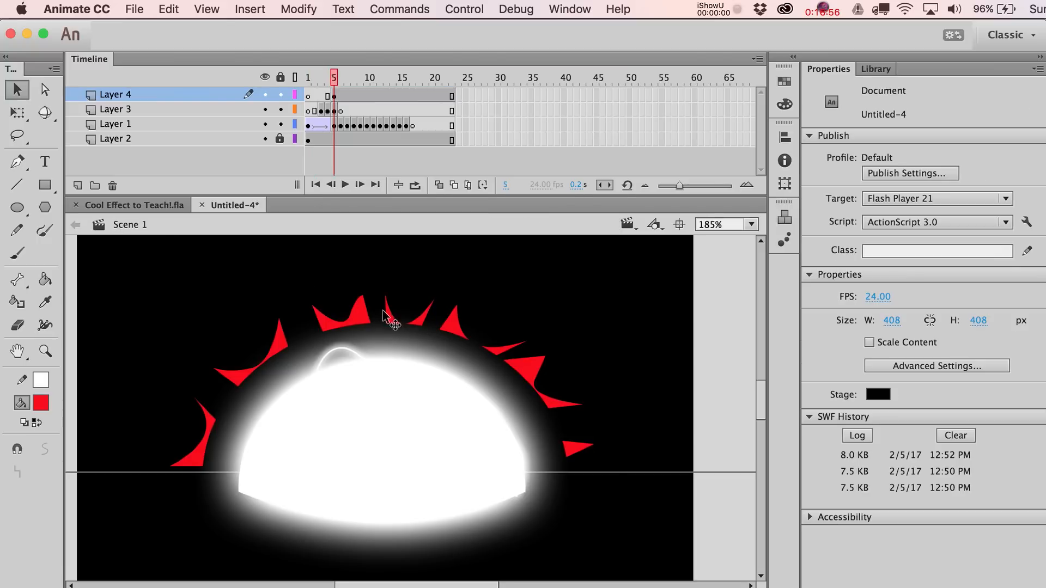
# Step: Inside the thin shard symbol above the dome's top centre, add a keyframe at frame 2 and move the shape slightly upward
pyautogui.click(393, 318)
pyautogui.doubleClick(393, 317)
pyautogui.press('F6')
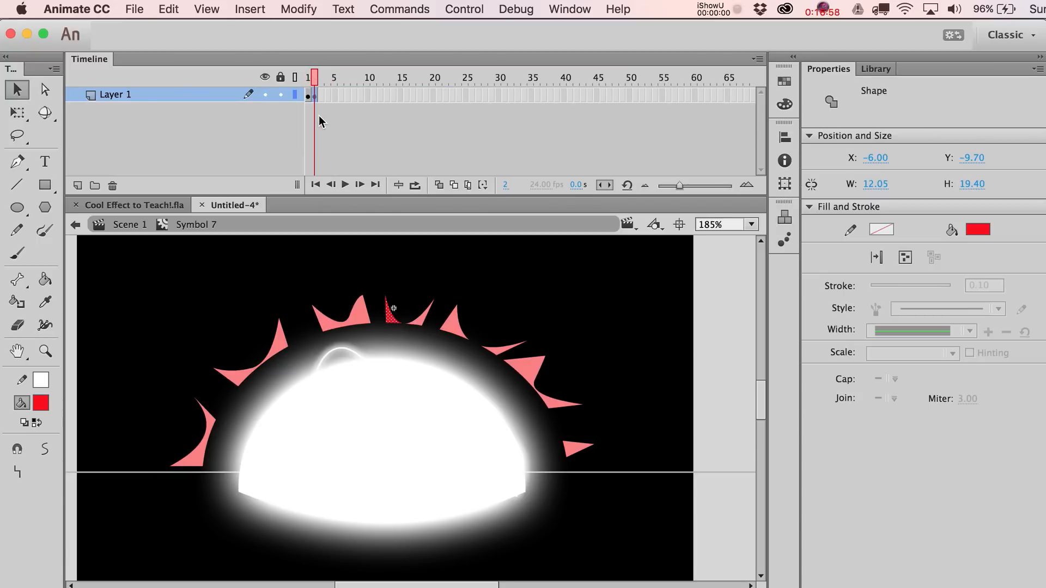
pyautogui.doubleClick(330, 325)
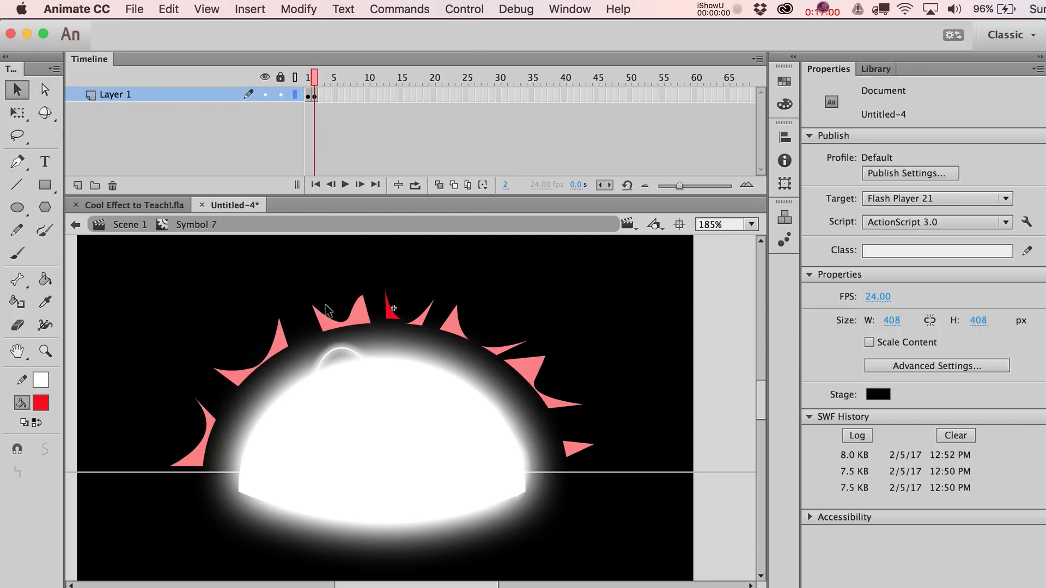
# Step: Inside the two-pointed shard symbol left of the dome's top, add a keyframe at frame 2, move the shape slightly up, and stretch its right tip upward
pyautogui.doubleClick(330, 324)
pyautogui.press('F6')
pyautogui.doubleClick(330, 267)
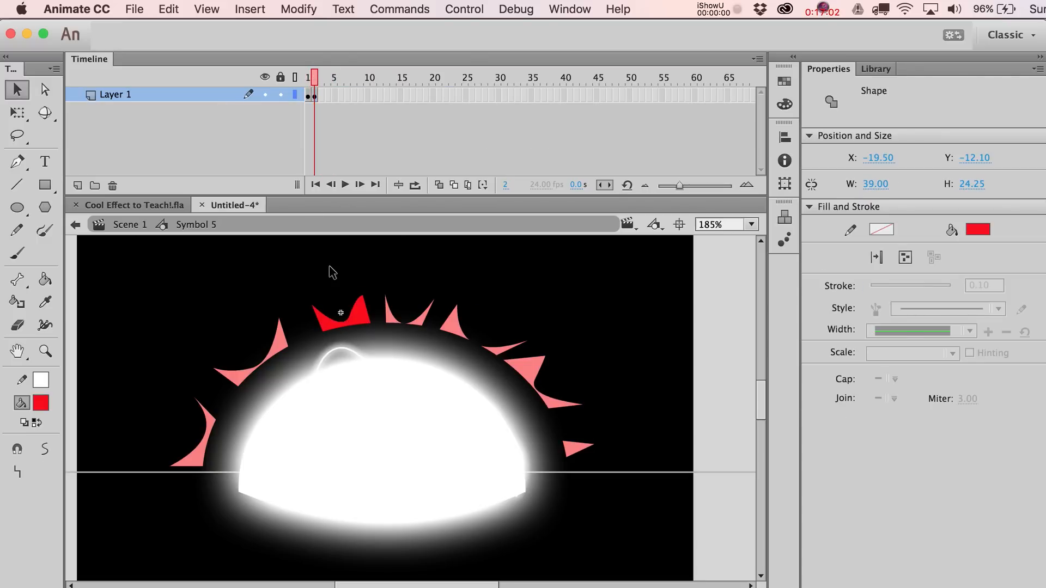
pyautogui.doubleClick(356, 327)
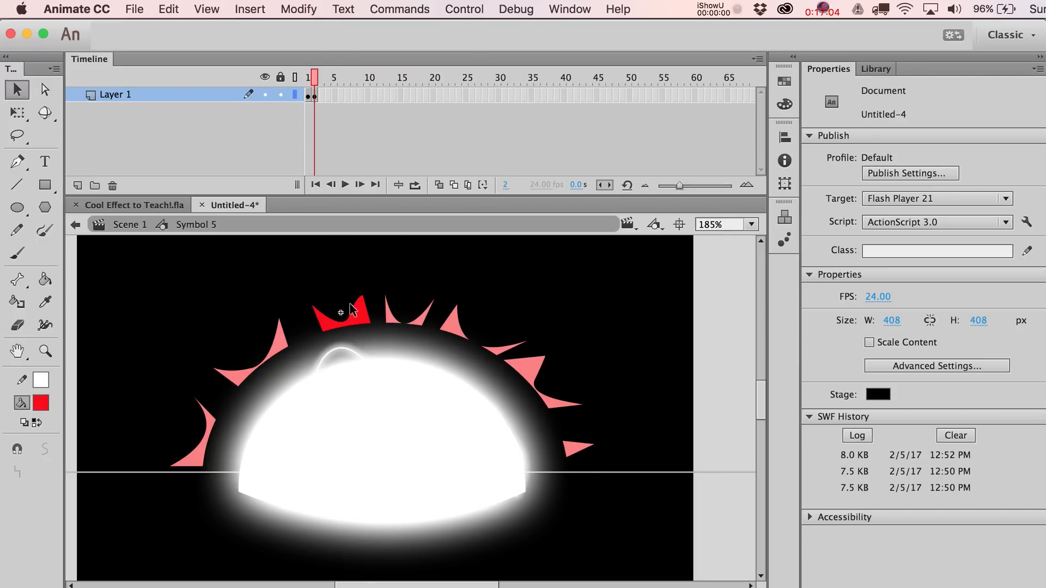
pyautogui.moveTo(352, 310); pyautogui.dragTo(362, 277)
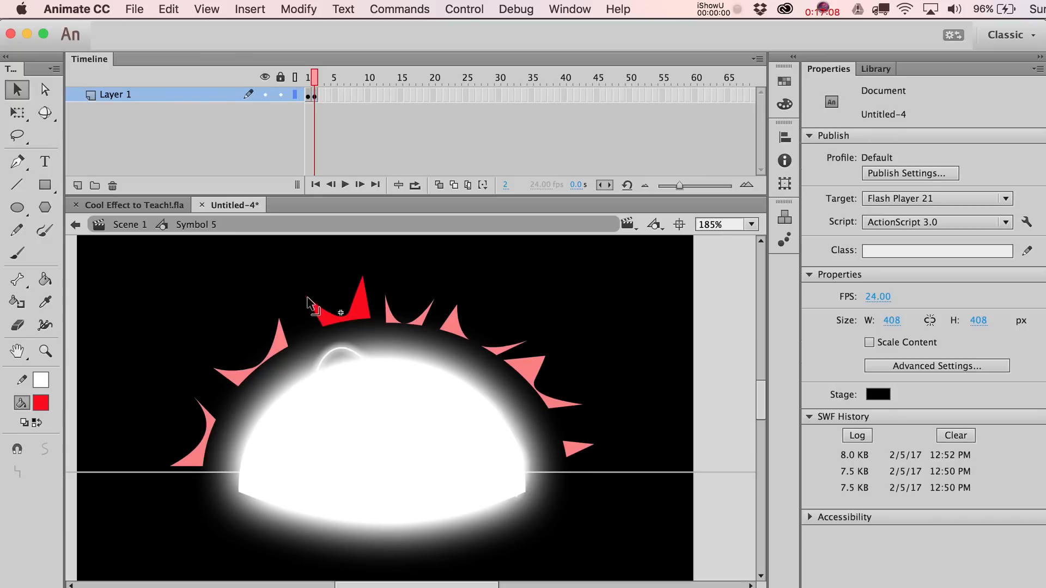
pyautogui.doubleClick(278, 302)
# Step: Inside the large upper-left shard symbol, add a keyframe at frame 2, nudge the shape up and left, and stretch its left tip outward
pyautogui.click(281, 337)
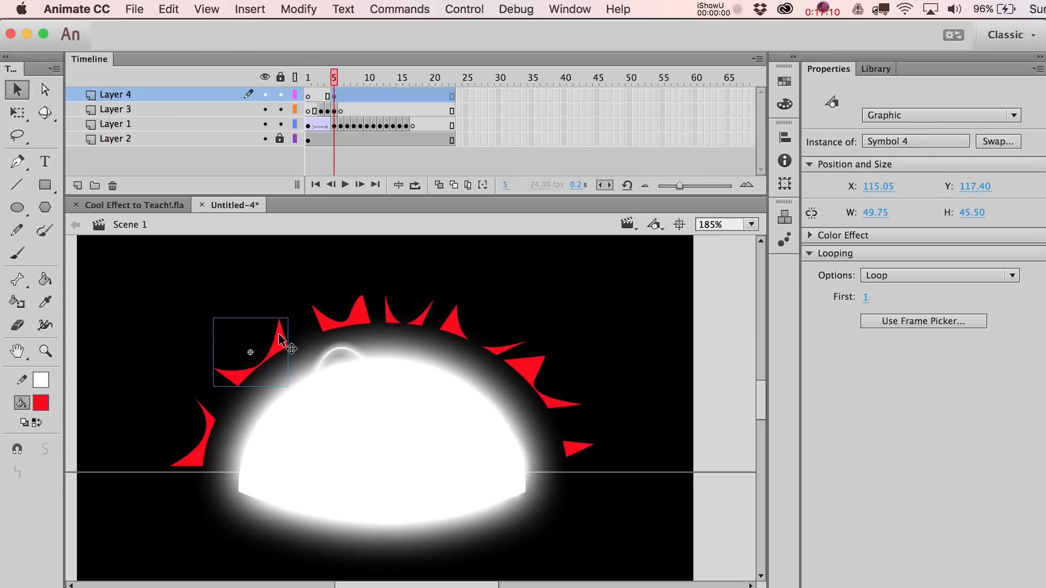
pyautogui.doubleClick(279, 335)
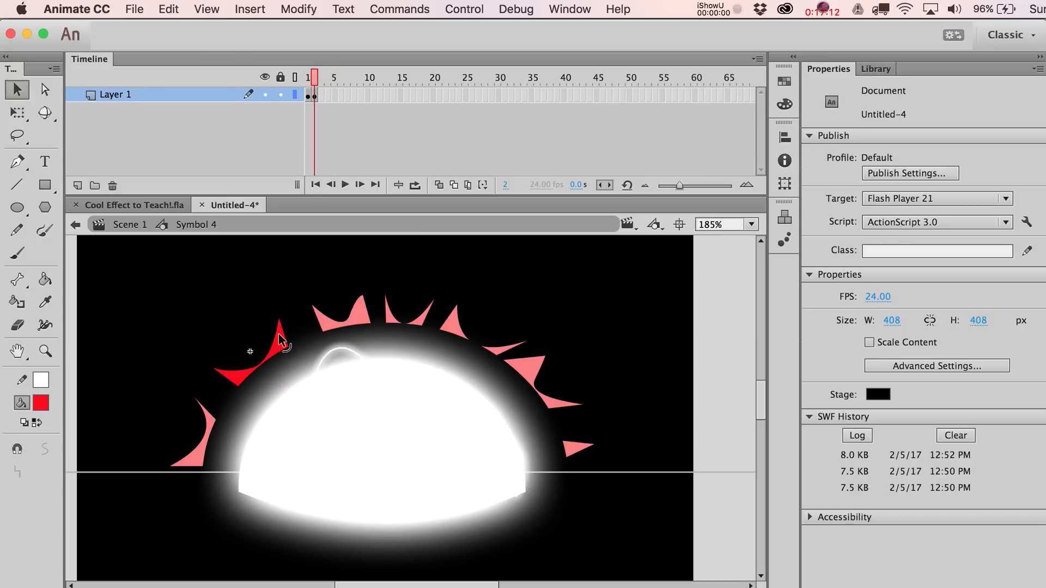
pyautogui.click(281, 338)
pyautogui.press('Up')
pyautogui.press('Up')
pyautogui.press('Up')
pyautogui.press('Left')
pyautogui.click(205, 332)
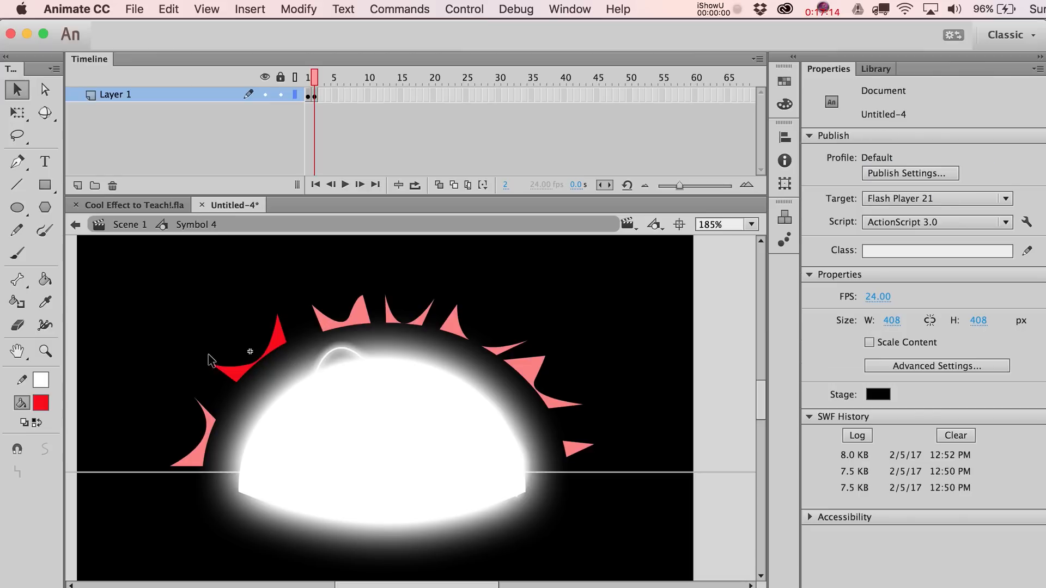
pyautogui.moveTo(212, 369); pyautogui.dragTo(203, 365)
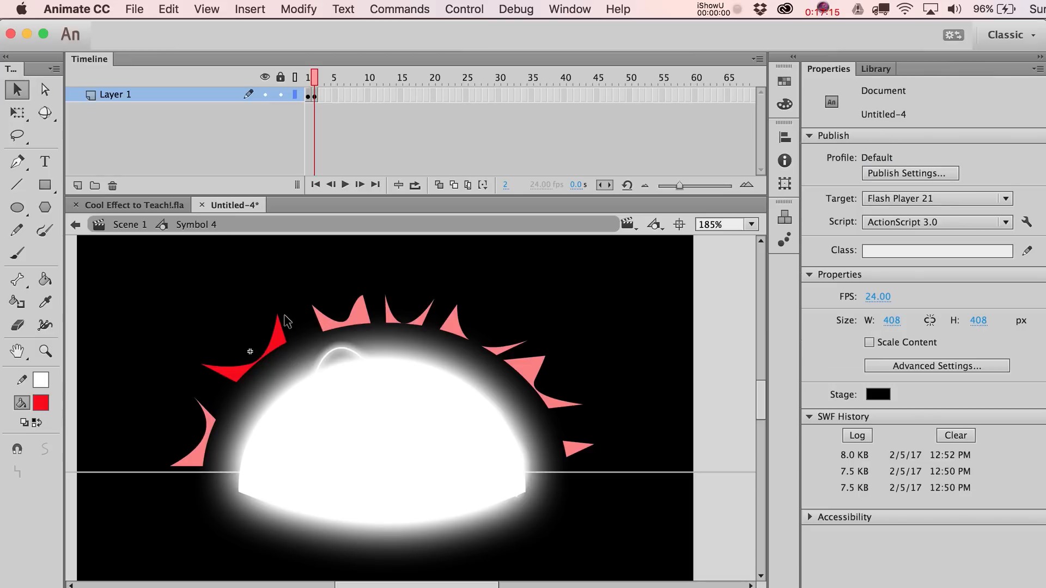
pyautogui.doubleClick(227, 413)
# Step: Inside the lower-left shard symbol, add a keyframe at frame 2, shift the shape up and left, and stretch its upper tip outward
pyautogui.doubleClick(219, 404)
pyautogui.press('F6')
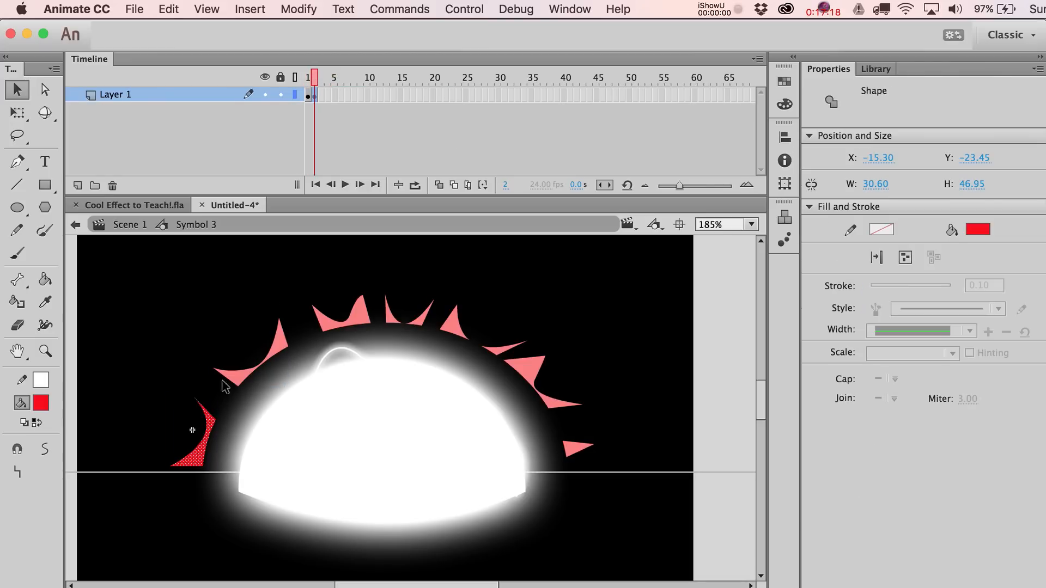
pyautogui.click(201, 392)
pyautogui.click(206, 439)
pyautogui.press('Up')
pyautogui.press('Up')
pyautogui.press('Left')
pyautogui.press('Left')
pyautogui.press('Left')
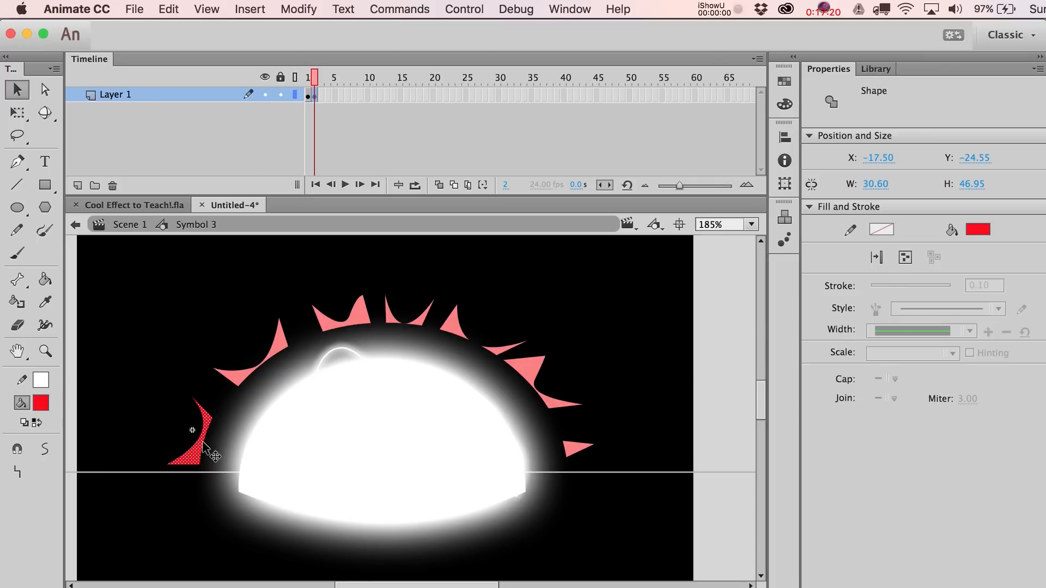
pyautogui.click(160, 369)
pyautogui.moveTo(194, 397); pyautogui.dragTo(186, 388)
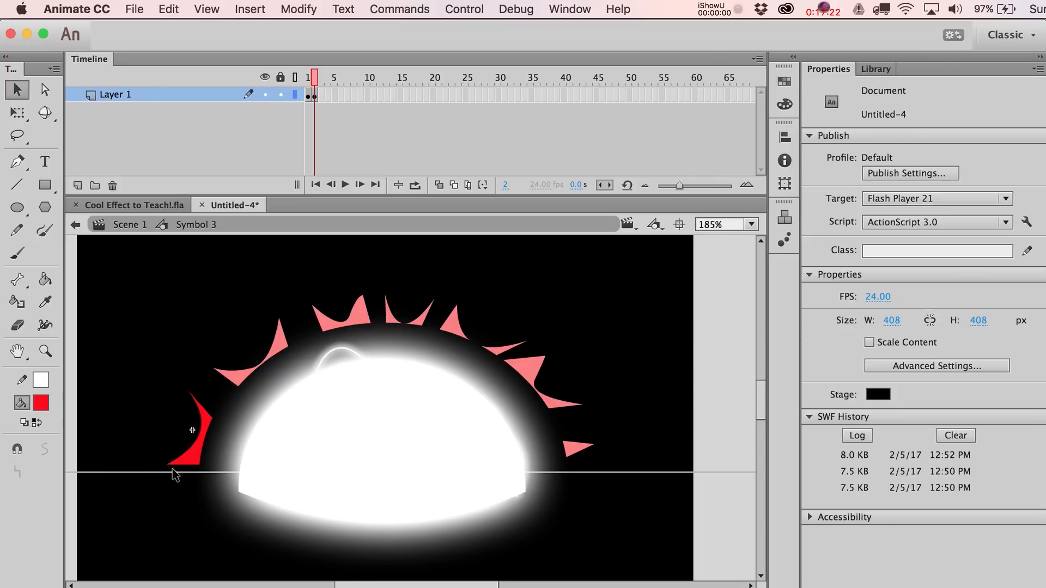
pyautogui.doubleClick(154, 396)
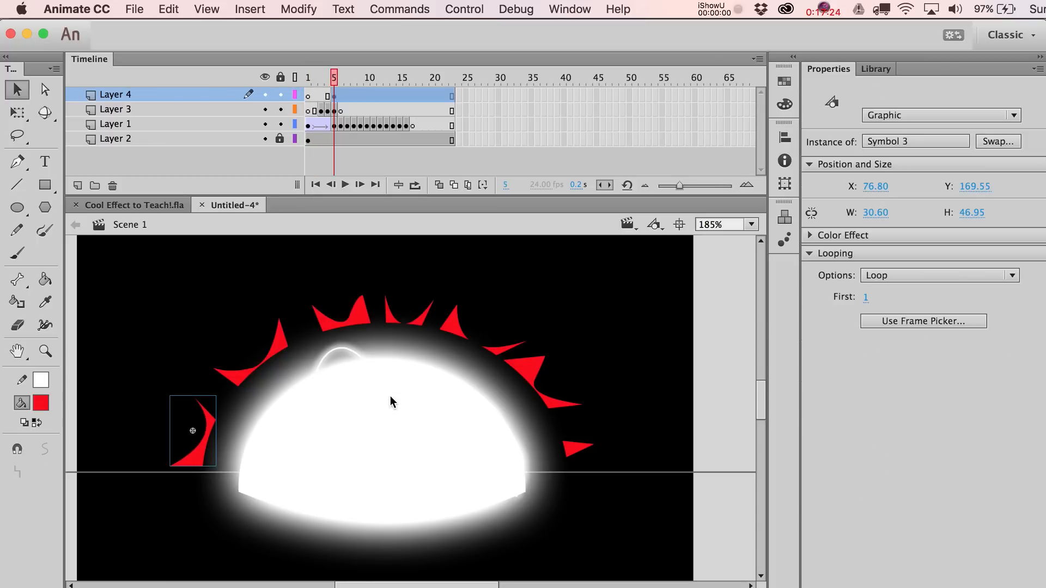
# Step: Test the movie to check all the flickering shards, and return to the main scene
pyautogui.press('super+Return')
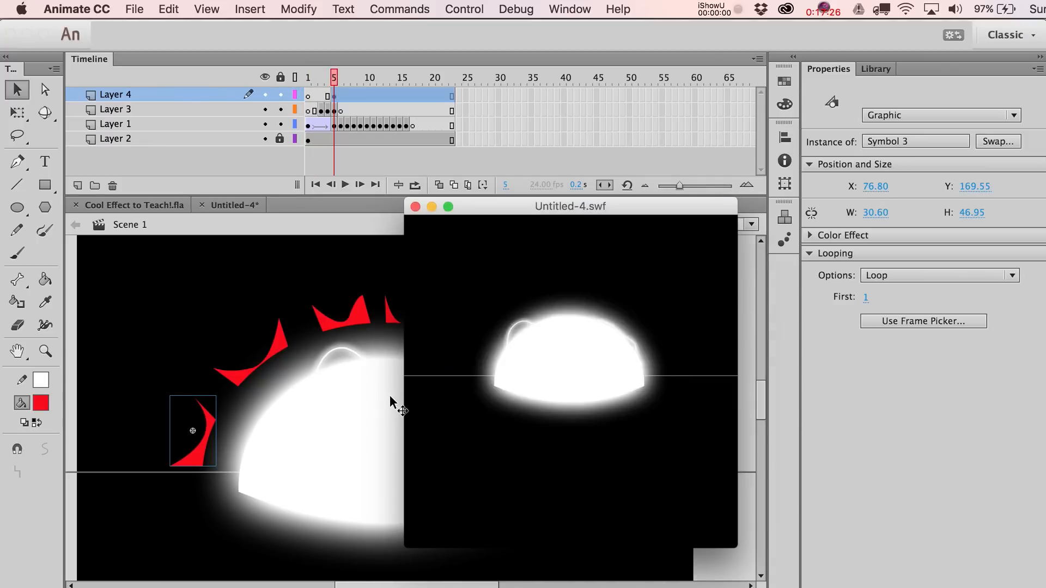
pyautogui.press('super+w')
pyautogui.click(211, 276)
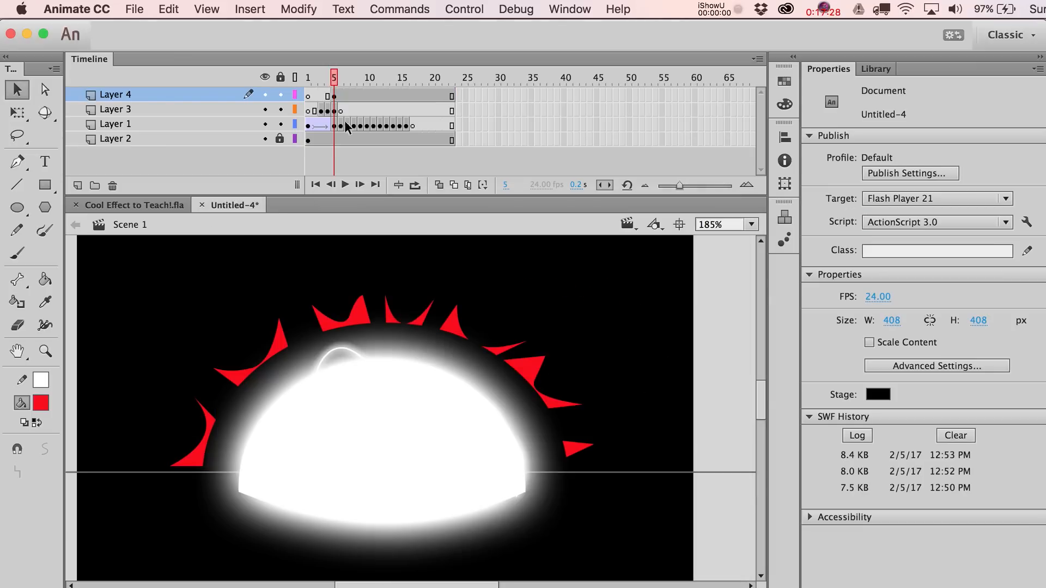
# Step: Select all the shards at frame 5 of Layer 4 and distribute them to separate layers
pyautogui.click(336, 97)
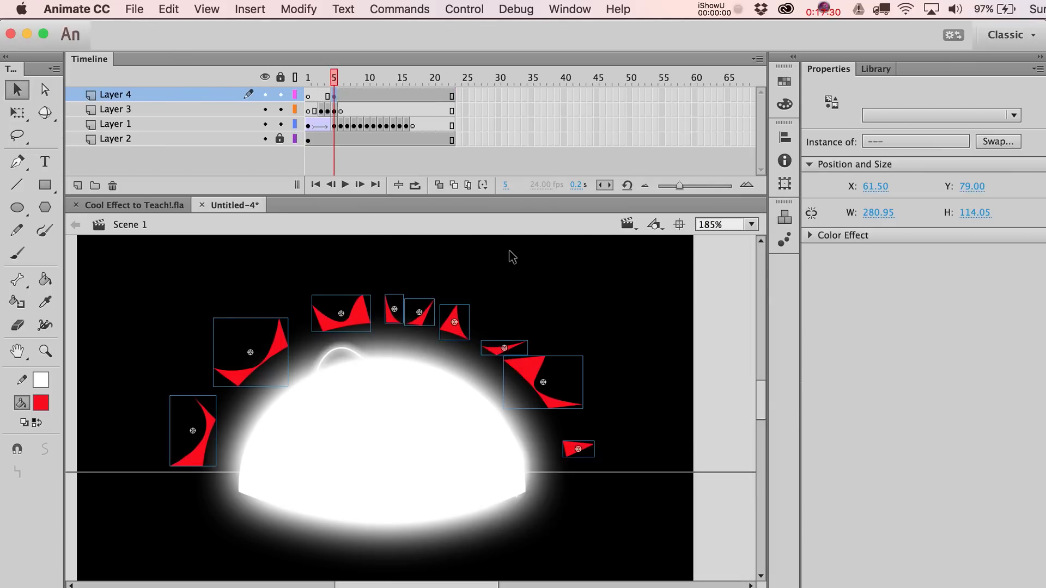
pyautogui.rightClick(355, 332)
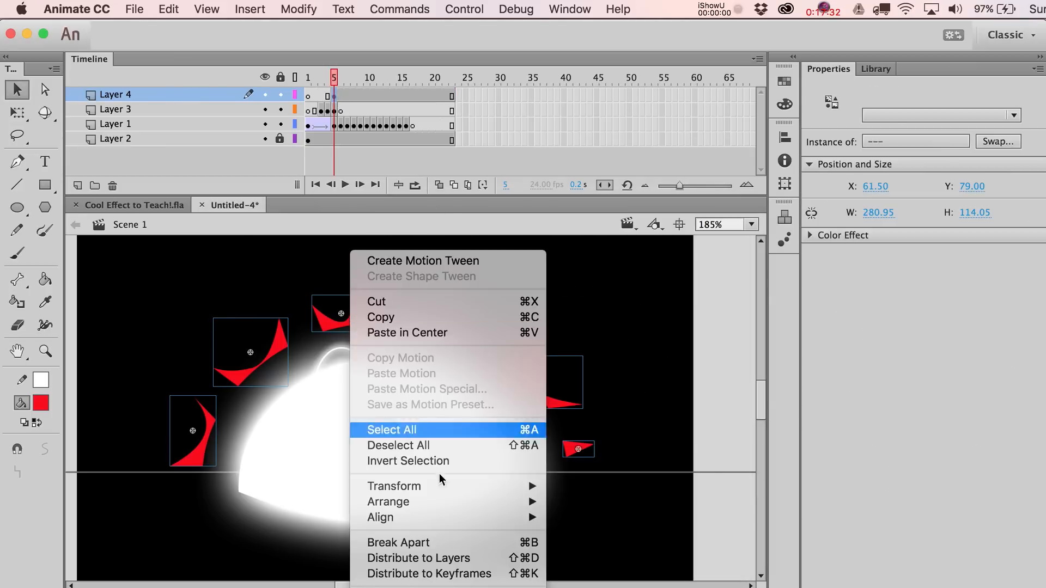
pyautogui.click(429, 557)
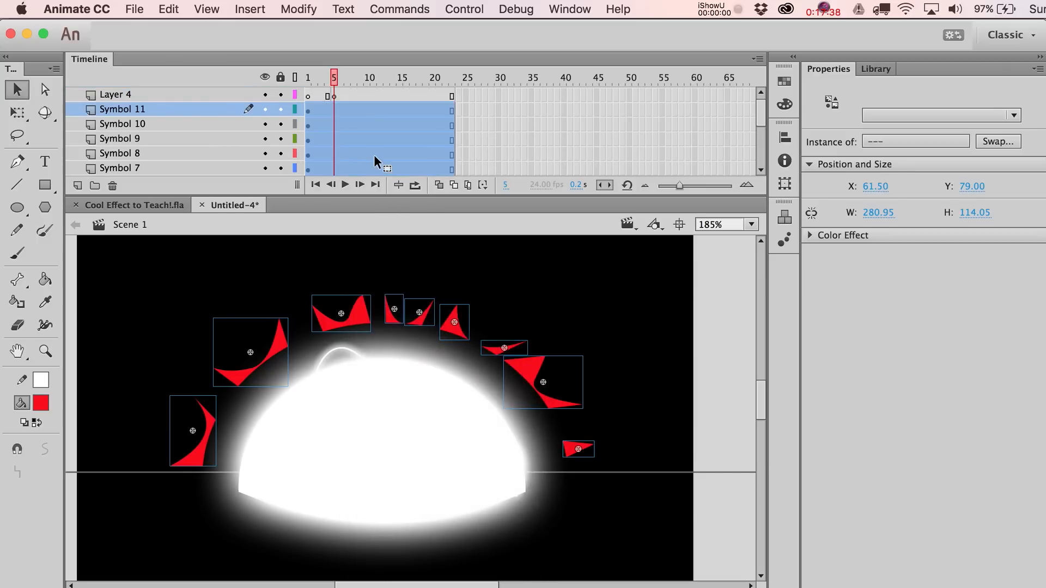
# Step: Move the first keyframes of layers Symbol 3 through Symbol 11 to frame 5
pyautogui.press('z')
pyautogui.keyDown('alt'); pyautogui.click(401, 387); pyautogui.keyUp('alt')
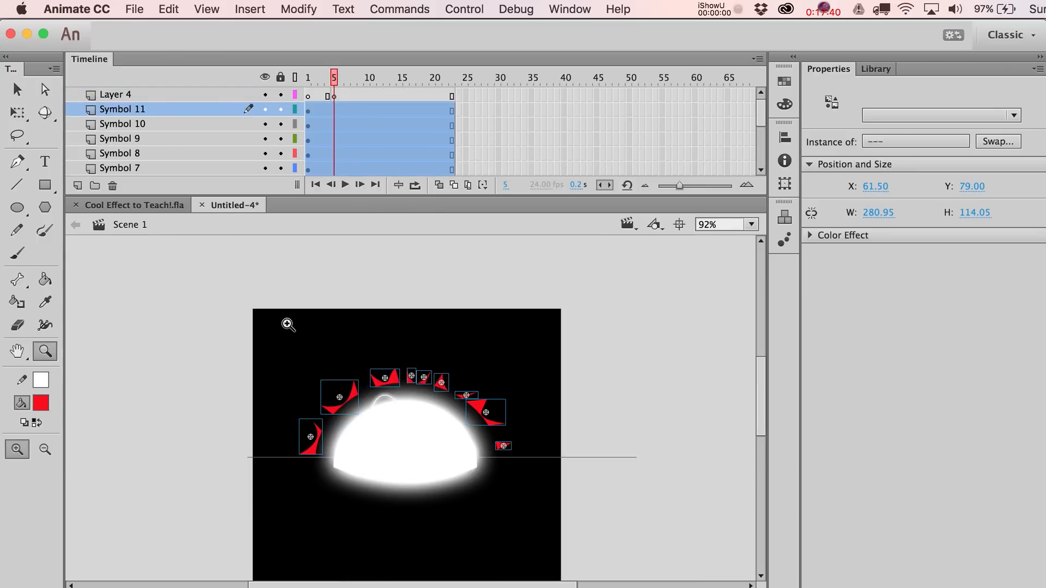
pyautogui.press('v')
pyautogui.moveTo(281, 196); pyautogui.dragTo(281, 301)
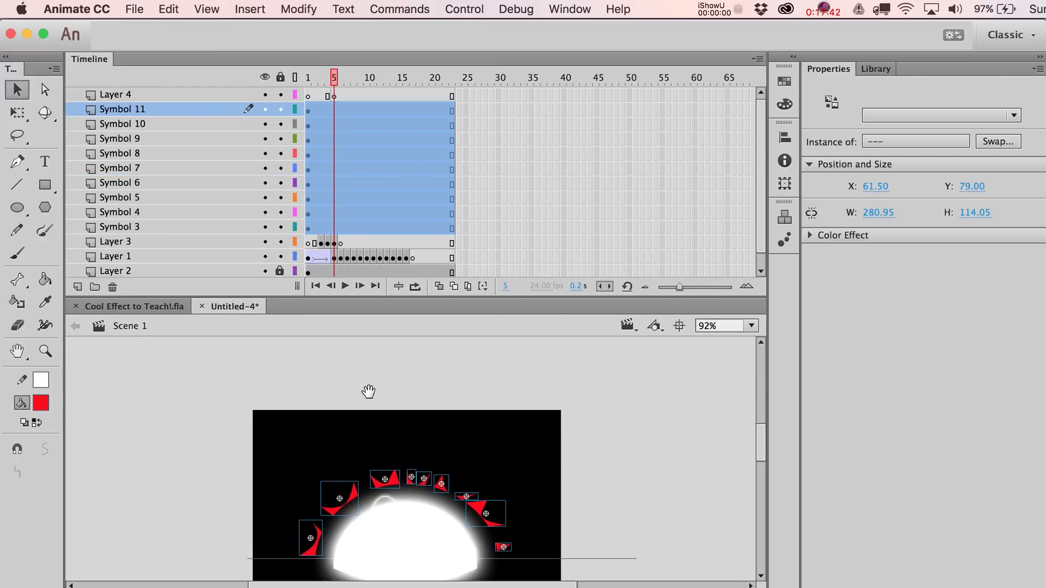
pyautogui.moveTo(369, 390); pyautogui.dragTo(362, 325)
pyautogui.click(314, 227)
pyautogui.moveTo(309, 228); pyautogui.dragTo(335, 107)
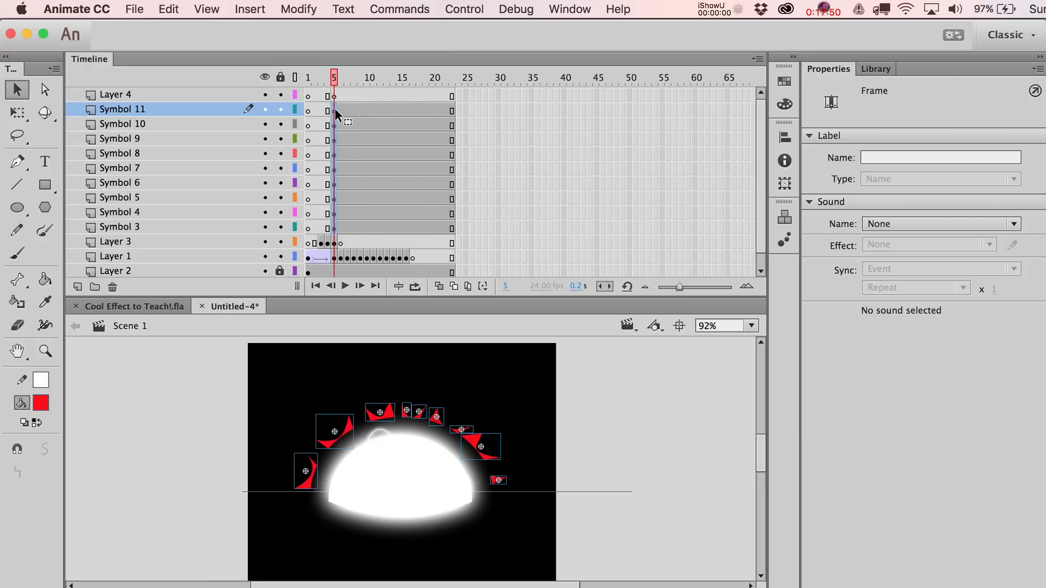
# Step: Copy the shard layers' frame 5 keyframes to frame 3 and scale the shards there down to about 214 px wide
pyautogui.moveTo(334, 109); pyautogui.dragTo(322, 112)
pyautogui.press('q')
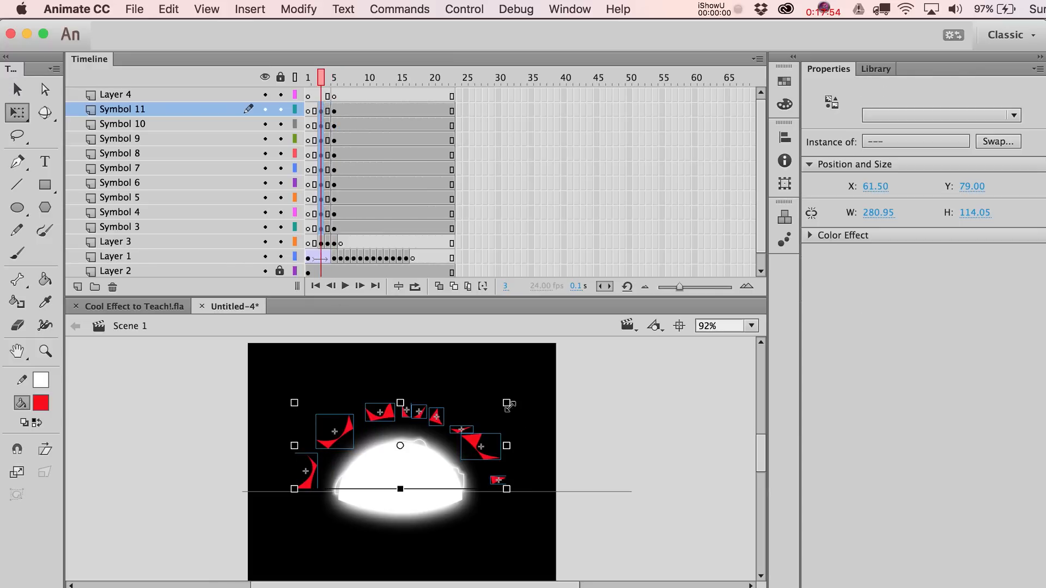
pyautogui.moveTo(506, 404); pyautogui.dragTo(480, 411)
# Step: Move the scaled-down shards at frame 3 down and slightly left so they hug the dome's edge
pyautogui.press('v')
pyautogui.hotkey('shift', 'Down')
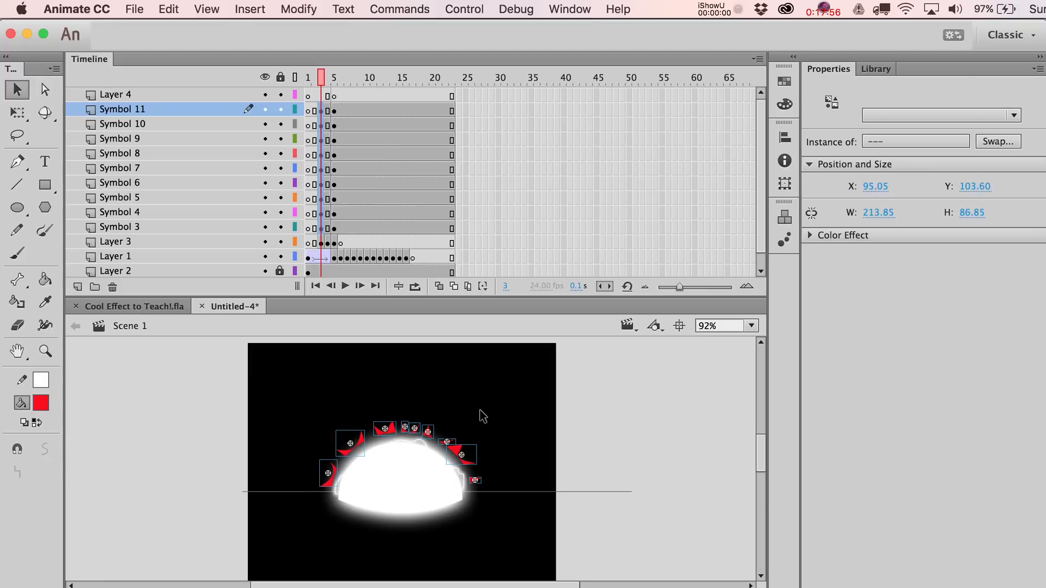
pyautogui.press('Down')
pyautogui.press('Down')
pyautogui.press('Down')
pyautogui.press('Left')
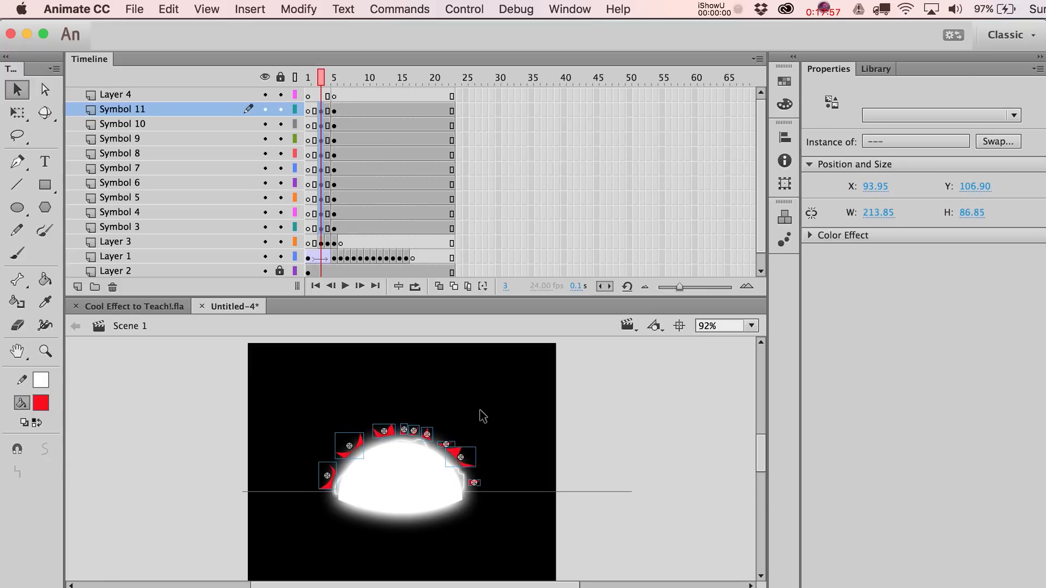
# Step: Create classic tweens on all shard layers, between frames 3 and 5 and from frame 5 onward
pyautogui.rightClick(324, 113)
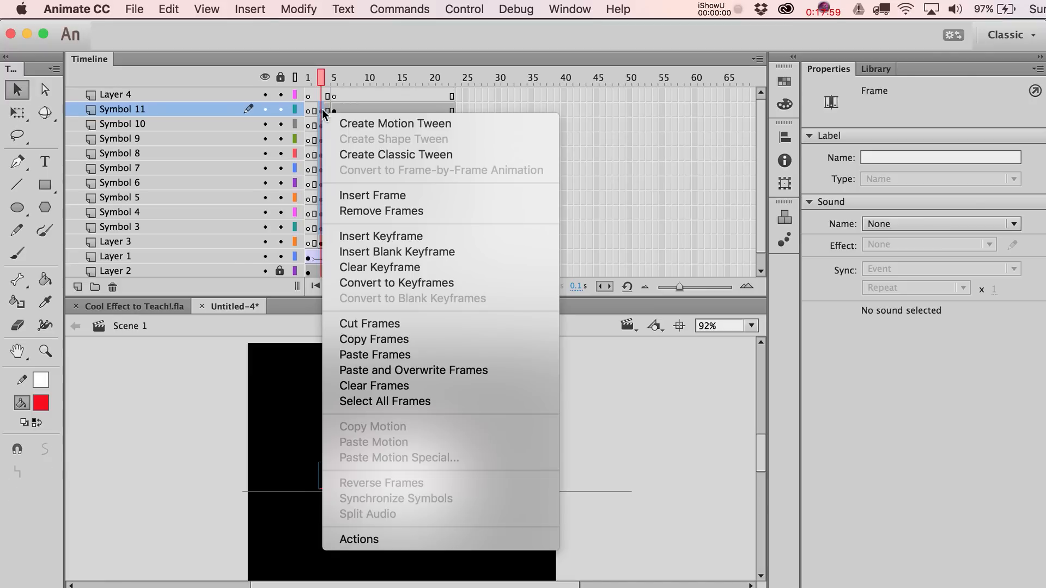
pyautogui.click(349, 152)
pyautogui.click(329, 81)
pyautogui.moveTo(334, 84); pyautogui.dragTo(396, 222)
pyautogui.rightClick(394, 229)
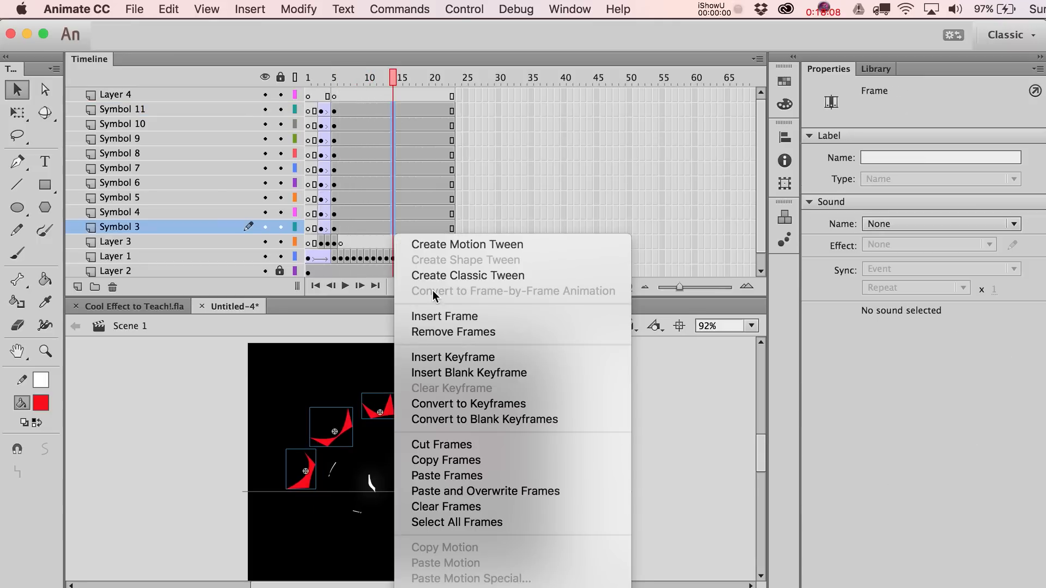
pyautogui.click(432, 277)
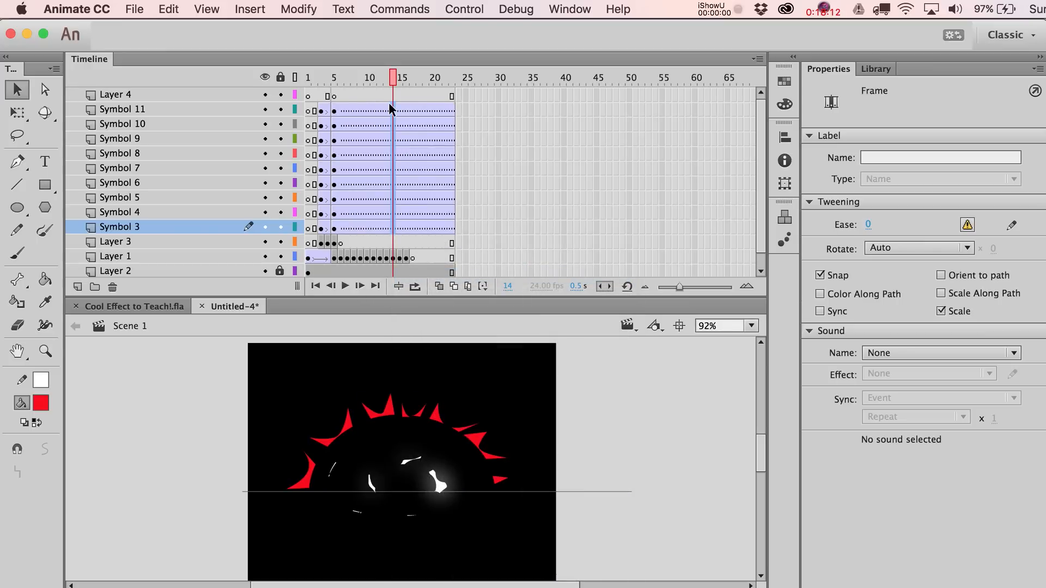
# Step: Insert keyframes at frame 14 on all shard layers and scale the shards up slightly to about 287 px wide
pyautogui.press('F6')
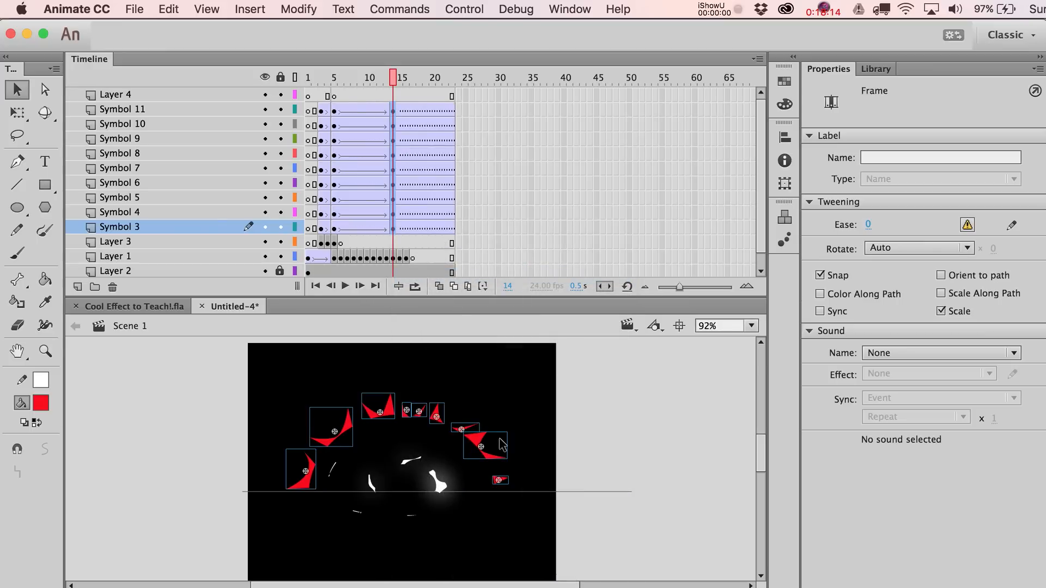
pyautogui.press('q')
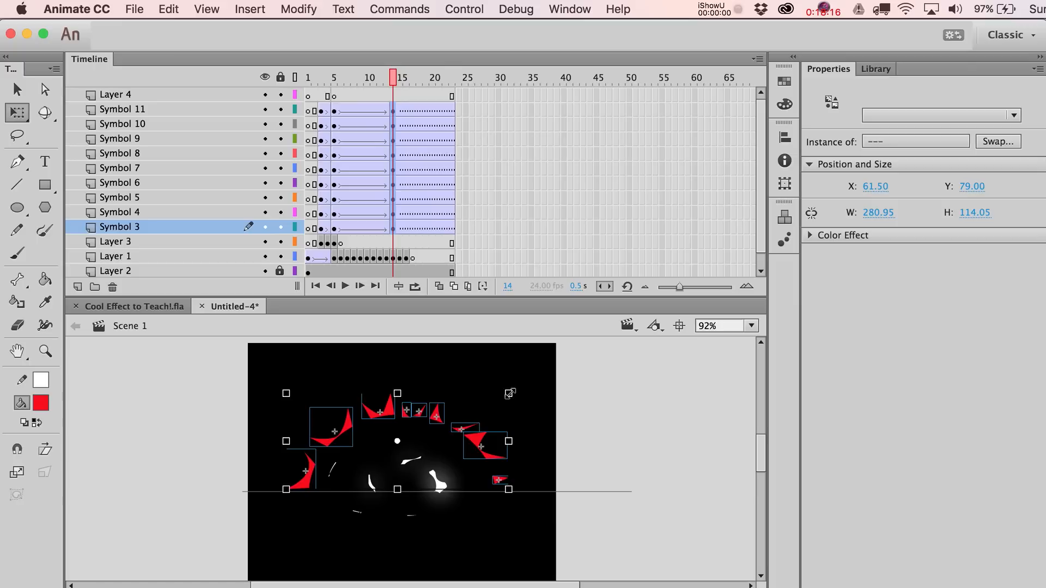
pyautogui.moveTo(509, 394); pyautogui.dragTo(512, 392)
pyautogui.press('v')
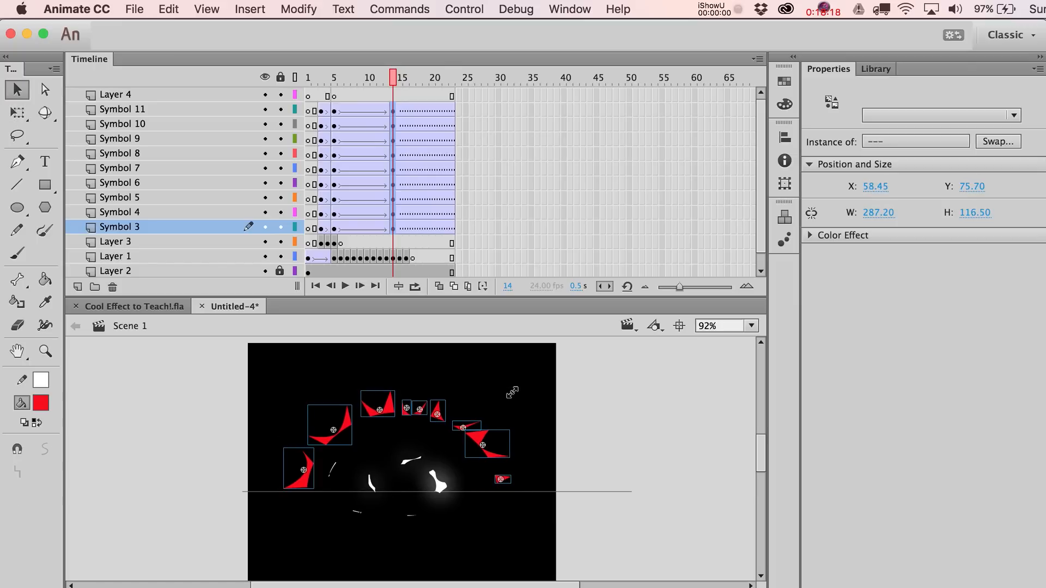
# Step: Examine the shards around frame 14 and inside the Symbol 7 clip, and preview the animation from frame 3
pyautogui.moveTo(396, 82)
pyautogui.mouseDown()
pyautogui.moveTo(331, 78)
pyautogui.moveTo(406, 79)
pyautogui.moveTo(390, 82)
pyautogui.mouseUp()
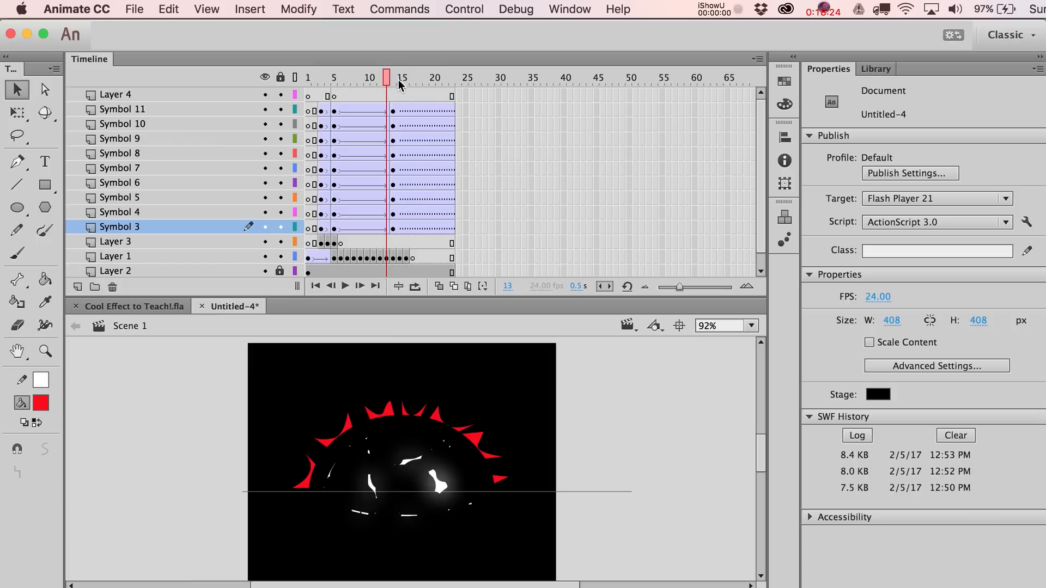
pyautogui.click(396, 79)
pyautogui.click(406, 418)
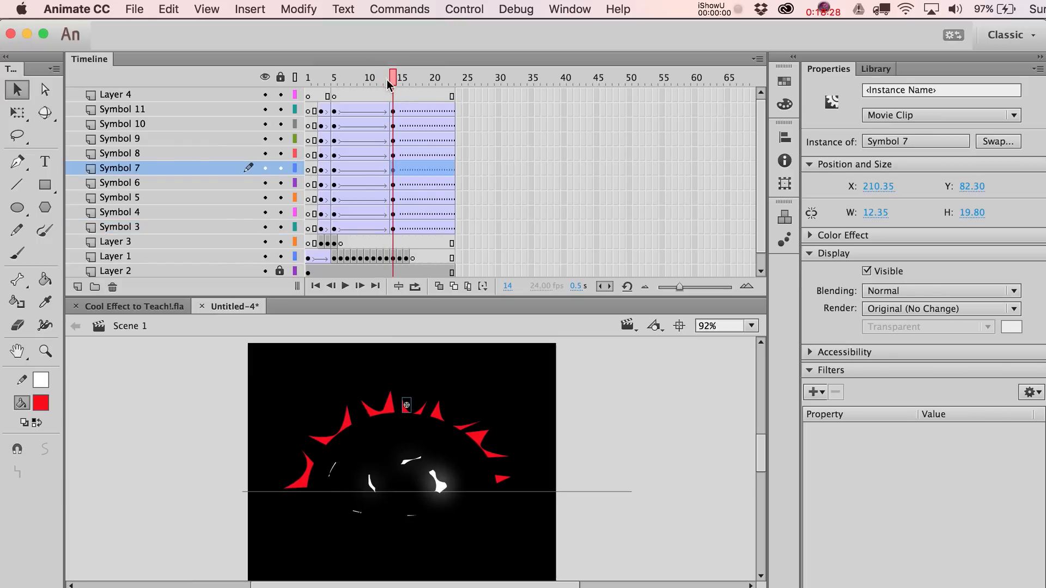
pyautogui.moveTo(389, 83)
pyautogui.mouseDown()
pyautogui.moveTo(351, 81)
pyautogui.moveTo(398, 81)
pyautogui.moveTo(343, 81)
pyautogui.moveTo(390, 86)
pyautogui.mouseUp()
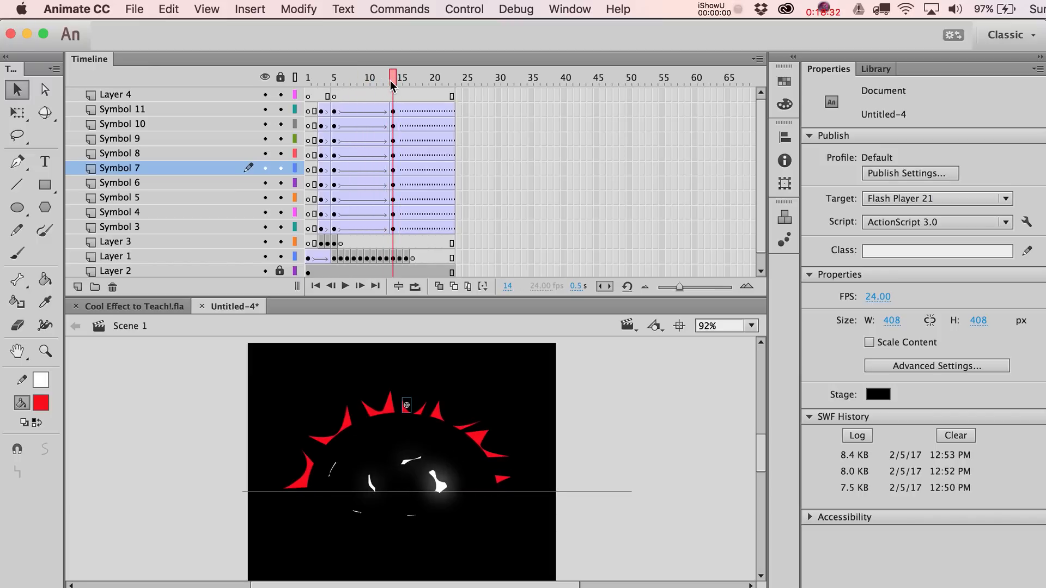
pyautogui.doubleClick(409, 407)
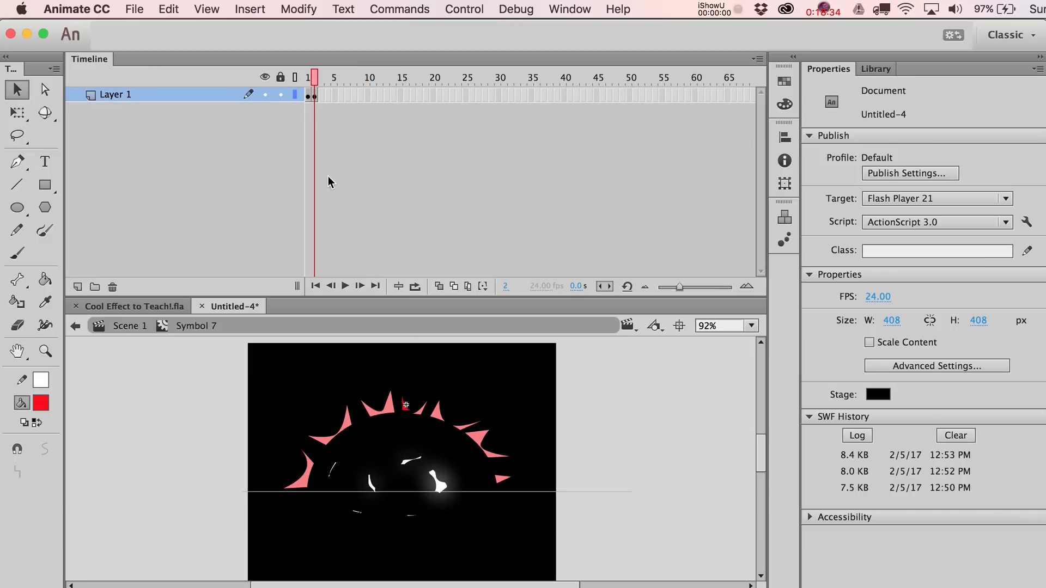
pyautogui.click(130, 326)
pyautogui.click(328, 83)
pyautogui.press('Return')
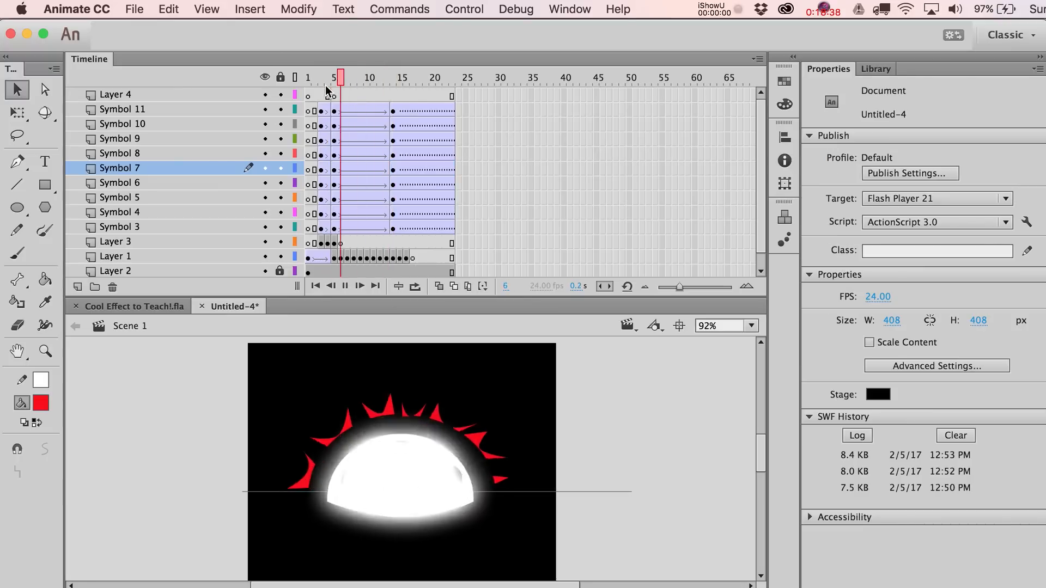
pyautogui.press('super+Return')
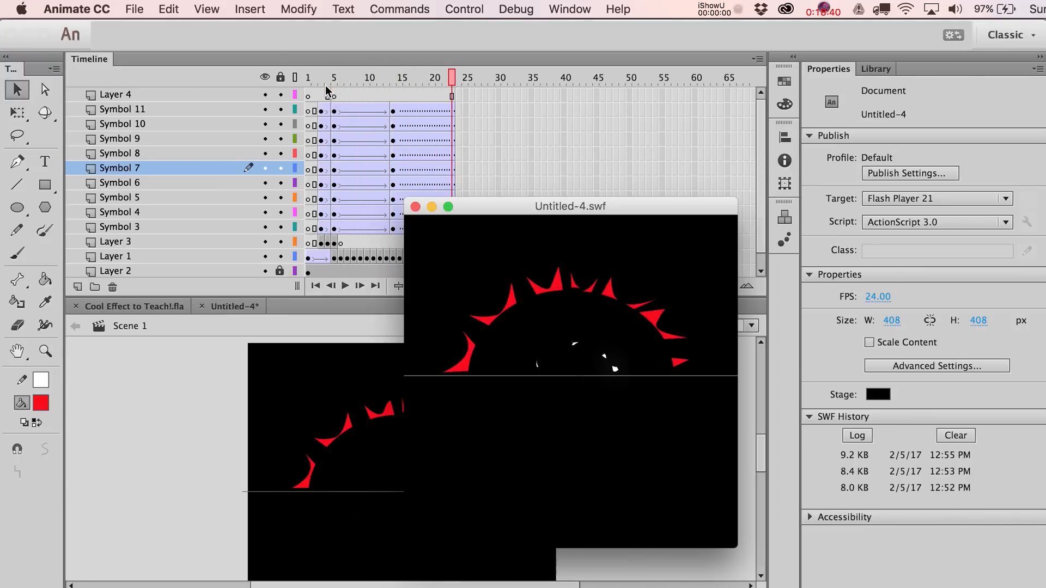
pyautogui.click(416, 207)
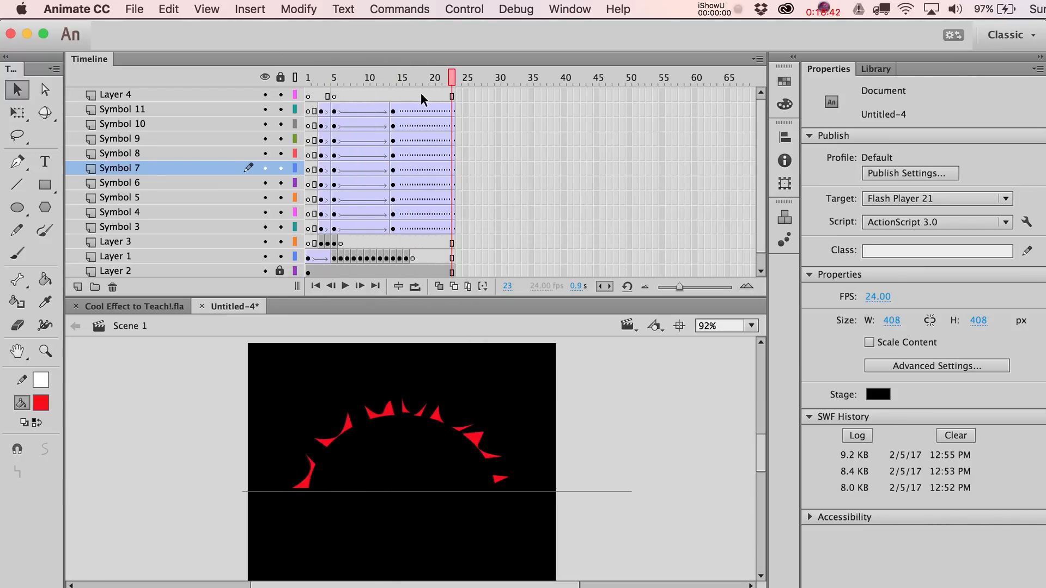
# Step: Set the classic tween ease to 100 on all shard layers between frames 5 and 14
pyautogui.click(453, 113)
pyautogui.moveTo(381, 110); pyautogui.dragTo(381, 226)
pyautogui.click(868, 224)
pyautogui.write('100')
pyautogui.press('Return')
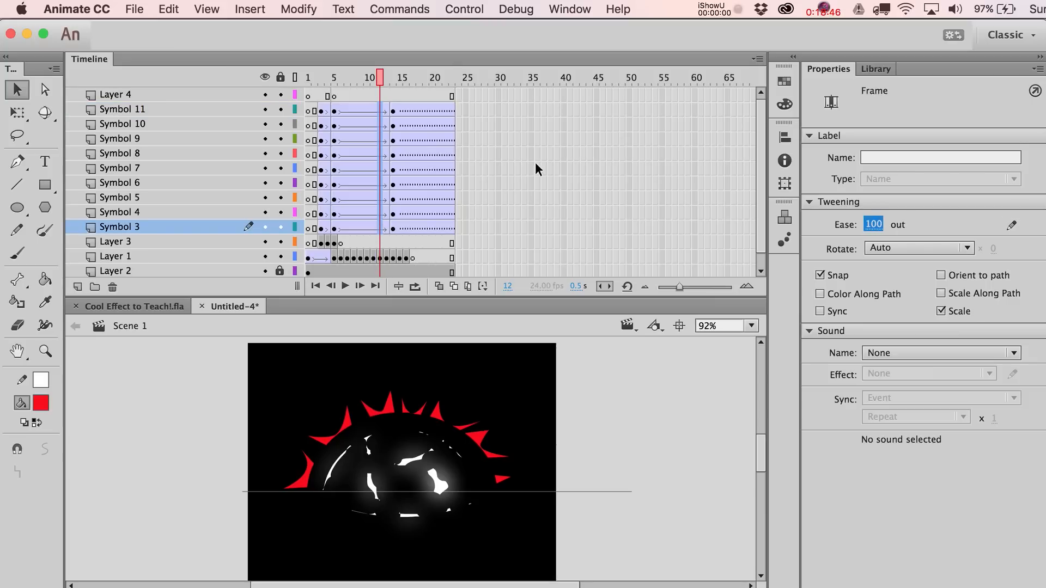
pyautogui.moveTo(535, 162); pyautogui.dragTo(536, 153)
# Step: Shift the shard layers' frame 14 keyframes to frame 16 and insert keyframes at frame 23 on all of them
pyautogui.moveTo(452, 79); pyautogui.dragTo(407, 226)
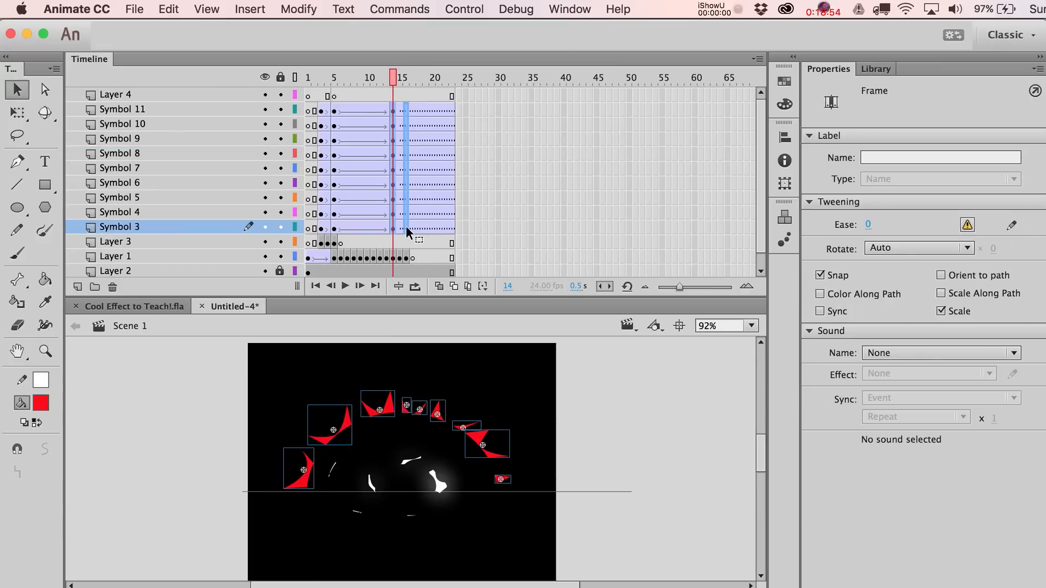
pyautogui.moveTo(452, 114); pyautogui.dragTo(453, 210)
pyautogui.press('F6')
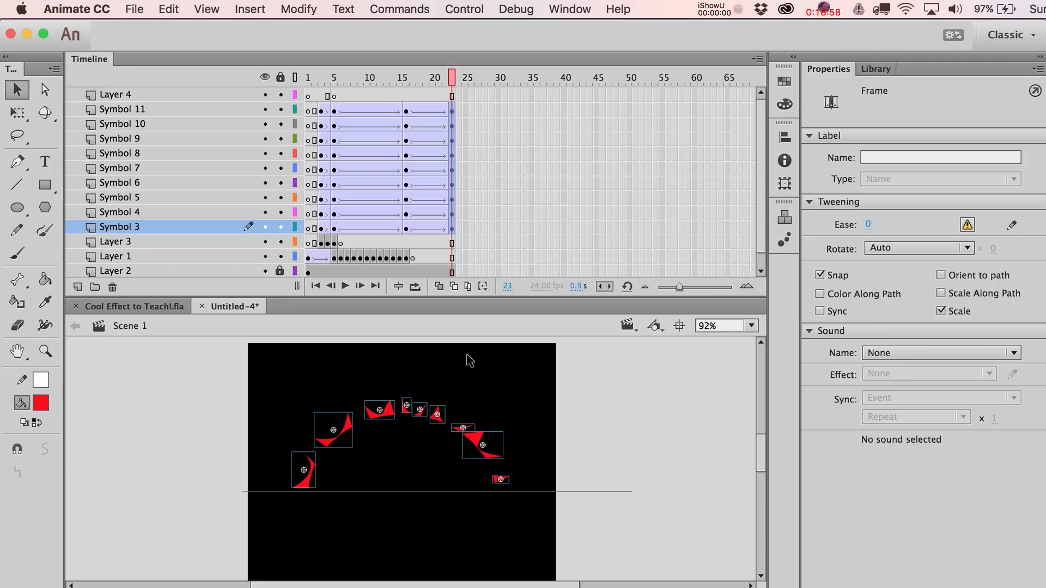
# Step: Open the ease value of all shard layers' tweens between frames 16 and 23 for editing
pyautogui.moveTo(432, 111); pyautogui.dragTo(438, 226)
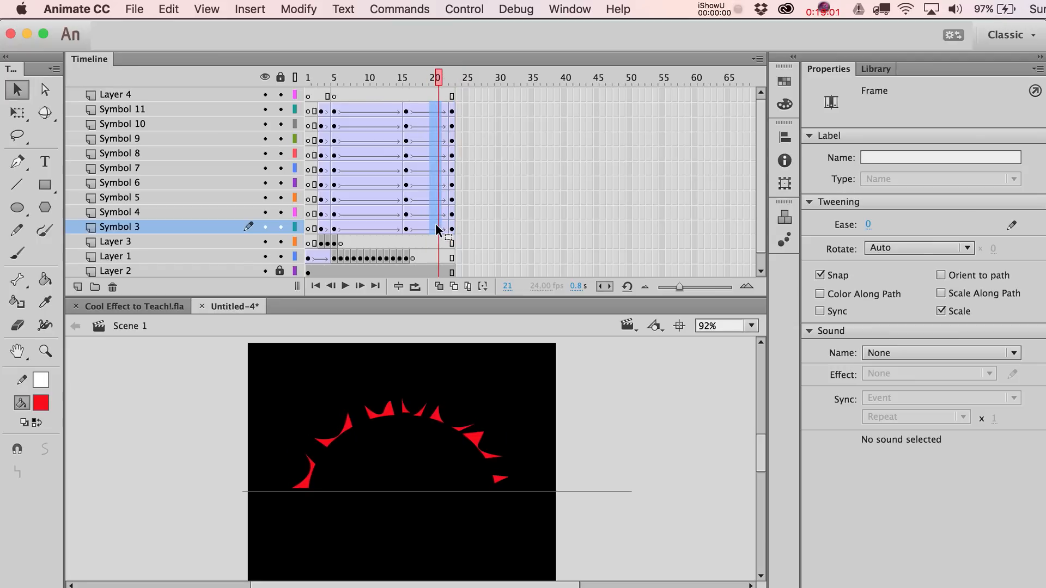
pyautogui.click(871, 229)
# Step: At frame 23, lower the leftmost shard (Symbol 3) to the horizon line and squash it vertically
pyautogui.moveTo(439, 79)
pyautogui.mouseDown()
pyautogui.moveTo(380, 95)
pyautogui.moveTo(452, 92)
pyautogui.mouseUp()
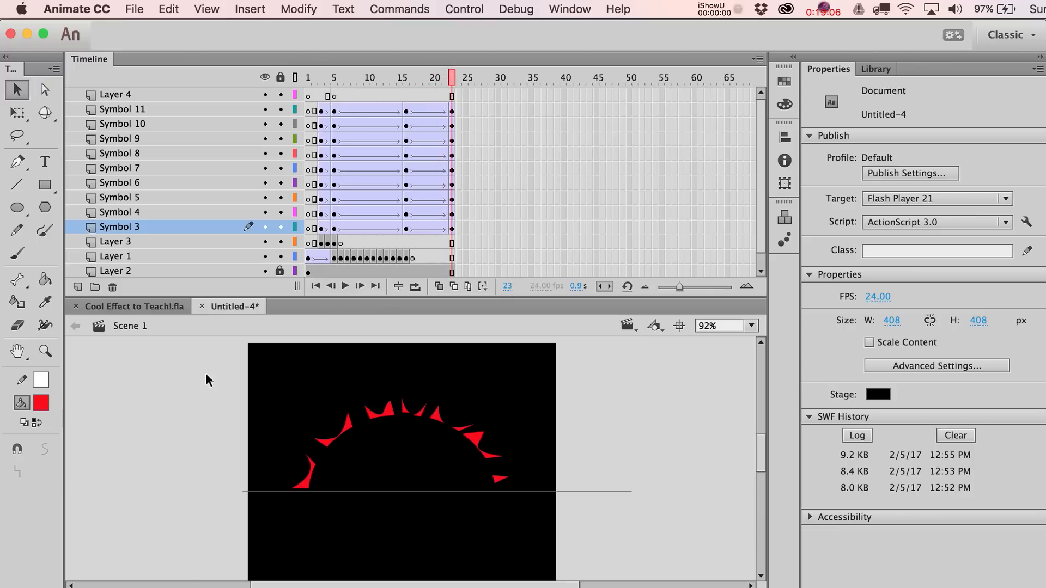
pyautogui.click(45, 351)
pyautogui.moveTo(301, 383); pyautogui.dragTo(544, 523)
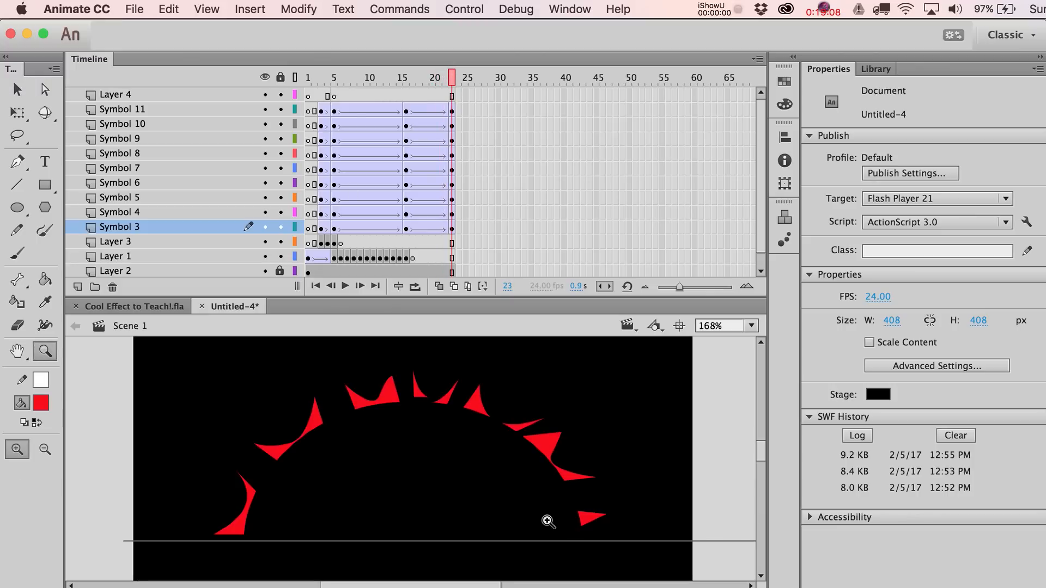
pyautogui.press('v')
pyautogui.scroll(-3, 403, 479)
pyautogui.click(243, 482)
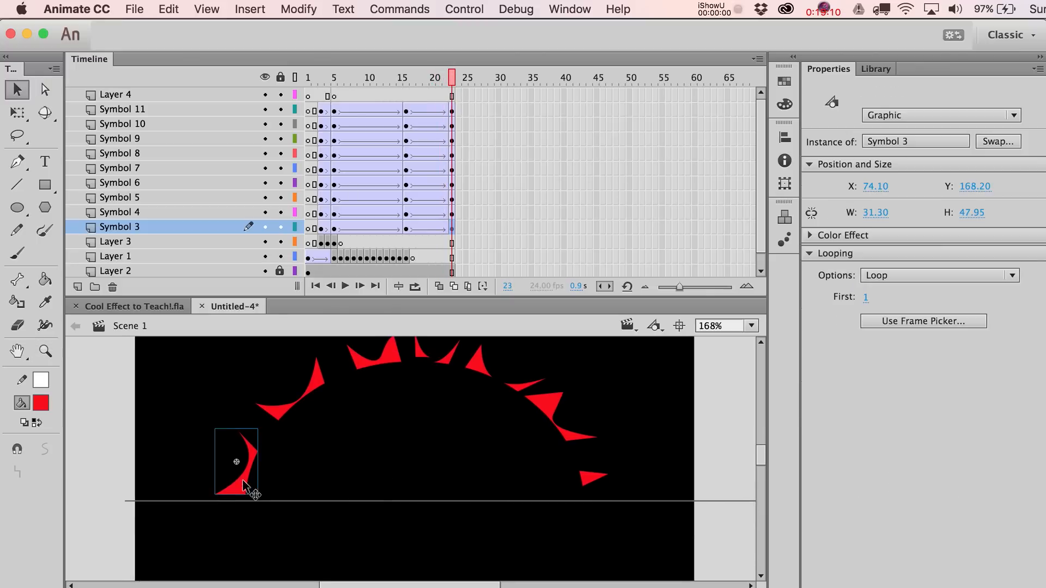
pyautogui.hotkey('shift', 'Down')
pyautogui.hotkey('shift', 'Down')
pyautogui.hotkey('shift', 'Down')
pyautogui.hotkey('shift', 'Down')
pyautogui.press('q')
pyautogui.moveTo(238, 463); pyautogui.dragTo(238, 480)
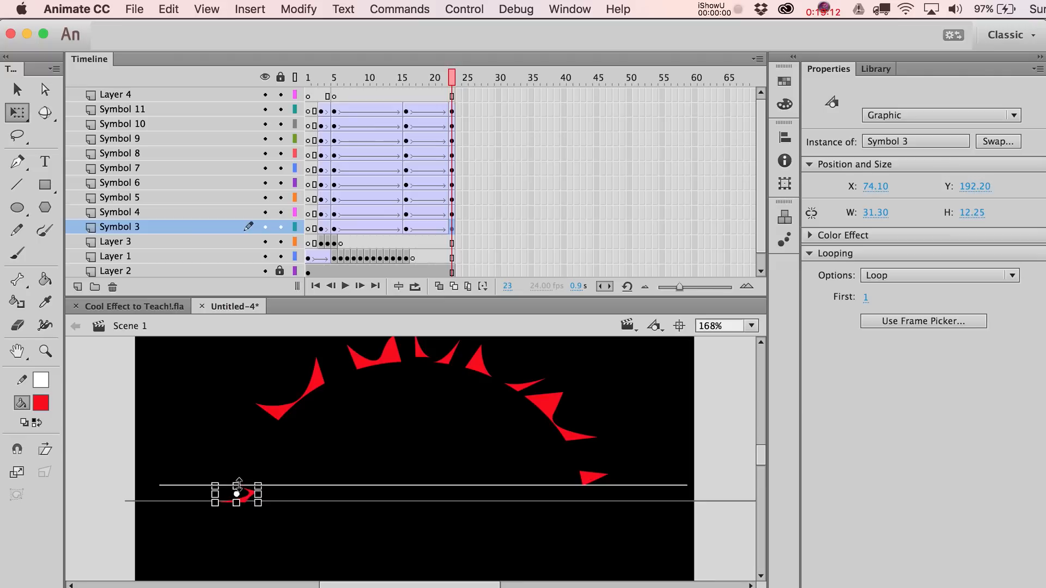
# Step: Squash the Symbol 4 shard to about 28 px high and lower it to about Y 166
pyautogui.click(330, 375)
pyautogui.click(317, 377)
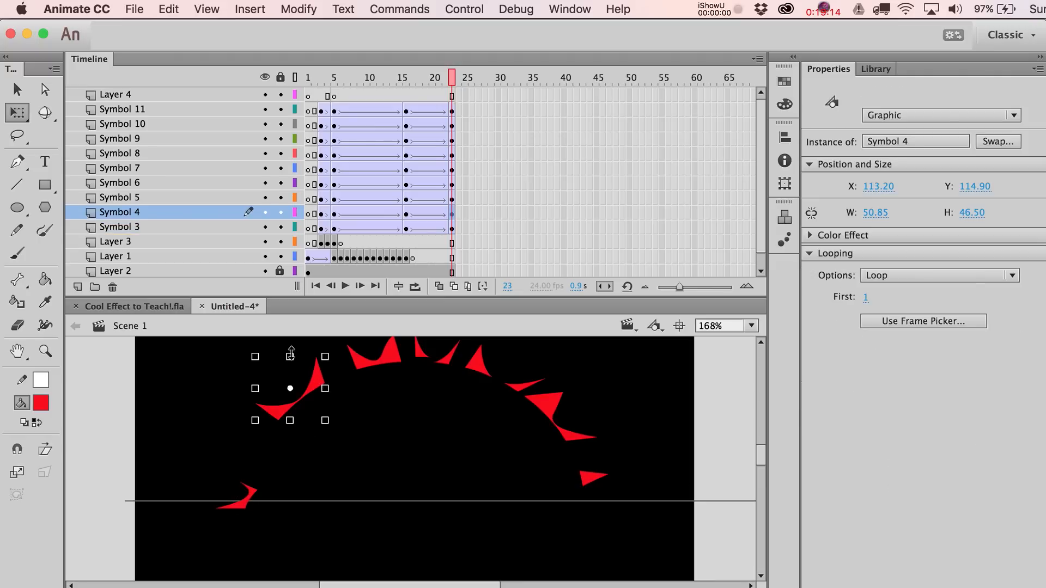
pyautogui.moveTo(292, 353); pyautogui.dragTo(328, 460)
pyautogui.press('v')
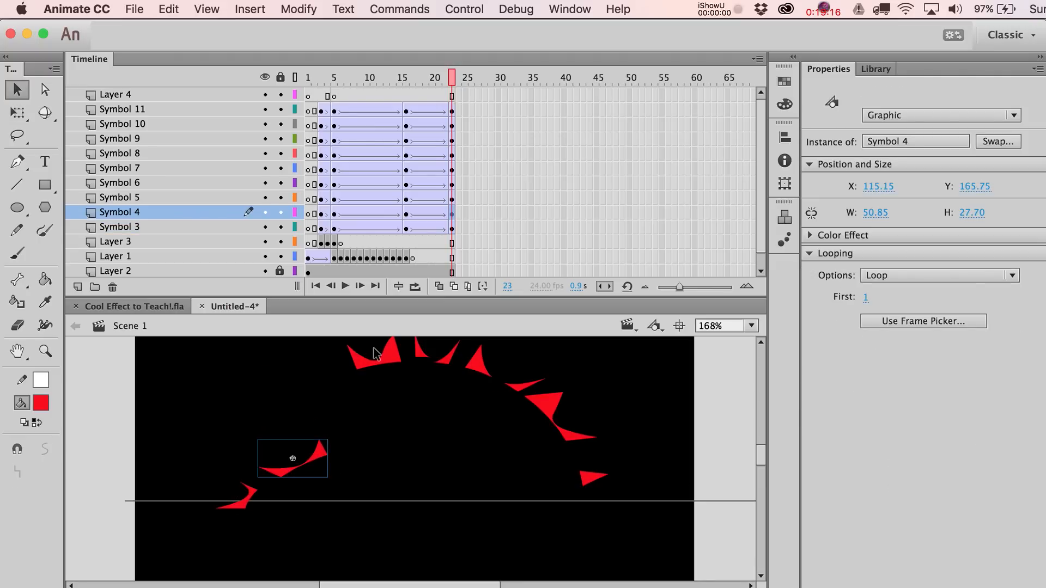
# Step: Lower the Symbol 5 shard toward the horizon line and squash it vertically
pyautogui.click(381, 357)
pyautogui.moveTo(399, 361); pyautogui.dragTo(379, 455)
pyautogui.press('q')
pyautogui.press('v')
pyautogui.click(322, 452)
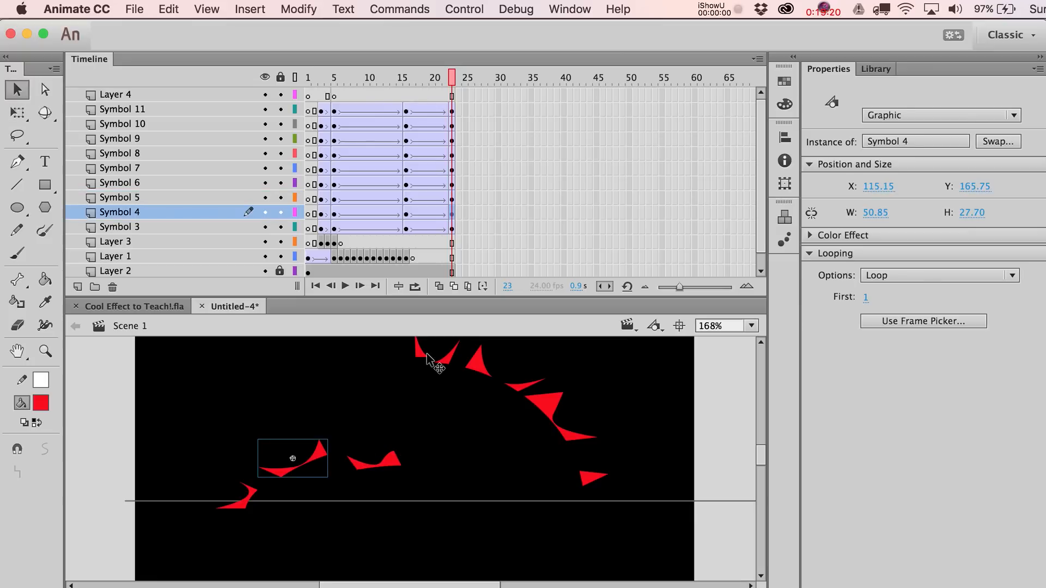
# Step: Lower the Symbol 6, 7, 8 and 9 shards toward the horizon line, squashing Symbol 8 to about 8 px high
pyautogui.moveTo(424, 348); pyautogui.dragTo(420, 468)
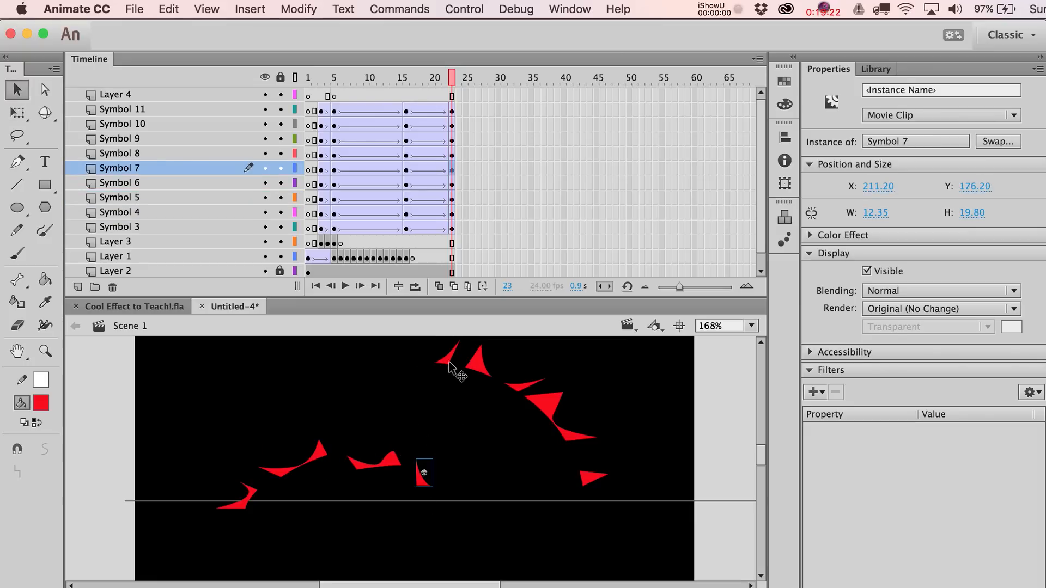
pyautogui.moveTo(455, 364); pyautogui.dragTo(482, 478)
pyautogui.press('q')
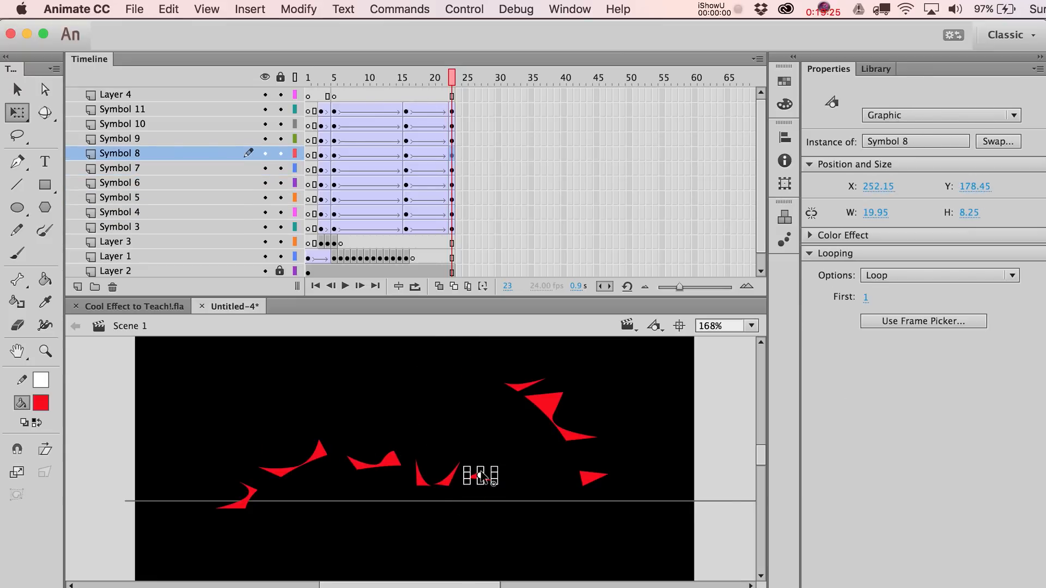
pyautogui.click(521, 388)
pyautogui.press('v')
pyautogui.moveTo(524, 388); pyautogui.dragTo(531, 495)
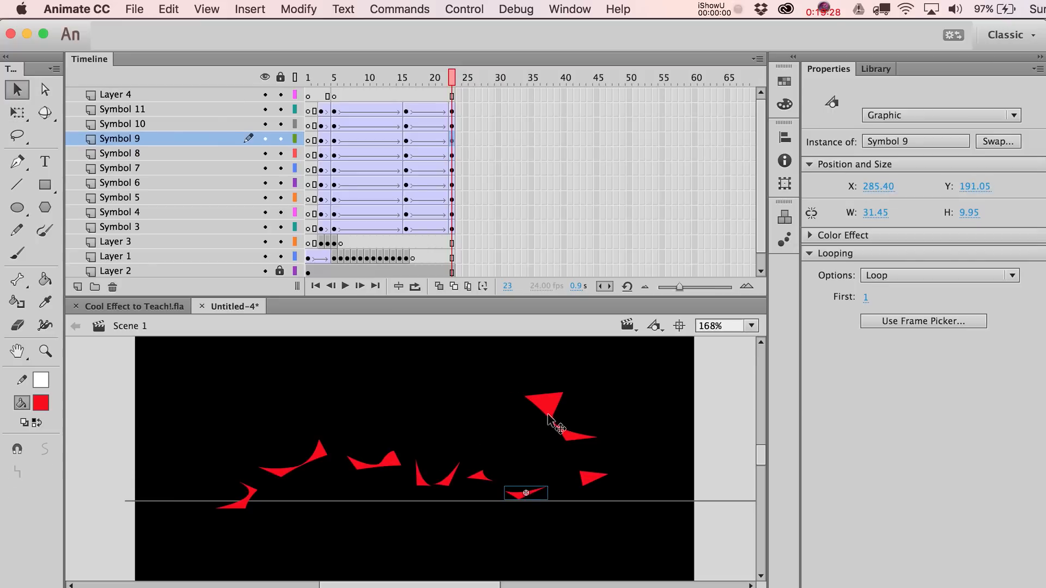
# Step: Lower the Symbol 10 and 11 shards to the horizon line, squash Symbol 10, and lower Symbol 4 slightly more
pyautogui.moveTo(549, 420); pyautogui.dragTo(598, 504)
pyautogui.press('q')
pyautogui.press('v')
pyautogui.click(601, 479)
pyautogui.moveTo(321, 445); pyautogui.dragTo(327, 480)
# Step: Apply an Alpha color effect of 18% to all shards at frame 23 and preview the movie
pyautogui.moveTo(188, 412); pyautogui.dragTo(648, 564)
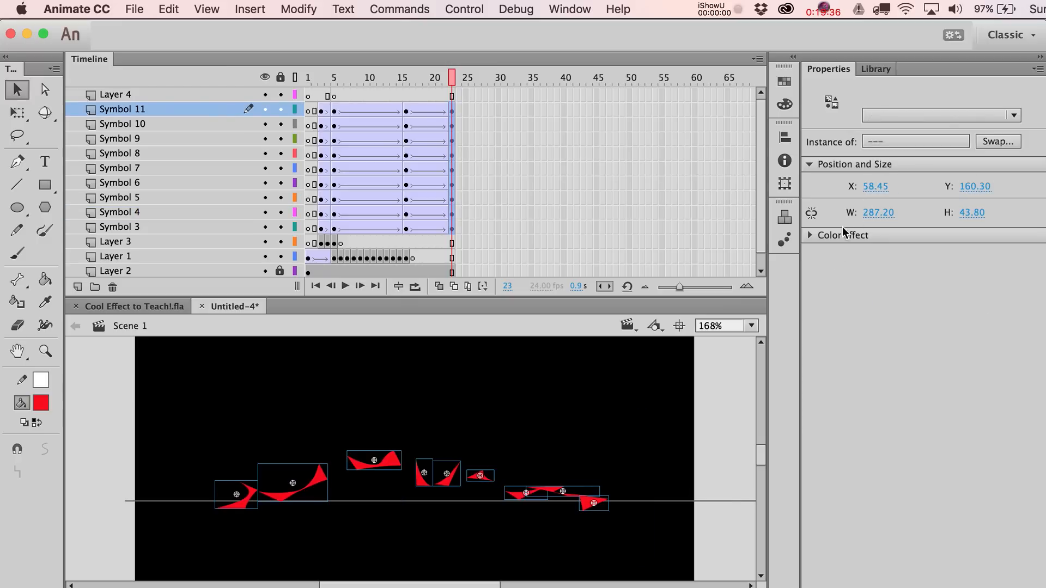
pyautogui.click(812, 236)
pyautogui.click(921, 259)
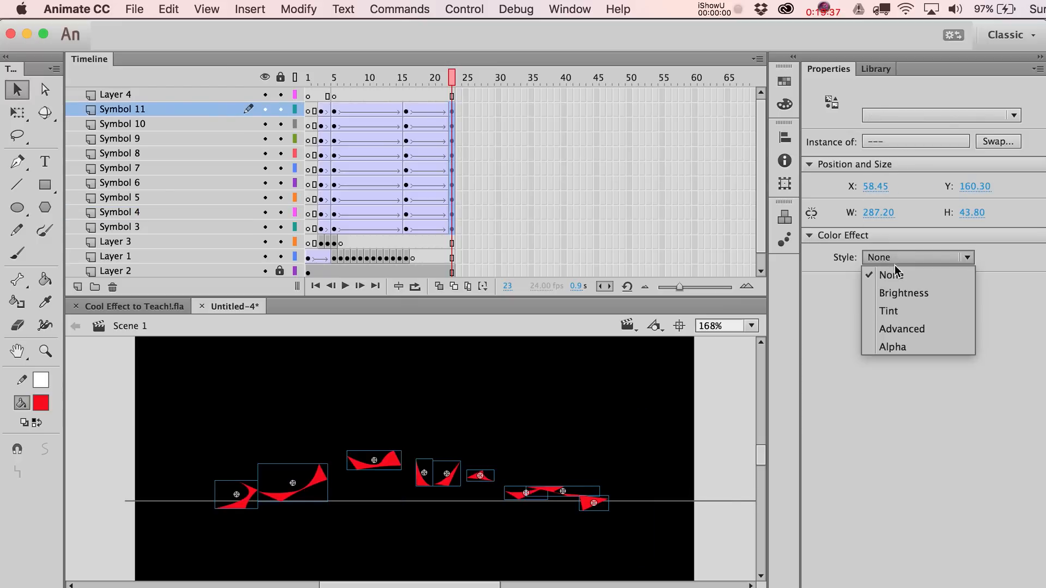
pyautogui.click(898, 343)
pyautogui.moveTo(913, 283); pyautogui.dragTo(888, 283)
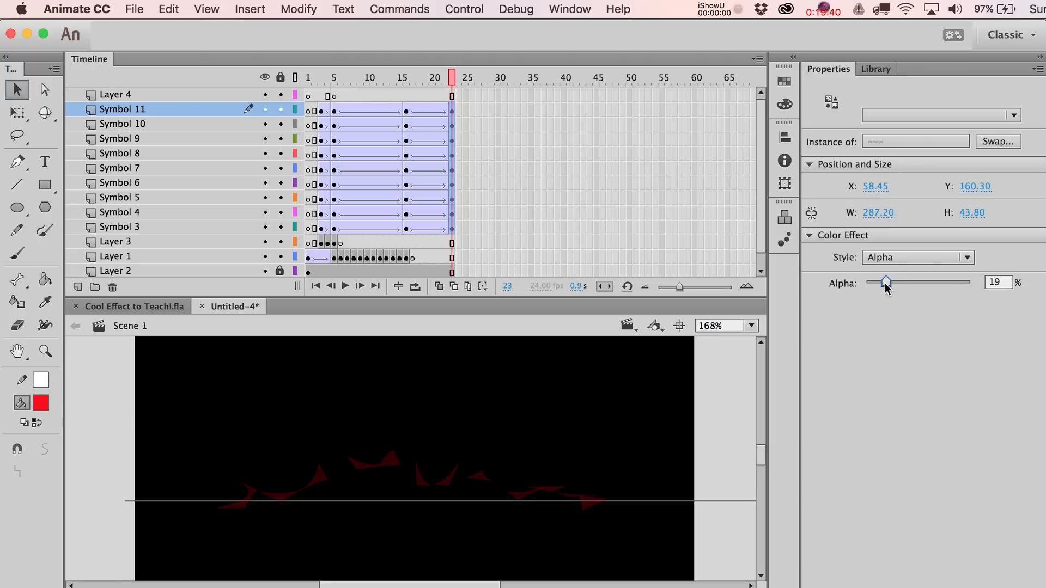
pyautogui.click(704, 378)
pyautogui.press('super+Return')
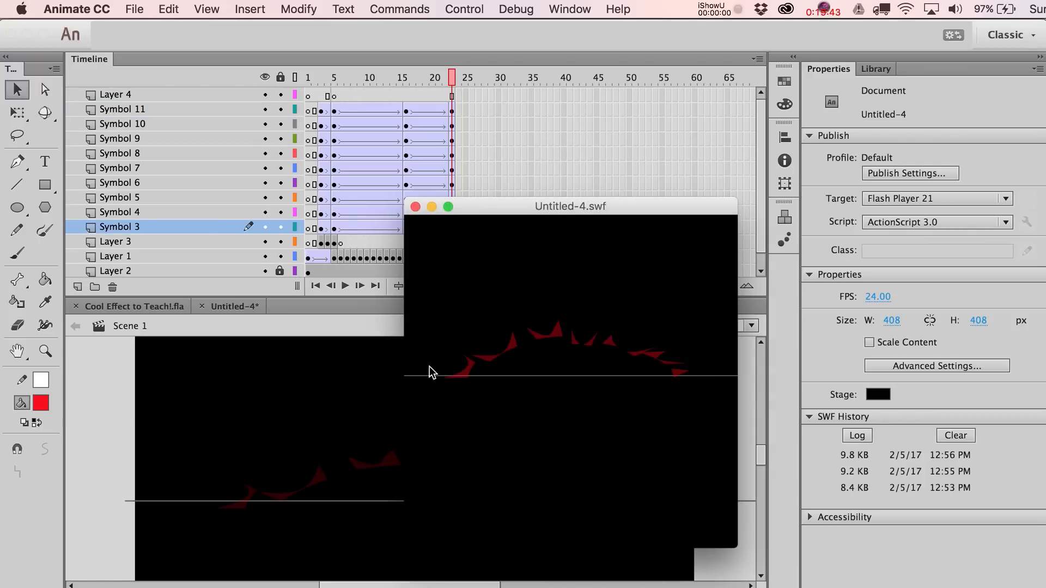
pyautogui.press('super+w')
# Step: Shift the shard layers' frame 23 keyframes to frame 20 and lower all the shards there below the horizon line
pyautogui.moveTo(452, 234); pyautogui.dragTo(432, 109)
pyautogui.hotkey('shift', 'Down')
pyautogui.hotkey('shift', 'Down')
pyautogui.hotkey('shift', 'Down')
pyautogui.hotkey('shift', 'Down')
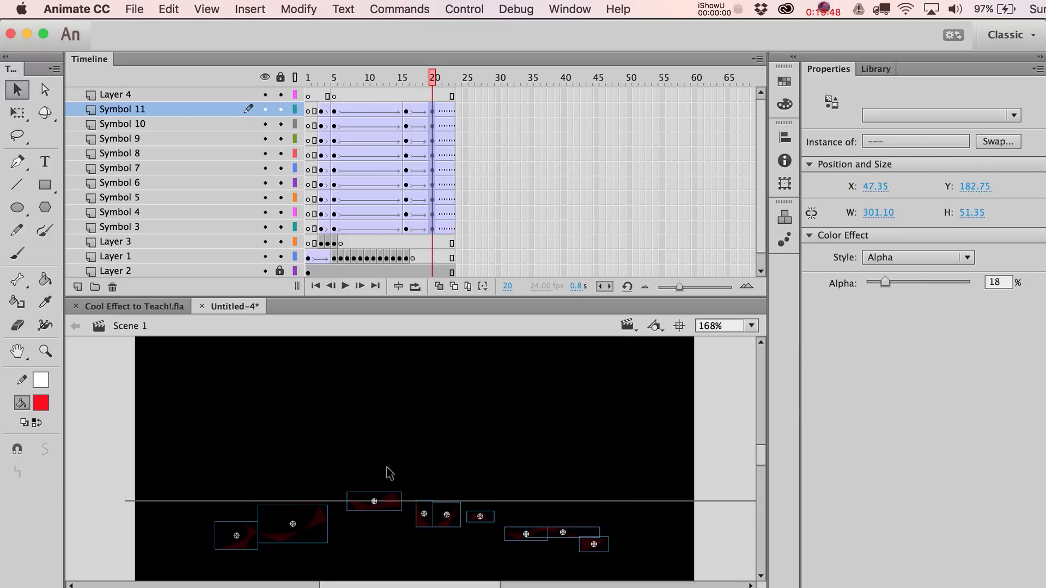
# Step: Raise the two leftmost shards at frame 20 back up to the horizon line
pyautogui.click(386, 469)
pyautogui.click(318, 524)
pyautogui.hotkey('shift', 'Up')
pyautogui.hotkey('shift', 'Up')
pyautogui.hotkey('shift', 'Up')
pyautogui.hotkey('shift', 'Up')
# Step: Scale the Symbol 3, 4 and 5 shards at frame 20 to 50%
pyautogui.click(254, 506)
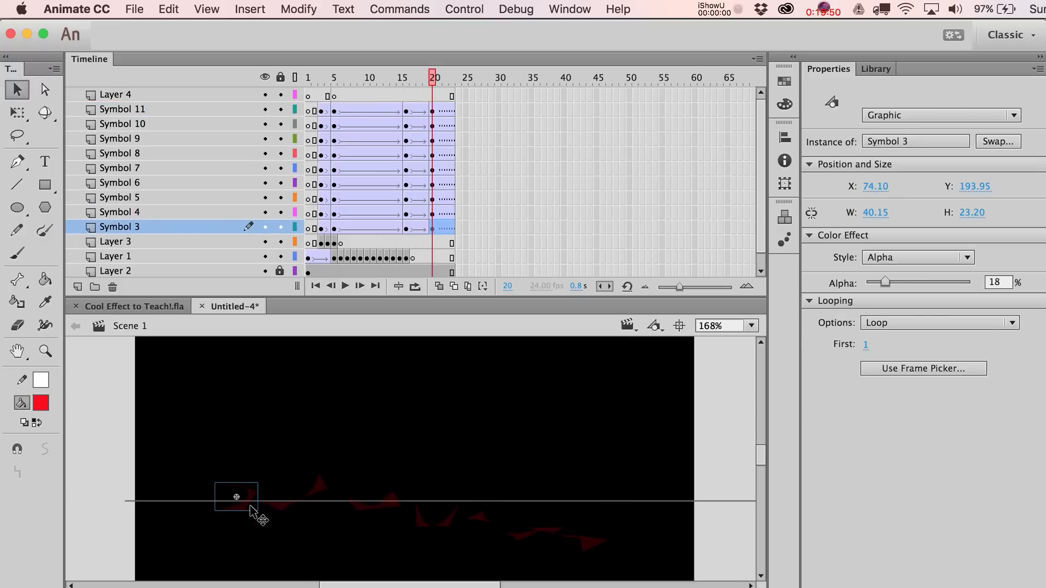
pyautogui.press('super+alt+s')
pyautogui.write('50')
pyautogui.press('Return')
pyautogui.click(331, 494)
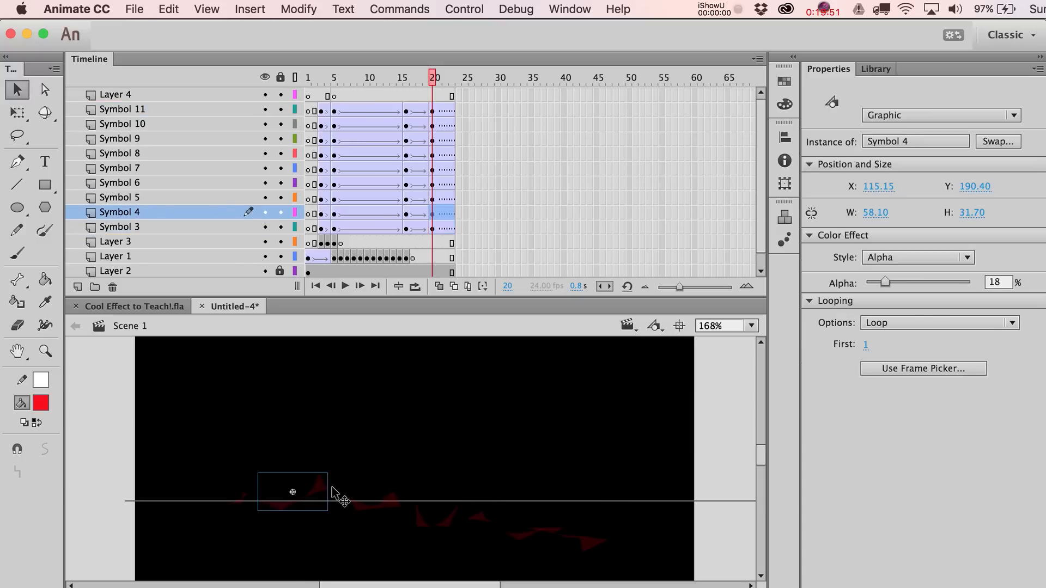
pyautogui.press('super+alt+s')
pyautogui.press('Return')
pyautogui.click(391, 499)
pyautogui.press('super+alt+s')
pyautogui.press('Return')
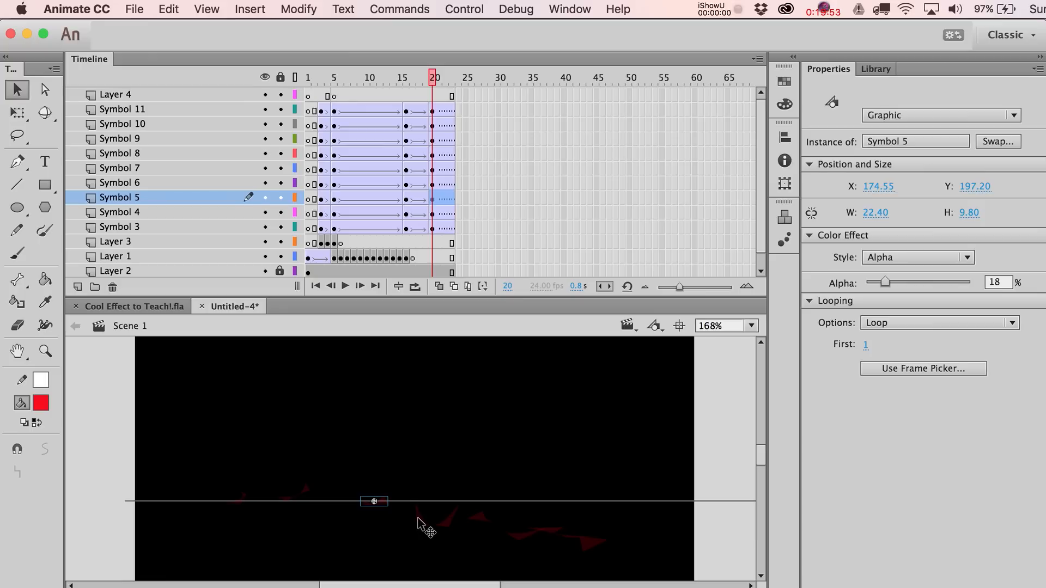
# Step: Scale the Symbol 7, 6 and 8 shards at frame 20 to 50%
pyautogui.click(422, 514)
pyautogui.press('super+alt+s')
pyautogui.press('Return')
pyautogui.press('super+alt+s')
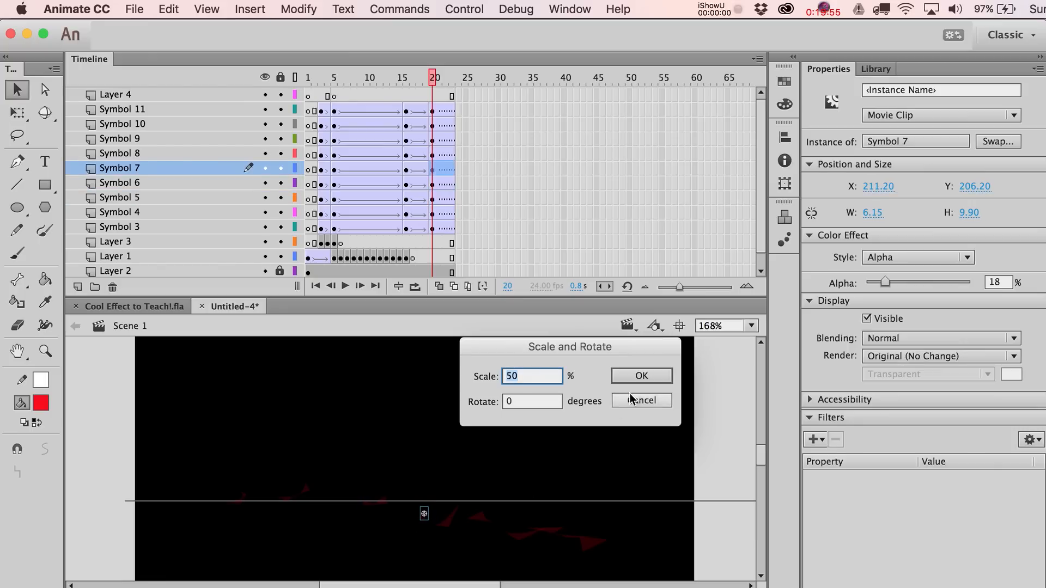
pyautogui.click(632, 400)
pyautogui.click(445, 521)
pyautogui.press('super+alt+s')
pyautogui.press('Return')
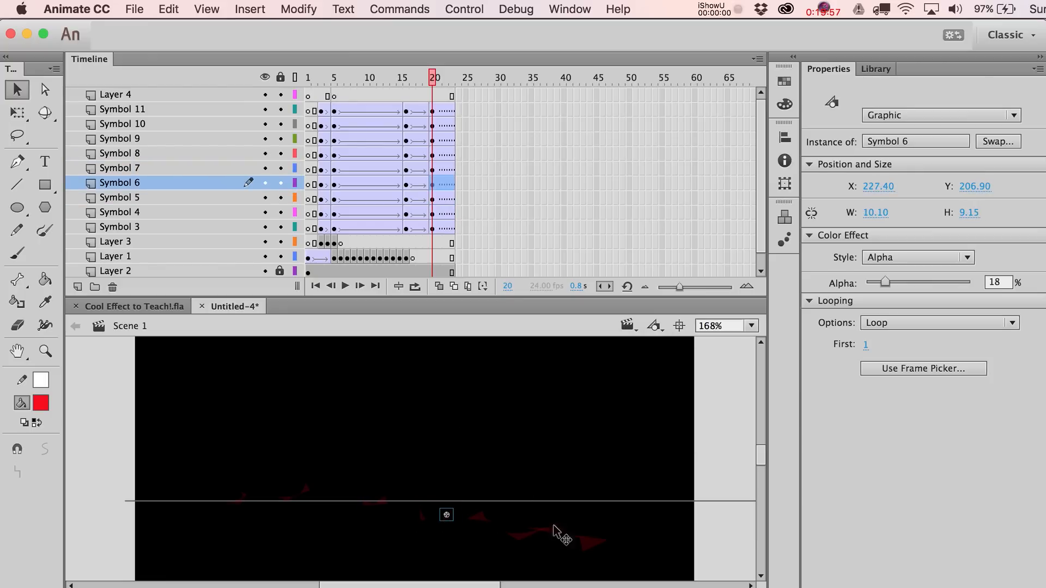
pyautogui.click(479, 518)
pyautogui.press('super+alt+s')
pyautogui.press('Return')
# Step: Scale the Symbol 9, 10 and 11 shards at frame 20 to 50%
pyautogui.click(518, 536)
pyautogui.press('super+alt+s')
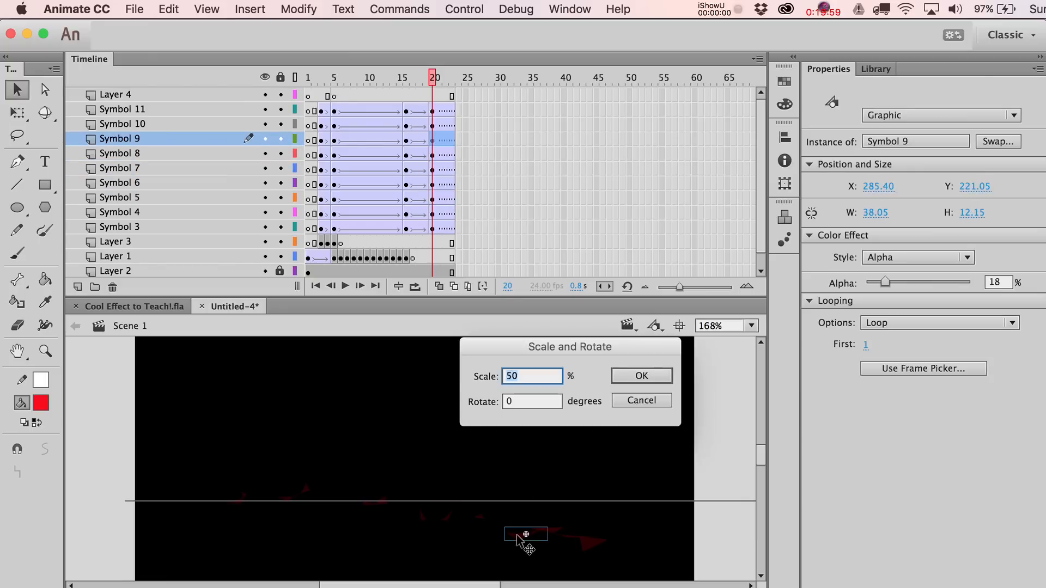
pyautogui.press('Return')
pyautogui.click(556, 534)
pyautogui.press('super+alt+s')
pyautogui.press('Return')
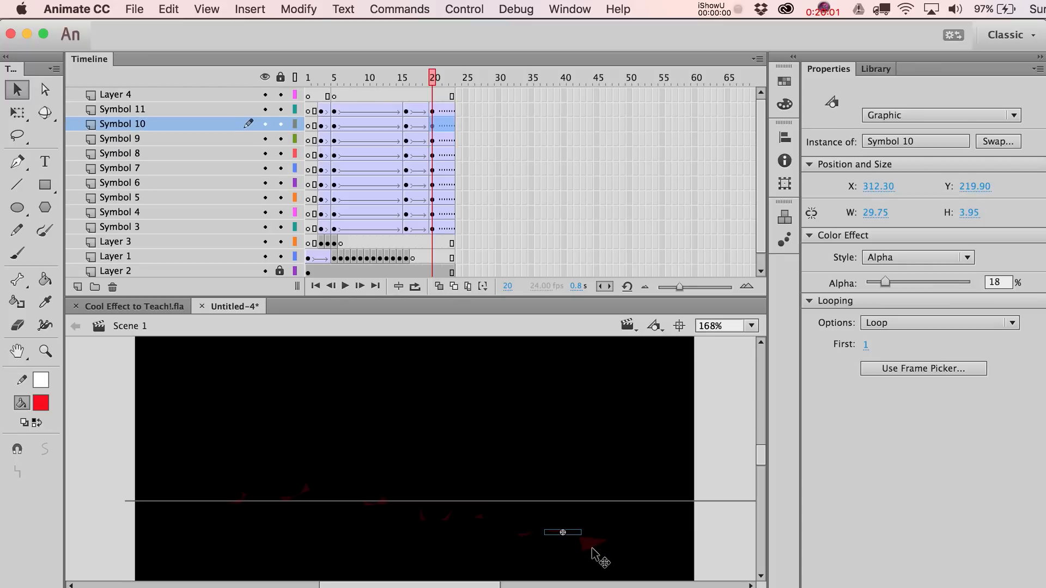
pyautogui.click(592, 548)
pyautogui.press('super+alt+s')
pyautogui.press('Return')
# Step: Raise the three rightmost shards at frame 20 toward the horizon line and preview the movie
pyautogui.moveTo(633, 568); pyautogui.dragTo(508, 518)
pyautogui.press('super+Return')
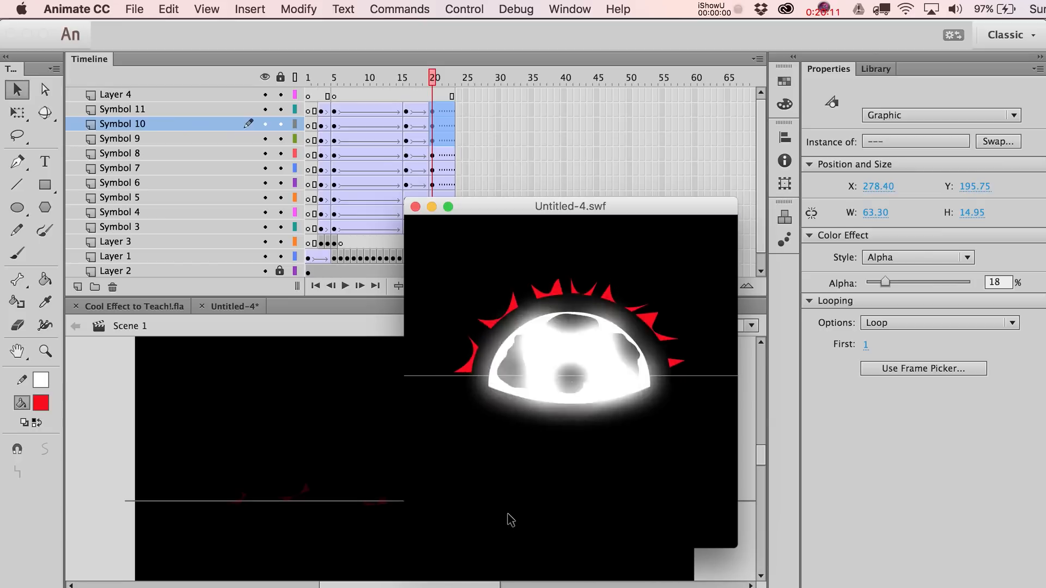
pyautogui.press('super+w')
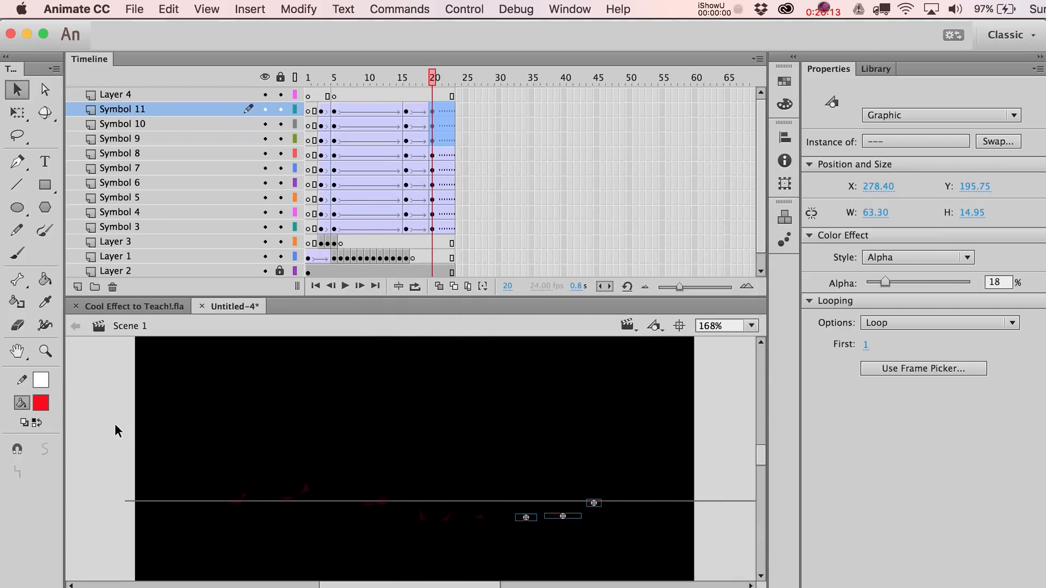
# Step: At frame 1, set the Rectangle tool to no stroke with a red fill and move Layer 4 down between Layer 1 and Layer 2
pyautogui.click(308, 98)
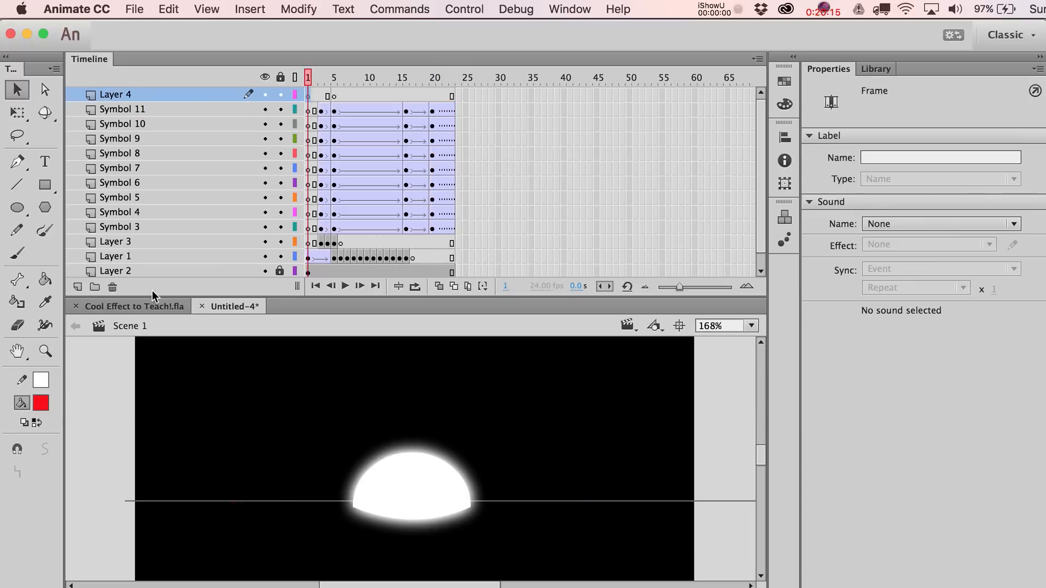
pyautogui.click(50, 358)
pyautogui.keyDown('alt'); pyautogui.click(327, 423); pyautogui.keyUp('alt')
pyautogui.moveTo(302, 357); pyautogui.dragTo(686, 578)
pyautogui.press('v')
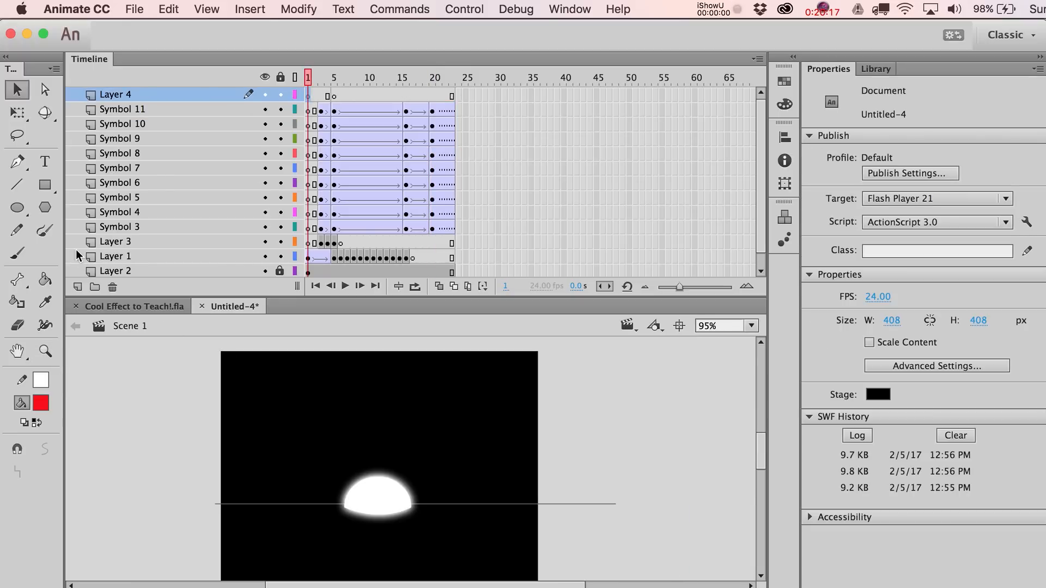
pyautogui.click(44, 185)
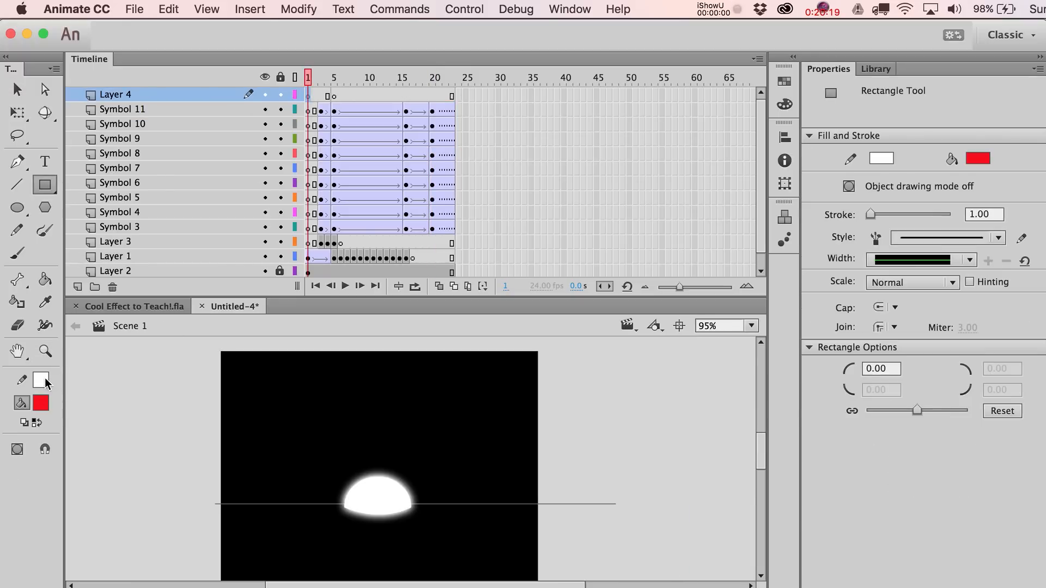
pyautogui.click(46, 381)
pyautogui.click(301, 400)
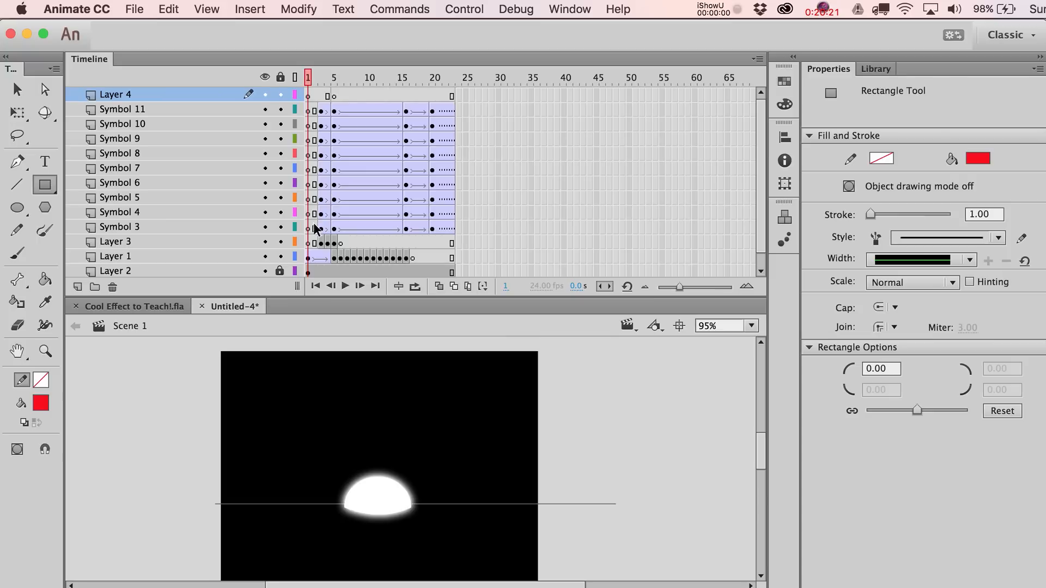
pyautogui.moveTo(183, 97); pyautogui.dragTo(169, 267)
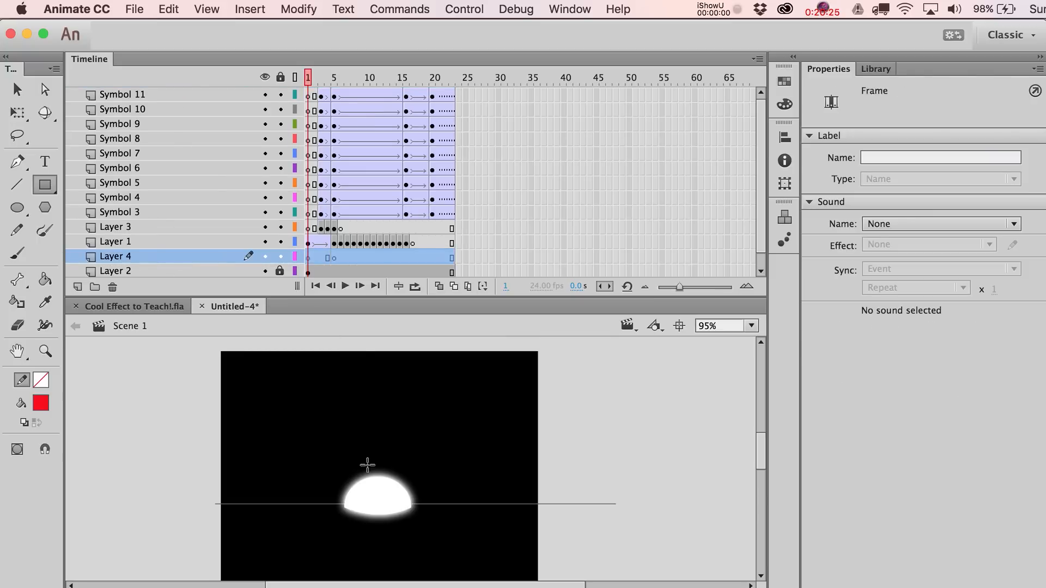
# Step: Draw a tall red rectangle from the dome up past the stage, and notch its top deeply to form two narrow spikes
pyautogui.moveTo(374, 492)
pyautogui.mouseDown()
pyautogui.moveTo(377, 309)
pyautogui.moveTo(397, 303)
pyautogui.moveTo(389, 301)
pyautogui.mouseUp()
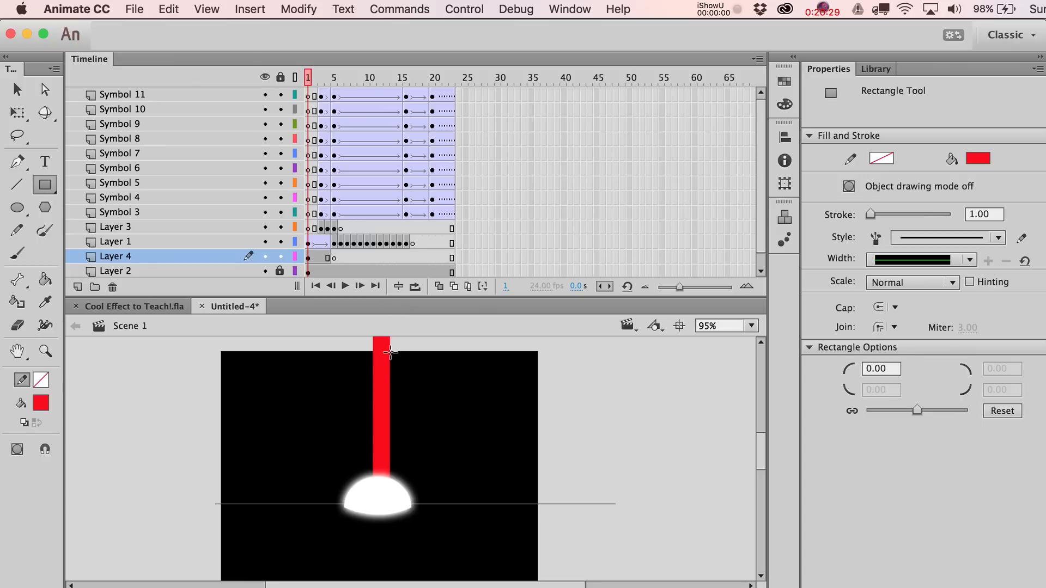
pyautogui.scroll(5, 391, 360)
pyautogui.press('v')
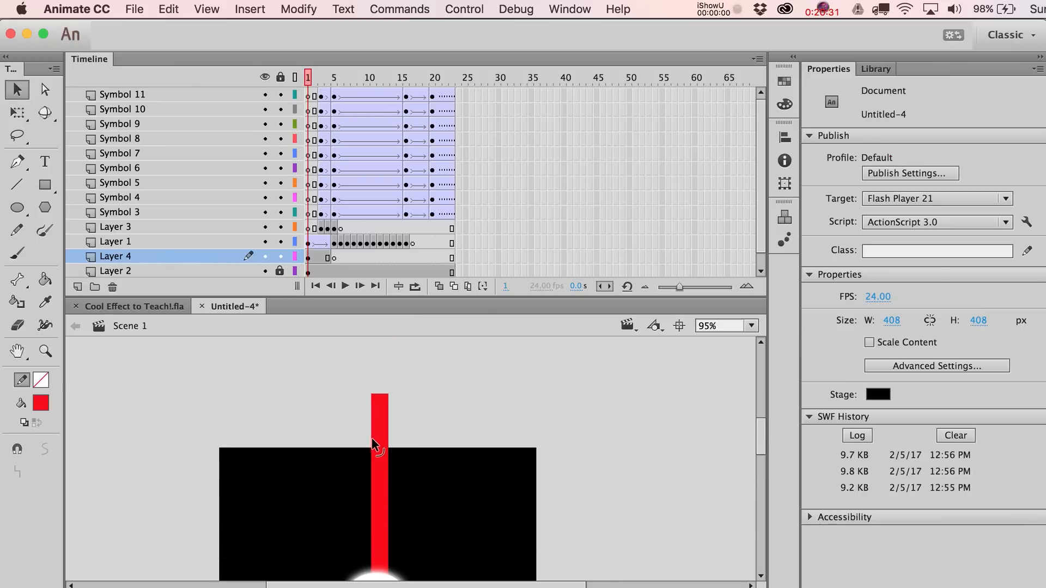
pyautogui.moveTo(372, 438); pyautogui.dragTo(373, 524)
pyautogui.scroll(-3, 381, 522)
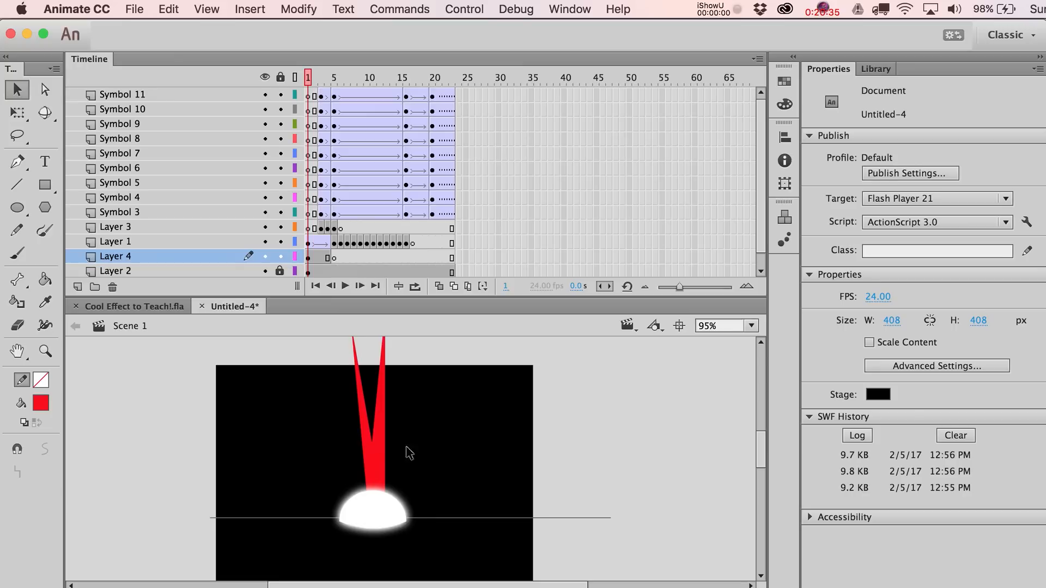
# Step: Shorten the two-spiked shape to about 187 px high and shift it down so its base sits behind the dome
pyautogui.press('q')
pyautogui.click(383, 466)
pyautogui.moveTo(368, 505); pyautogui.dragTo(368, 481)
pyautogui.press('v')
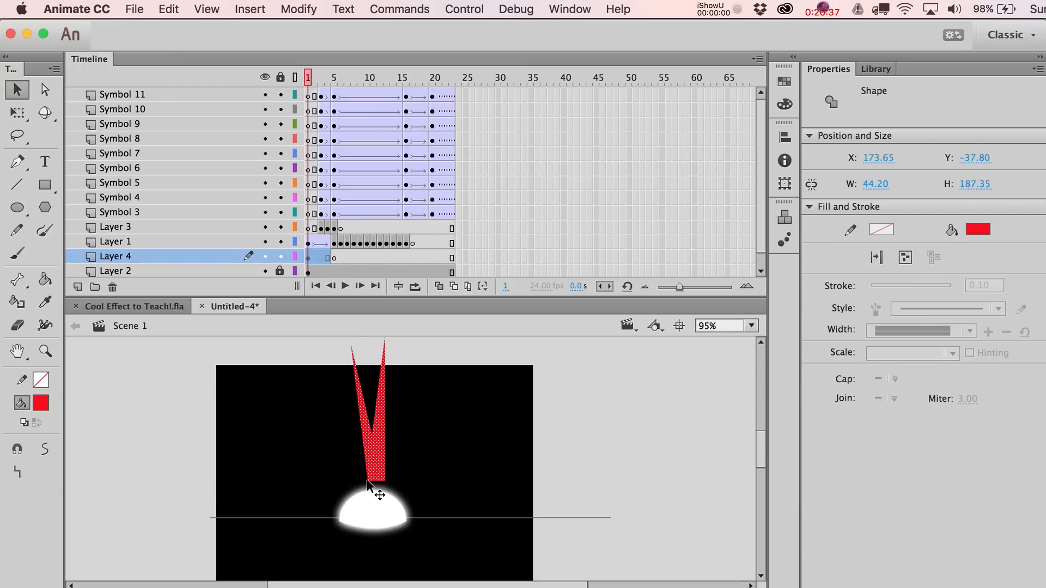
pyautogui.hotkey('shift', 'Down')
pyautogui.hotkey('shift', 'Down')
pyautogui.hotkey('shift', 'Down')
pyautogui.hotkey('shift', 'Down')
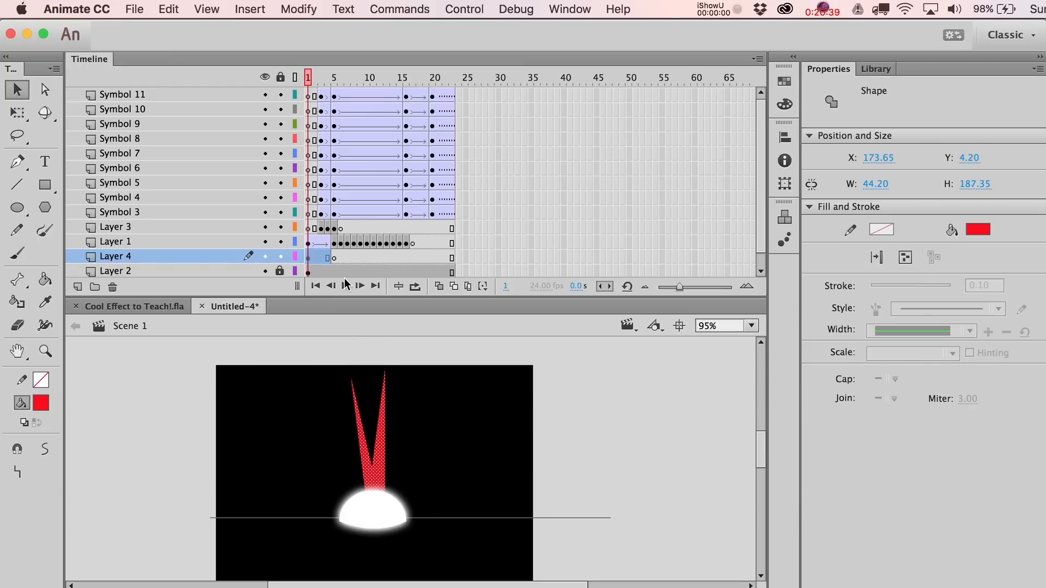
# Step: Add a keyframe at frame 2 of Layer 4 and pull both spike tips lower, the left one almost to the dome
pyautogui.click(316, 338)
pyautogui.click(316, 257)
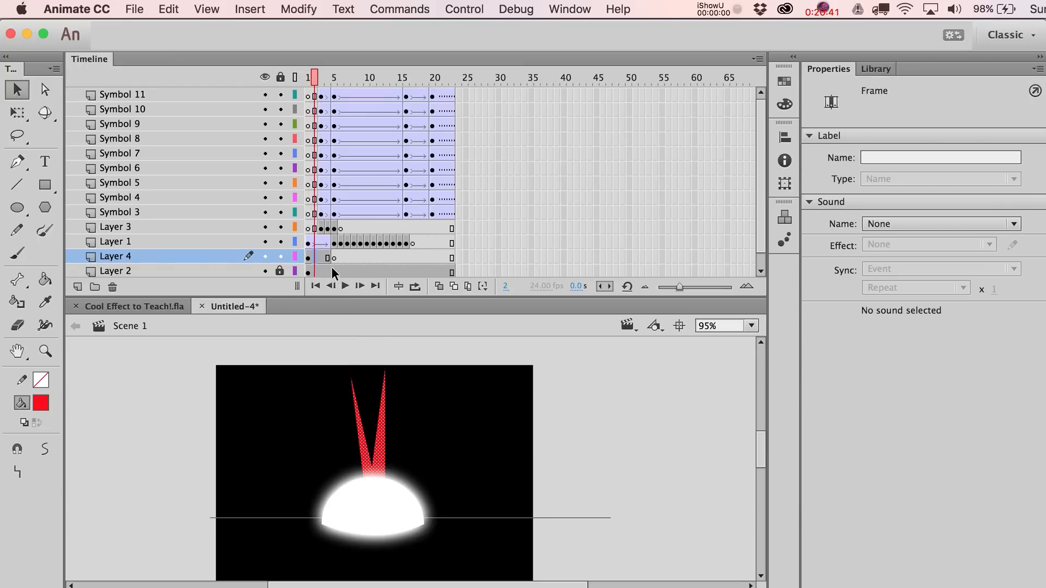
pyautogui.click(445, 397)
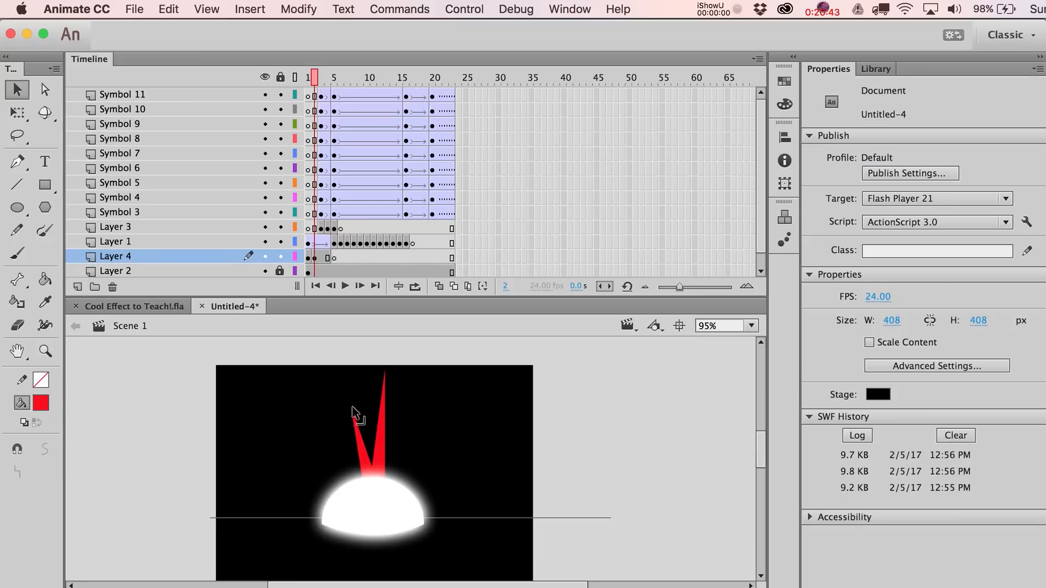
pyautogui.moveTo(386, 370); pyautogui.dragTo(398, 402)
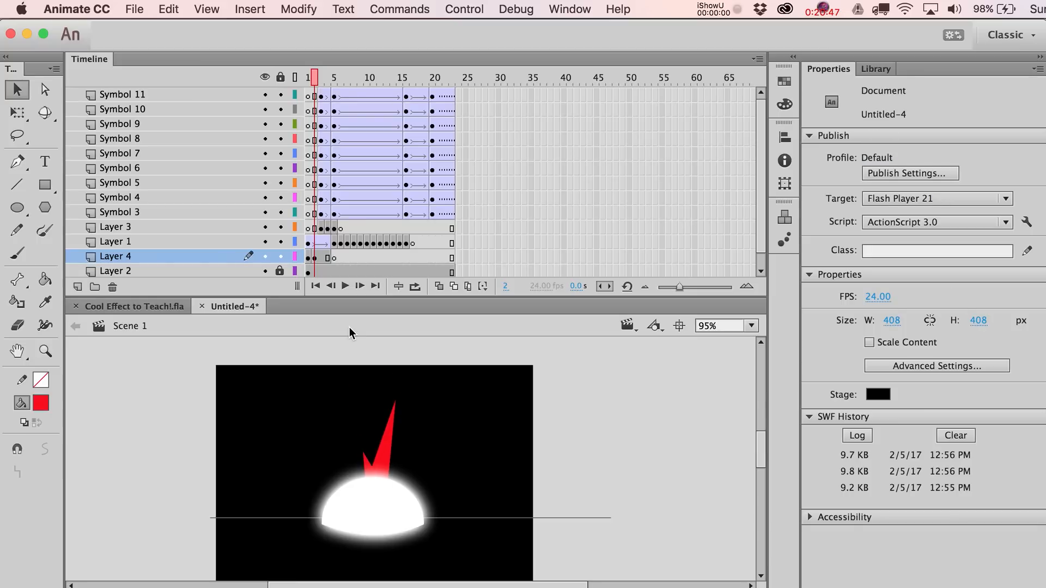
pyautogui.press(',')
pyautogui.press('.')
# Step: Add a keyframe at frame 3 of Layer 4, flip the spikes horizontally and widen them into two separated points
pyautogui.click(321, 257)
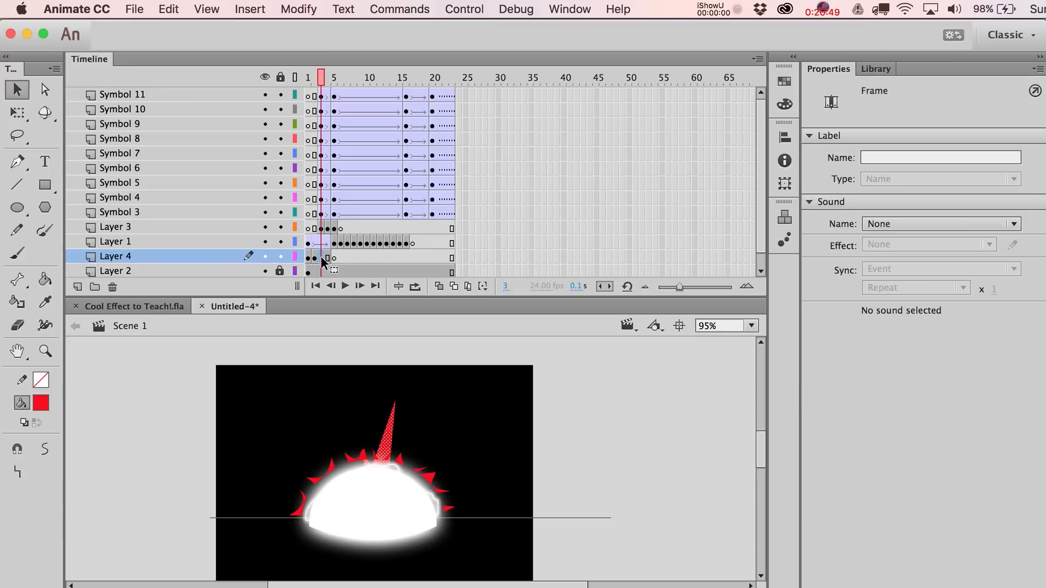
pyautogui.press('super+shift+h')
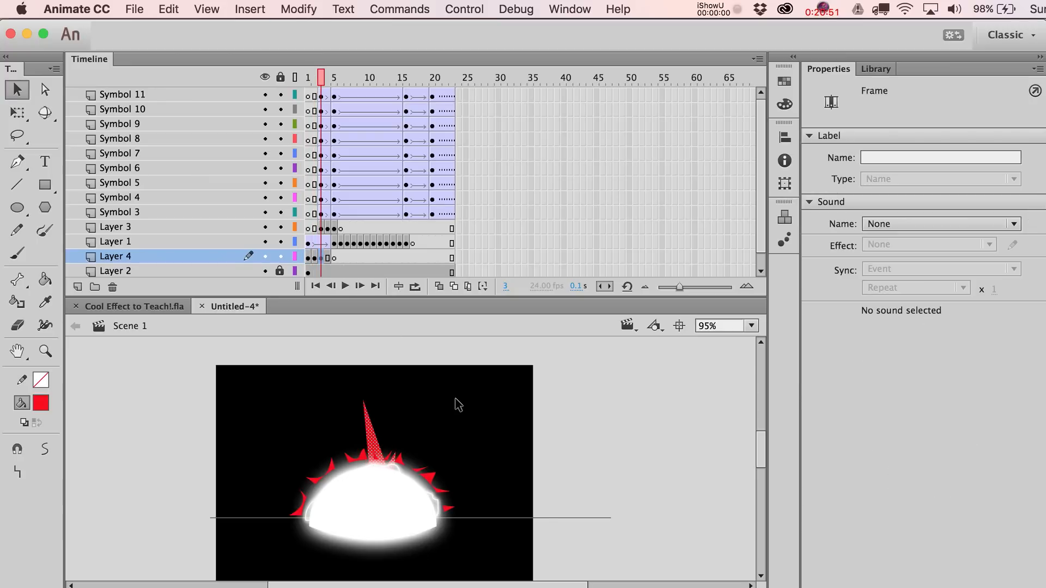
pyautogui.press('q')
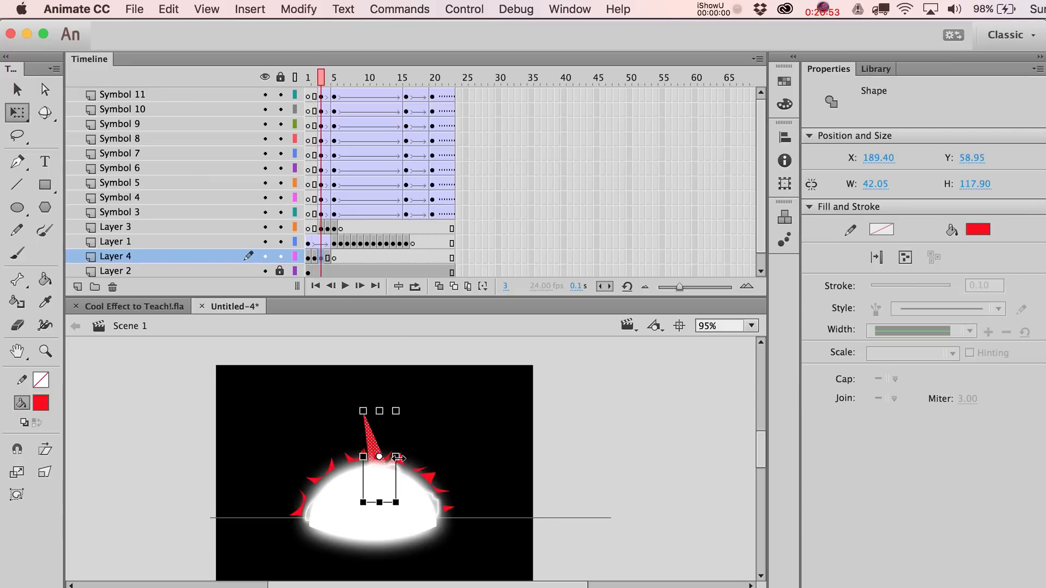
pyautogui.moveTo(399, 459); pyautogui.dragTo(438, 458)
pyautogui.press('v')
pyautogui.click(426, 441)
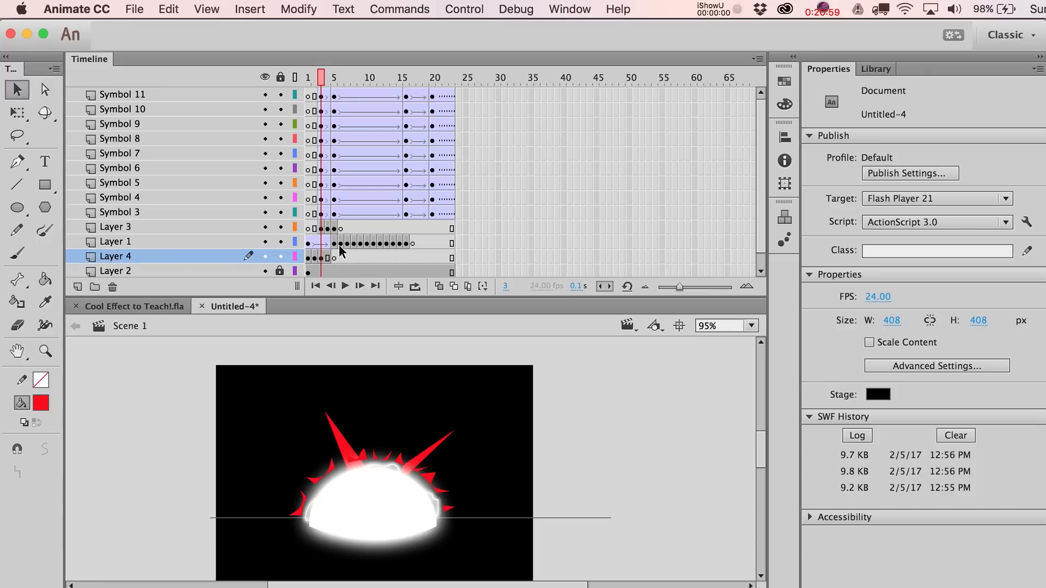
# Step: Insert a blank keyframe at frame 4 of Layer 4 and preview the movie
pyautogui.click(329, 257)
pyautogui.press('super+Return')
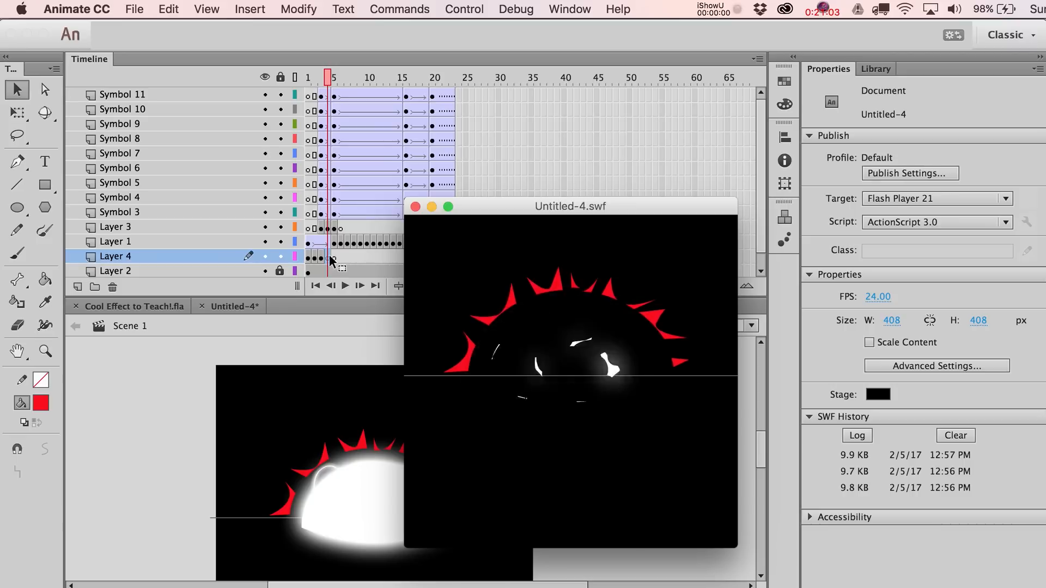
pyautogui.press('super+w')
# Step: Reshape the frame 2 spikes into one wide solid beam reaching beyond the top of the stage, and preview the movie
pyautogui.click(312, 257)
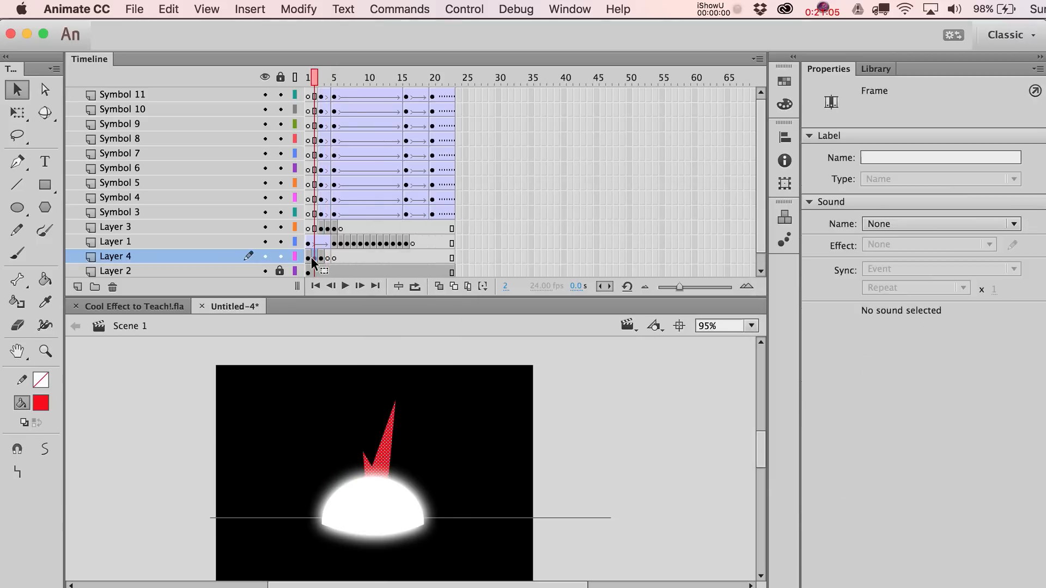
pyautogui.click(452, 419)
pyautogui.moveTo(364, 455); pyautogui.dragTo(341, 333)
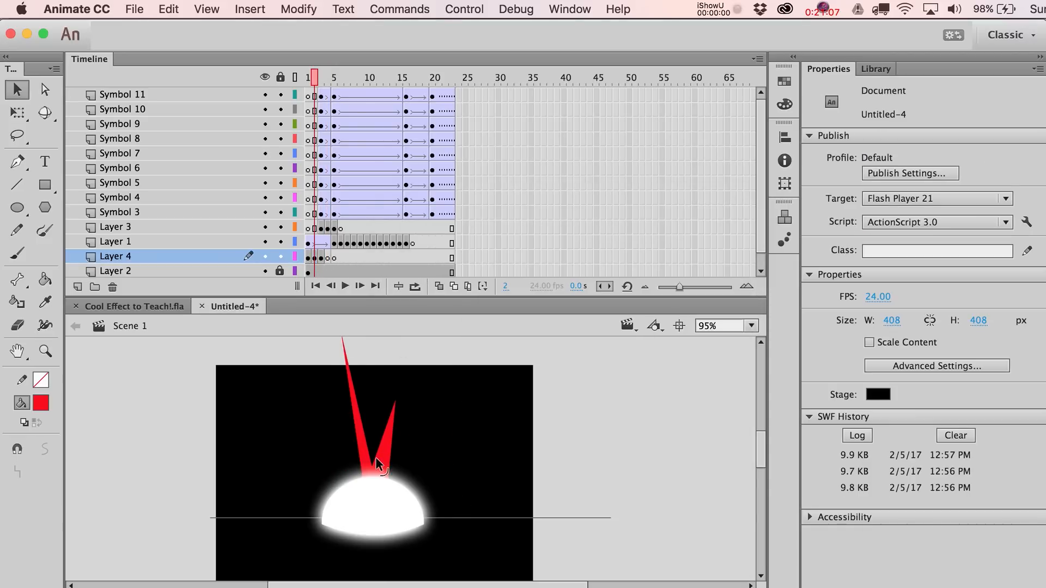
pyautogui.moveTo(372, 466); pyautogui.dragTo(373, 367)
pyautogui.moveTo(397, 318)
pyautogui.mouseDown()
pyautogui.moveTo(413, 312)
pyautogui.moveTo(405, 300)
pyautogui.mouseUp()
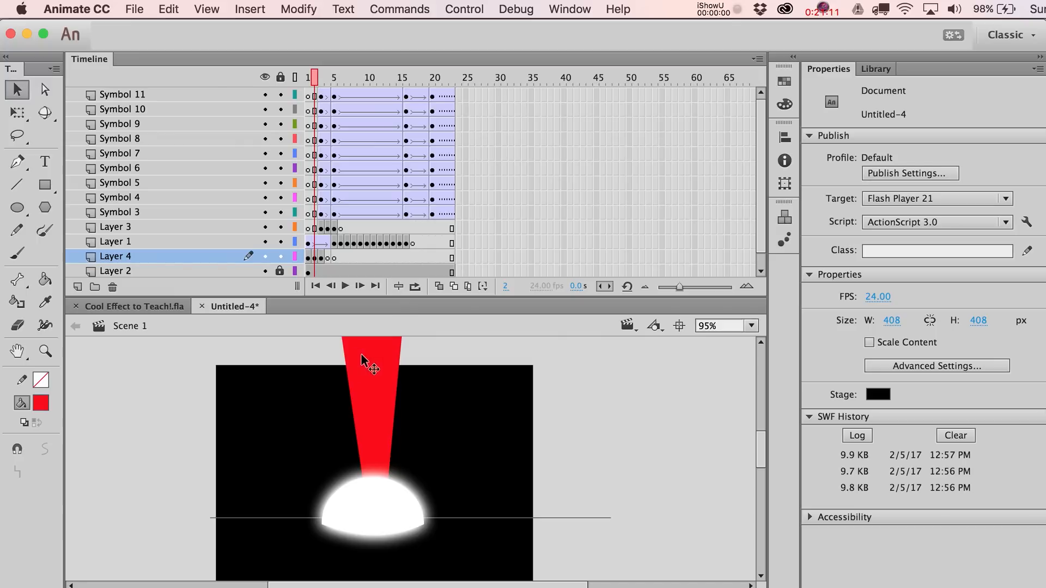
pyautogui.press('super+Return')
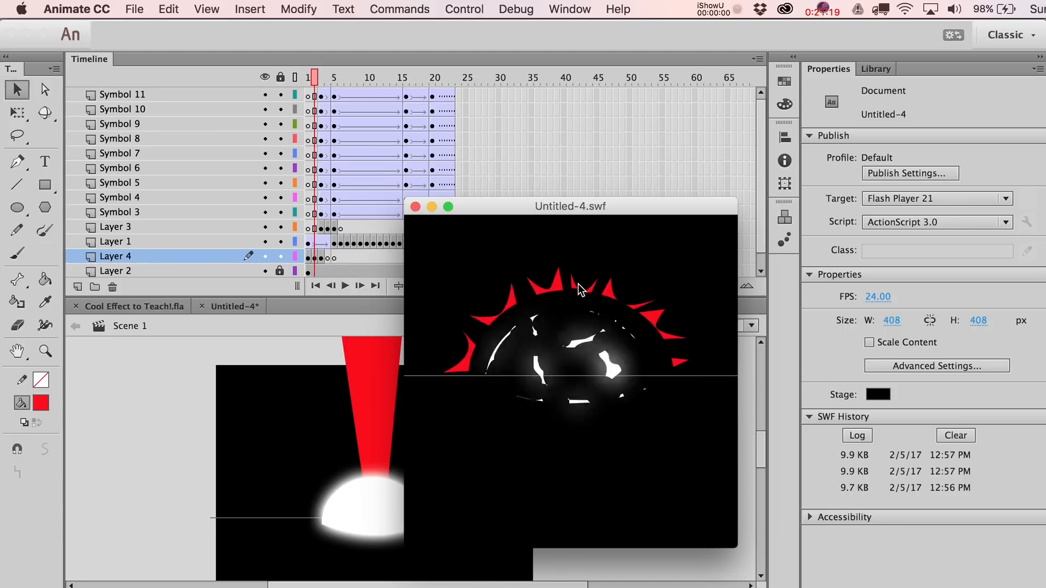
pyautogui.press('super+w')
pyautogui.click(504, 431)
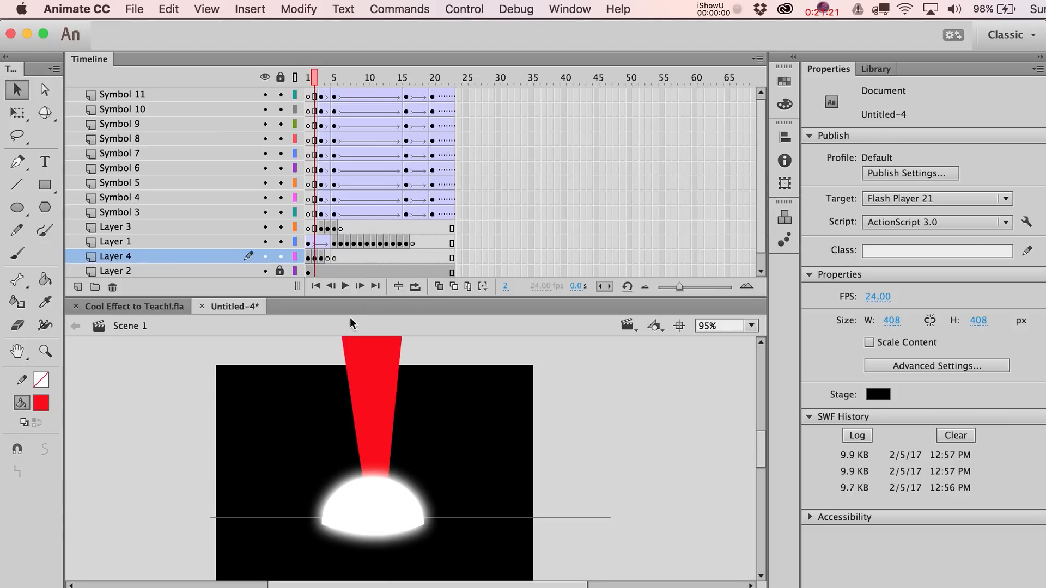
# Step: At frame 1, raise the left spike and fill the notch so the shape becomes a beam extending above the stage
pyautogui.press(',')
pyautogui.click(357, 366)
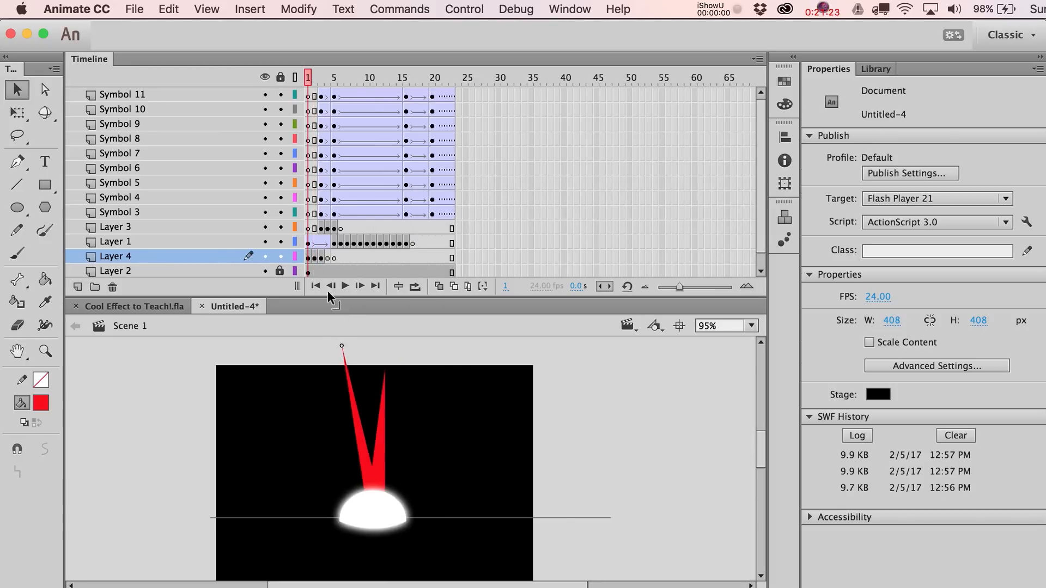
pyautogui.moveTo(381, 458); pyautogui.dragTo(371, 330)
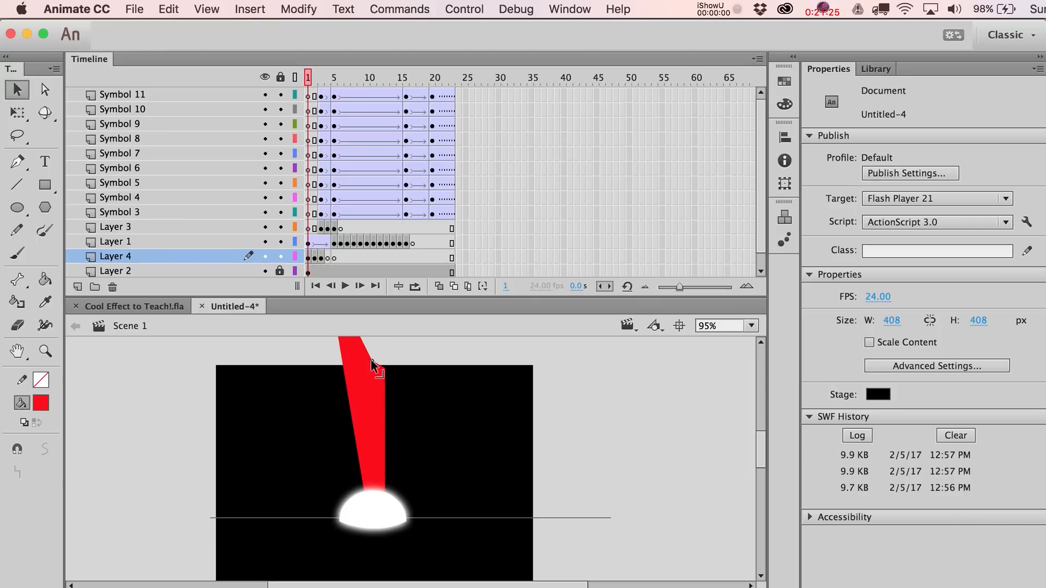
# Step: Shorten the frame 2 beam to two low points with a shallow notch between them, and preview the movie
pyautogui.press('.')
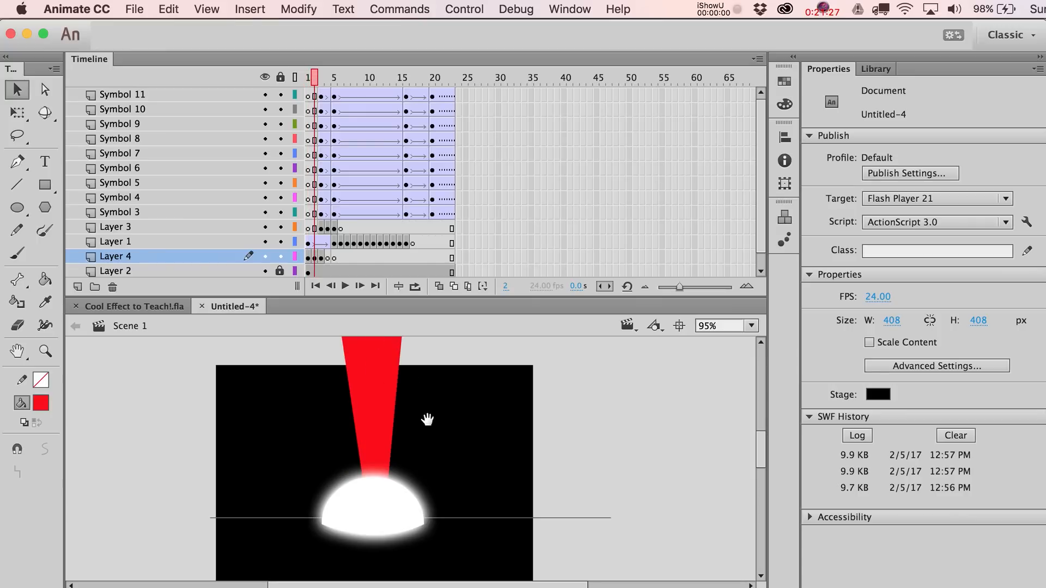
pyautogui.scroll(3, 427, 421)
pyautogui.moveTo(349, 497); pyautogui.dragTo(347, 490)
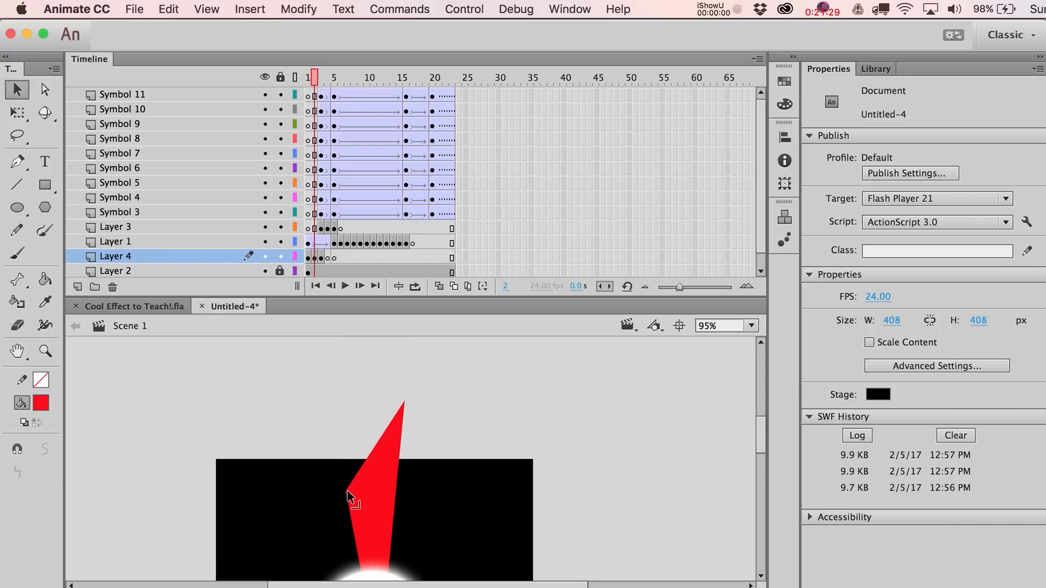
pyautogui.press('super+Return')
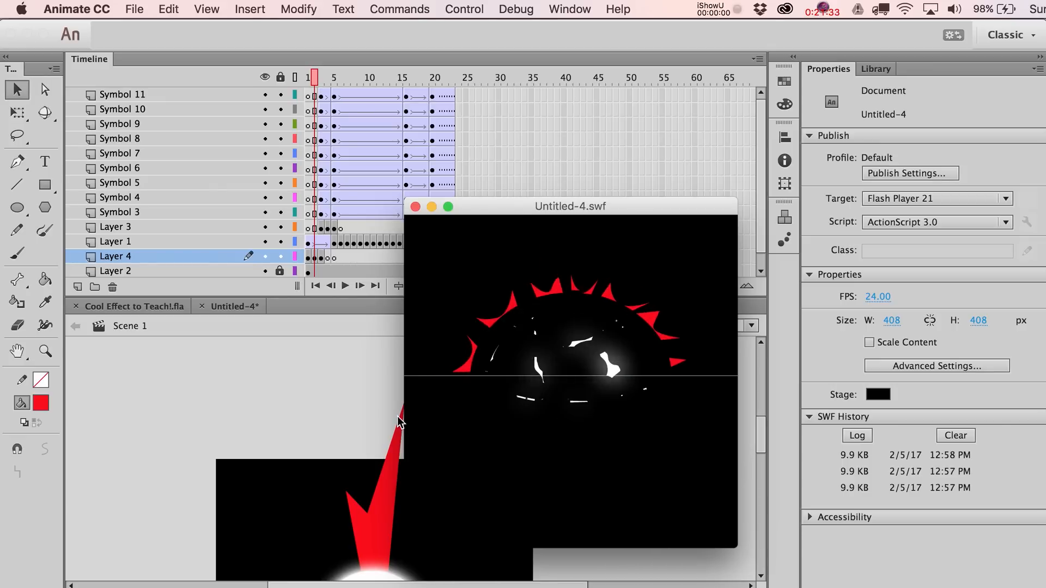
pyautogui.press('super+w')
pyautogui.press('super+Return')
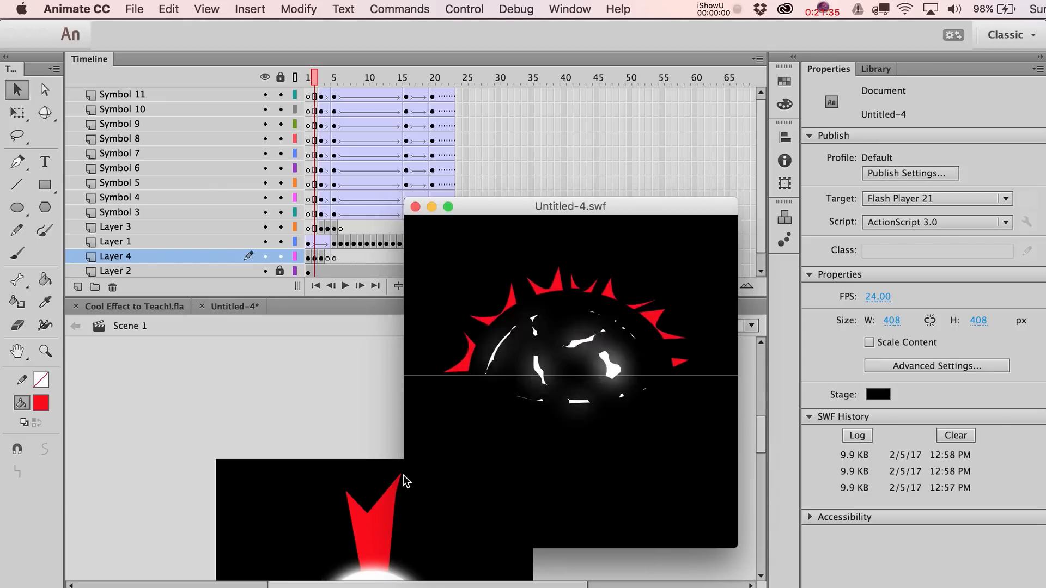
# Step: Clear the red shape from frame 3 of Layer 4, leaving a blank keyframe, and preview the movie
pyautogui.click(323, 260)
pyautogui.click(425, 419)
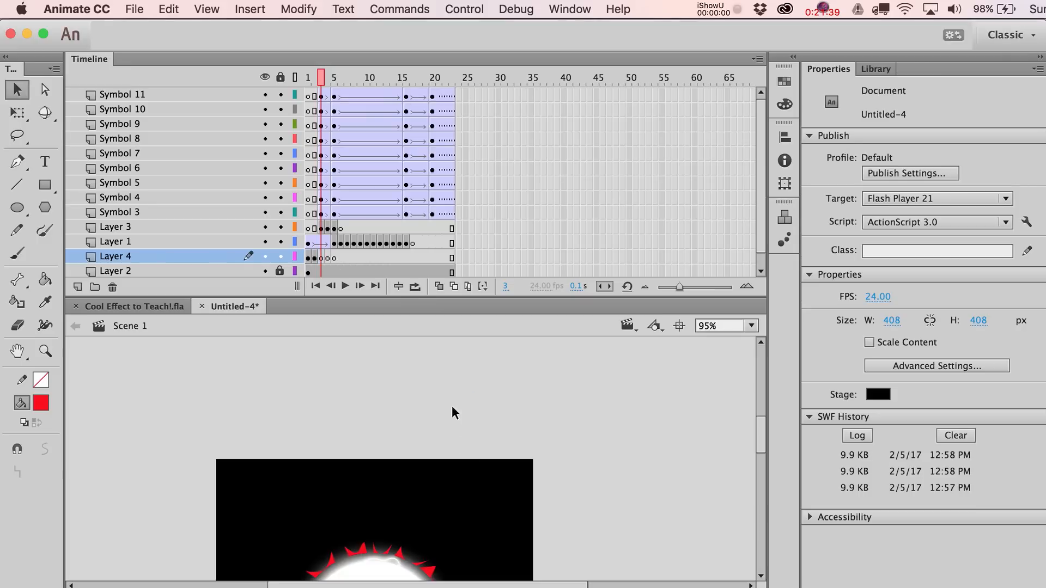
pyautogui.scroll(-5, 453, 406)
pyautogui.press('super+Return')
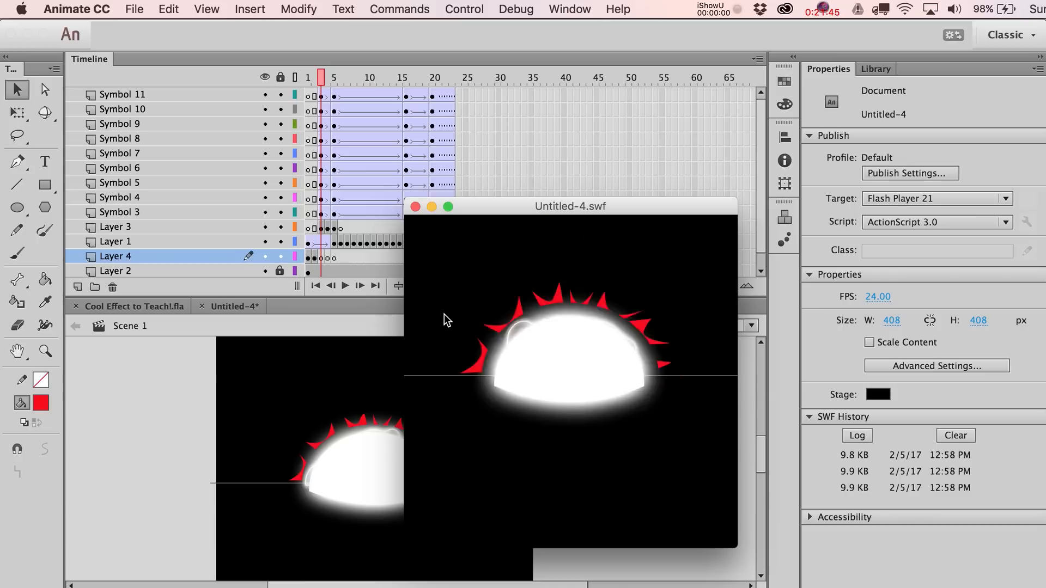
pyautogui.click(199, 357)
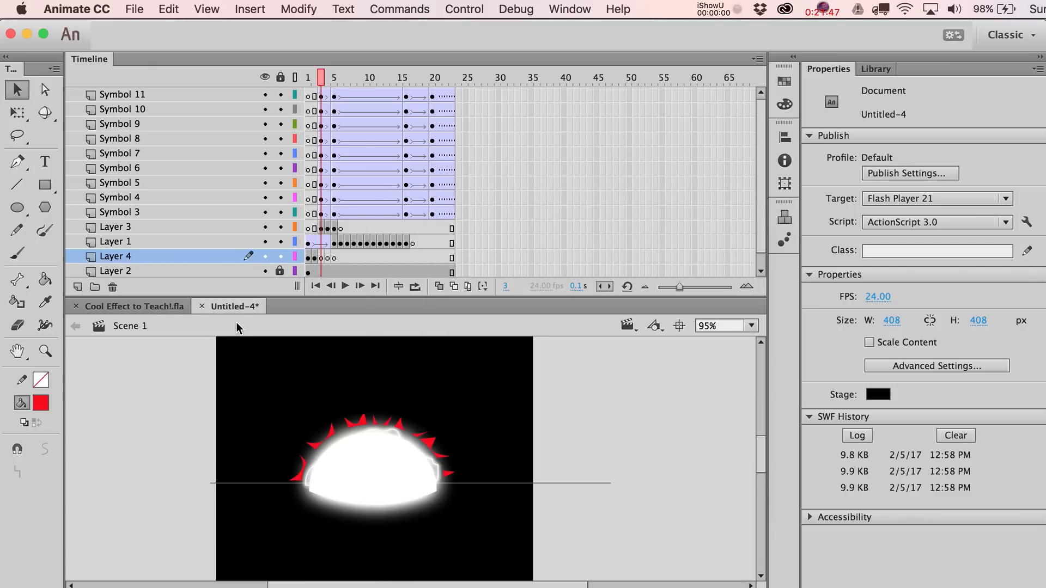
# Step: Switch to the Cool Effect to Teach!.fla document and preview its movie for comparison
pyautogui.click(142, 302)
pyautogui.press('super+Return')
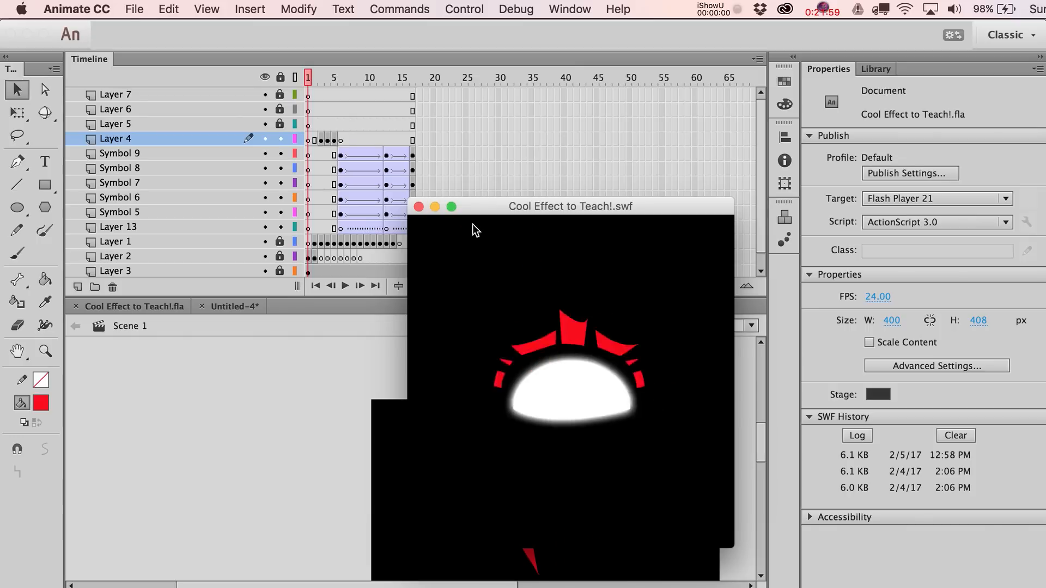
# Step: Switch back to the Untitled-4 document and save it on the Desktop as Cool Effect to Teach 2.fla
pyautogui.click(235, 306)
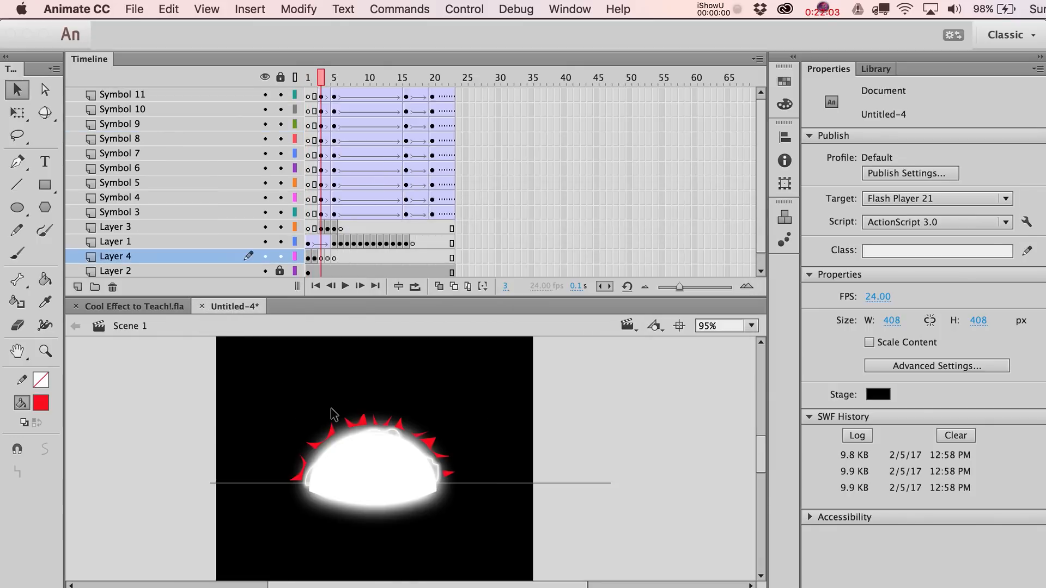
pyautogui.press('super+s')
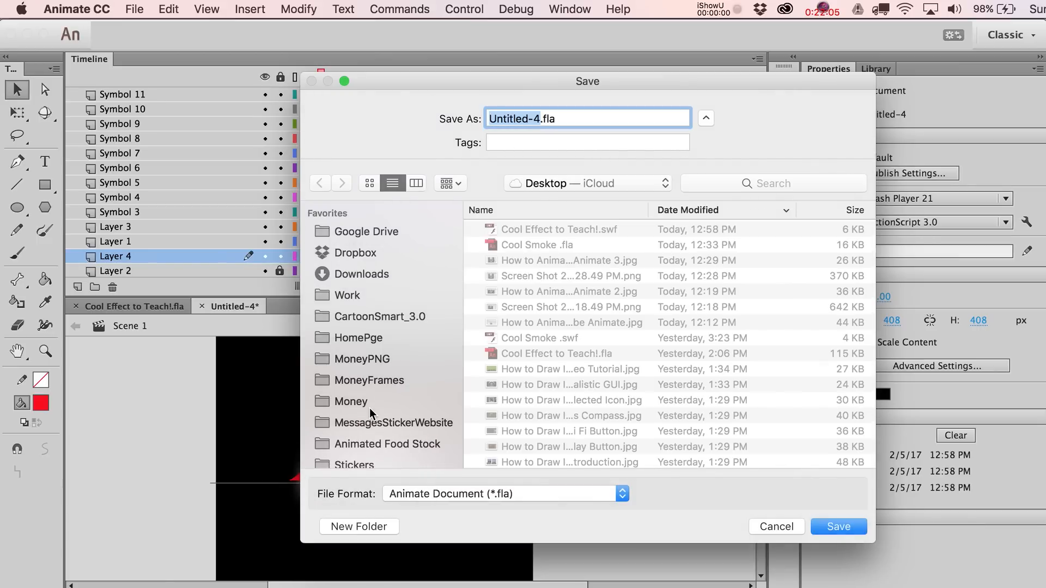
pyautogui.click(530, 232)
pyautogui.click(596, 119)
pyautogui.press('BackSpace')
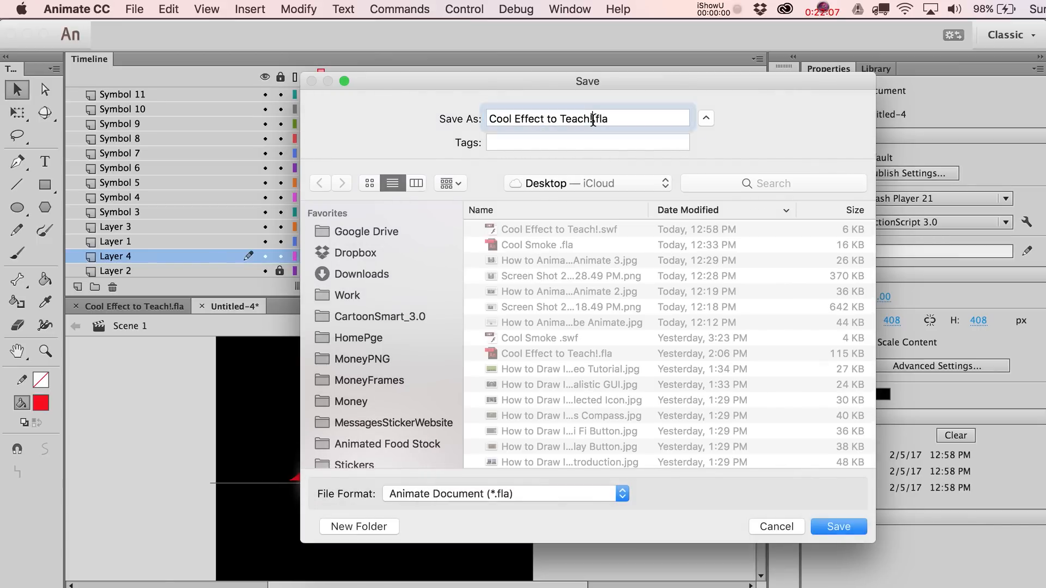
pyautogui.write('2')
pyautogui.press('Return')
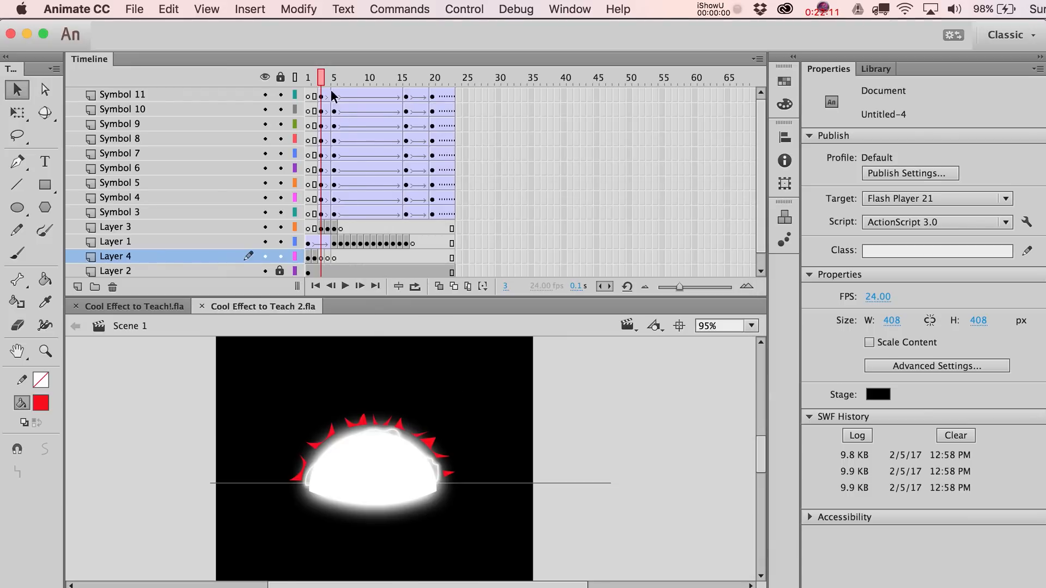
# Step: Scrub through the explosion's frames, and set up a movie export to the Desktop in PNG Sequence format
pyautogui.moveTo(330, 76); pyautogui.dragTo(389, 78)
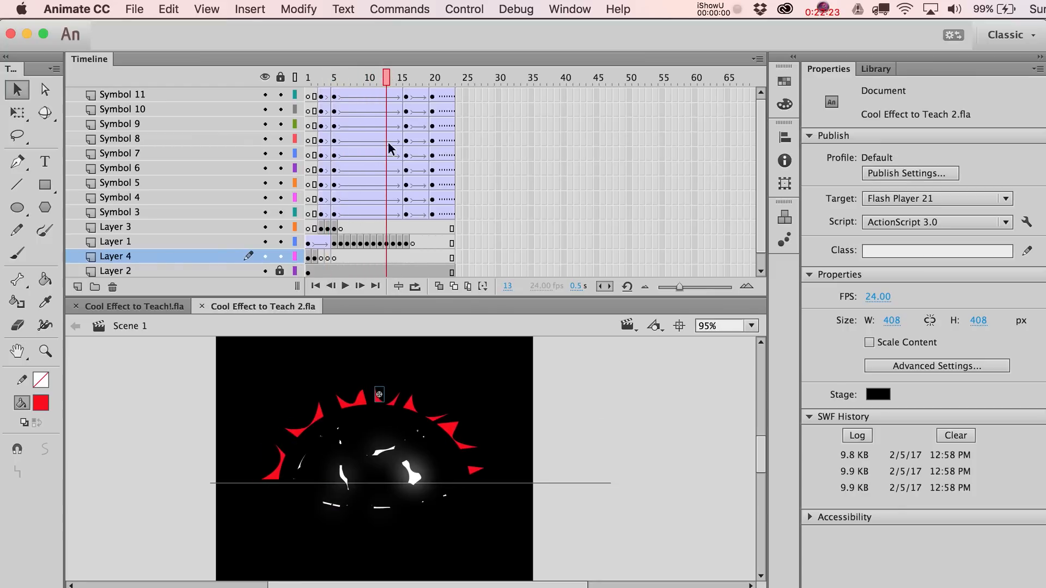
pyautogui.moveTo(402, 82); pyautogui.dragTo(406, 79)
pyautogui.click(76, 8)
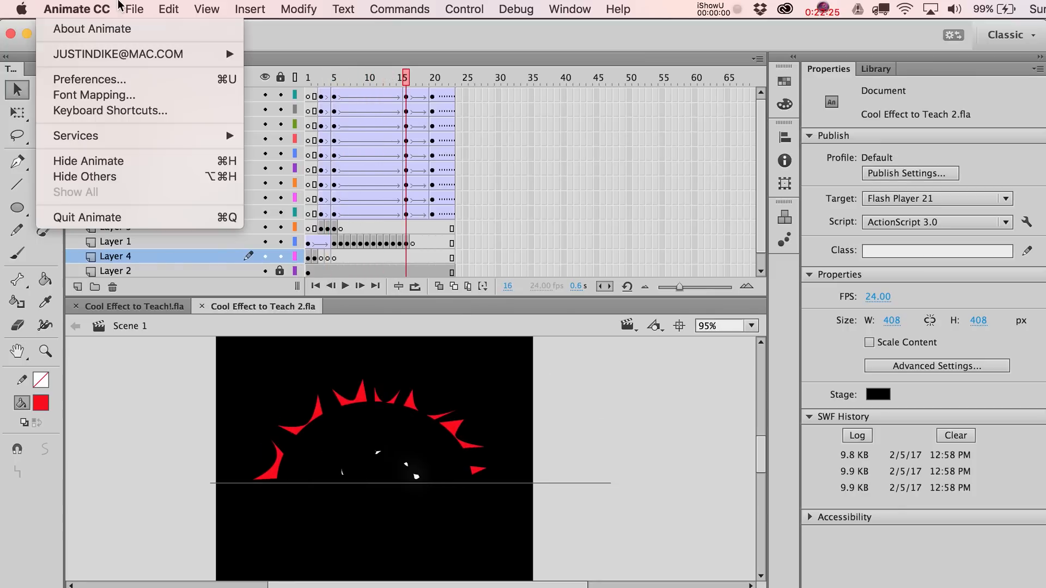
pyautogui.moveTo(134, 9)
pyautogui.moveTo(148, 236)
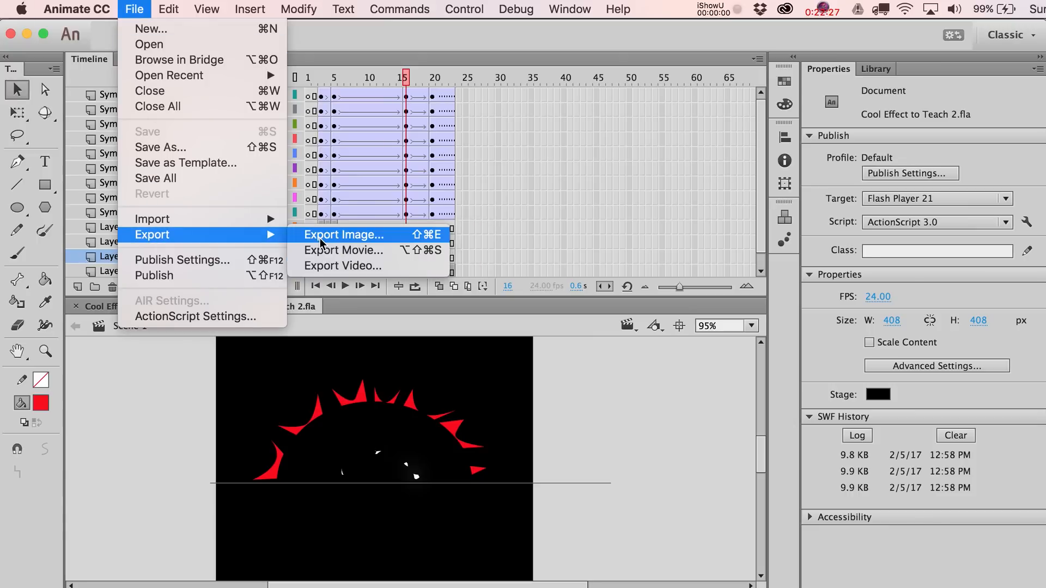
pyautogui.click(327, 251)
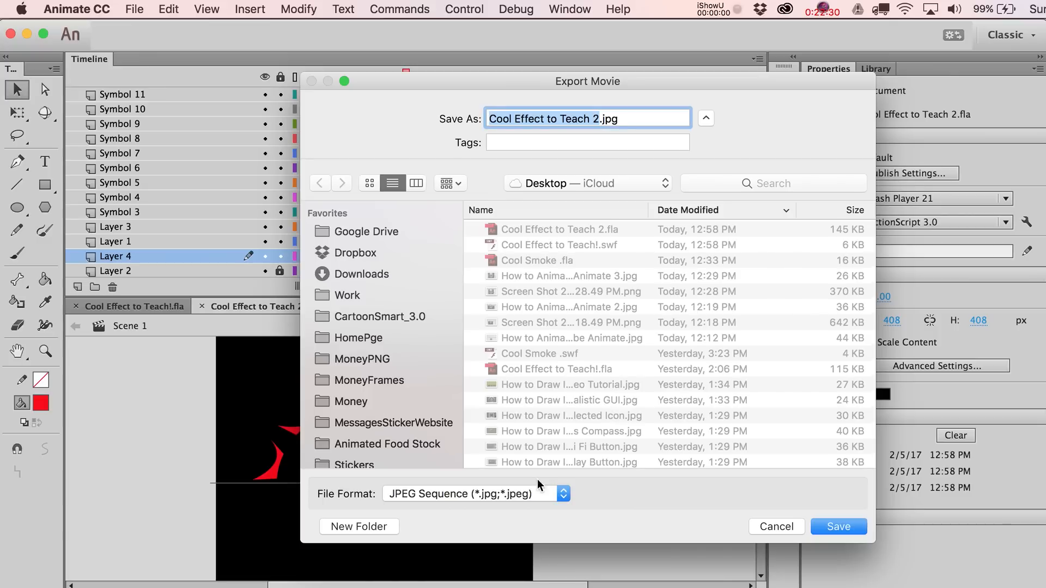
pyautogui.click(524, 493)
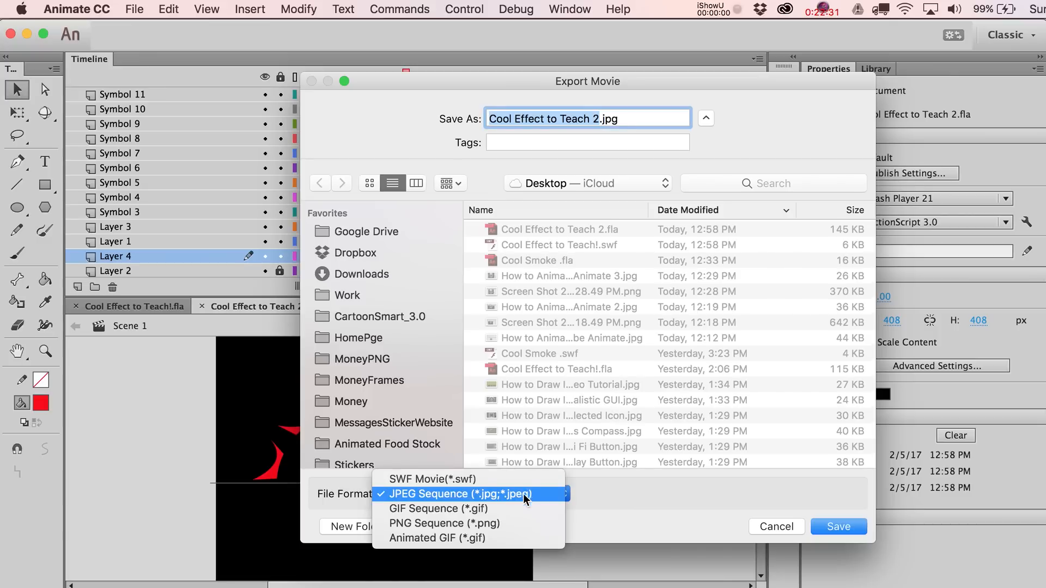
pyautogui.click(500, 524)
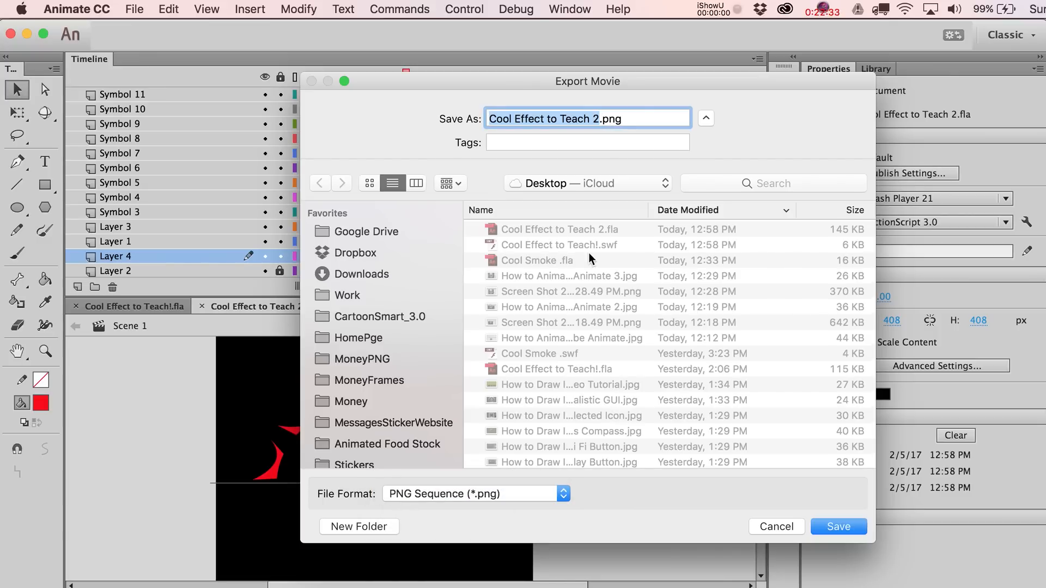